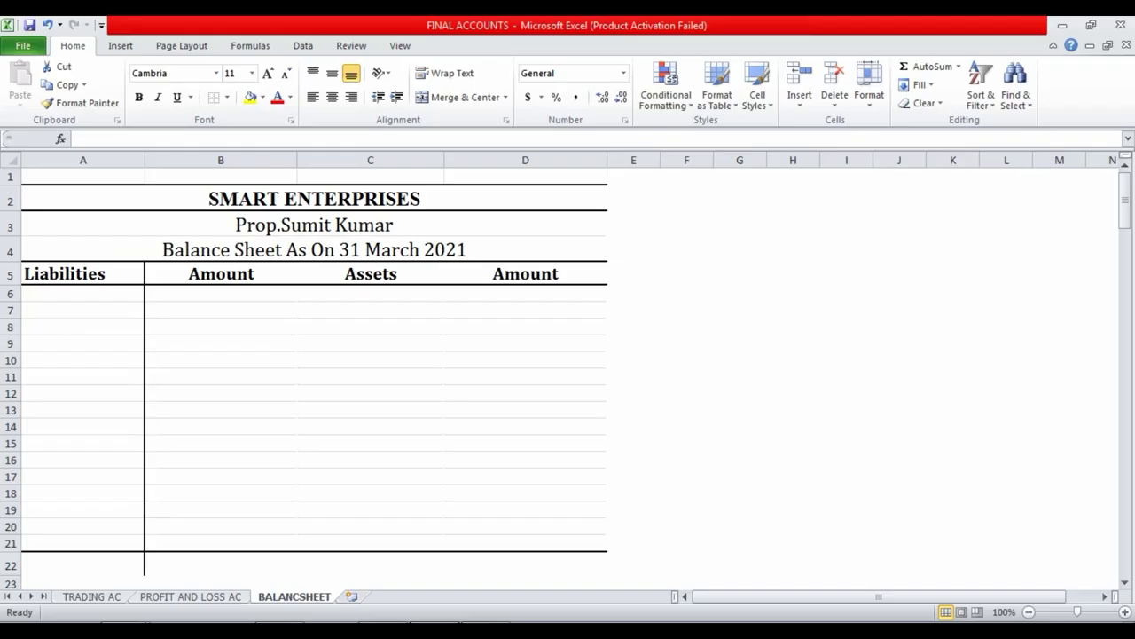
Compare the Excel balance sheet's Liabilities cells B12 and A7 with the Tally Profit & Loss report.
click(394, 402)
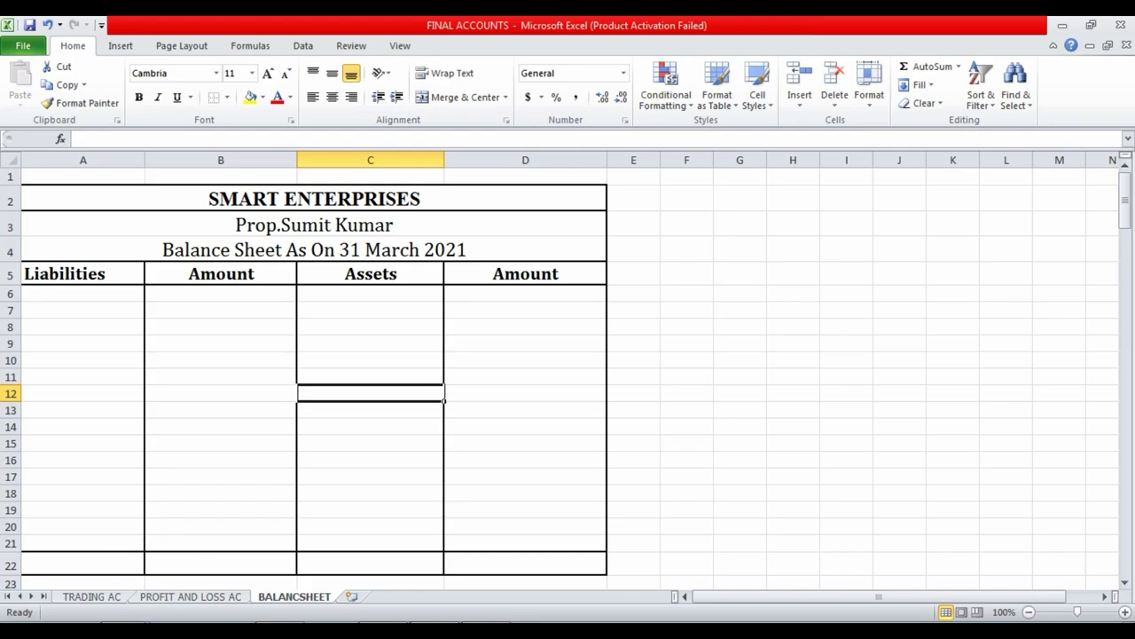
key(alt+Tab)
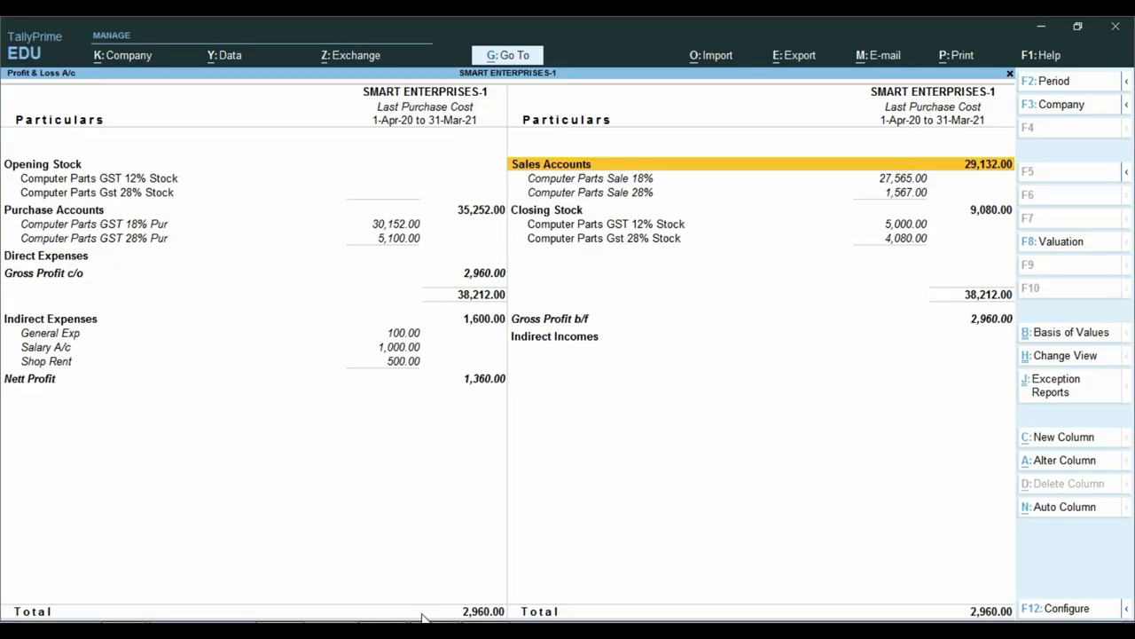
key(alt+Tab)
click(210, 397)
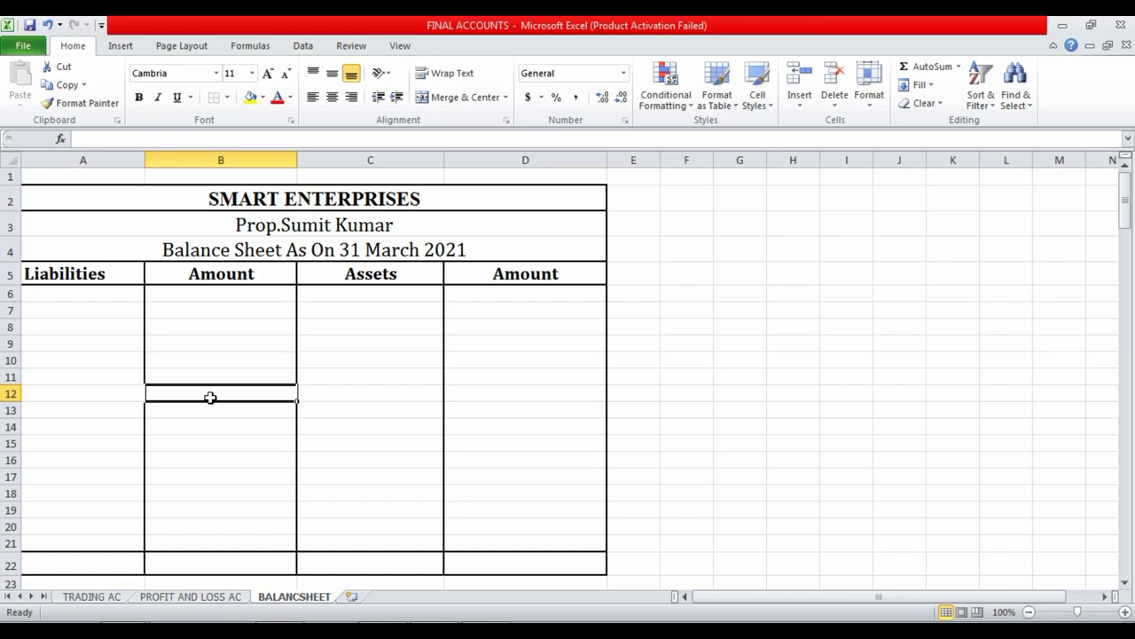
click(97, 309)
Recheck the Tally report, then move via PROFIT AND LOSS AC to the TRADING AC sheet.
key(alt+Tab)
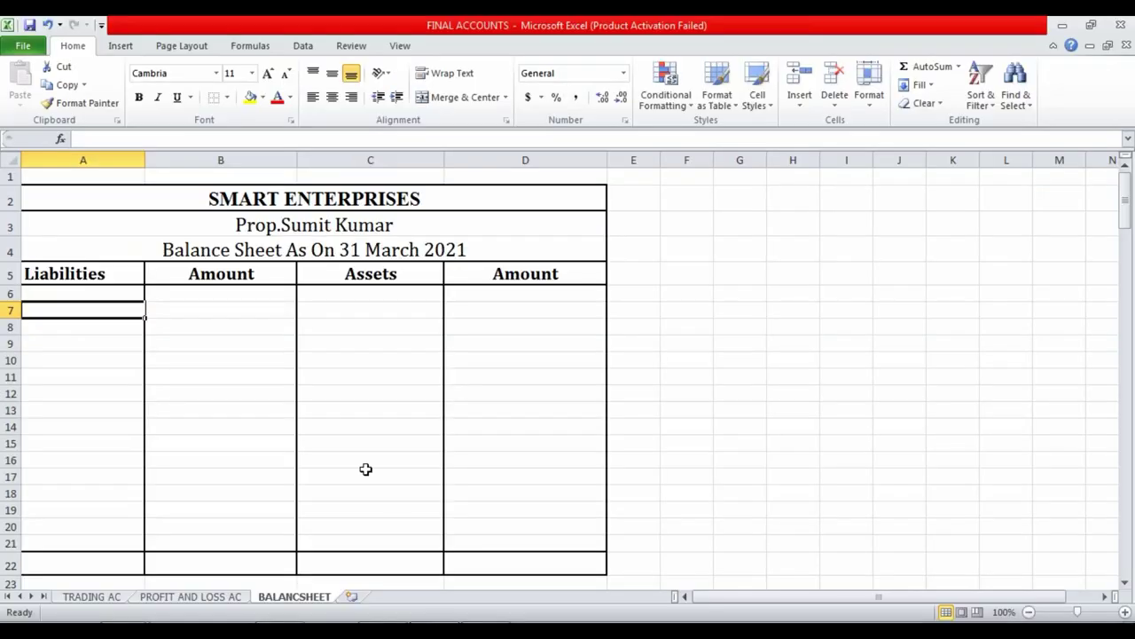
click(346, 430)
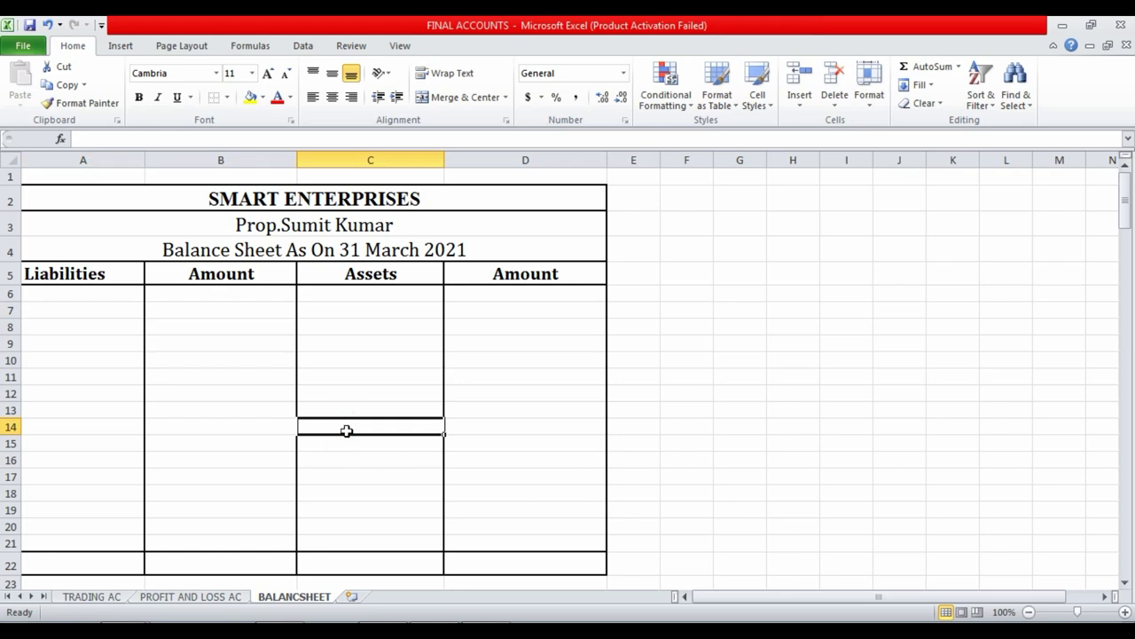
key(alt+Tab)
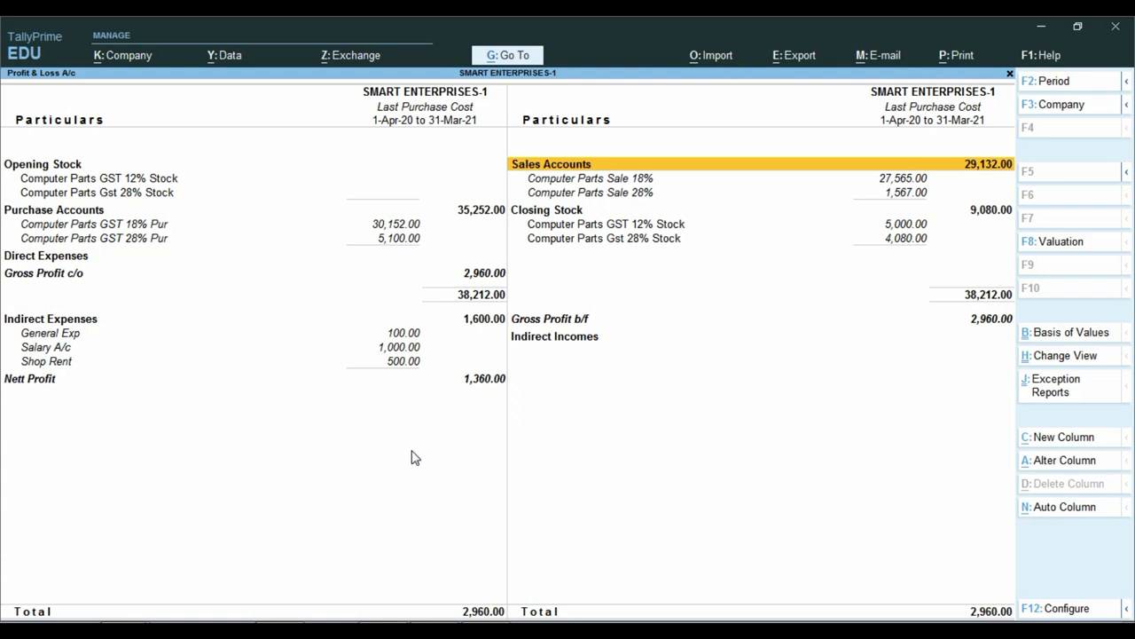
key(alt+Tab)
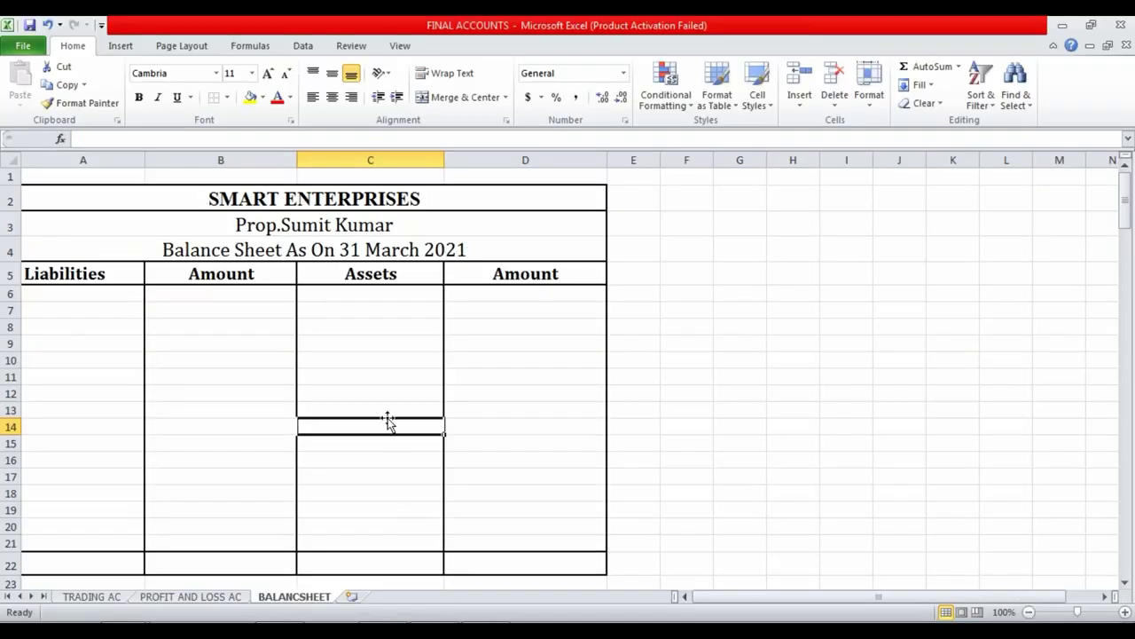
click(382, 397)
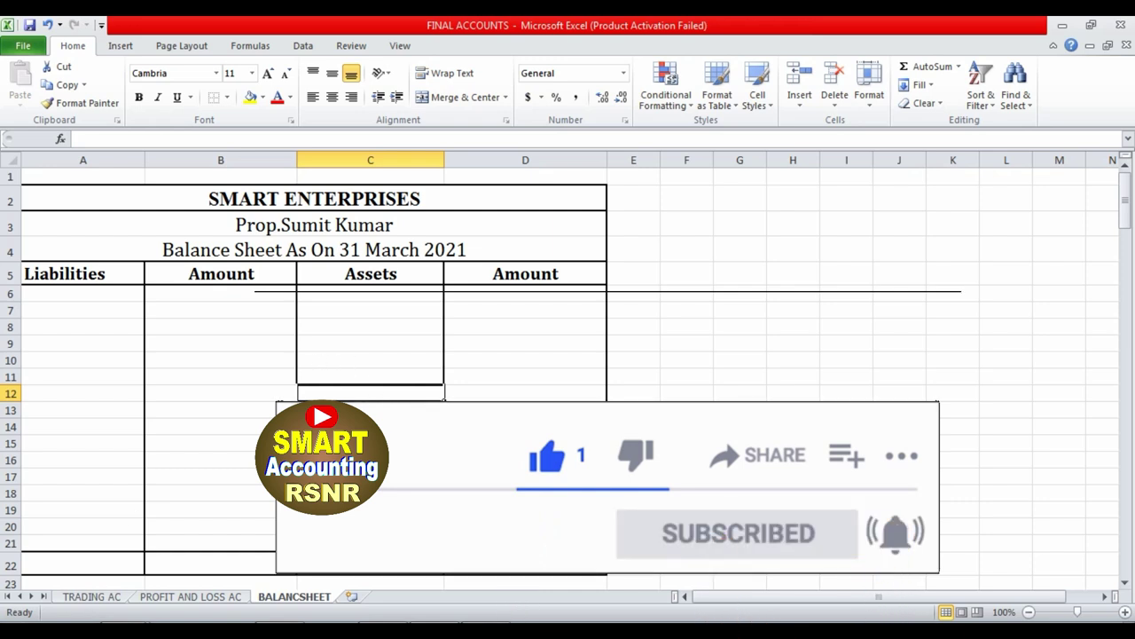
click(189, 599)
click(93, 597)
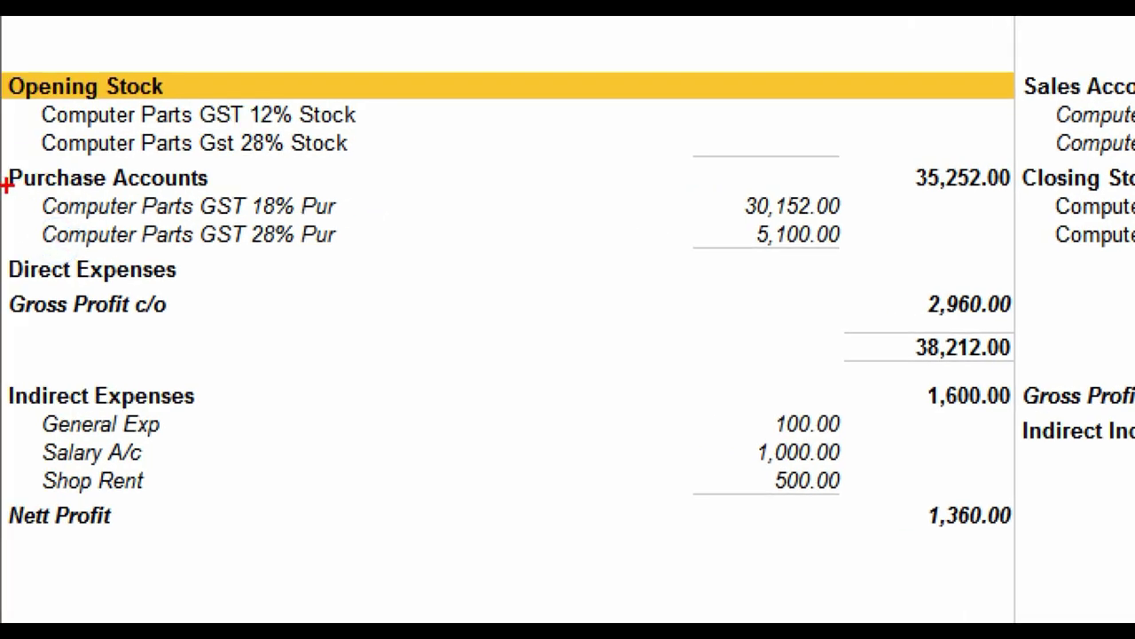
Review the GST 18% and GST 28% Purchase Accounts rows in Tally, then return to Excel.
mouse_move(7, 187)
mouse_down()
mouse_move(233, 220)
mouse_move(903, 219)
mouse_up()
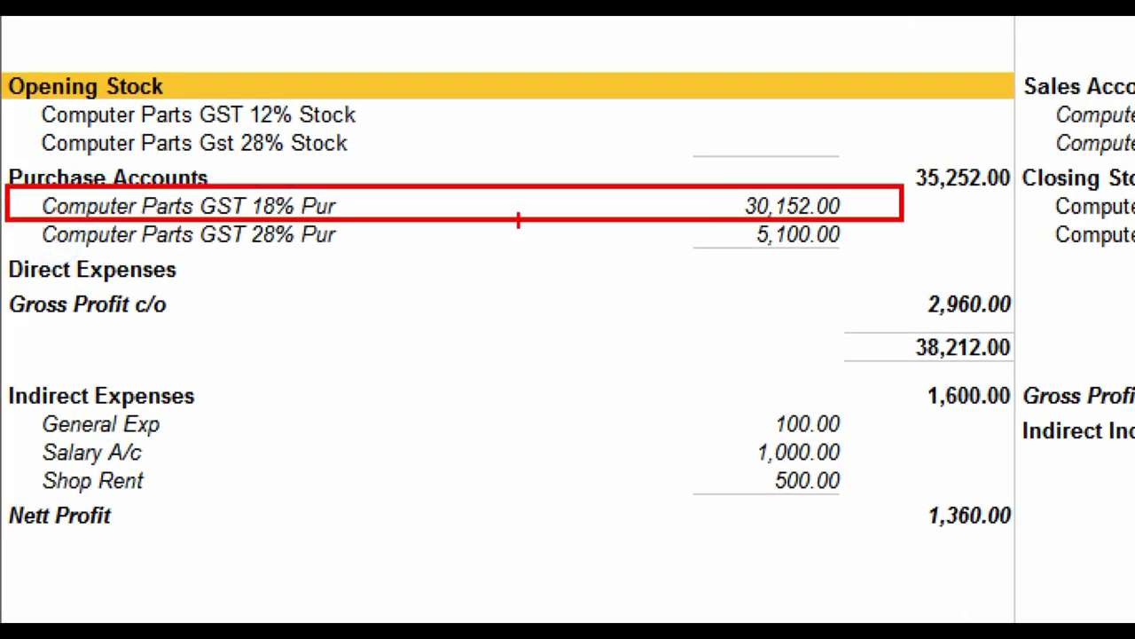
mouse_move(5, 213)
mouse_down()
mouse_move(385, 281)
mouse_move(932, 261)
mouse_up()
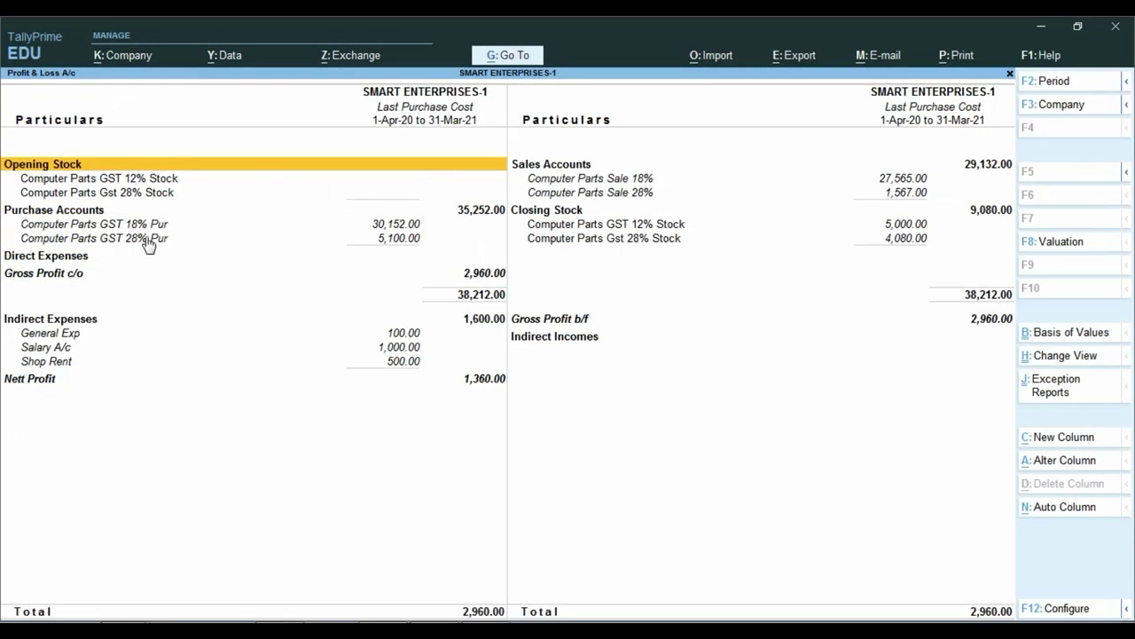
key(ctrl)
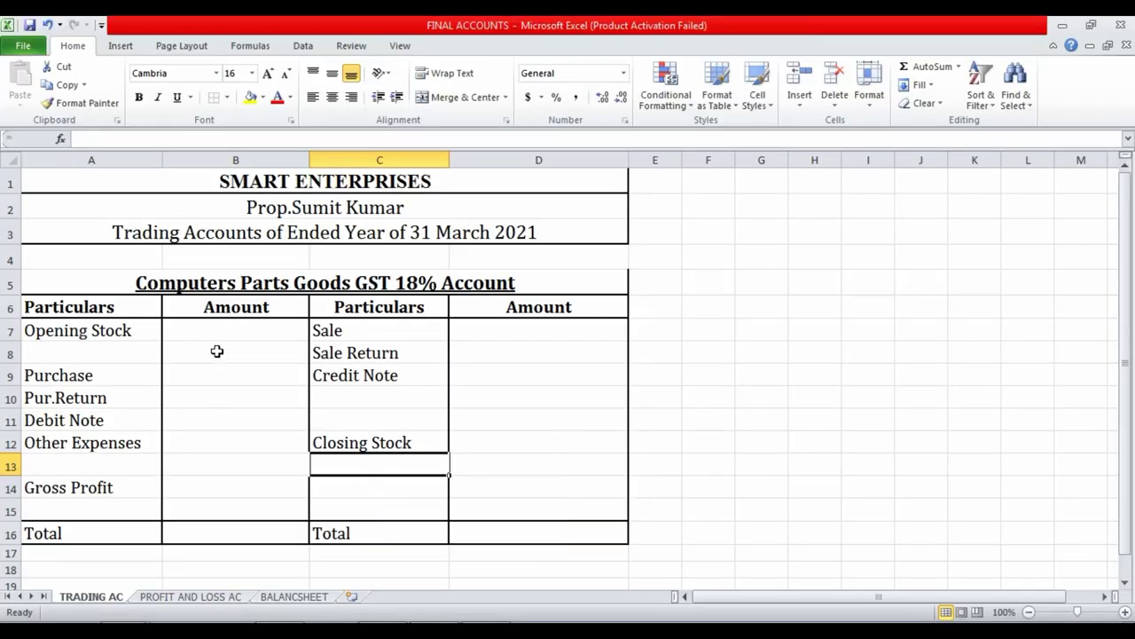
click(219, 352)
click(223, 281)
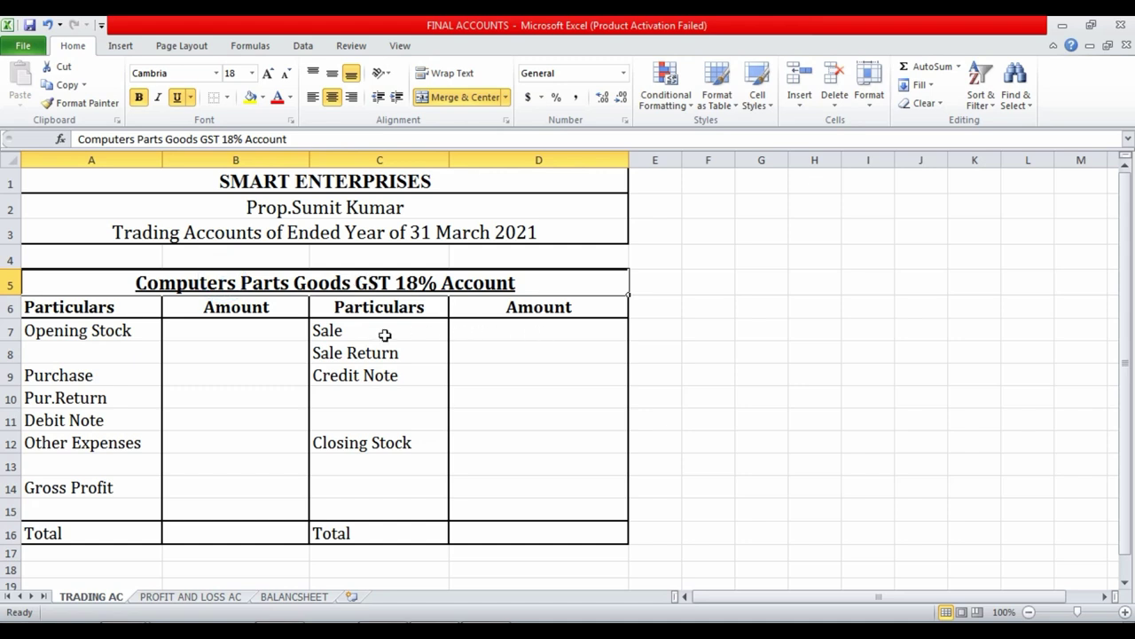
click(240, 333)
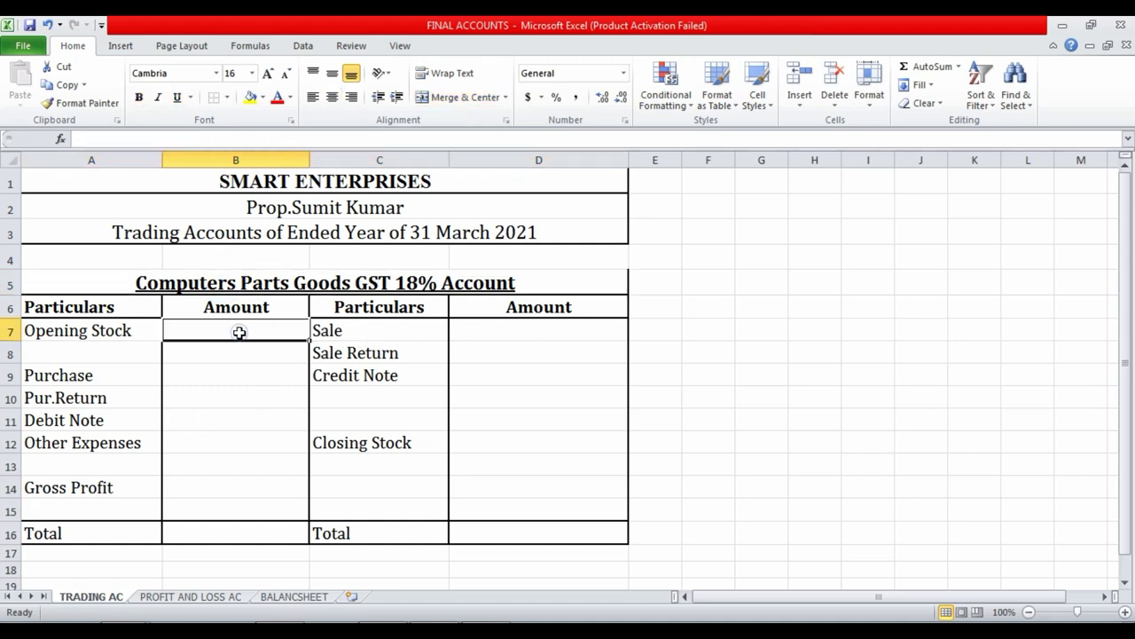
click(199, 380)
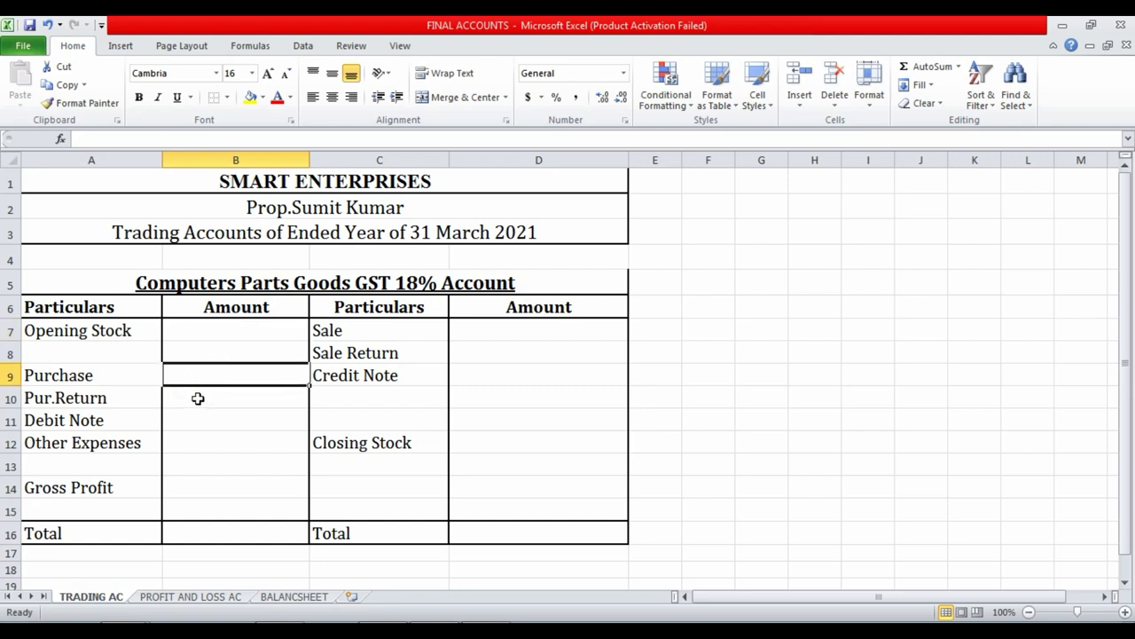
click(197, 398)
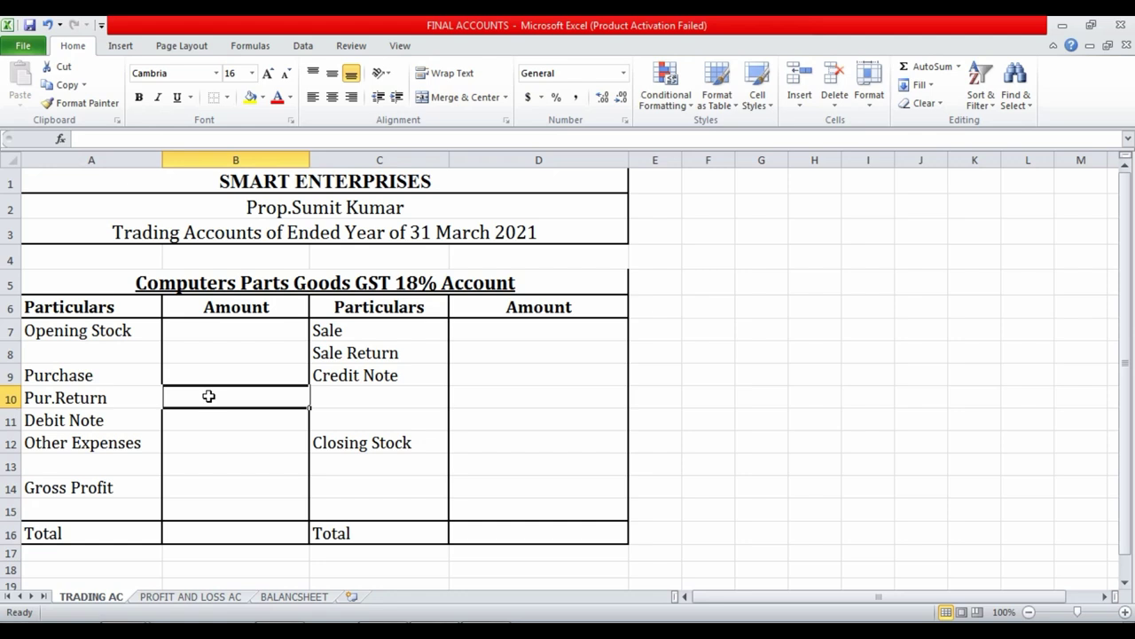
click(78, 423)
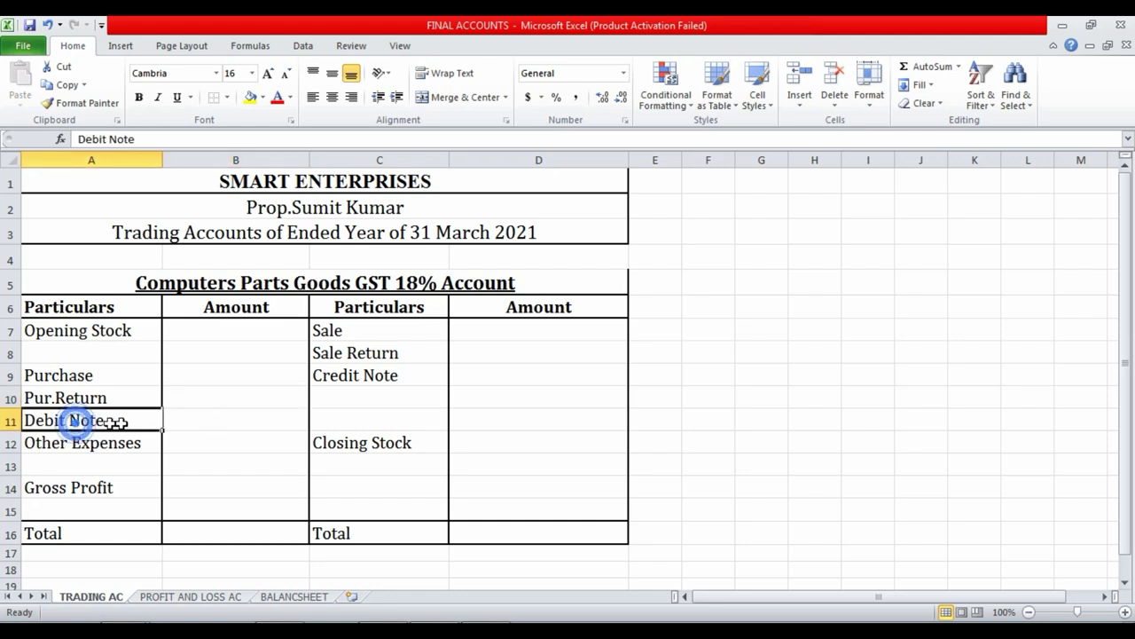
click(194, 419)
click(58, 441)
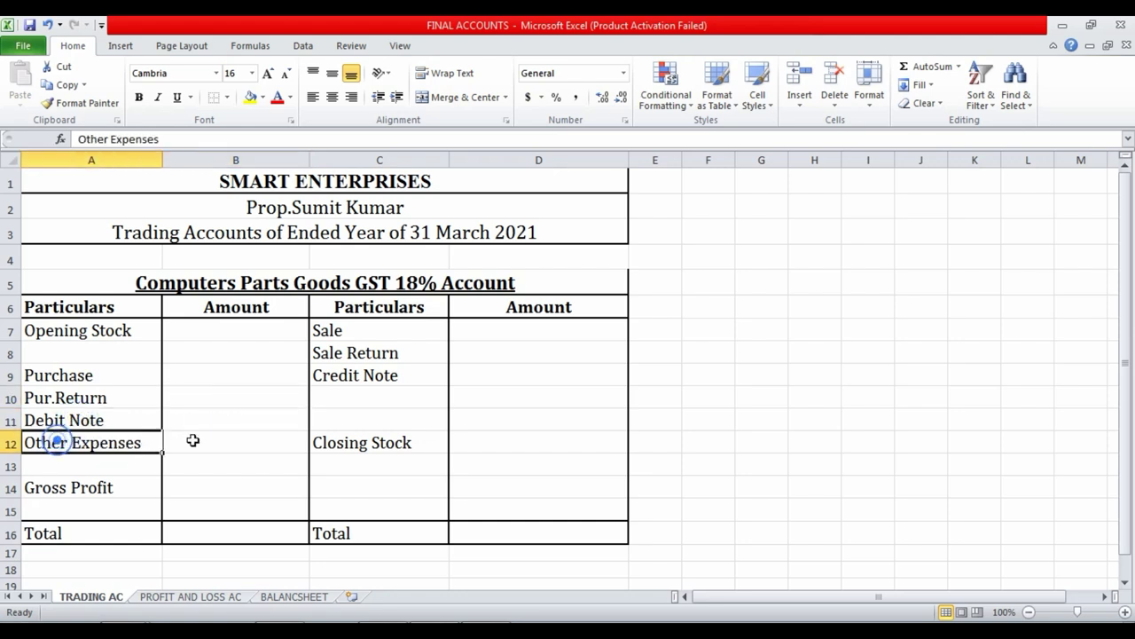
click(193, 440)
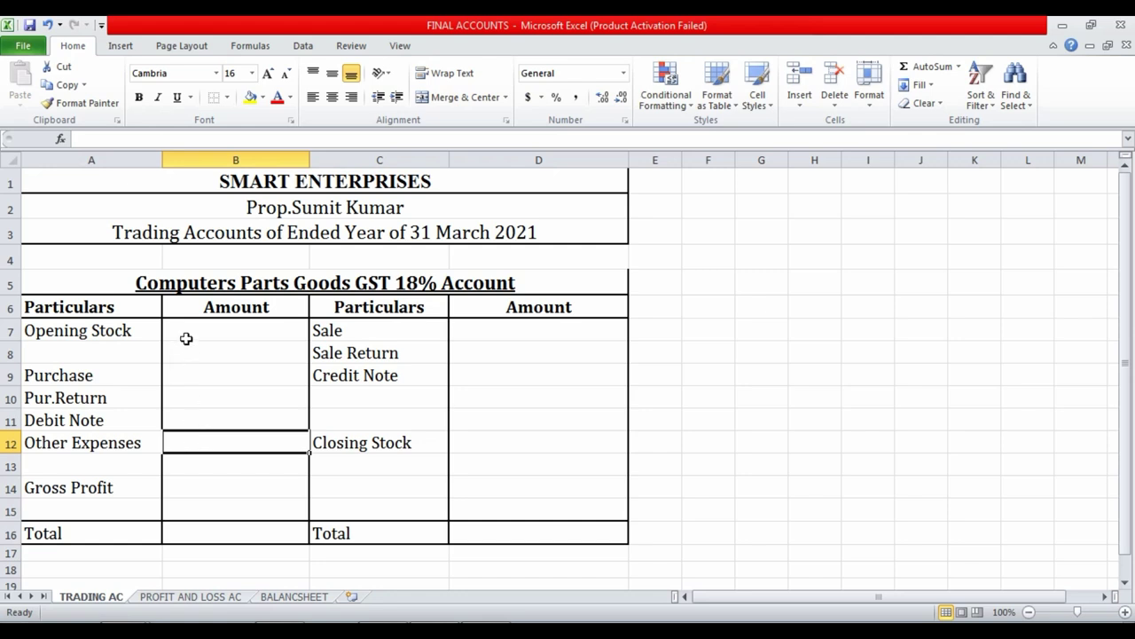
click(531, 334)
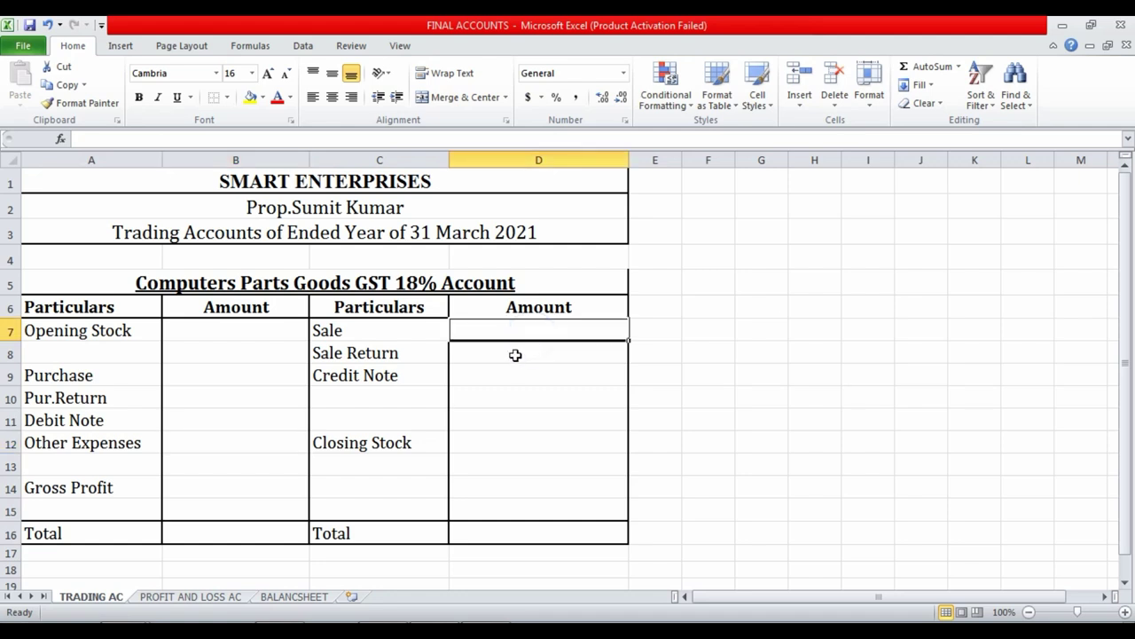
click(515, 353)
click(497, 374)
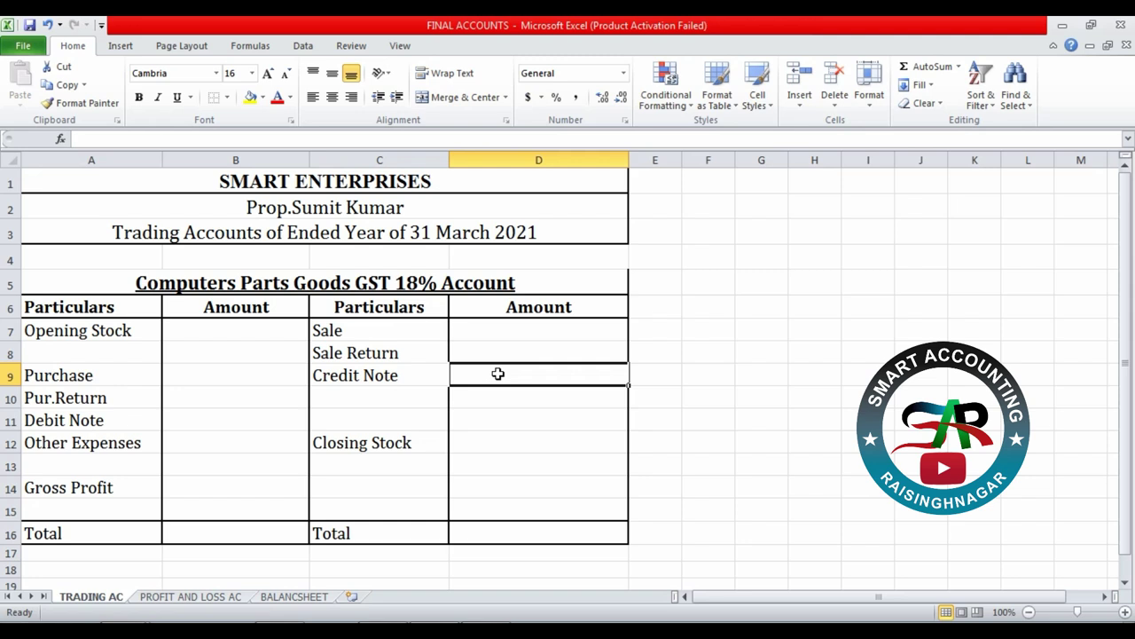
click(483, 439)
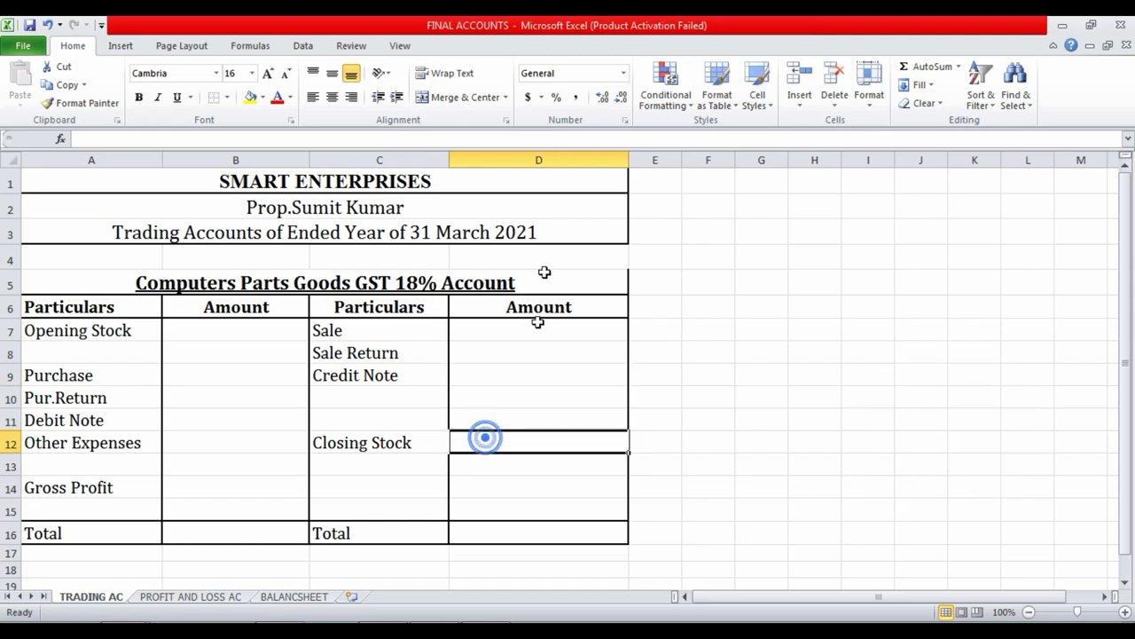
click(541, 228)
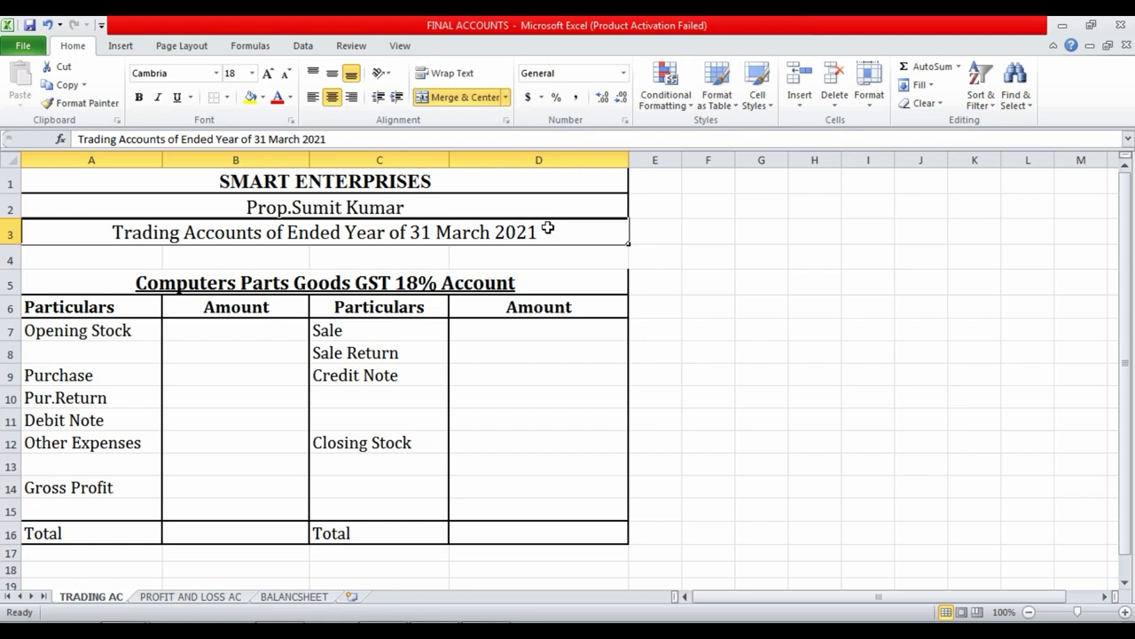
click(269, 289)
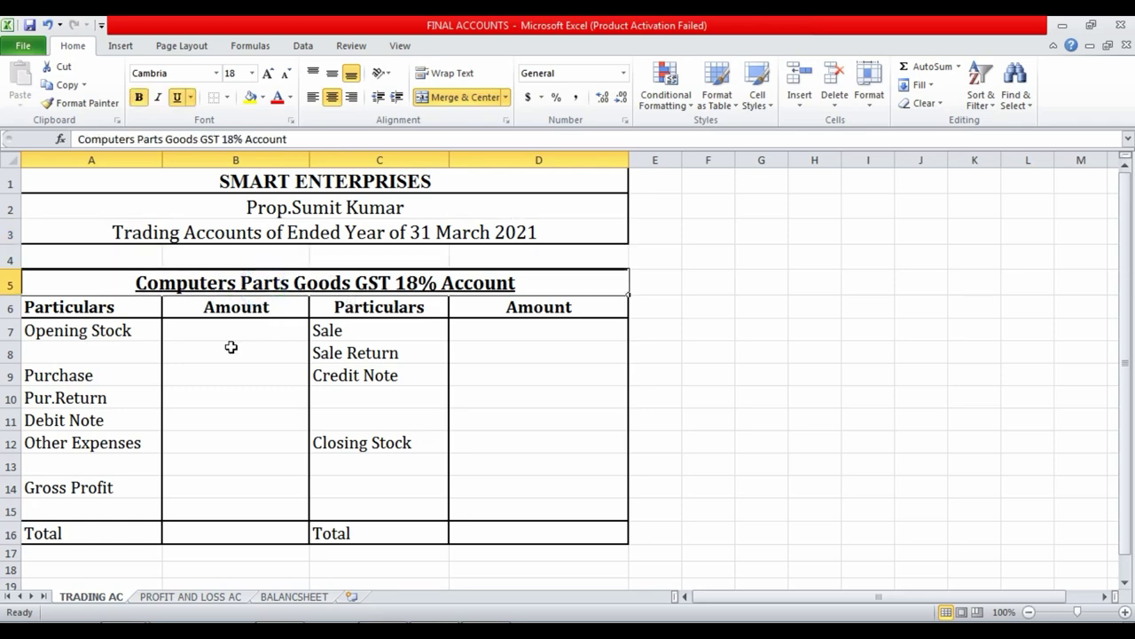
key(alt+Tab)
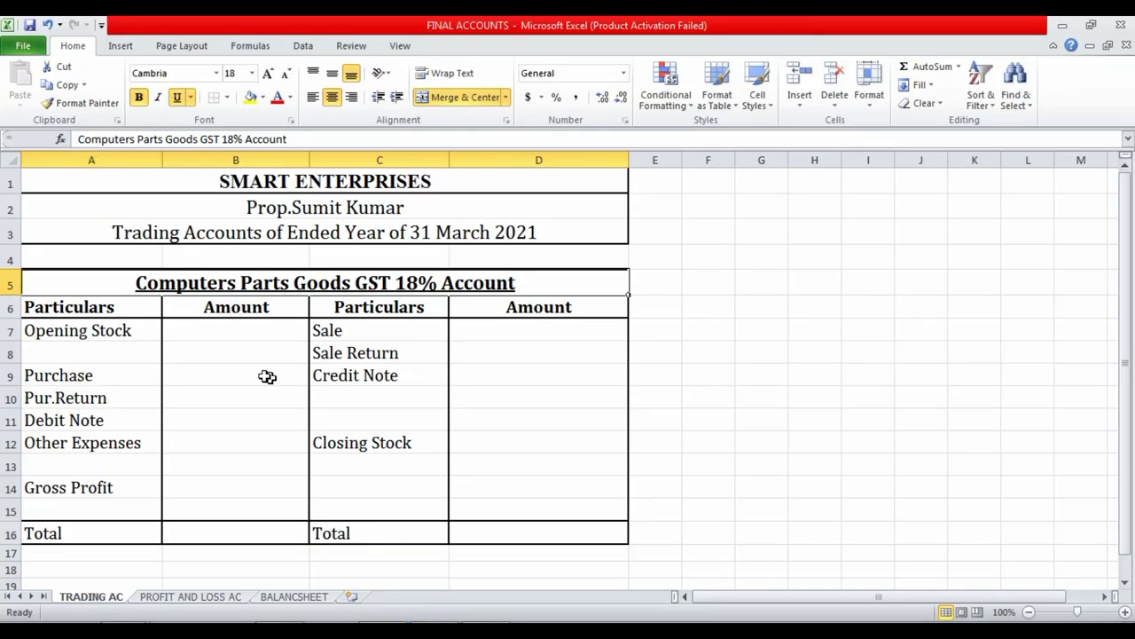
Enter 30152 as the Purchase amount in B9.
click(266, 376)
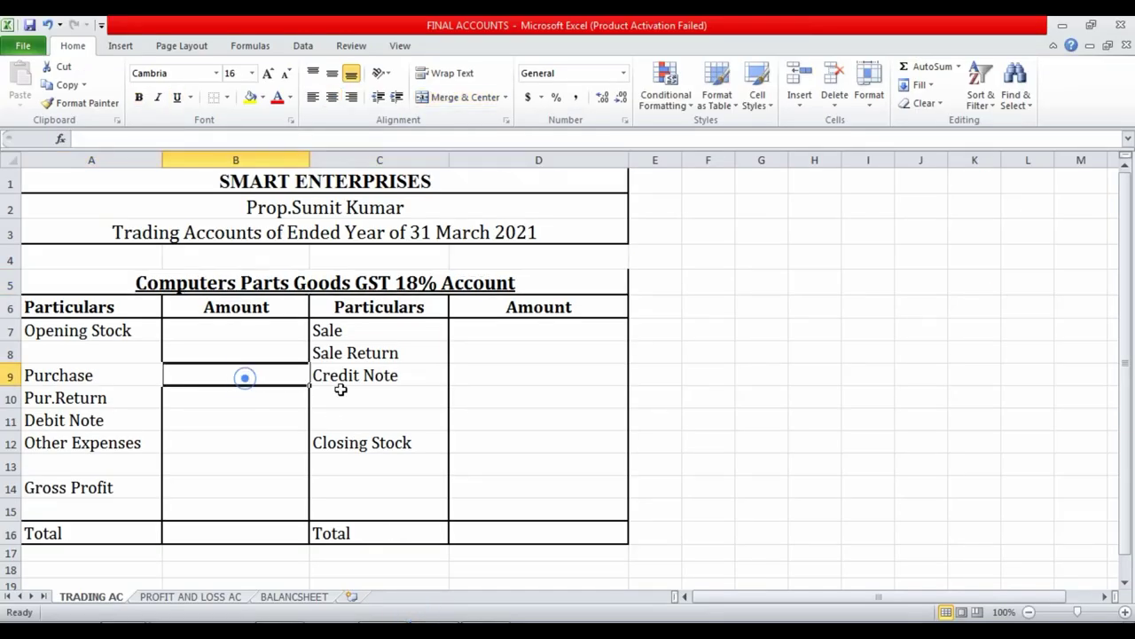
text(30152)
key(Return)
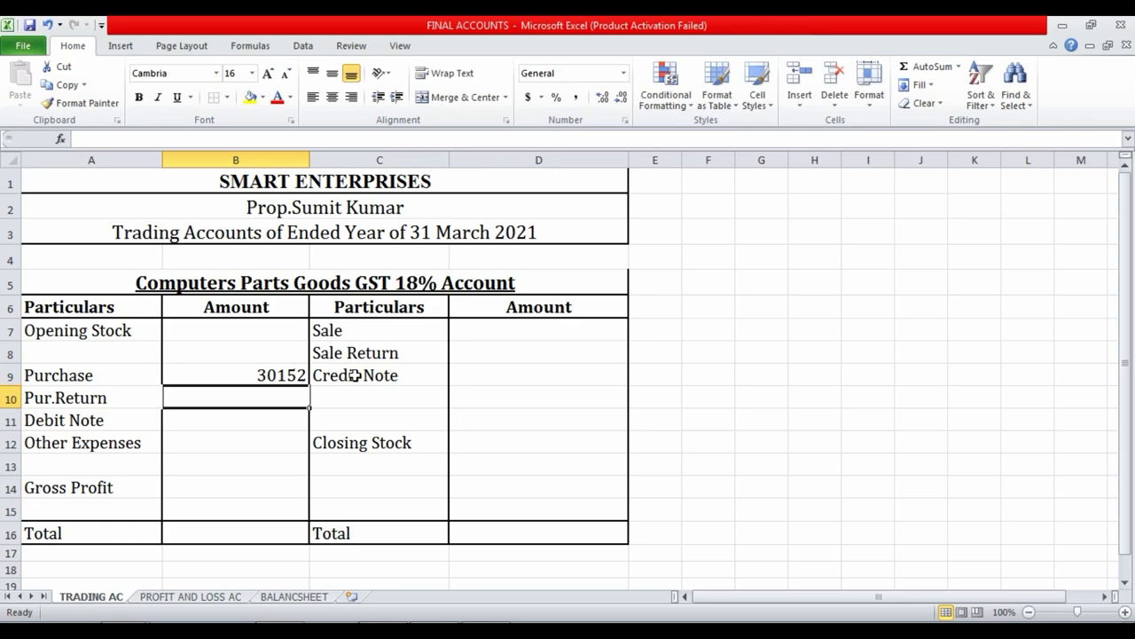
Verify the figure in Tally's Computer Parts GST 18% Pur ledger monthly summary.
key(alt+Tab)
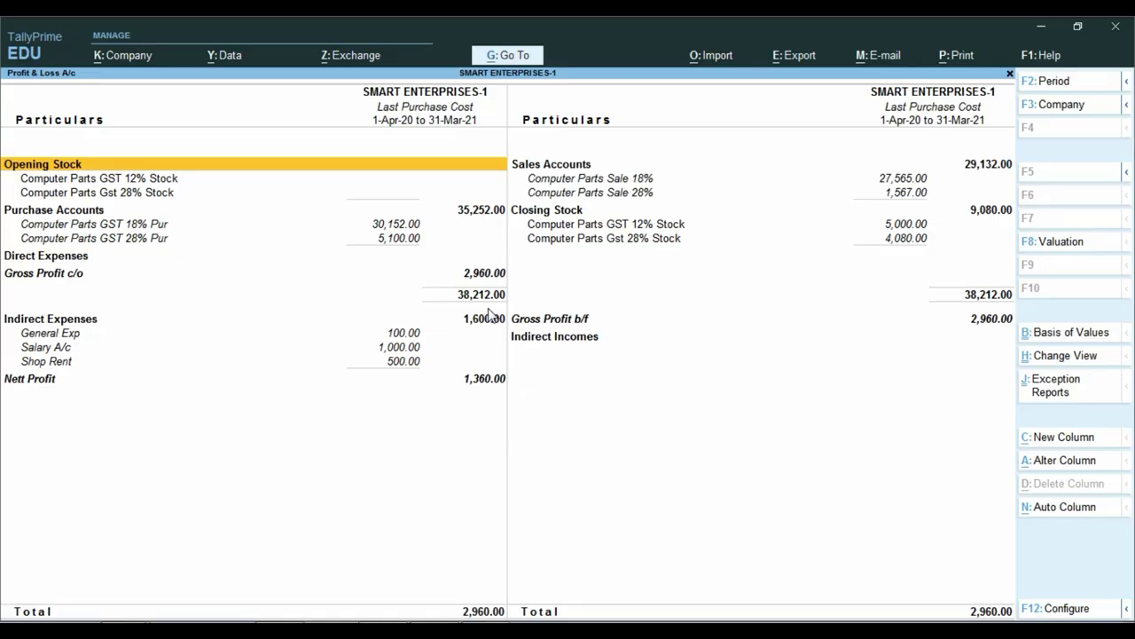
key(Down)
key(Down)
key(Down)
key(Down)
key(Return)
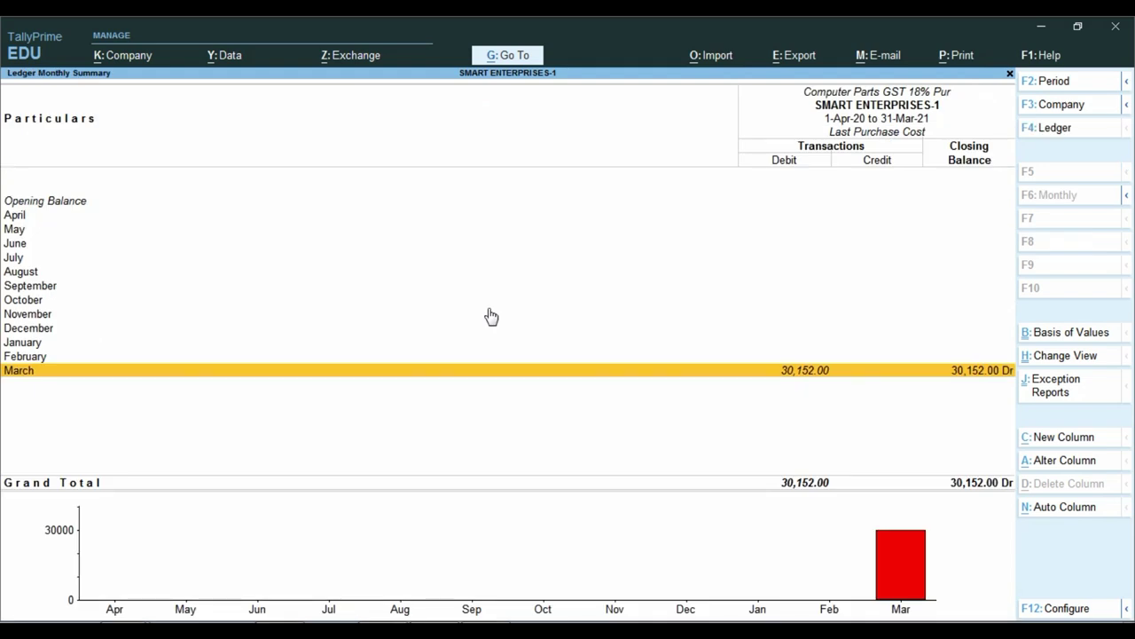
click(903, 375)
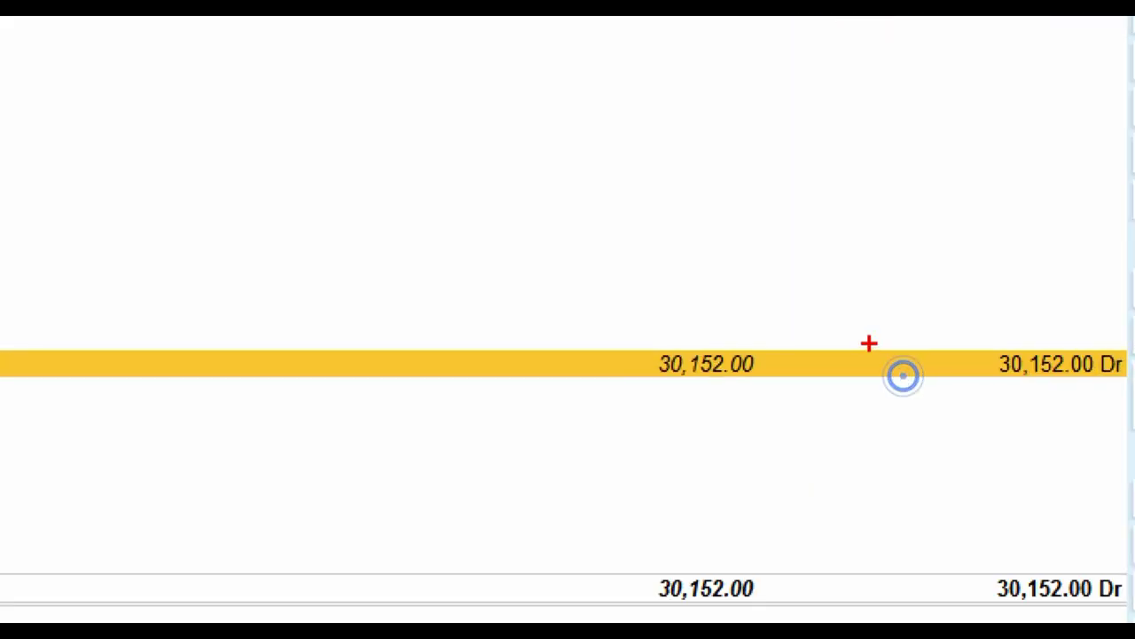
drag(824, 326, 960, 399)
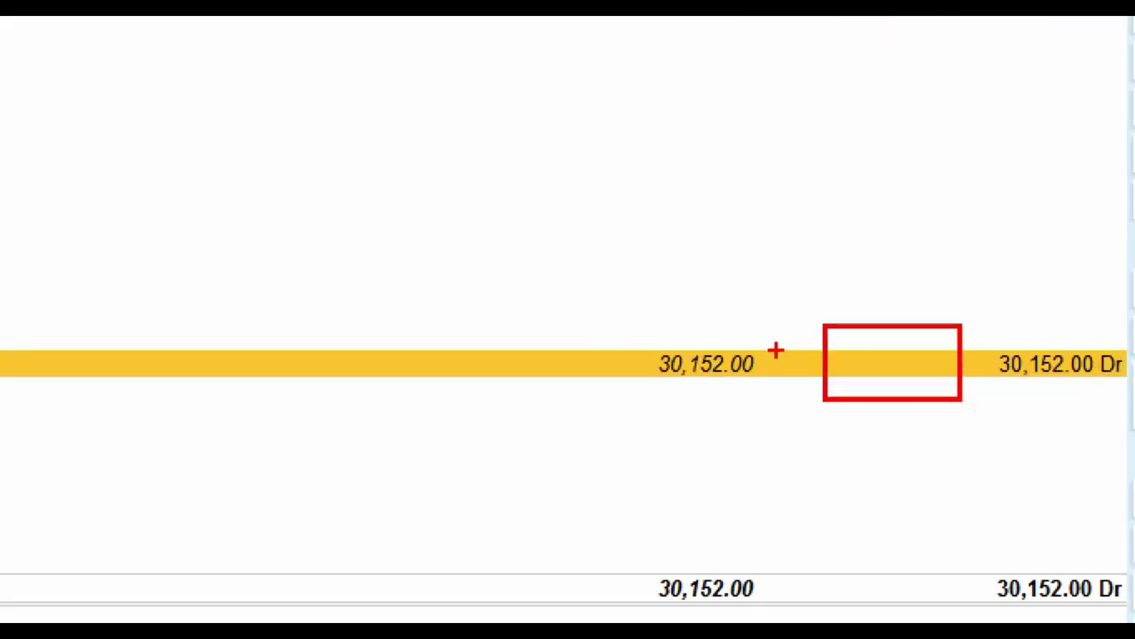
drag(606, 322, 814, 423)
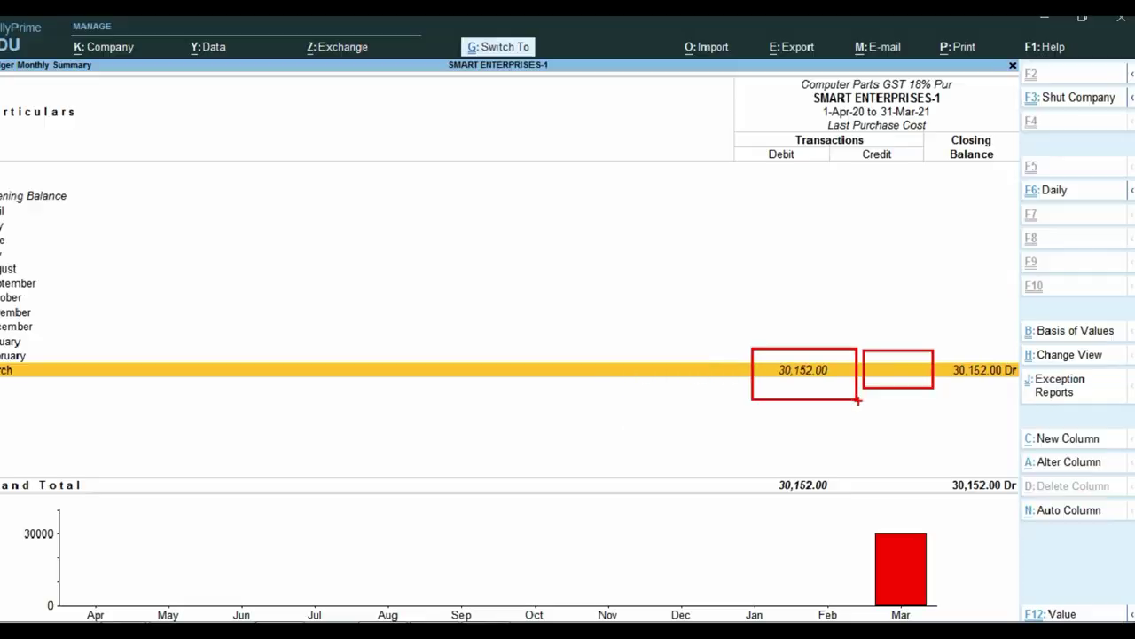
key(alt+Tab)
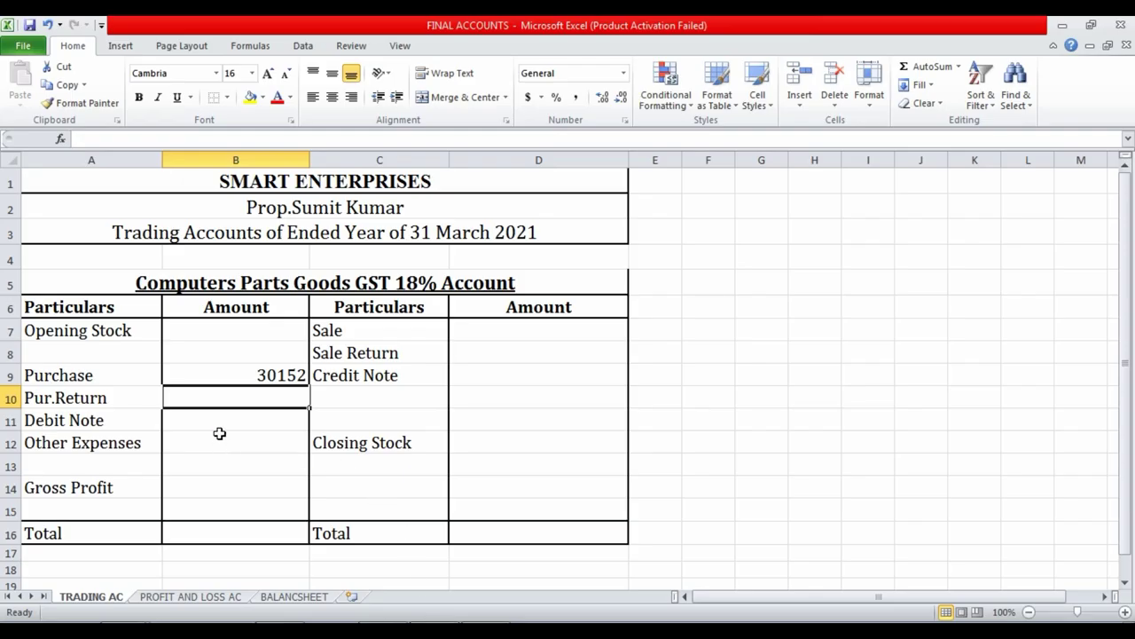
click(230, 423)
key(alt+Tab)
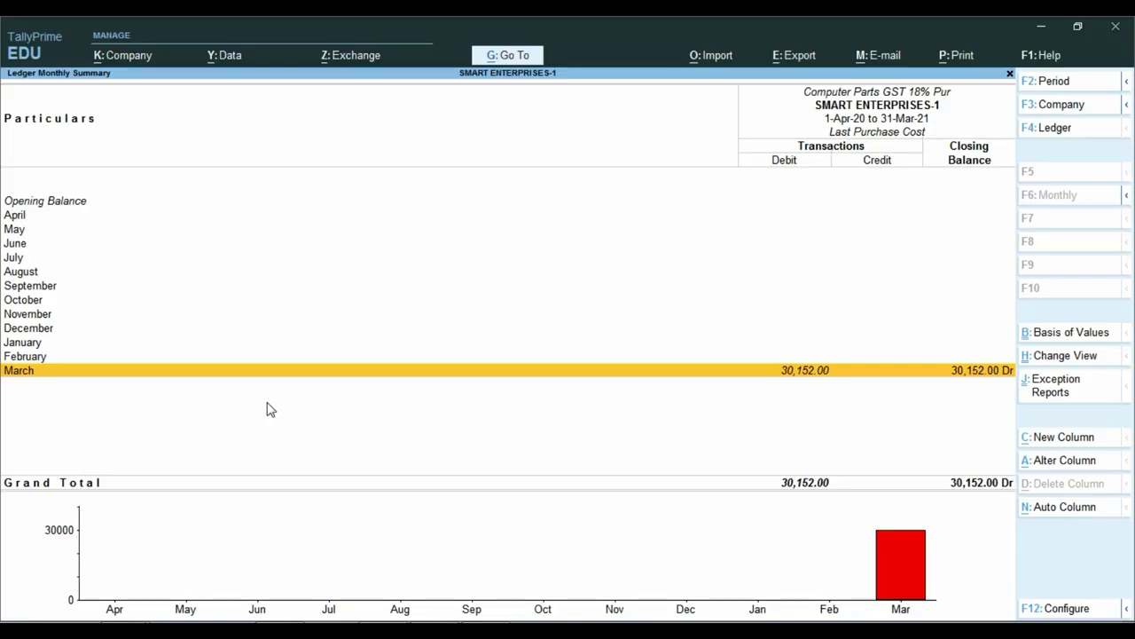
key(Escape)
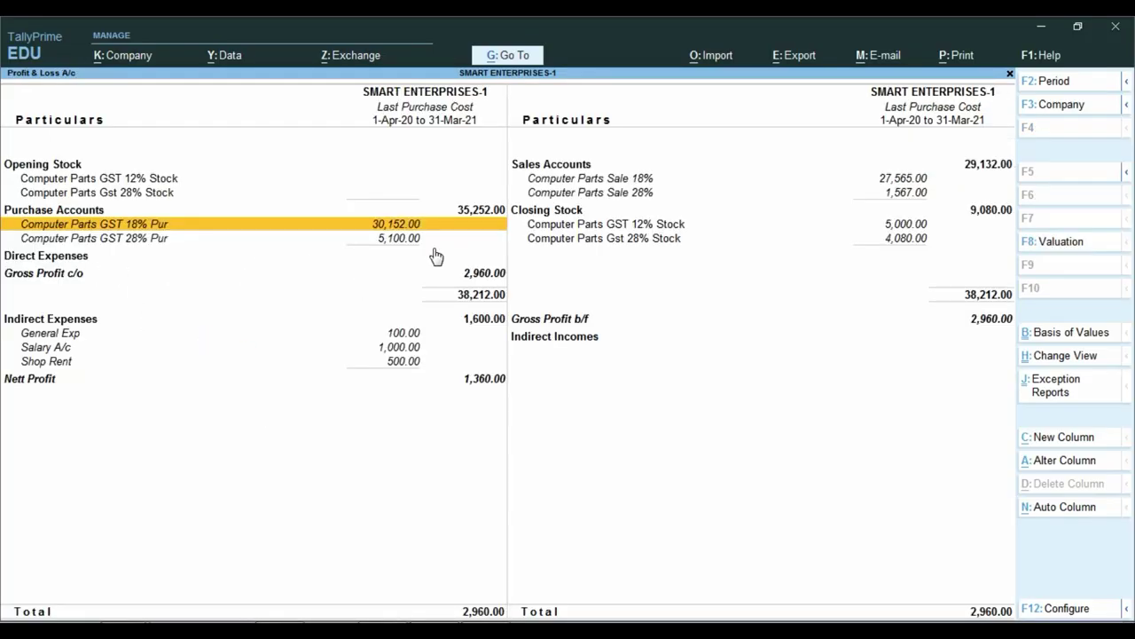
Re-enter 30152 in B9 to confirm the GST 18% Purchase amount.
key(alt+Tab)
click(266, 376)
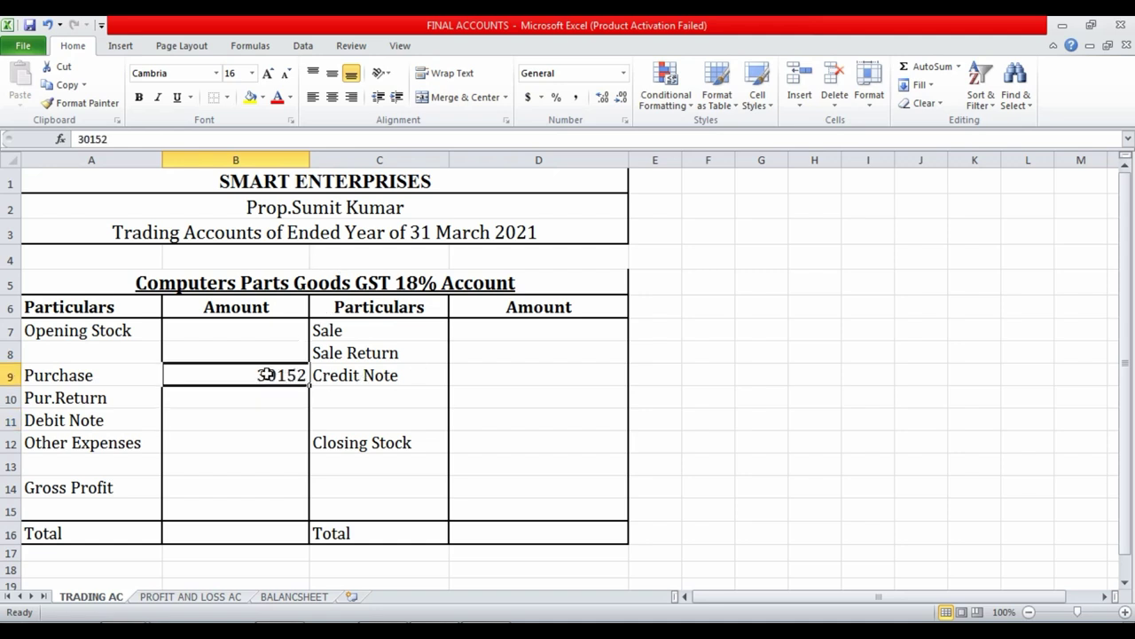
text(3015)
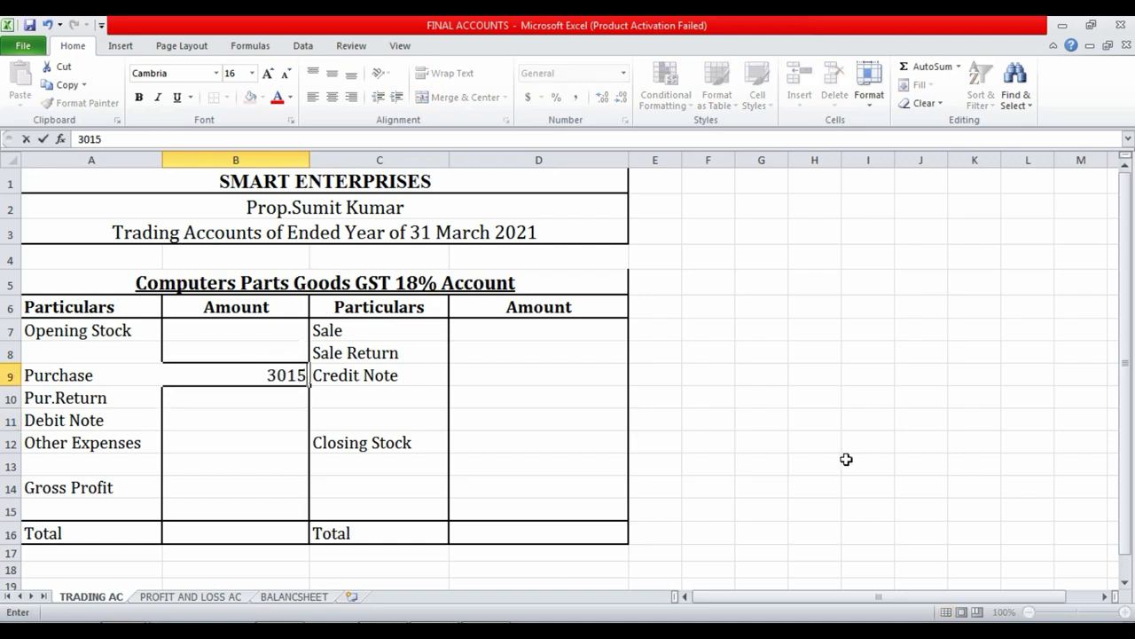
text(2)
key(Return)
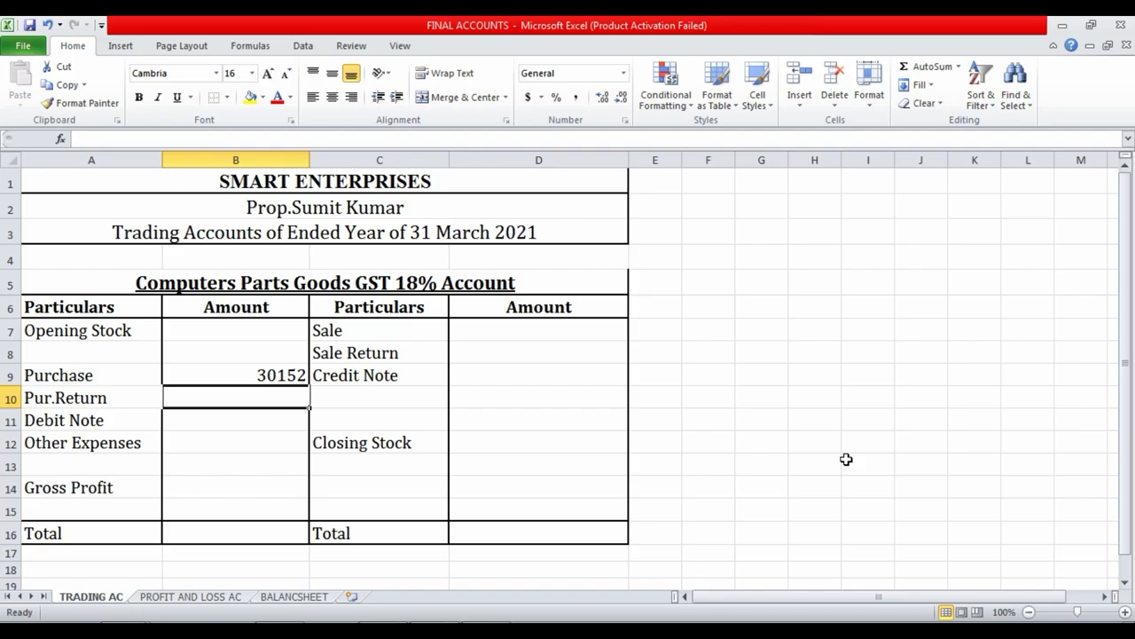
key(alt+Tab)
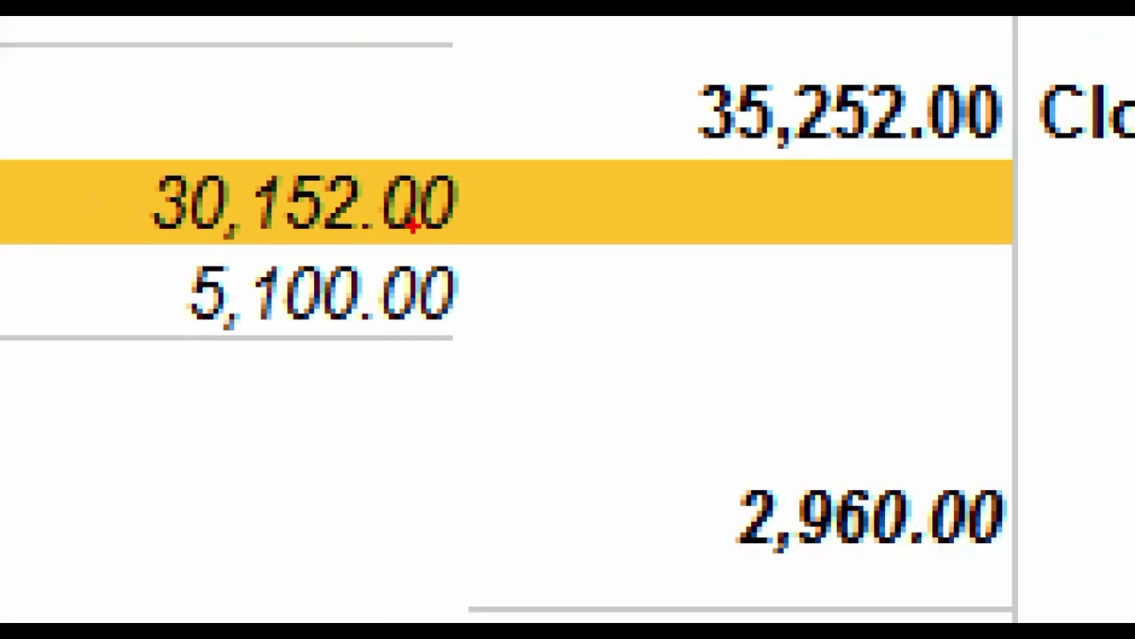
key(alt+Tab)
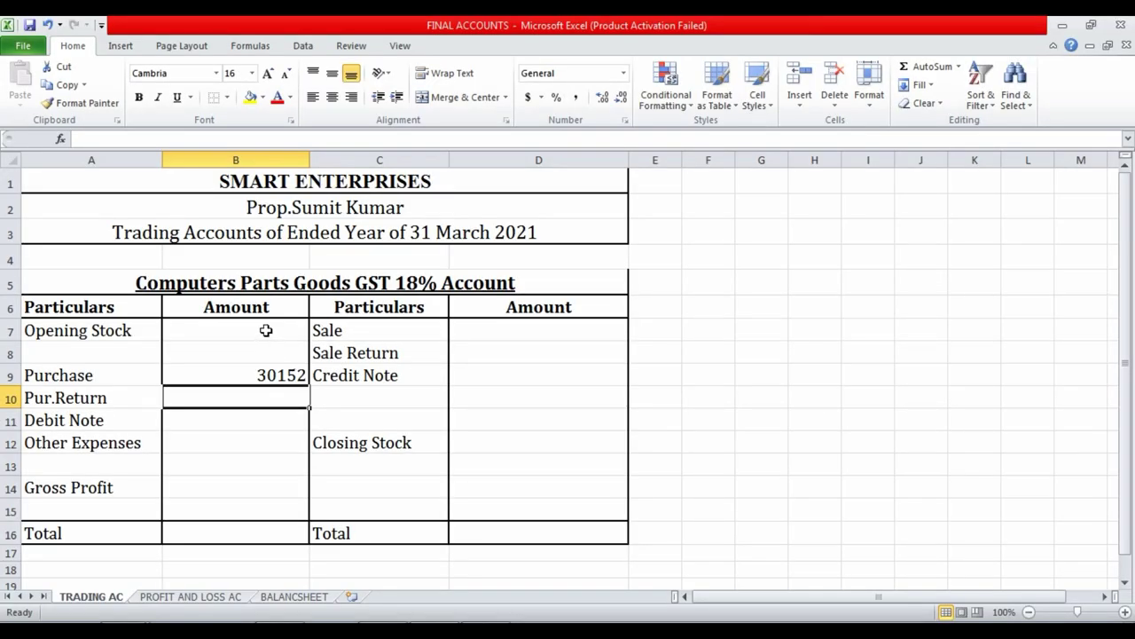
Apply the two-decimal Number format to Amount ranges B7:B16 and D7:D16.
drag(265, 330, 242, 533)
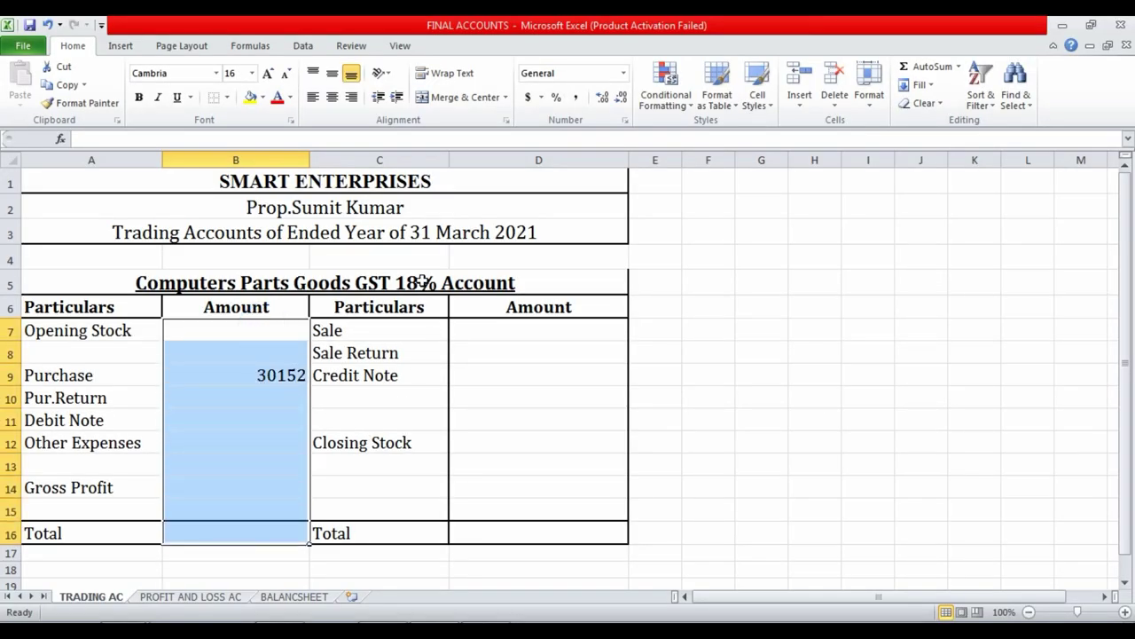
click(623, 73)
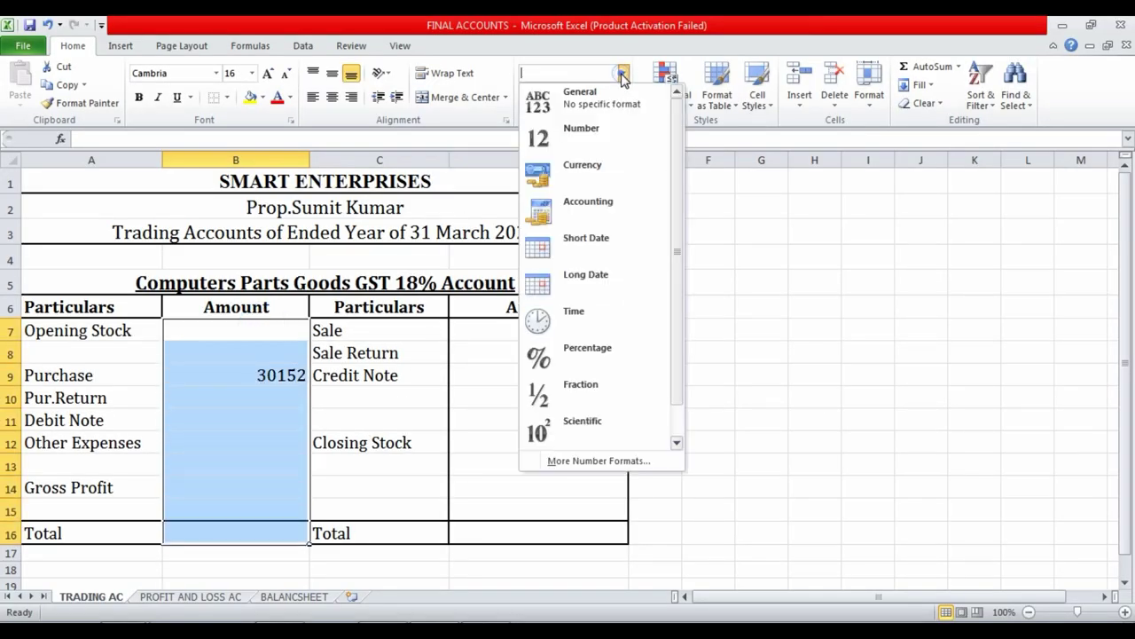
click(590, 146)
click(254, 423)
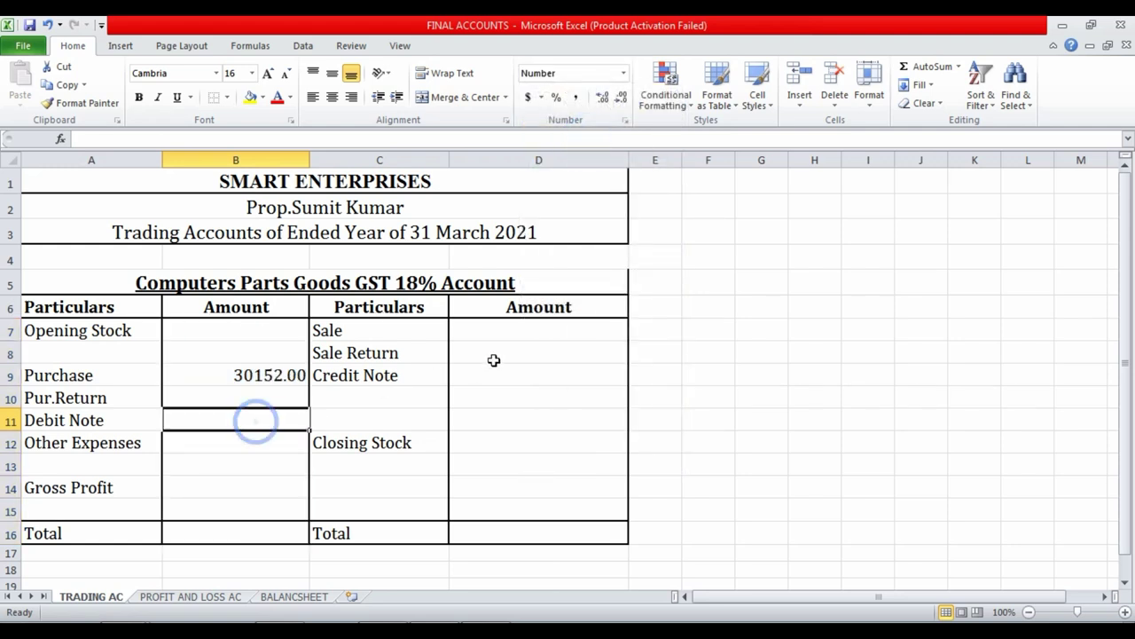
drag(514, 327, 520, 528)
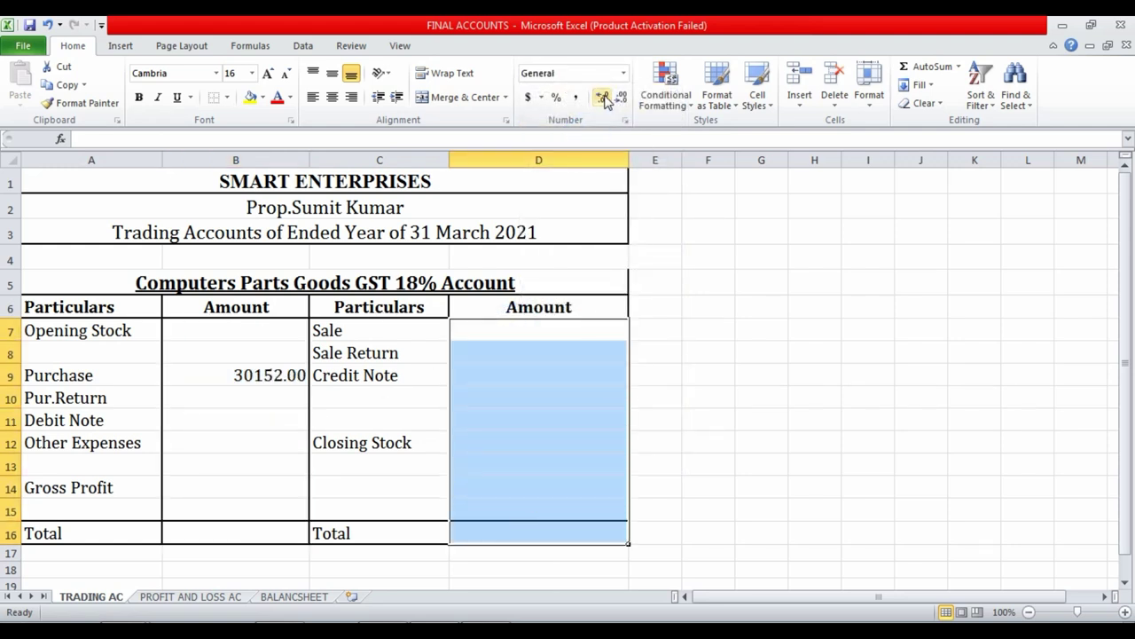
click(623, 72)
click(601, 149)
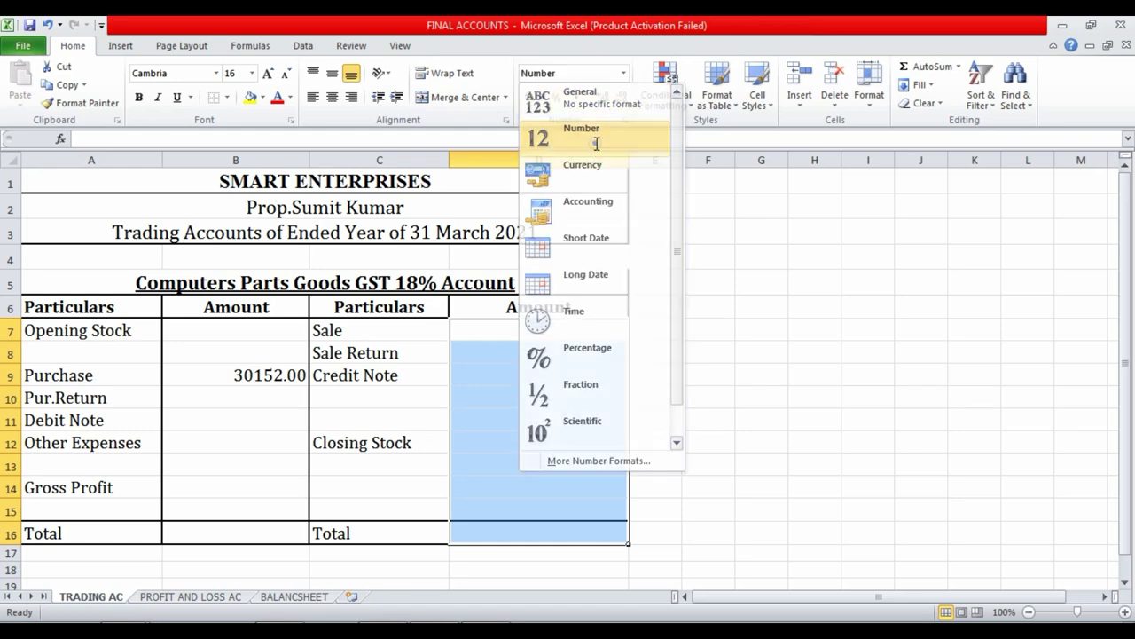
click(477, 370)
click(502, 330)
Read Sale 18% (27,565.00) in Tally and enter 27565 as the Sale amount in D7.
key(alt+Tab)
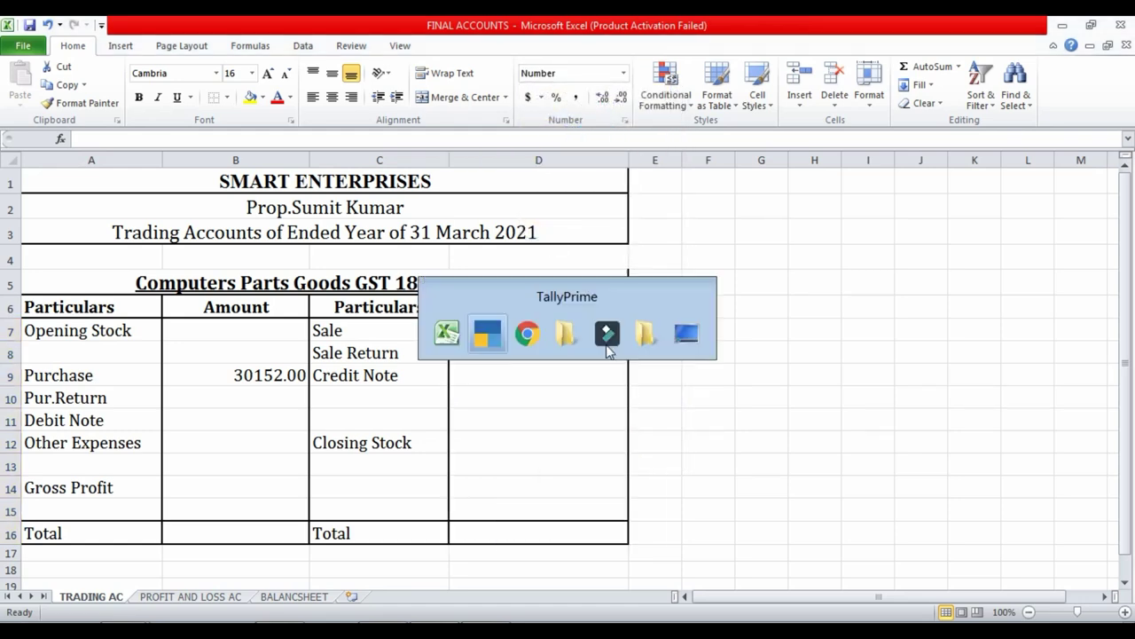
key(ctrl)
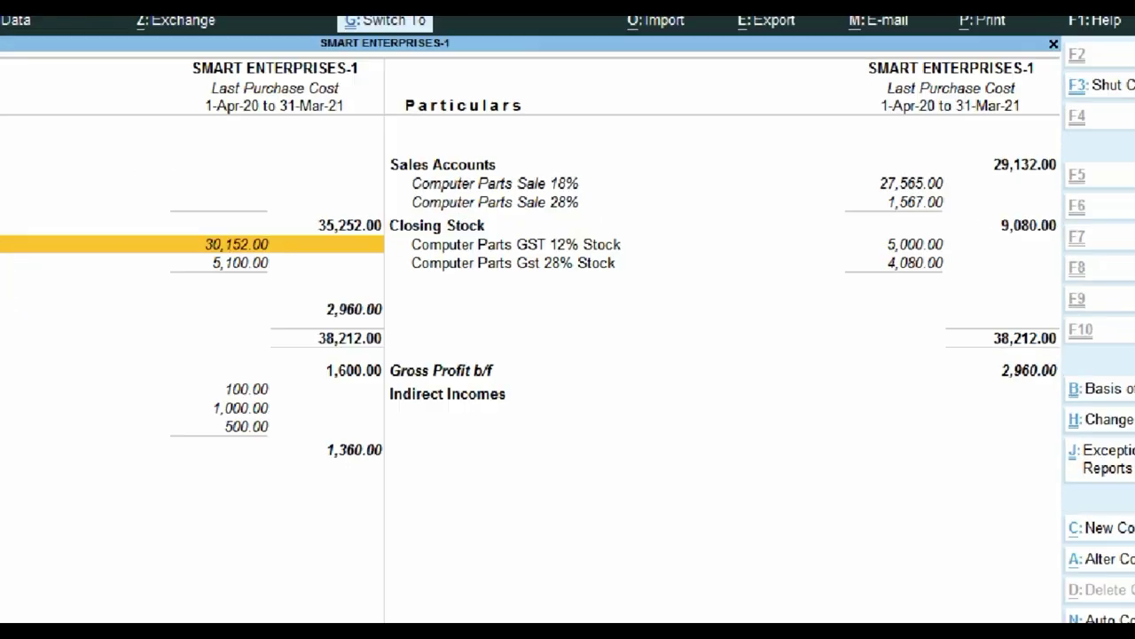
drag(842, 162, 996, 210)
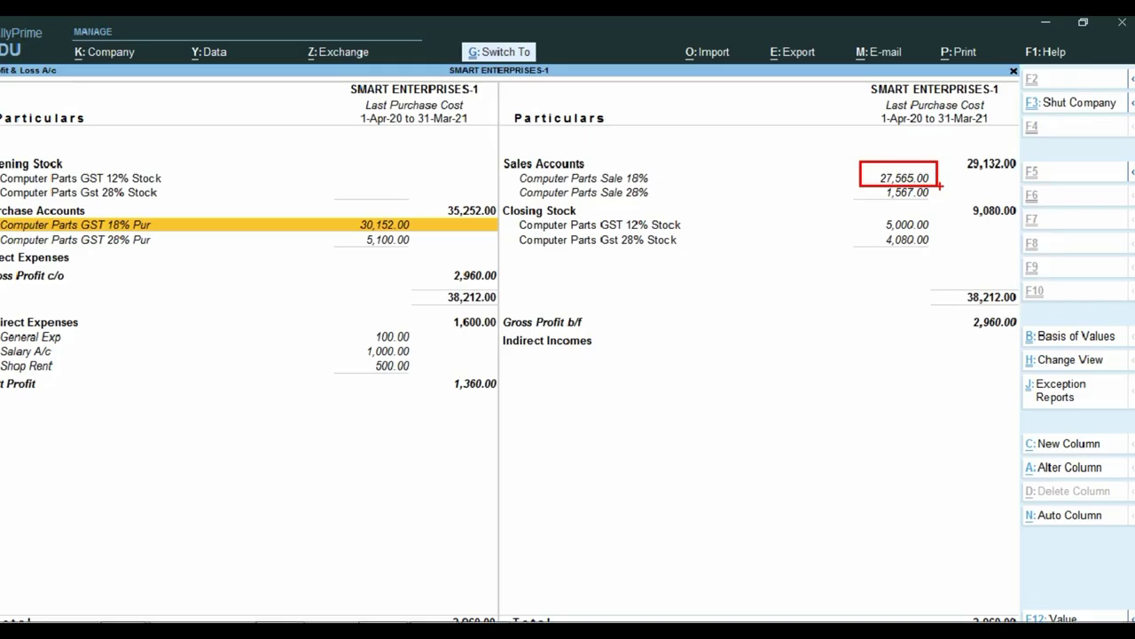
key(alt+Tab)
text(27)
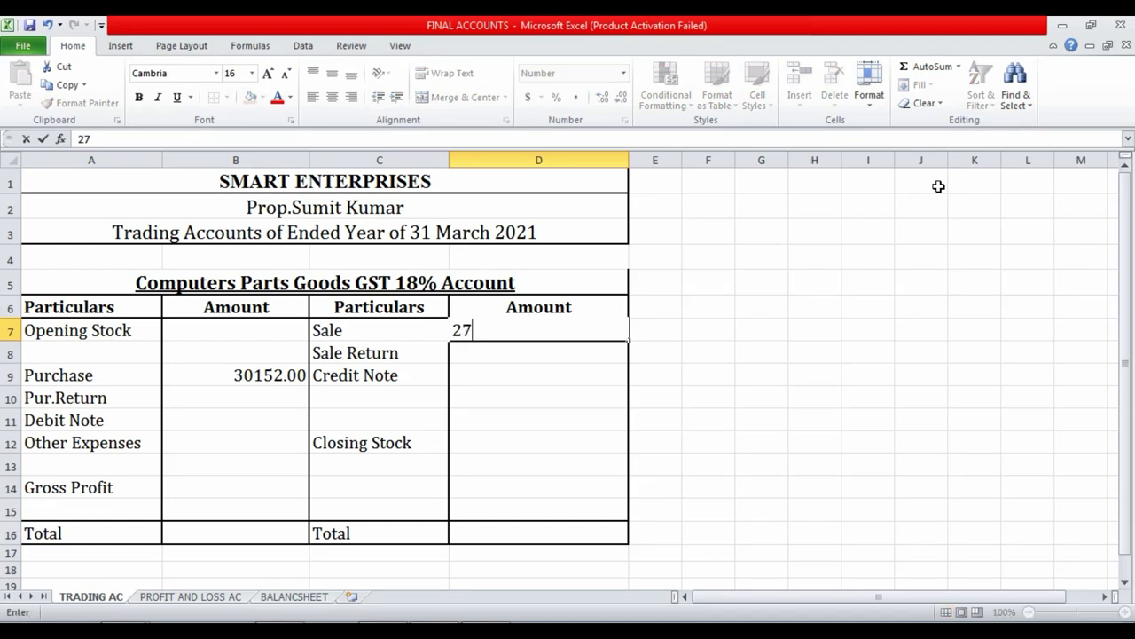
text(56)
key(Return)
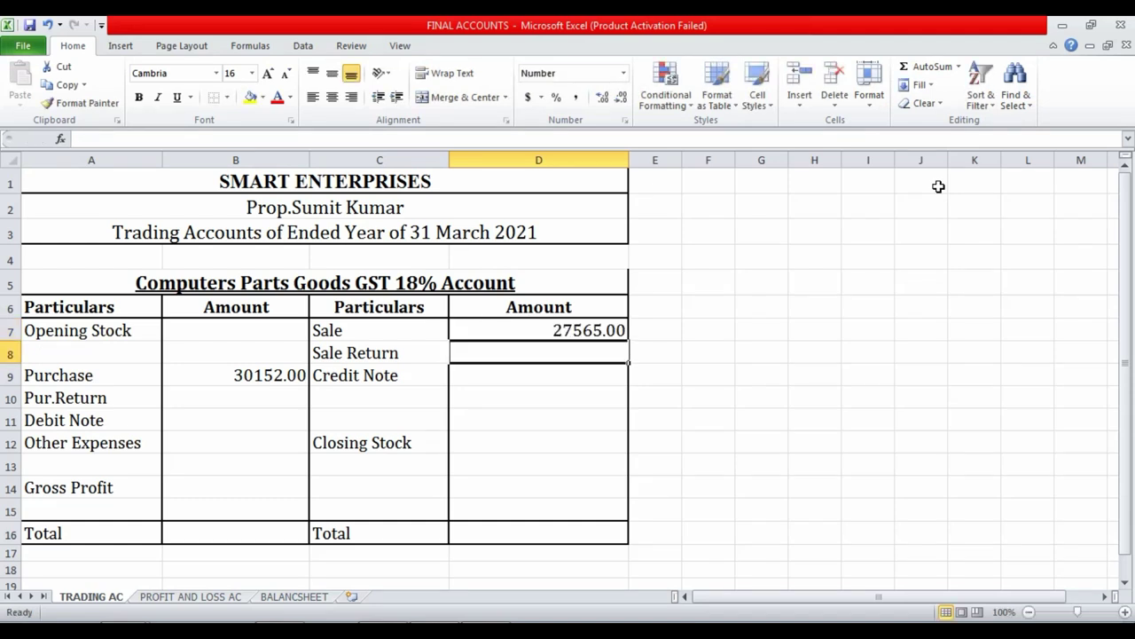
key(alt+Tab)
Open Tally's Computer Parts Sale 18% monthly summary to confirm 27,565.00.
click(942, 195)
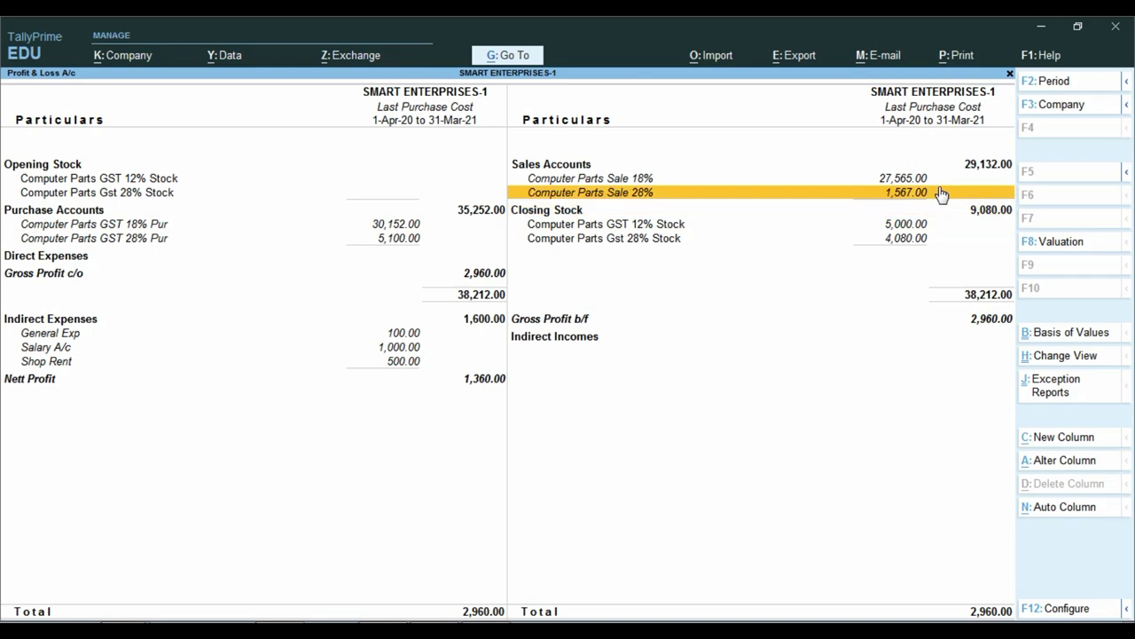
click(938, 182)
key(Return)
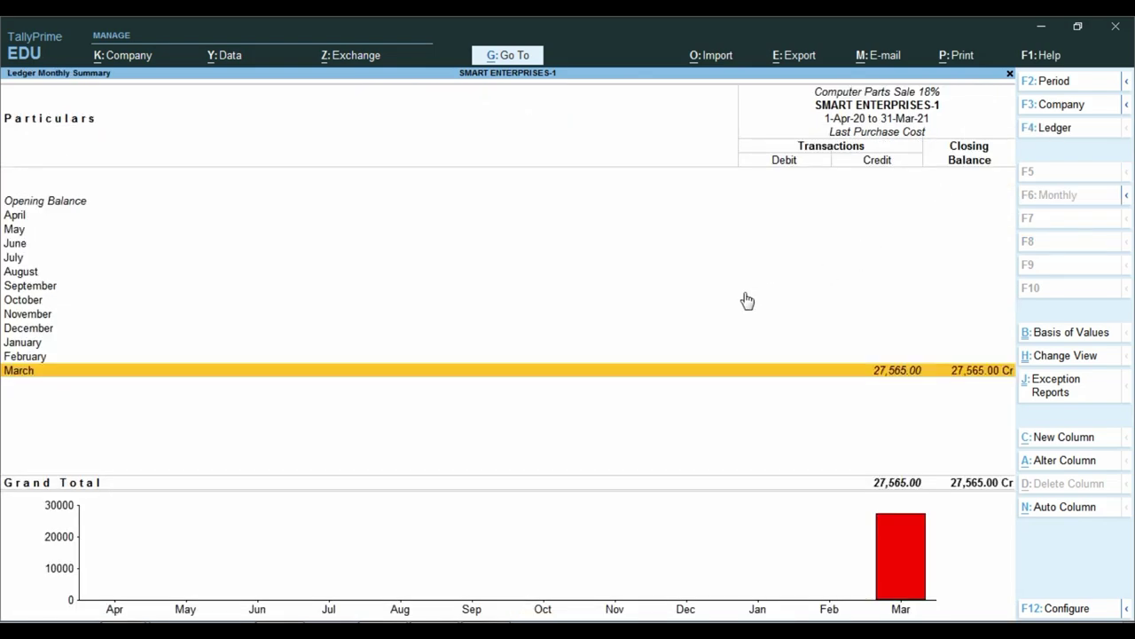
key(ctrl)
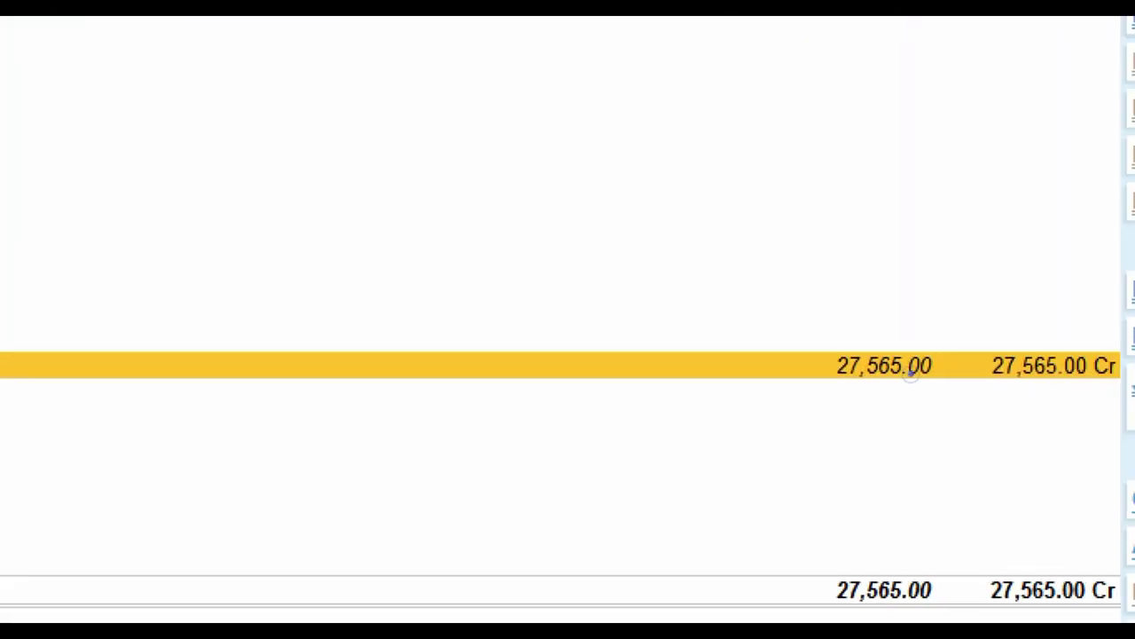
key(alt+Tab)
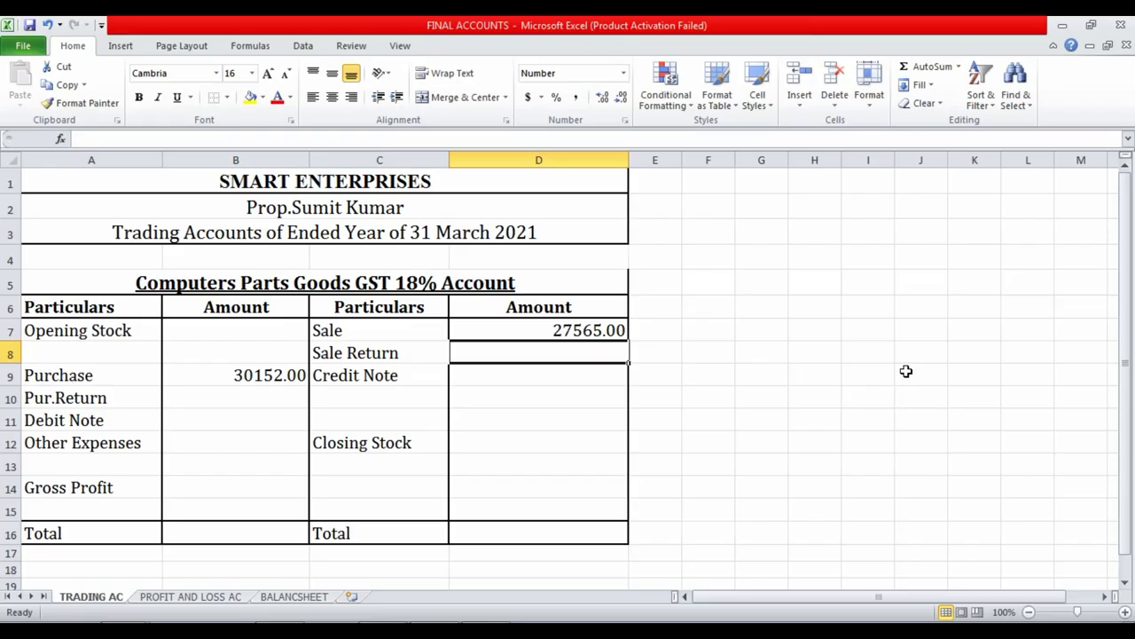
Move Excel's selection to the Closing Stock row and check Closing Stock in Tally's Profit & Loss.
key(Down)
key(Down)
key(Down)
key(Up)
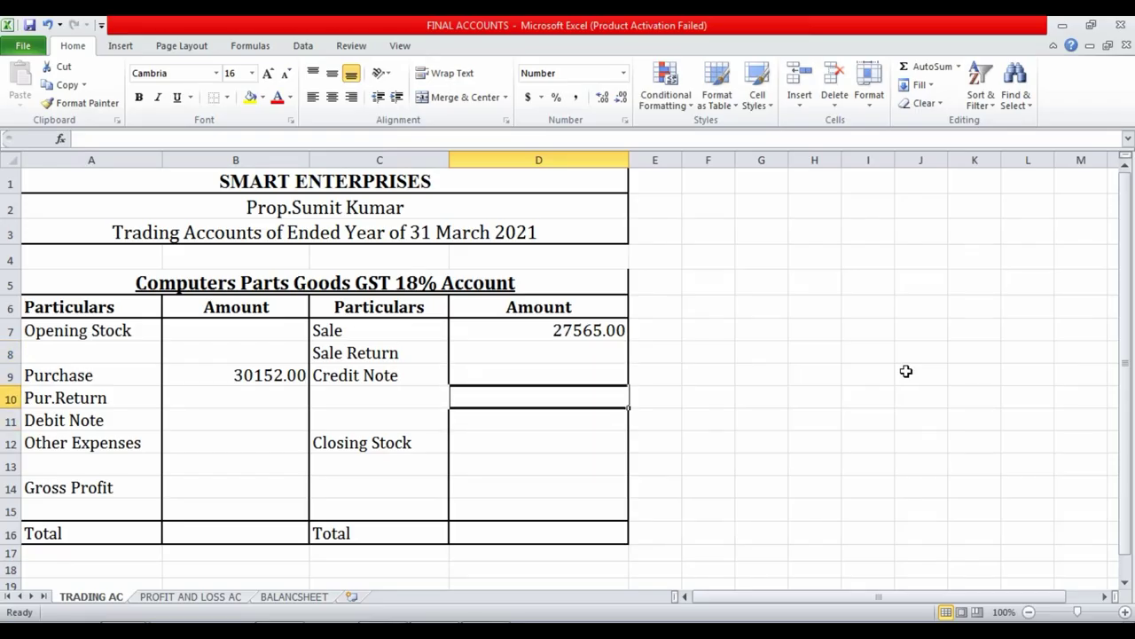
key(Up)
key(alt+Tab)
key(Escape)
key(Down)
key(Down)
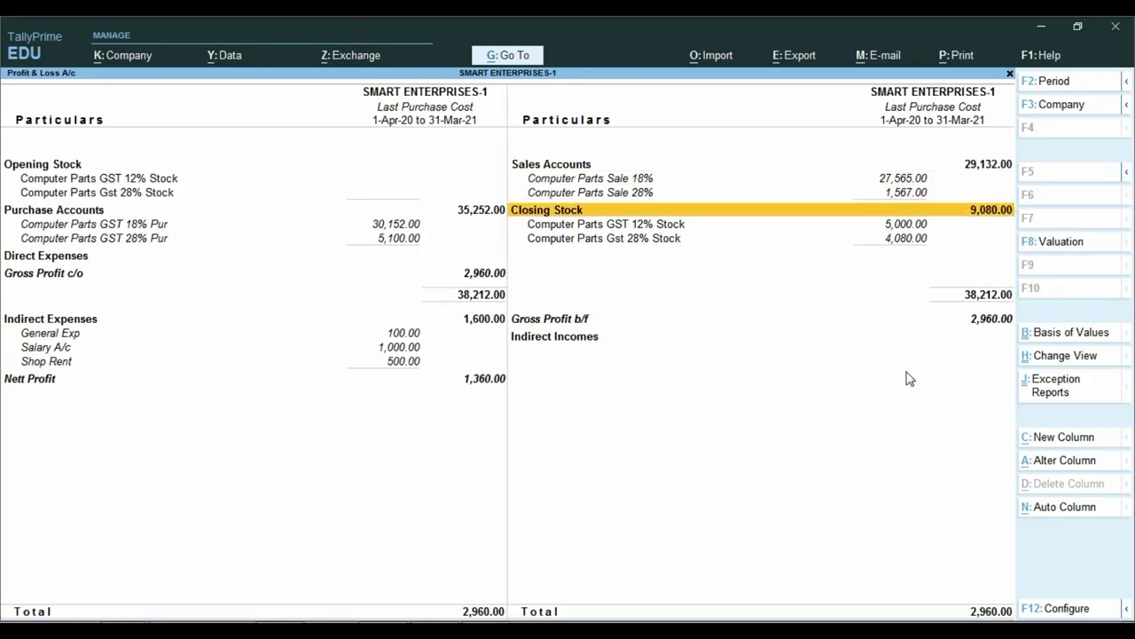
key(alt+Tab)
key(Down)
key(Down)
key(Down)
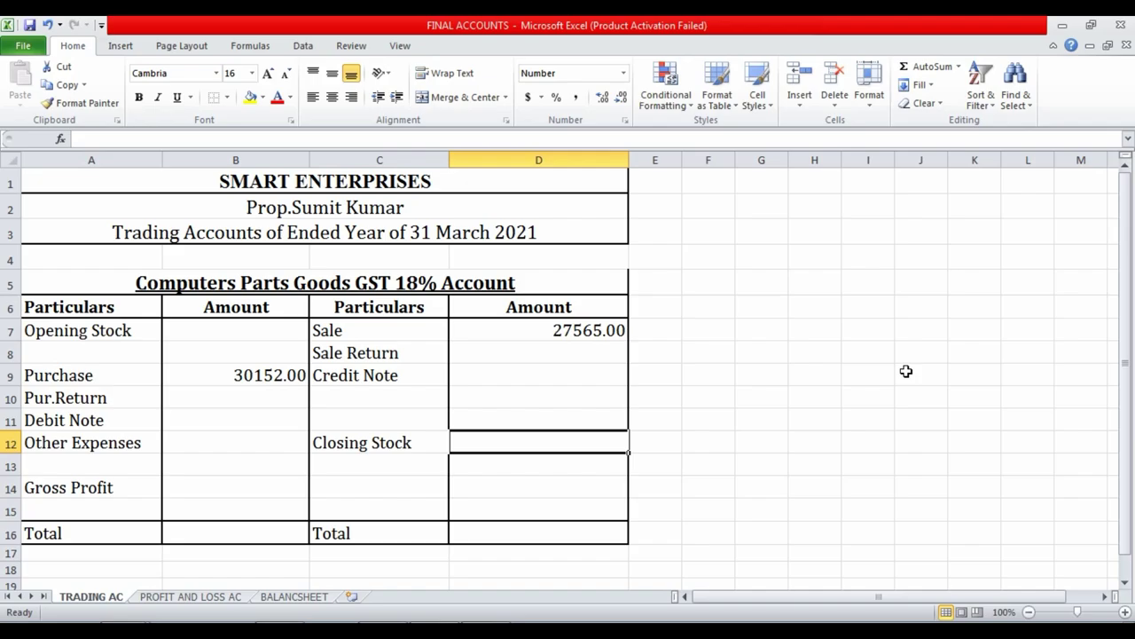
key(alt+Tab)
key(Left)
Keep Tally's closing stock valuation method at Last Purchase Cost.
click(698, 229)
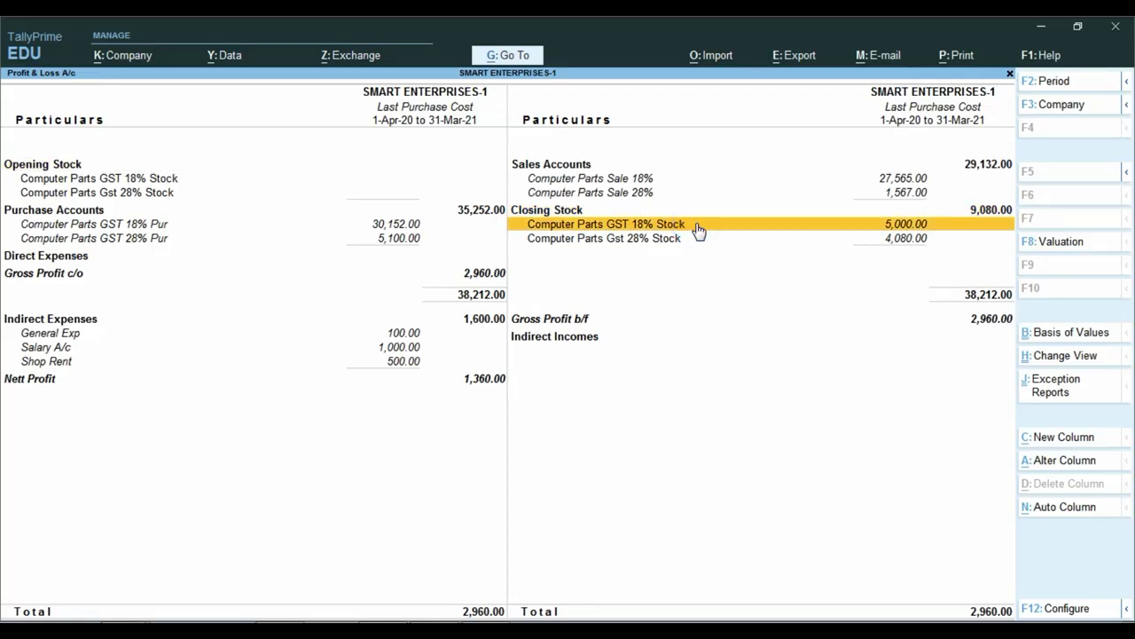
click(1084, 247)
click(1060, 250)
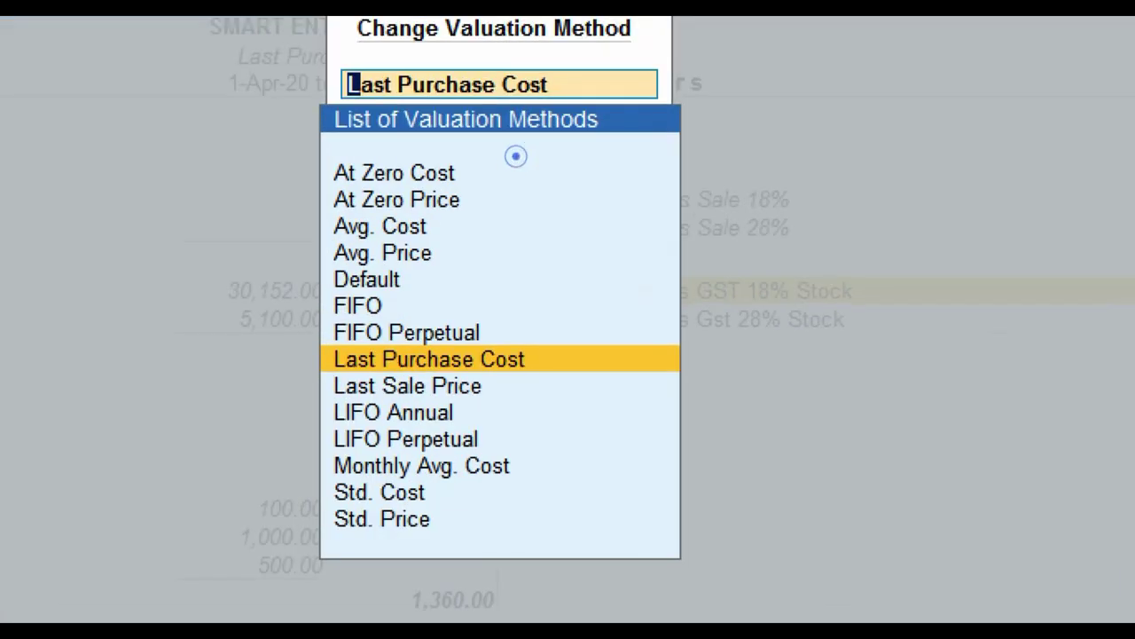
click(515, 156)
drag(284, 329, 696, 388)
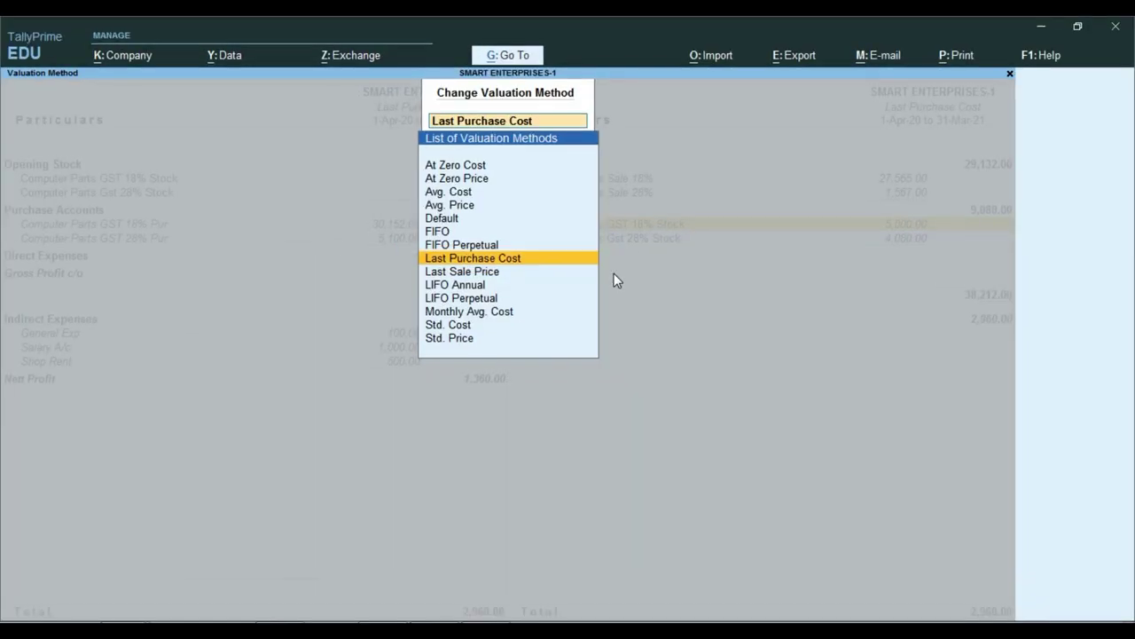
key(Return)
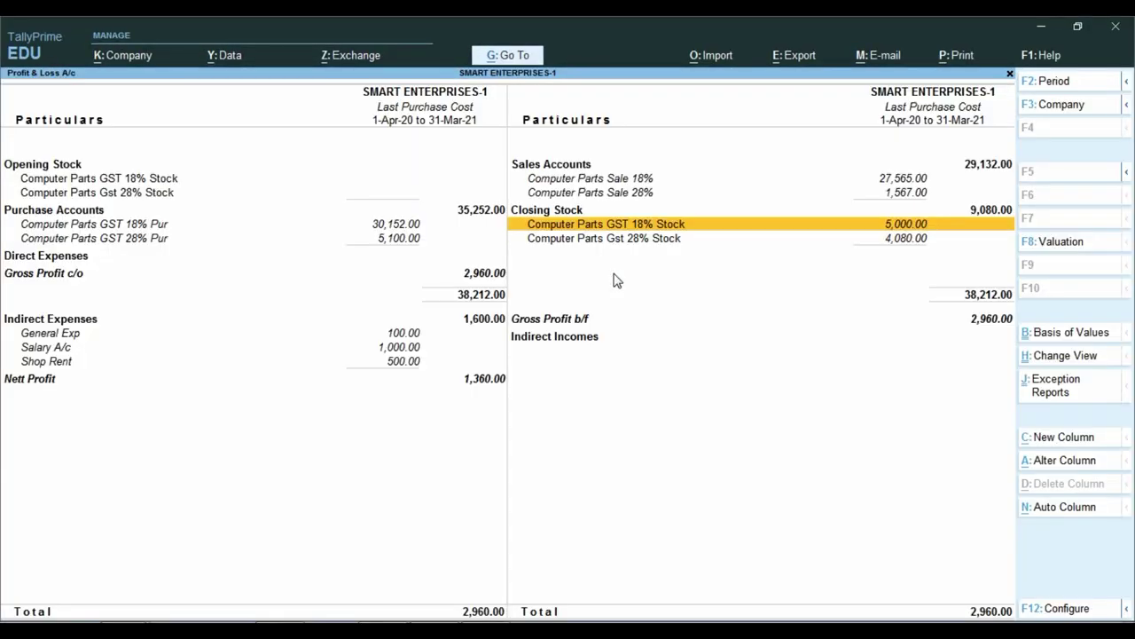
click(1043, 241)
key(Up)
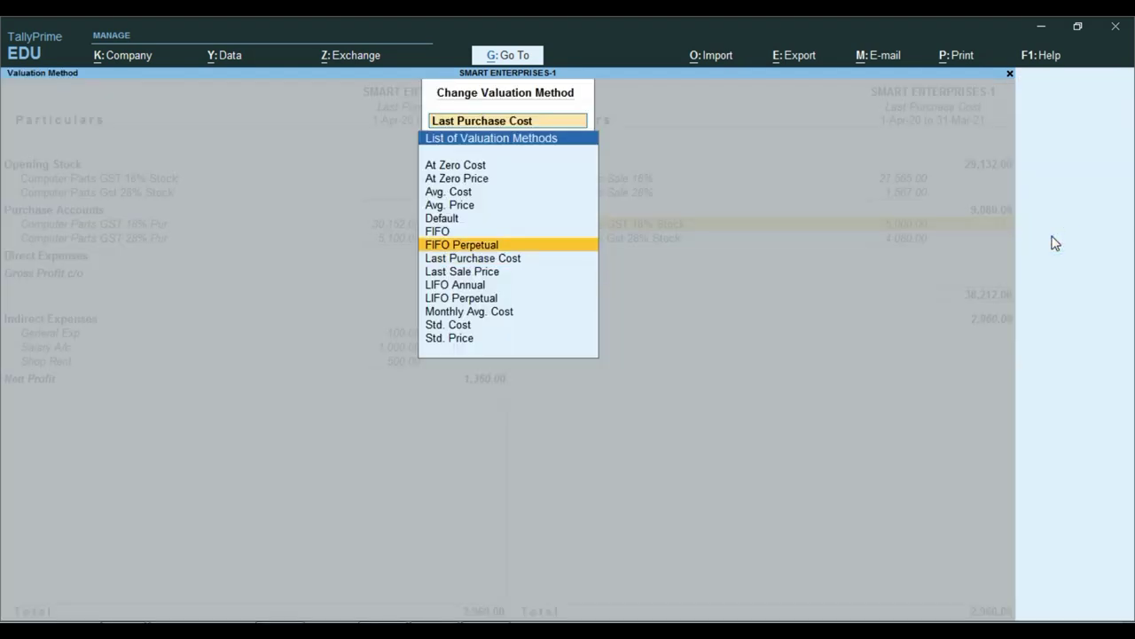
key(Down)
key(Return)
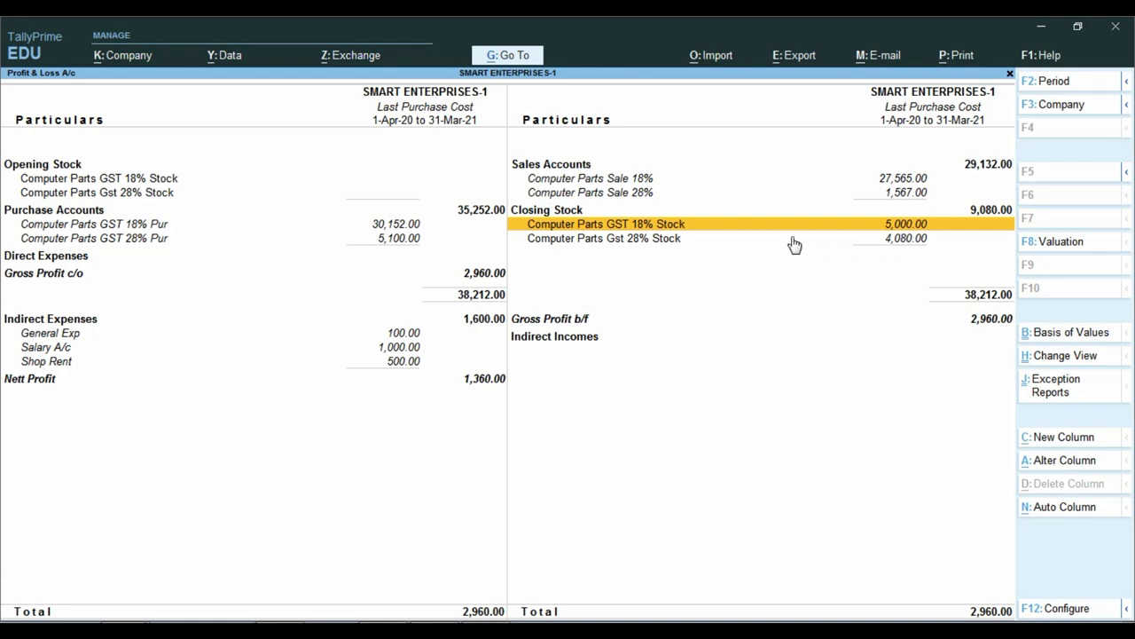
Note the 5,000.00 GST 18% closing stock and return to Excel.
key(ctrl)
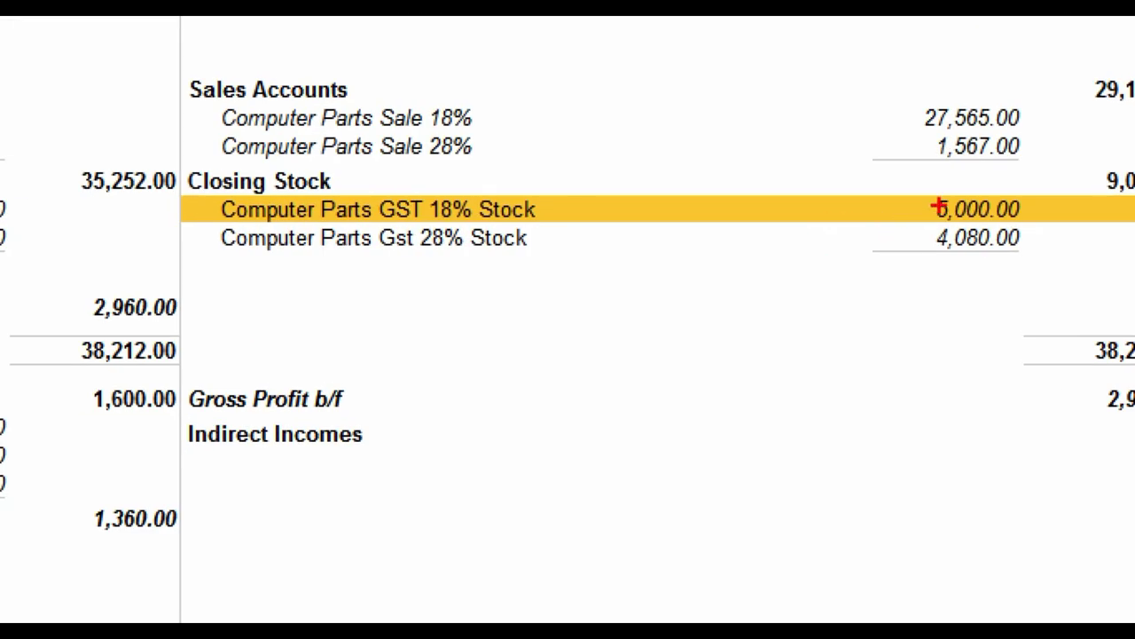
drag(881, 170, 1040, 226)
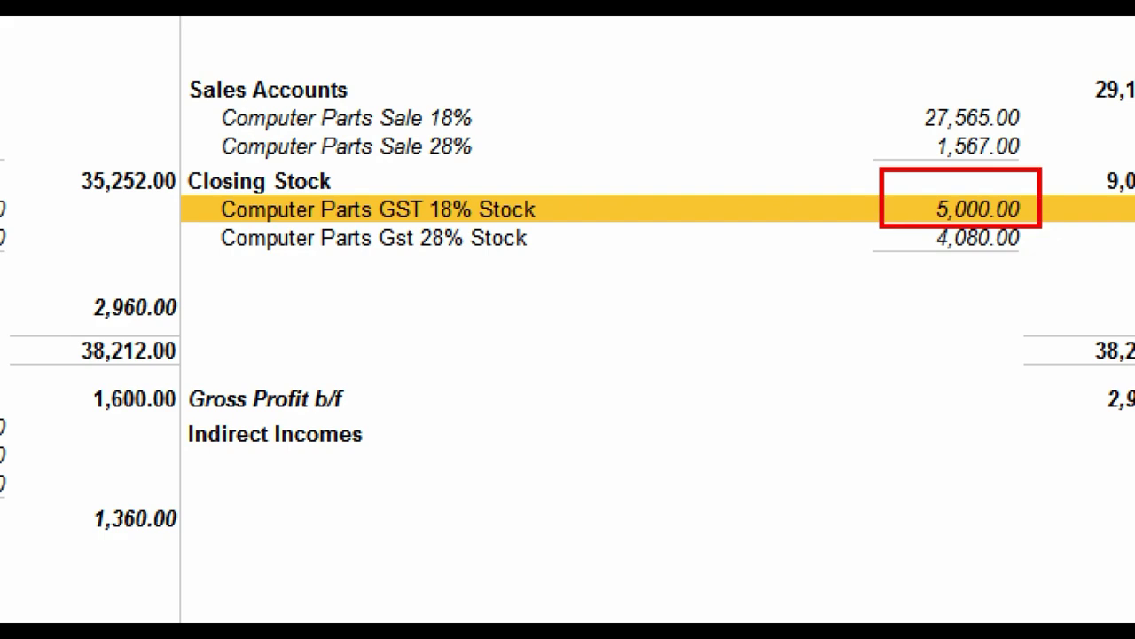
key(alt+Tab)
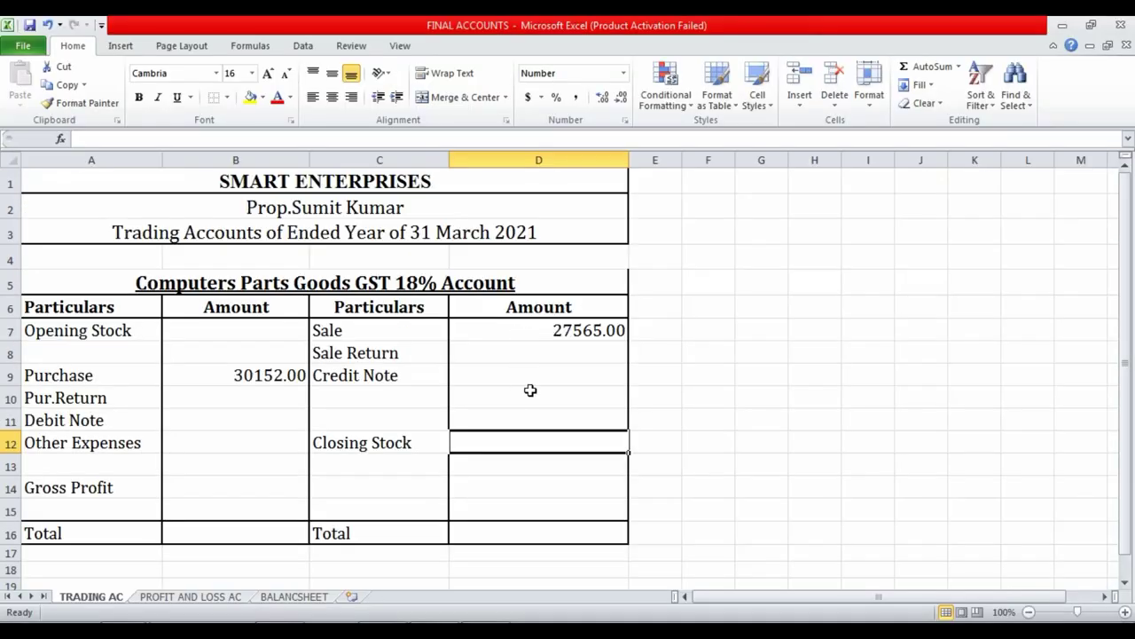
Enter 5000 as the Closing Stock amount in D12.
text(5000)
key(Return)
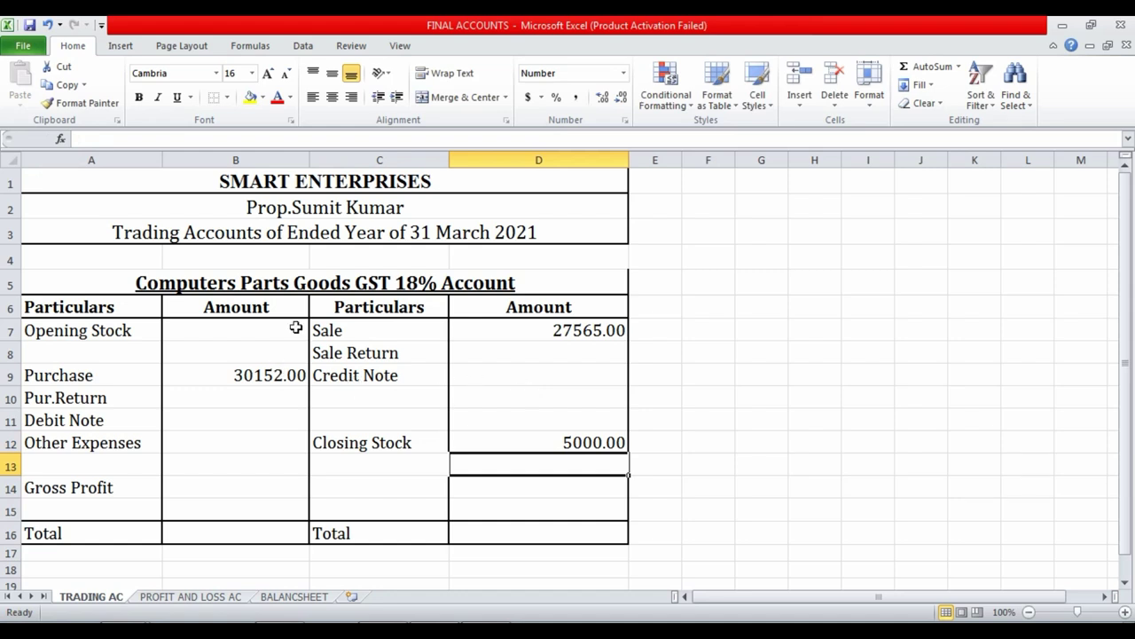
click(302, 281)
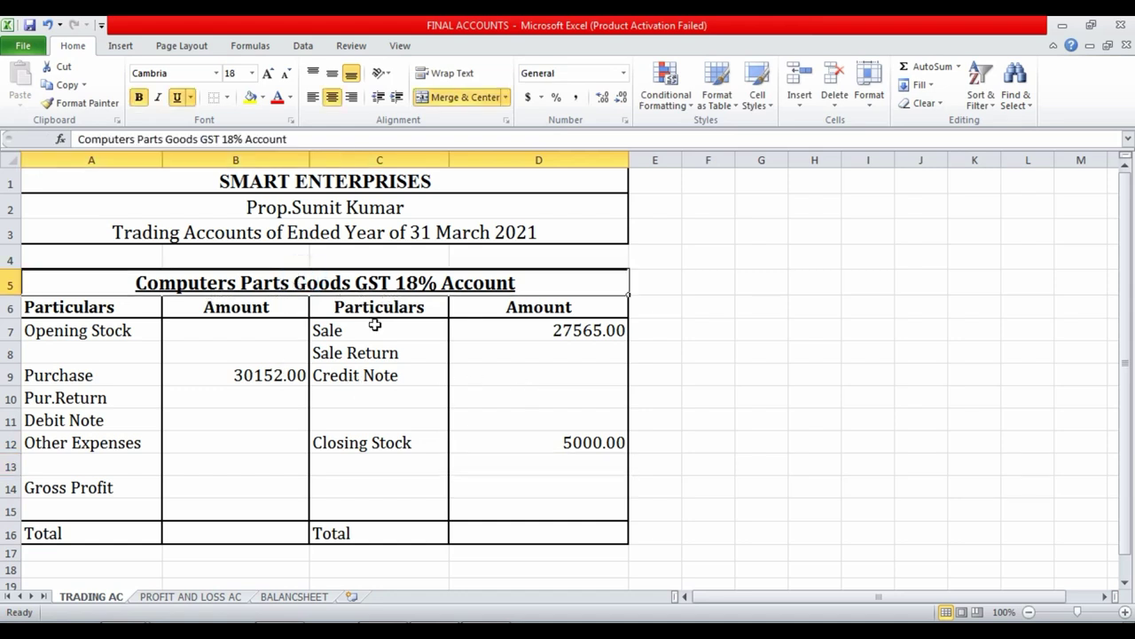
click(234, 486)
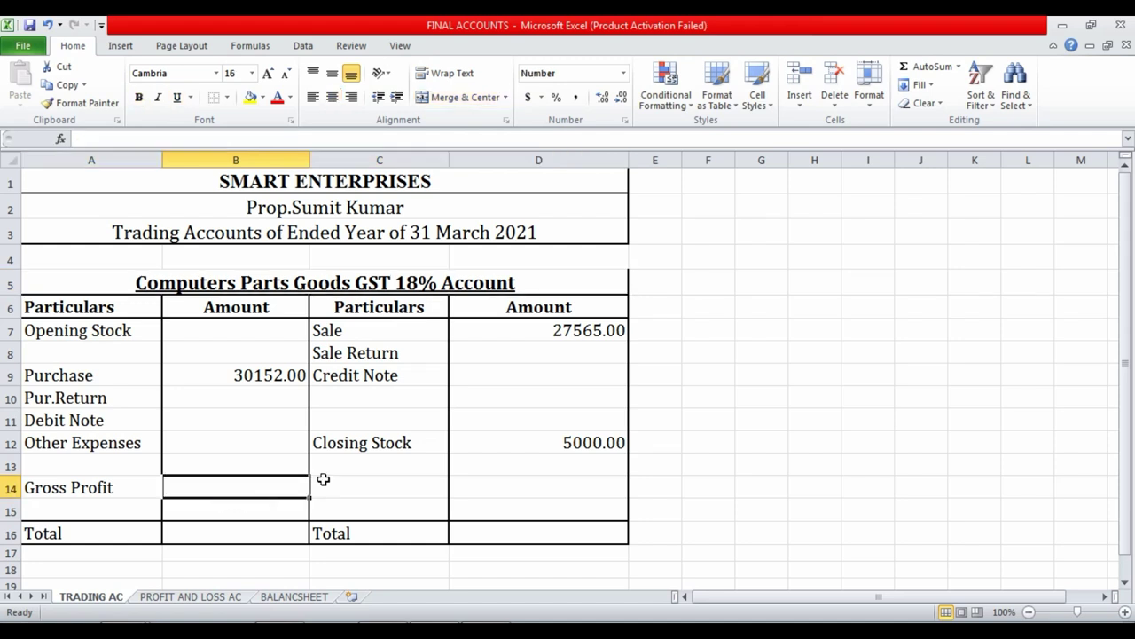
Inspect the amount and Total cells, then select the right-hand amounts D7:D16.
click(582, 444)
click(550, 531)
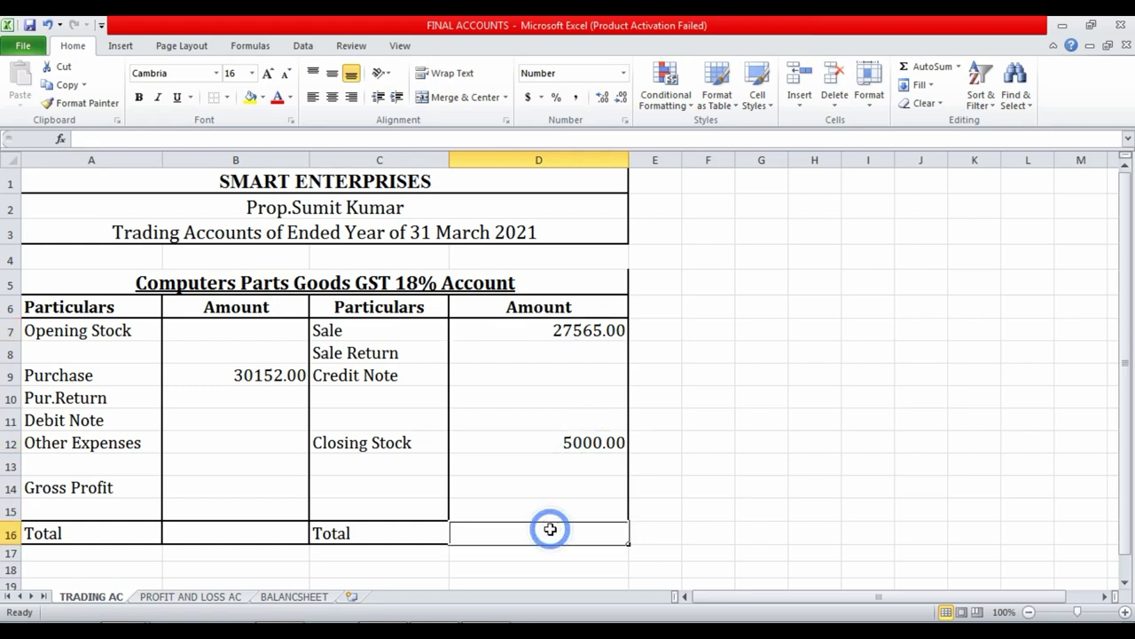
click(249, 378)
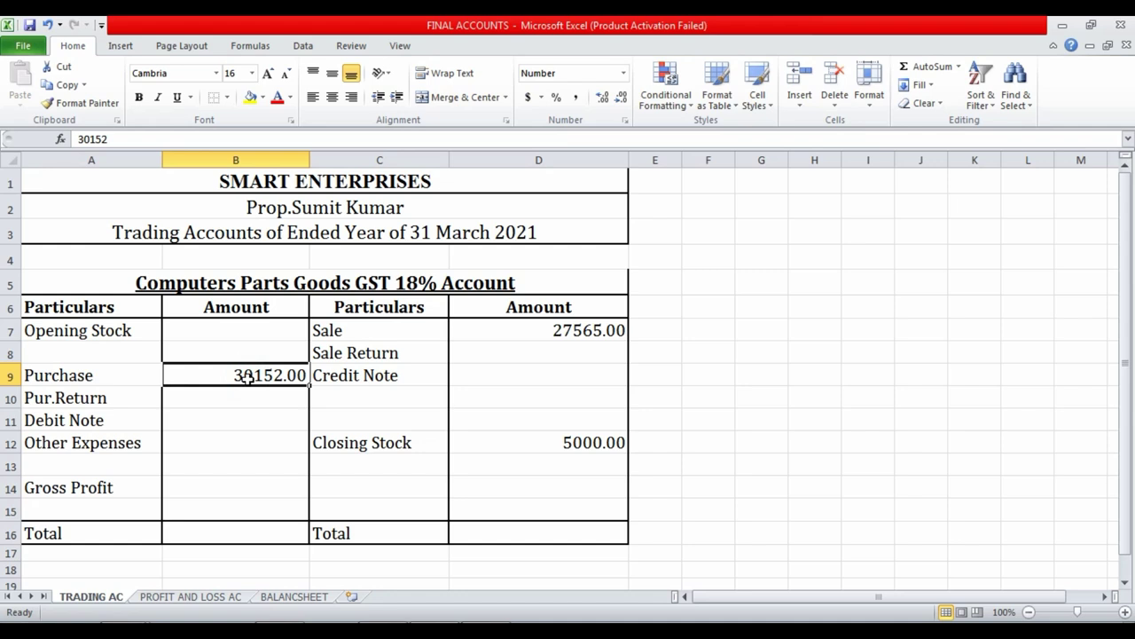
click(536, 533)
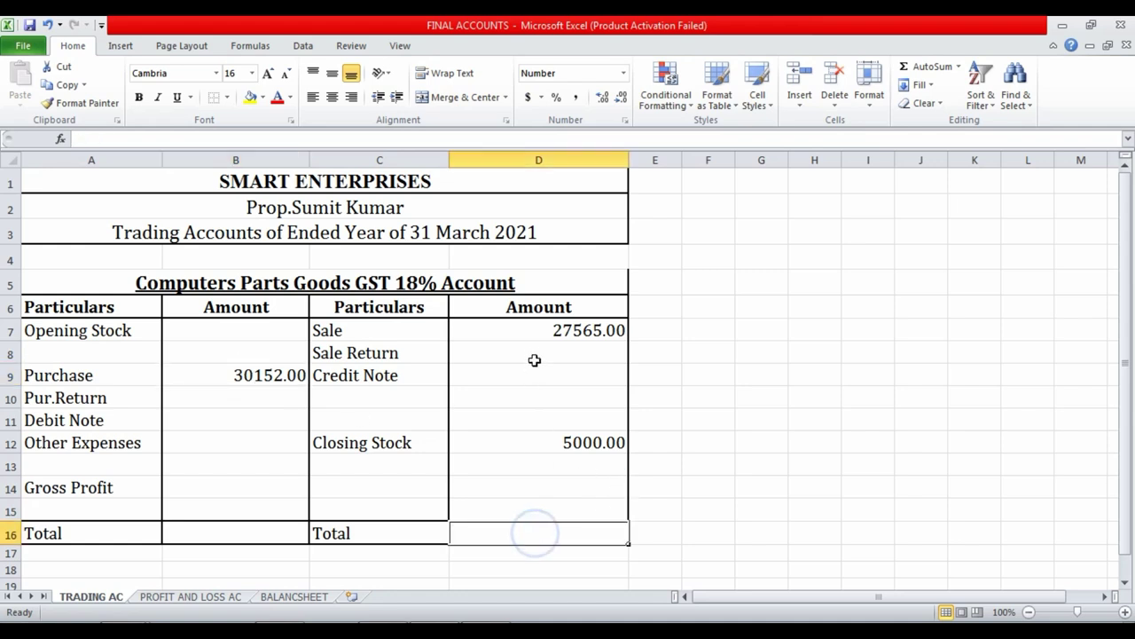
click(714, 418)
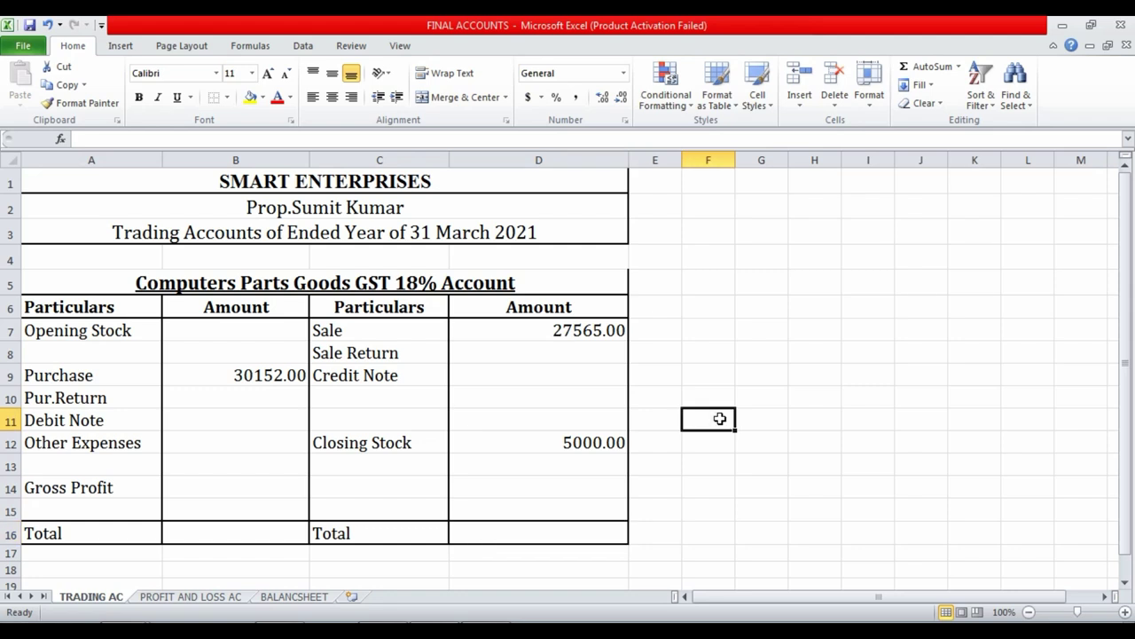
drag(522, 329, 516, 526)
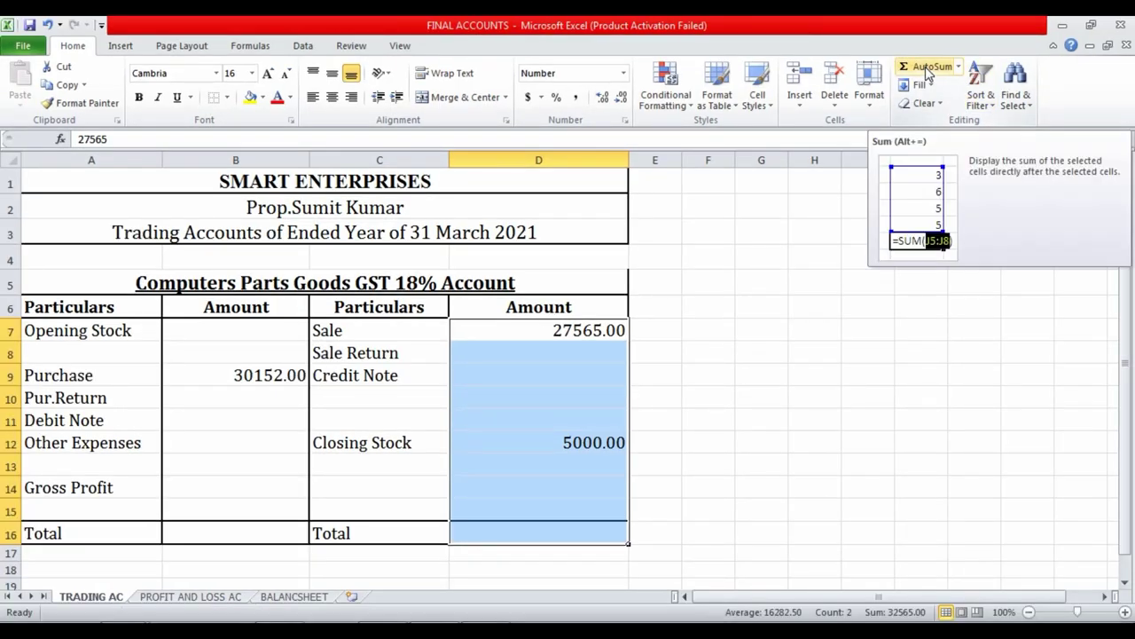
AutoSum D7:D16 so D16 holds =SUM(D7:D15), totalling 32565.00.
click(928, 69)
click(713, 461)
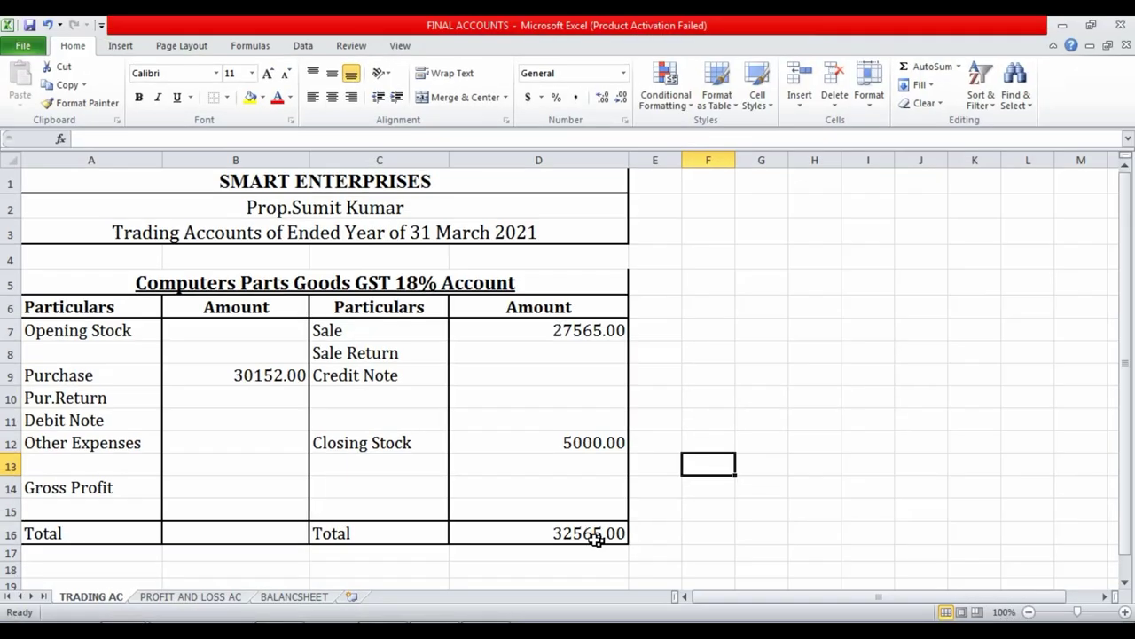
click(596, 539)
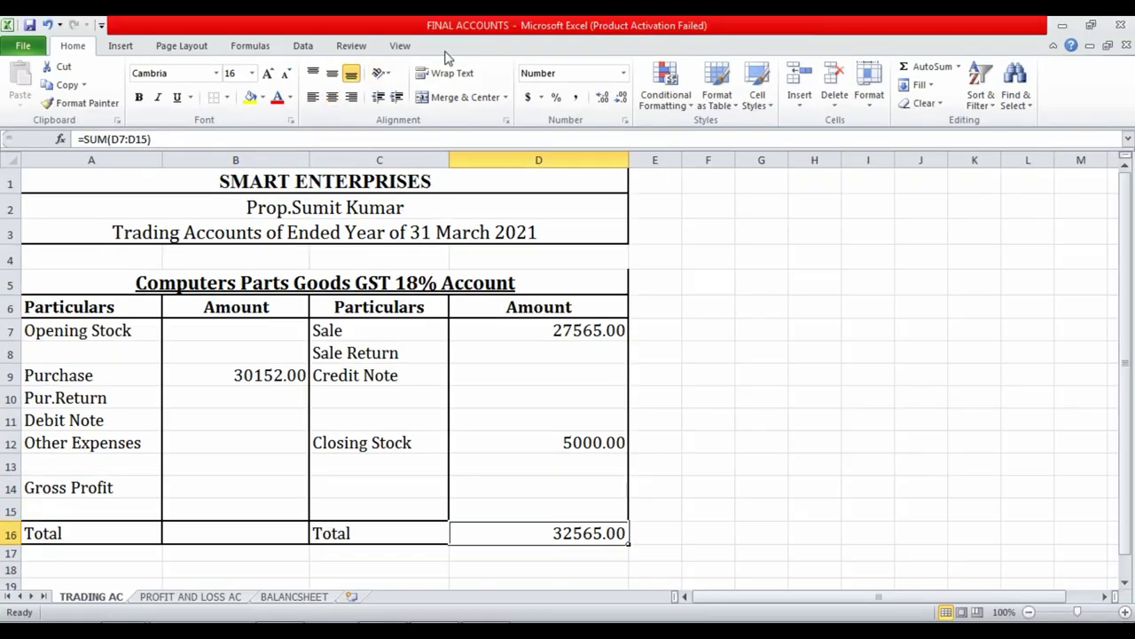
click(761, 443)
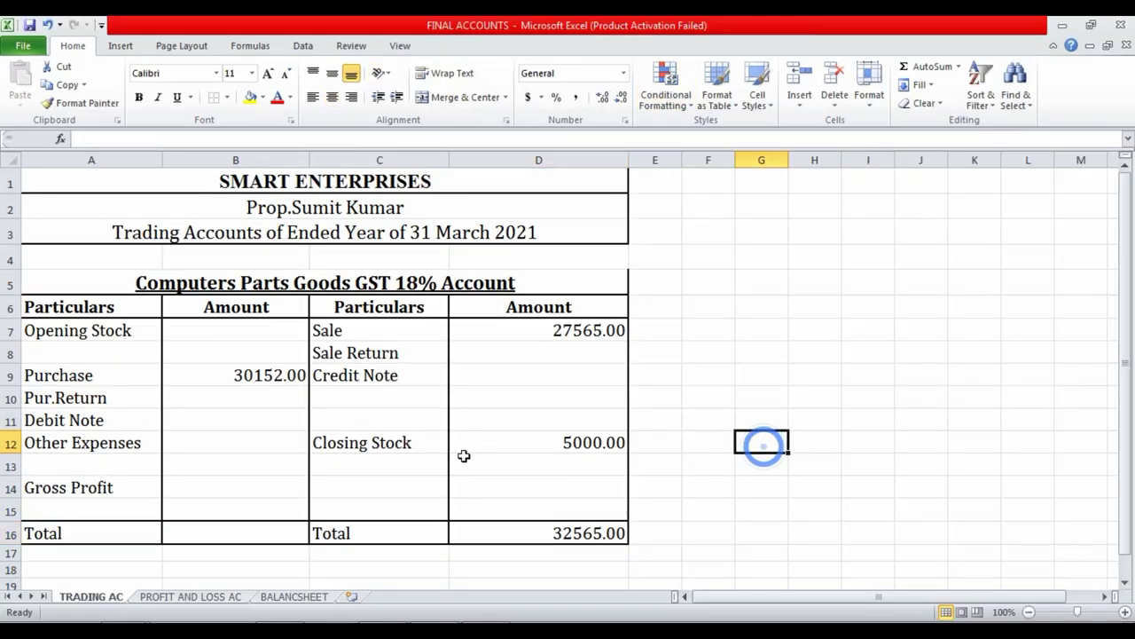
click(568, 534)
double_click(569, 534)
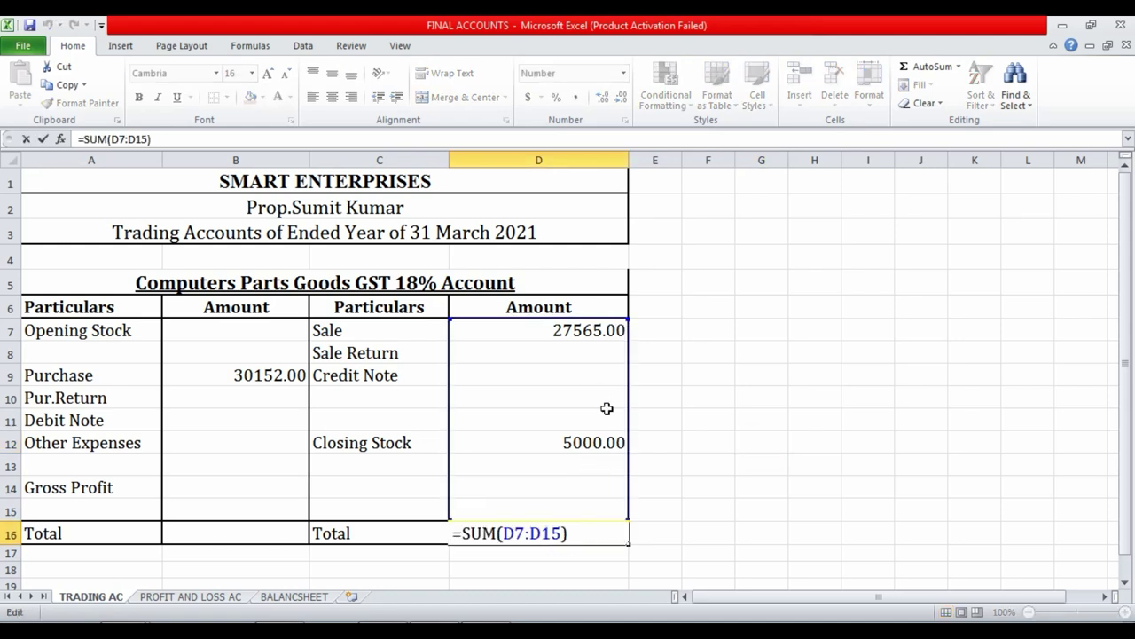
key(ctrl+Return)
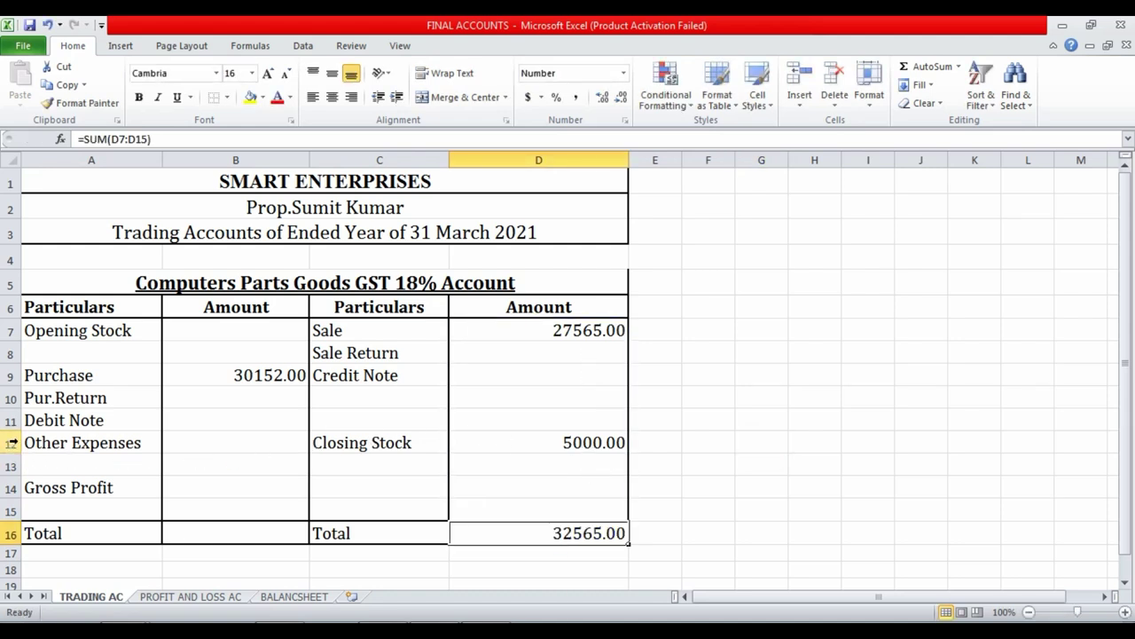
Enter =D16-B9 in B14 so Gross Profit shows 2413.00.
click(194, 483)
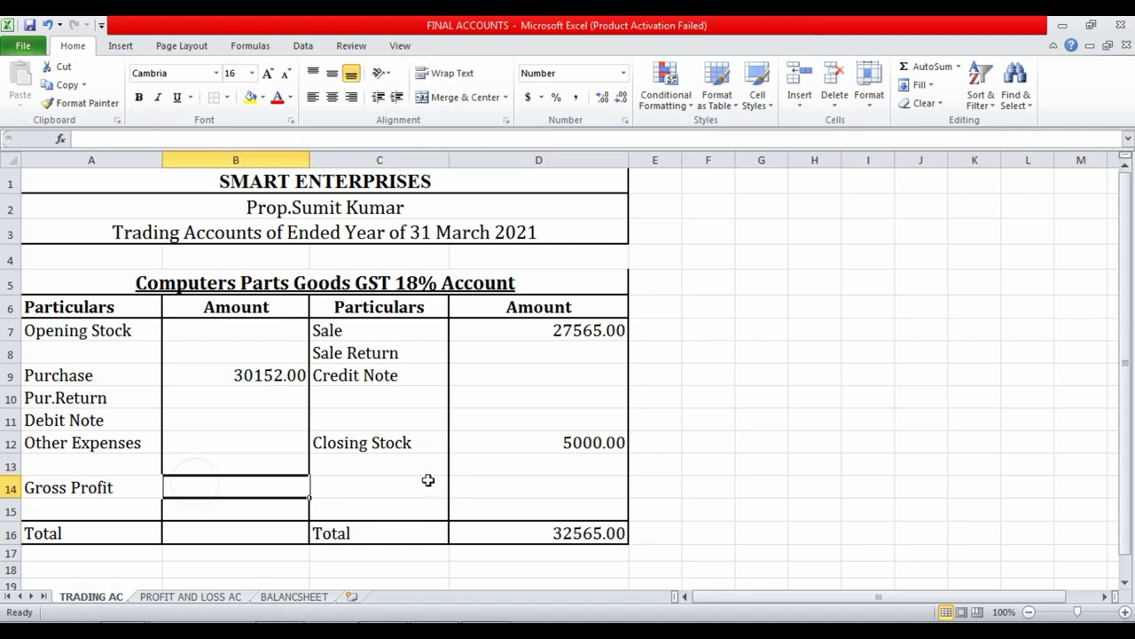
click(537, 526)
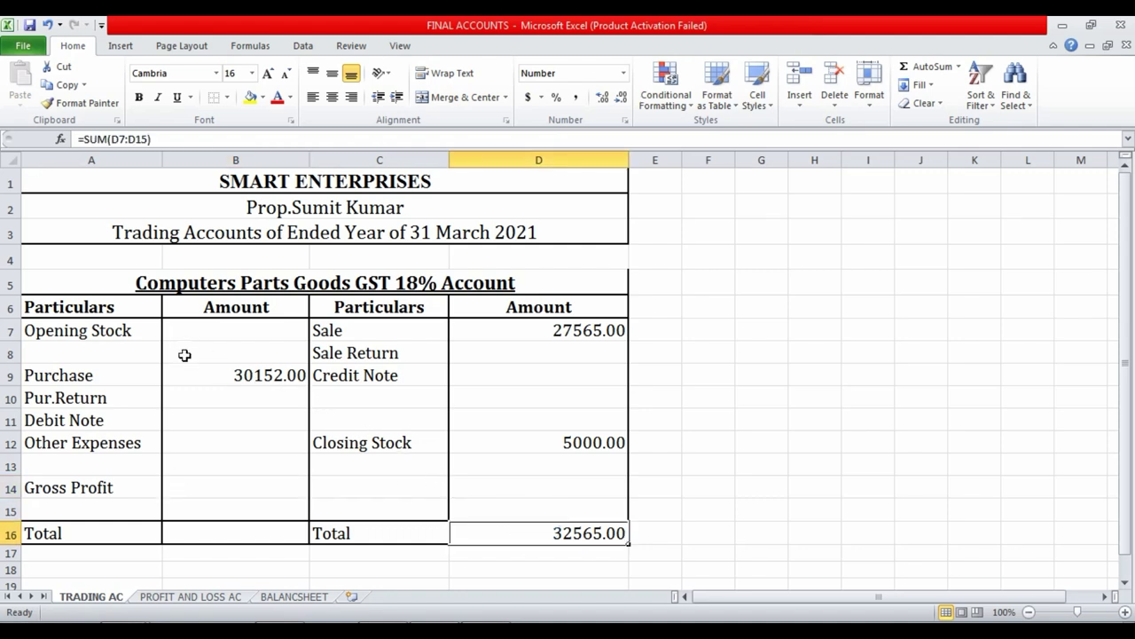
drag(185, 353, 270, 380)
click(219, 488)
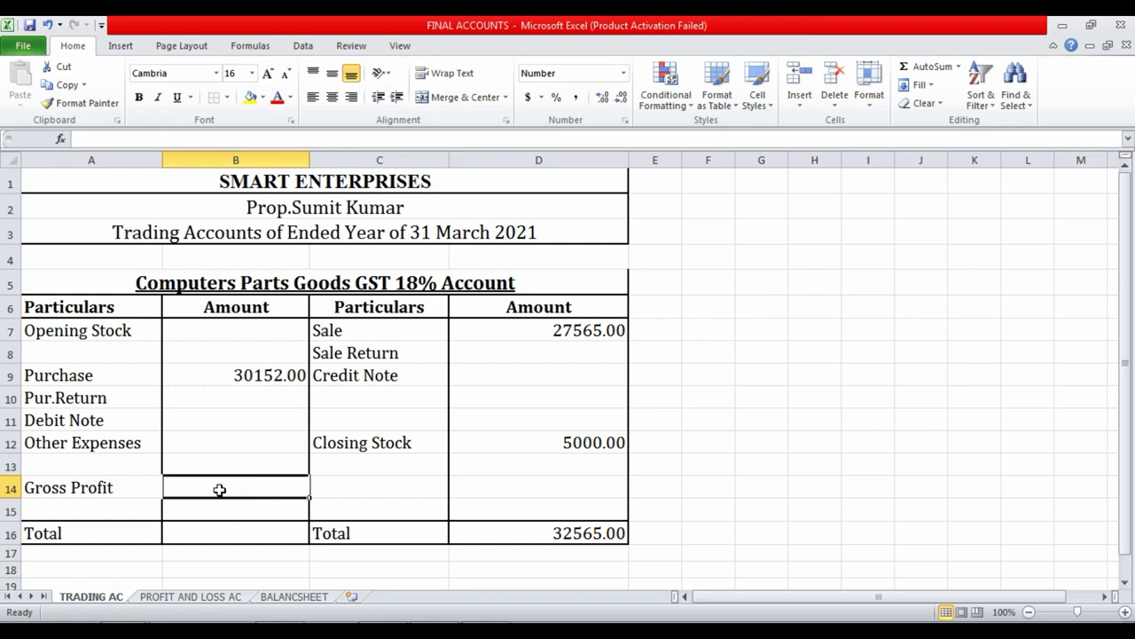
text(=)
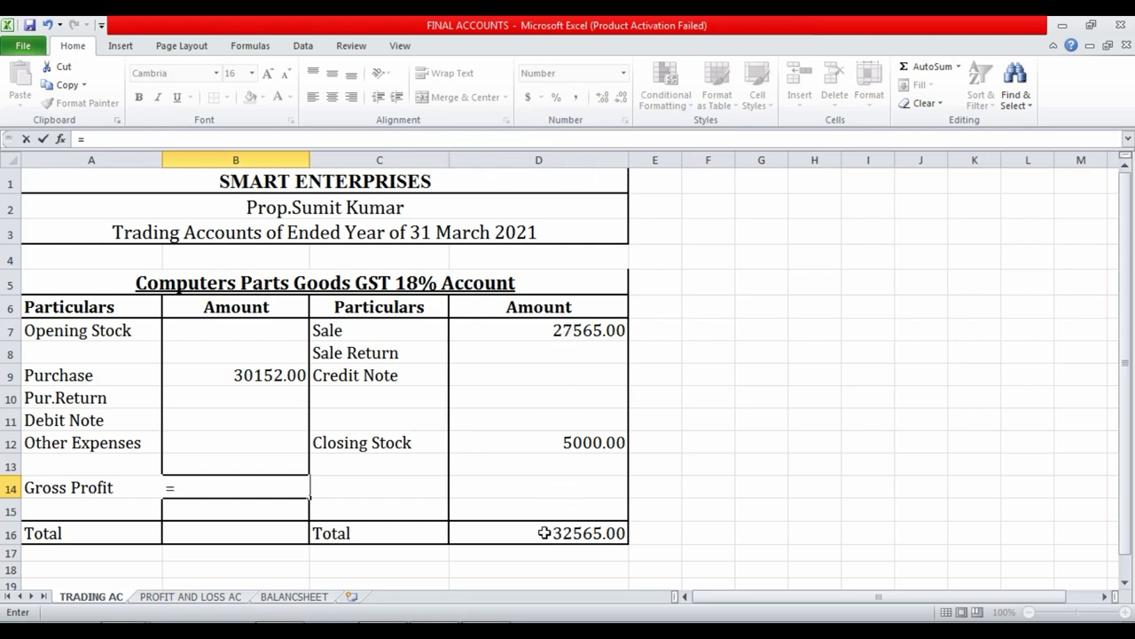
click(545, 532)
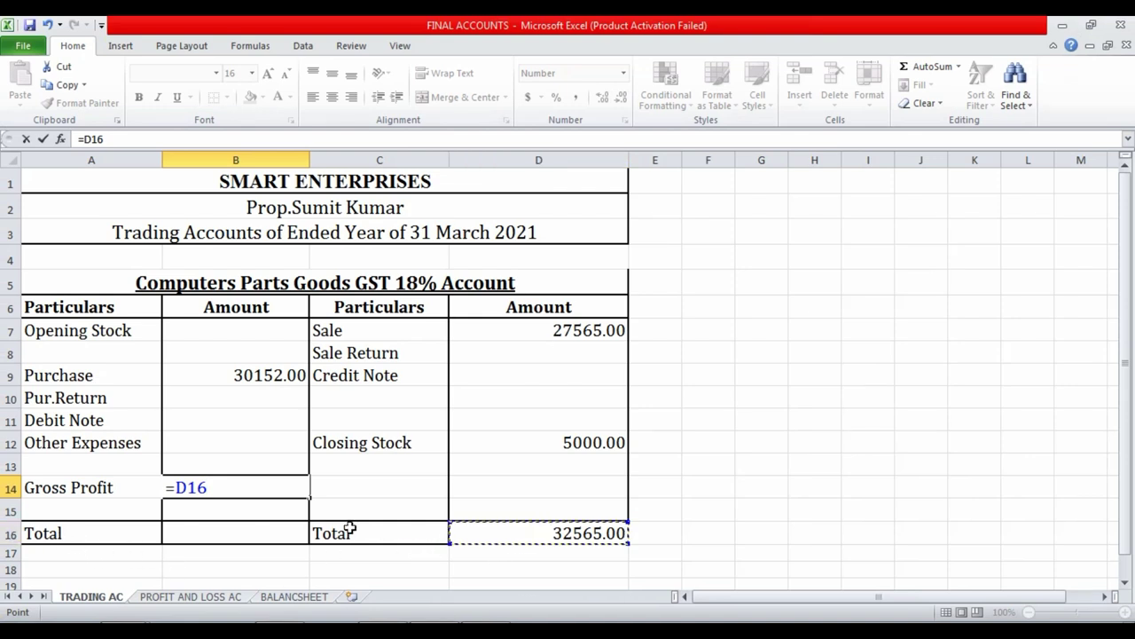
text(-)
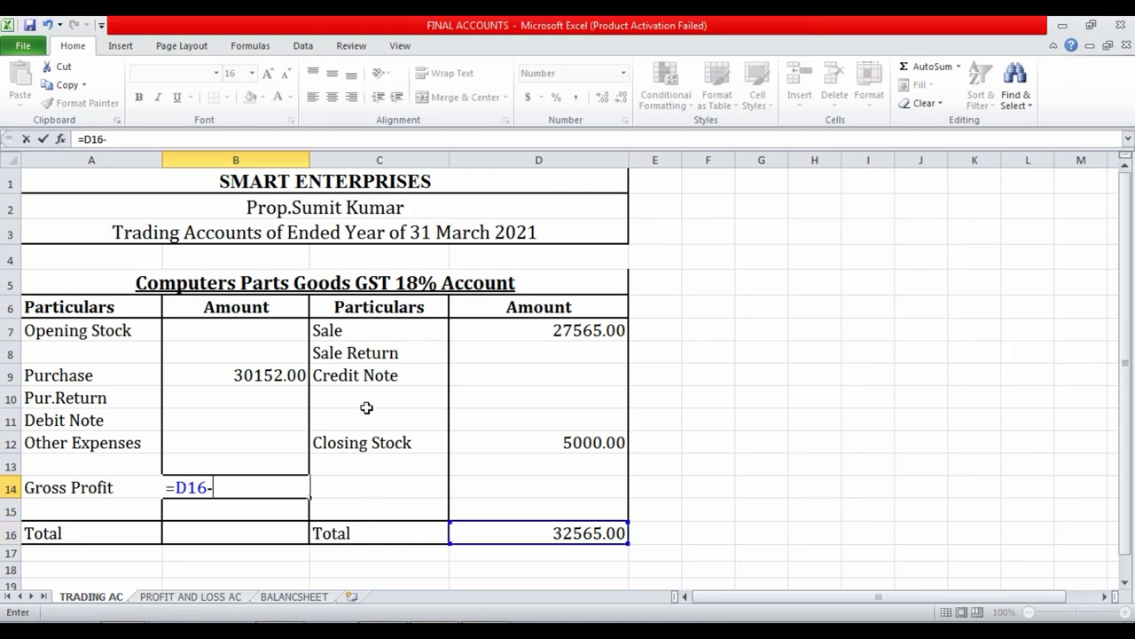
click(250, 376)
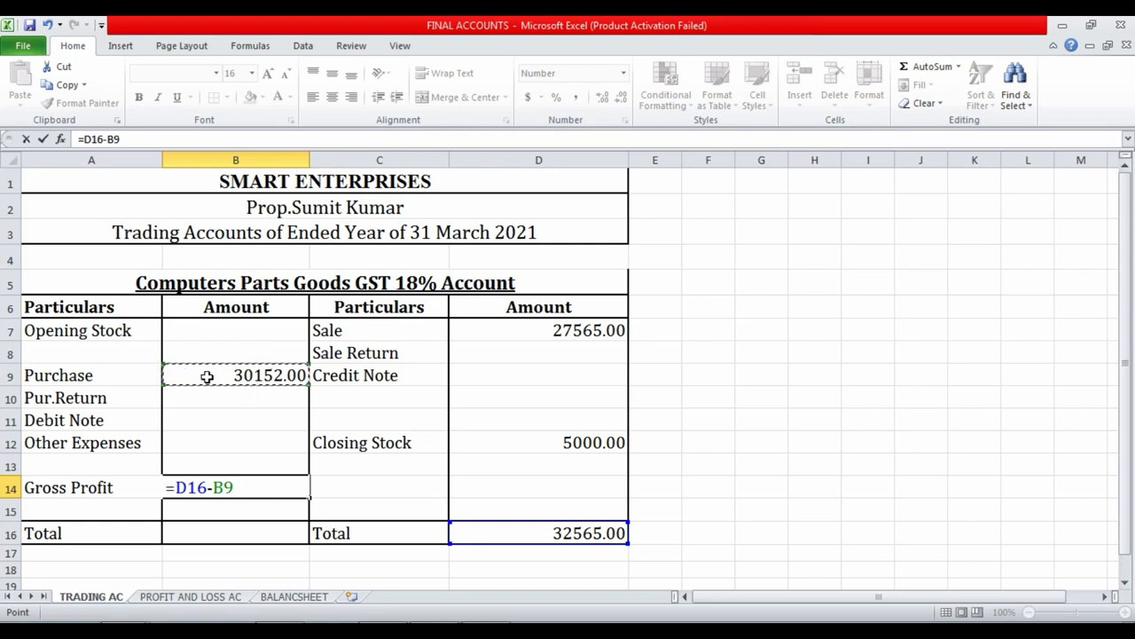
key(Return)
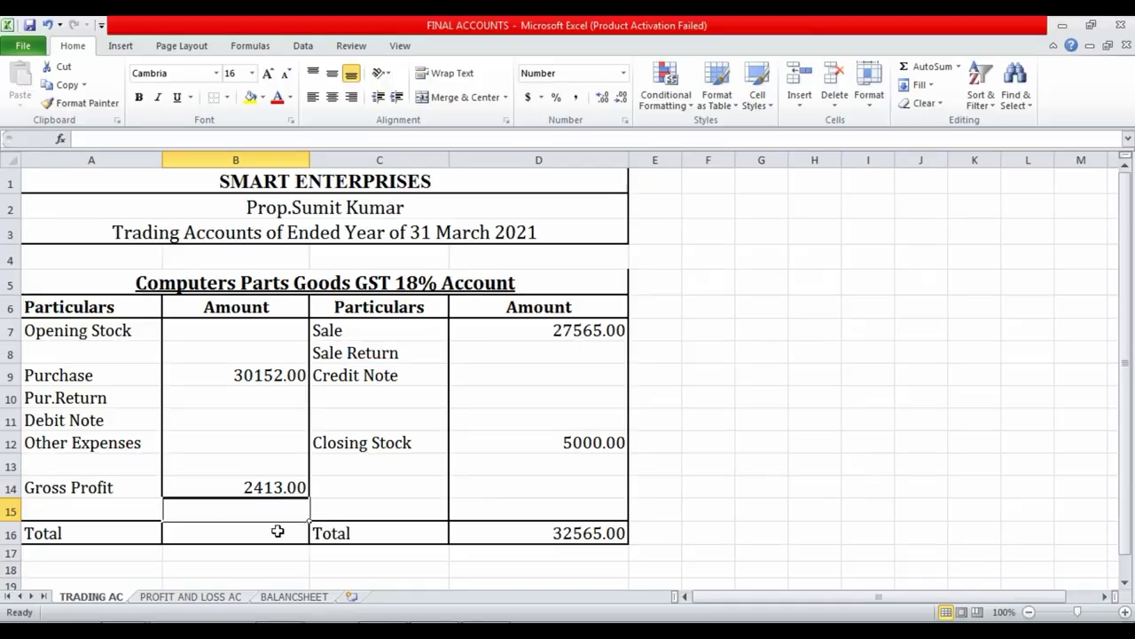
AutoSum the debit Amount column B9:B16 to 32565.00, then check TallyPrime's Profit & Loss report.
drag(261, 374, 259, 529)
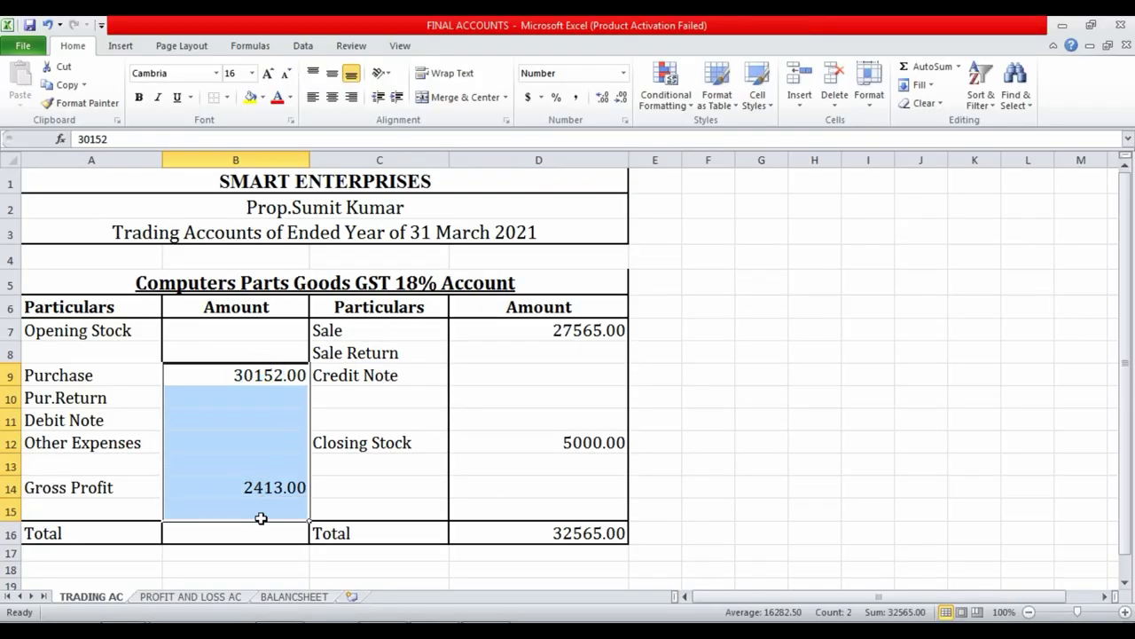
click(925, 70)
click(679, 441)
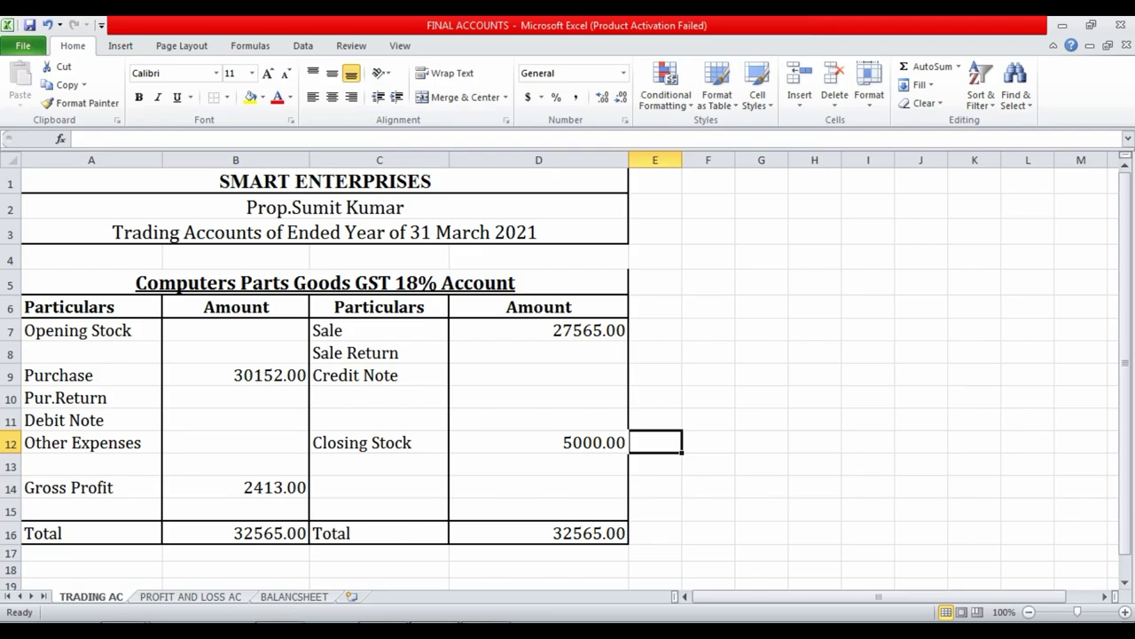
key(alt+Tab)
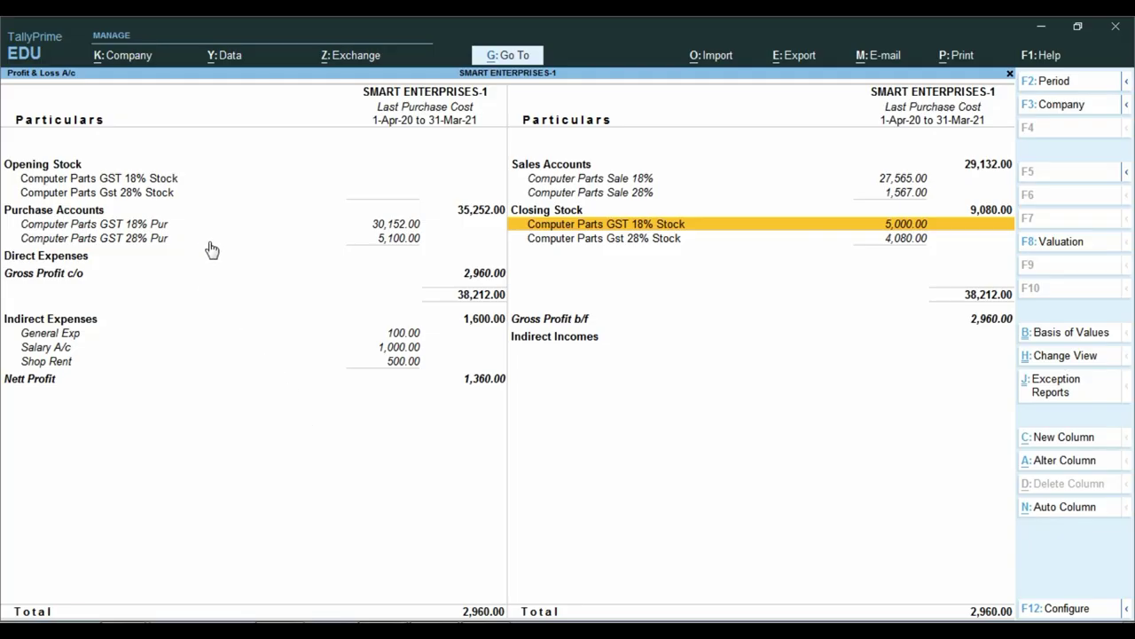
key(alt+Tab)
Copy the 18% trading account block A5:D16 and paste it at A20.
scroll(345, 310, up, 1)
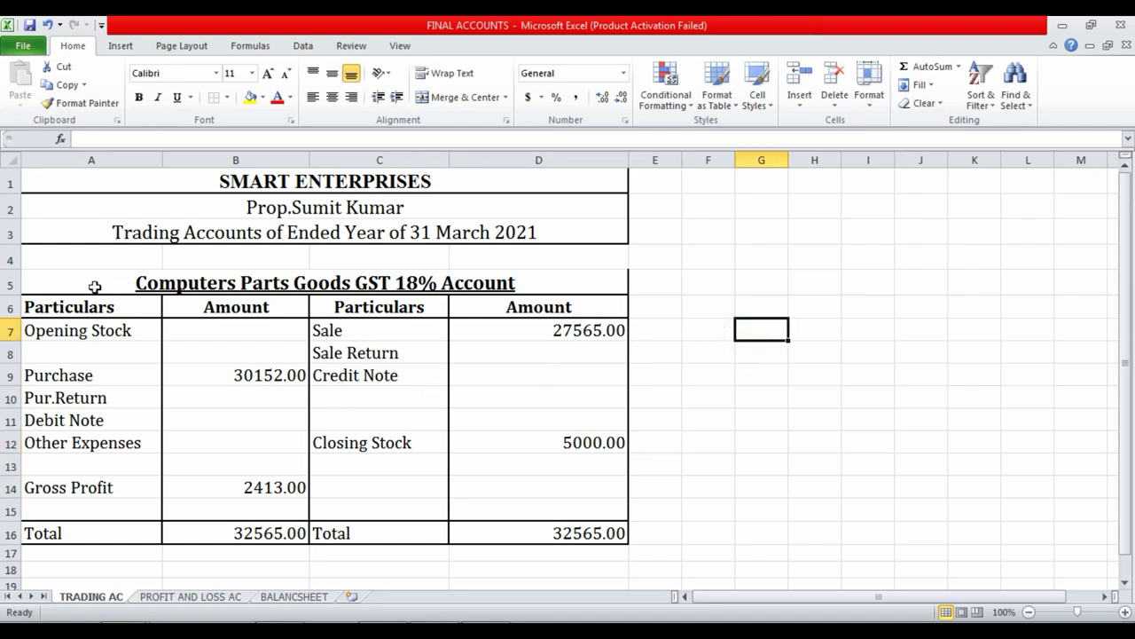
mouse_move(63, 284)
mouse_down()
mouse_move(151, 307)
mouse_move(136, 536)
mouse_up()
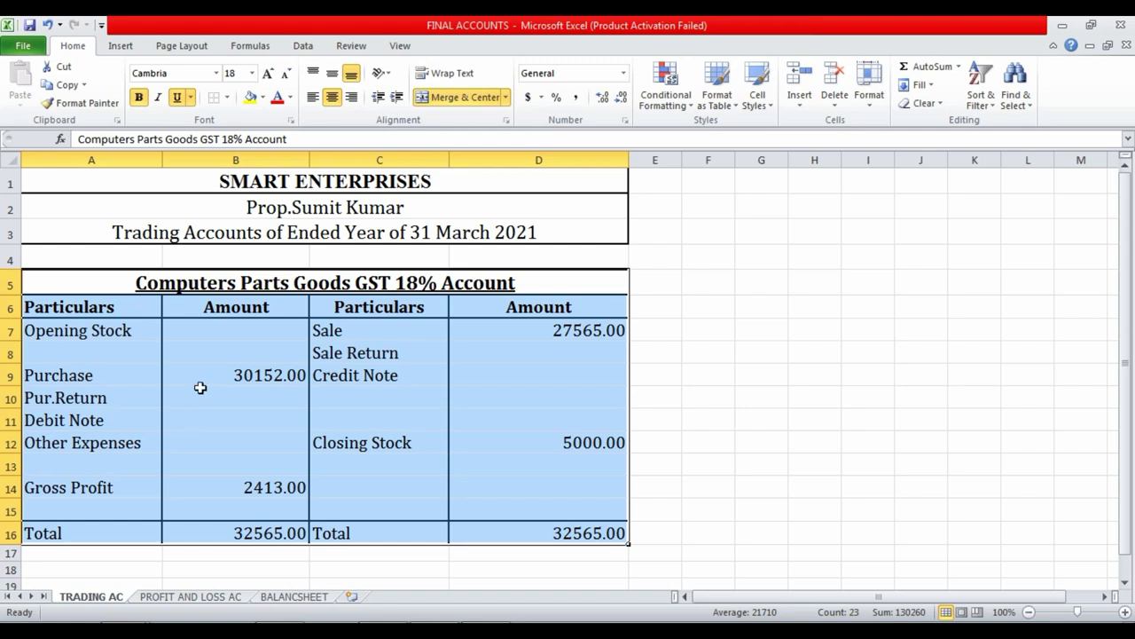
click(62, 85)
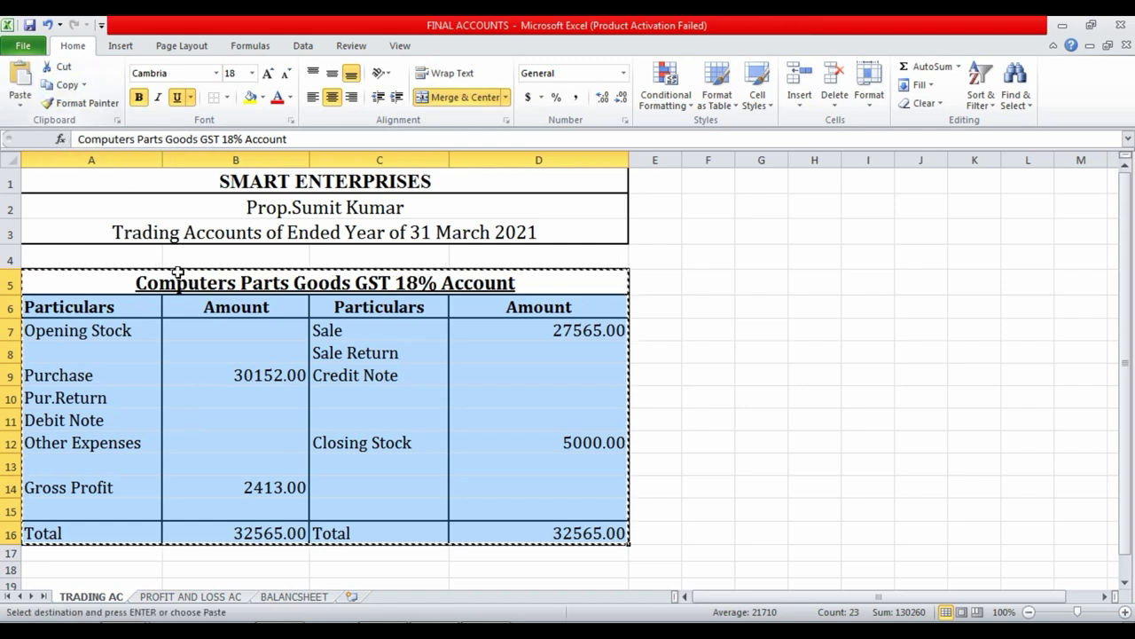
scroll(222, 324, down, 2)
click(61, 453)
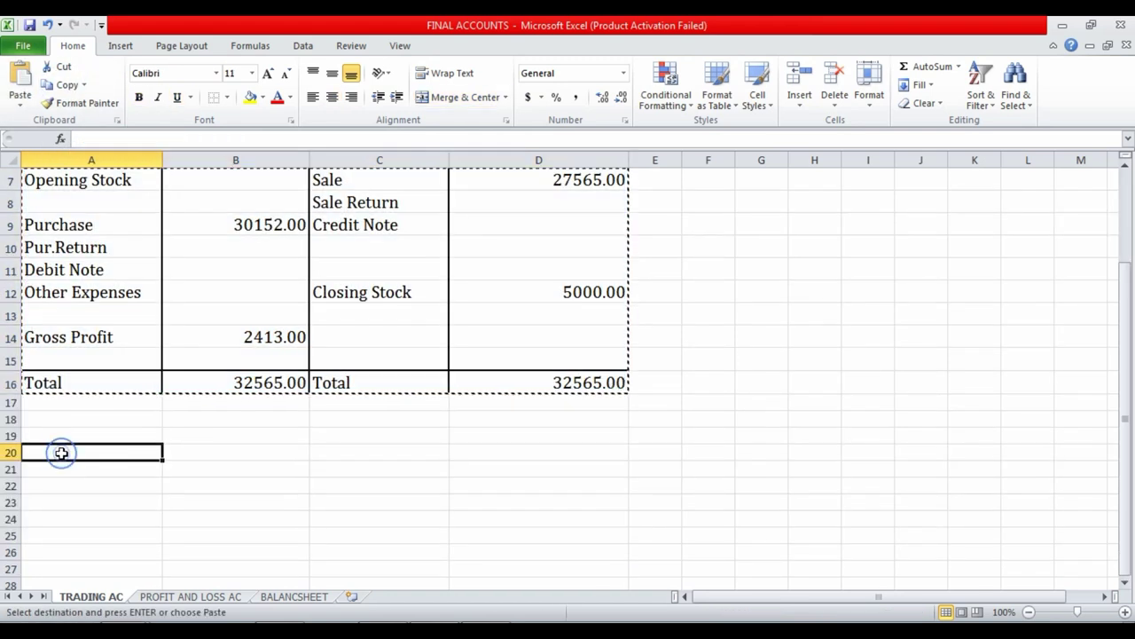
key(ctrl+v)
click(781, 435)
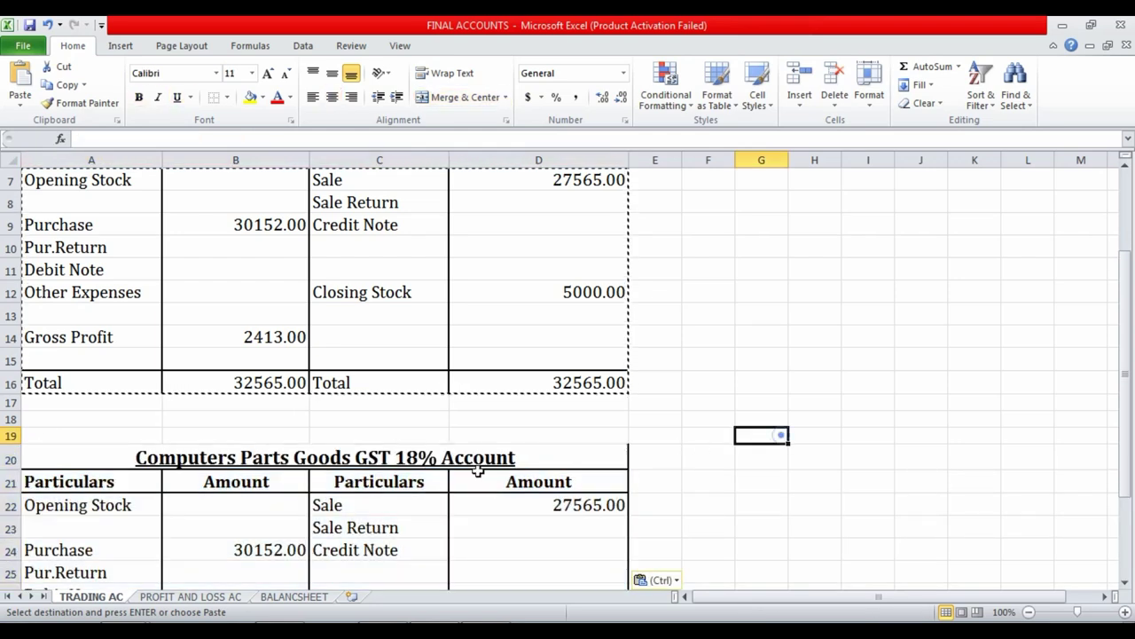
Retitle the pasted copy 'Computers Parts Goods GST 28% Account'.
click(403, 460)
double_click(404, 459)
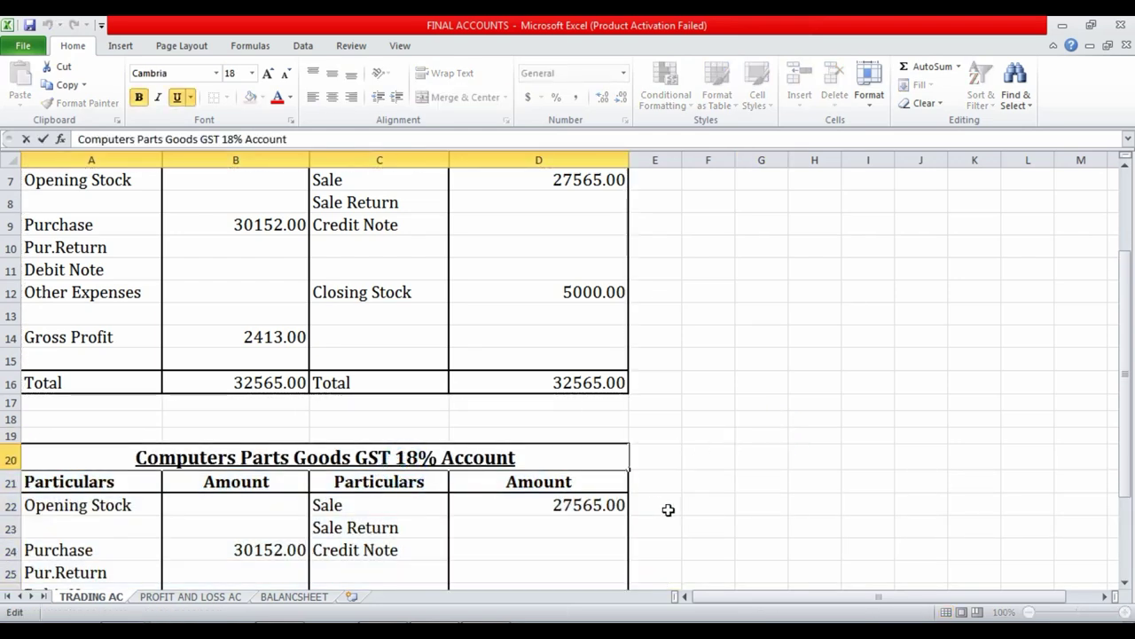
key(BackSpace)
text(2)
key(Return)
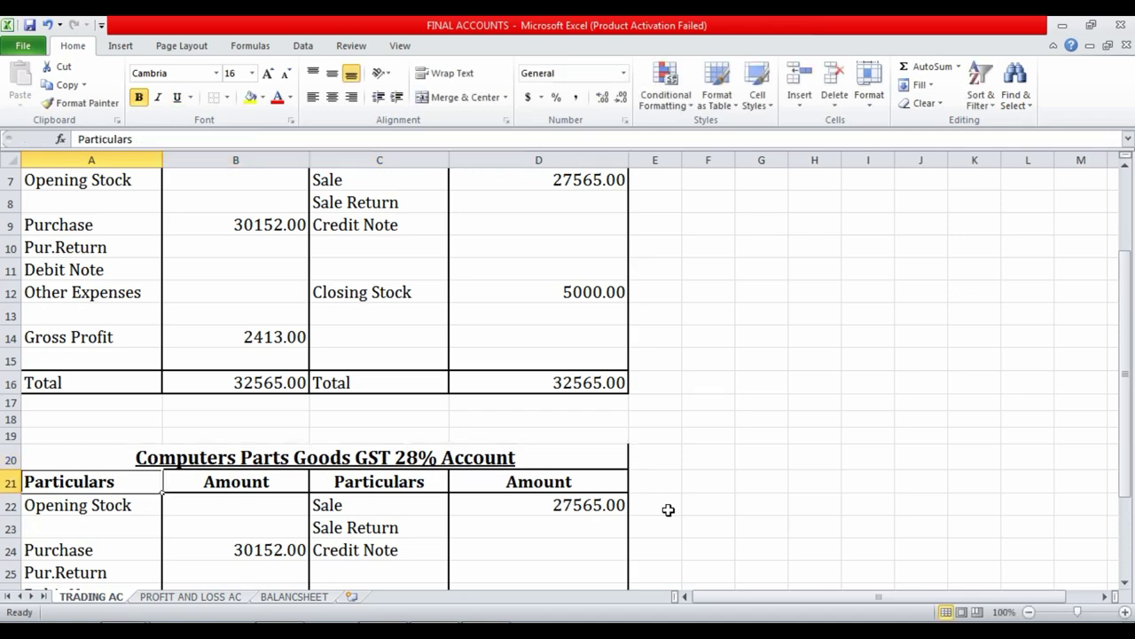
scroll(562, 545, down, 2)
Enter Tally's purchase figure 5100 in the 28% account's Purchase cell B24.
click(270, 419)
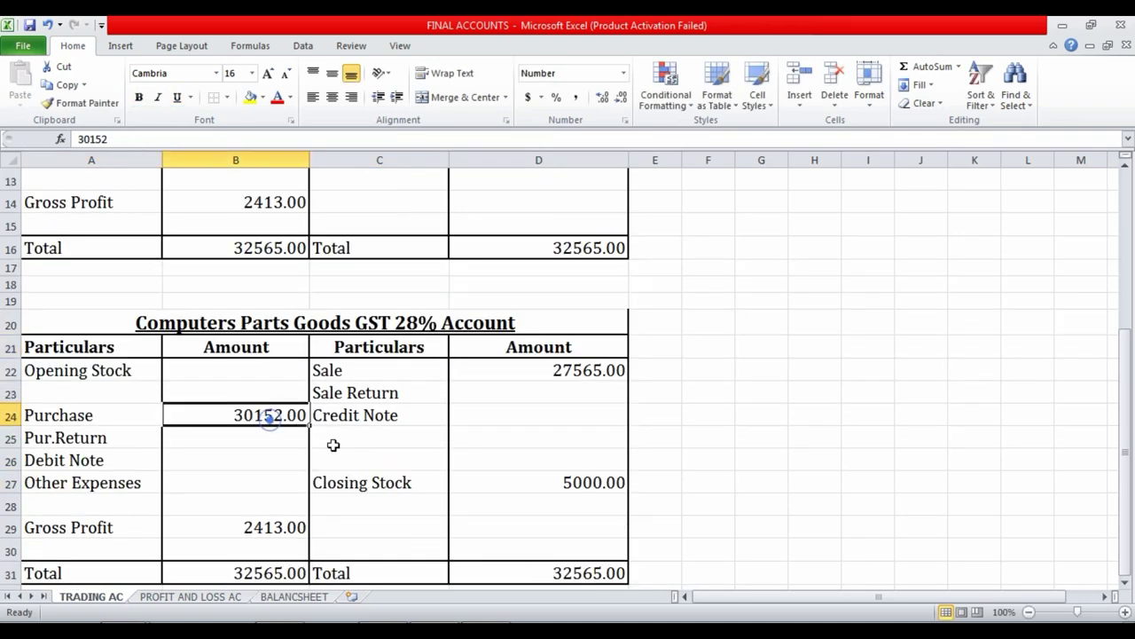
key(alt+Tab)
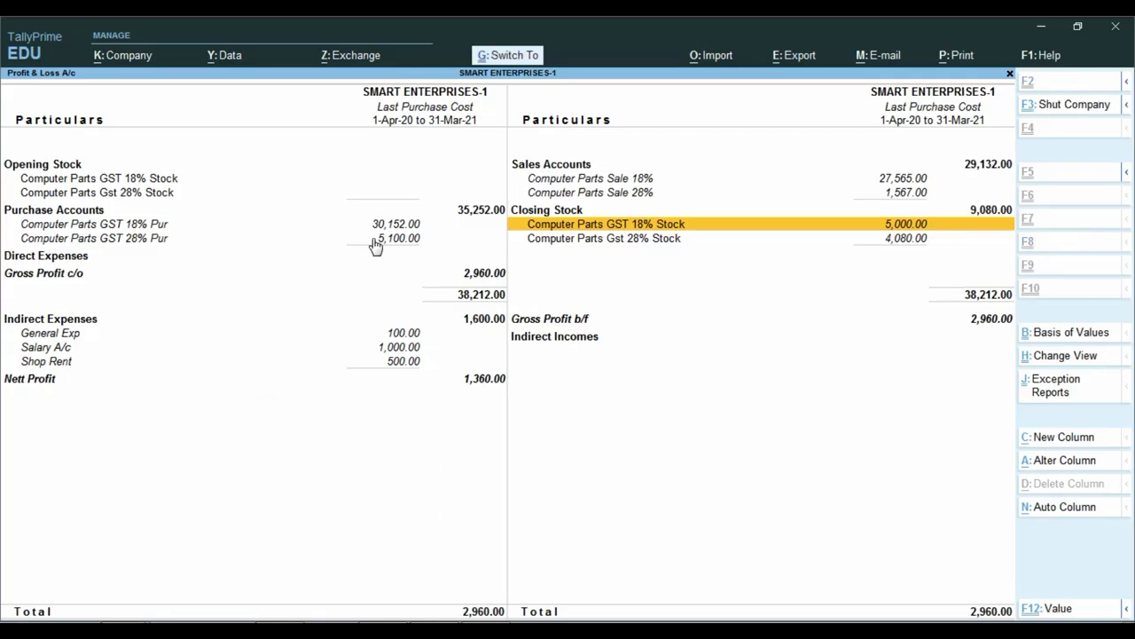
key(ctrl+1)
drag(348, 231, 507, 269)
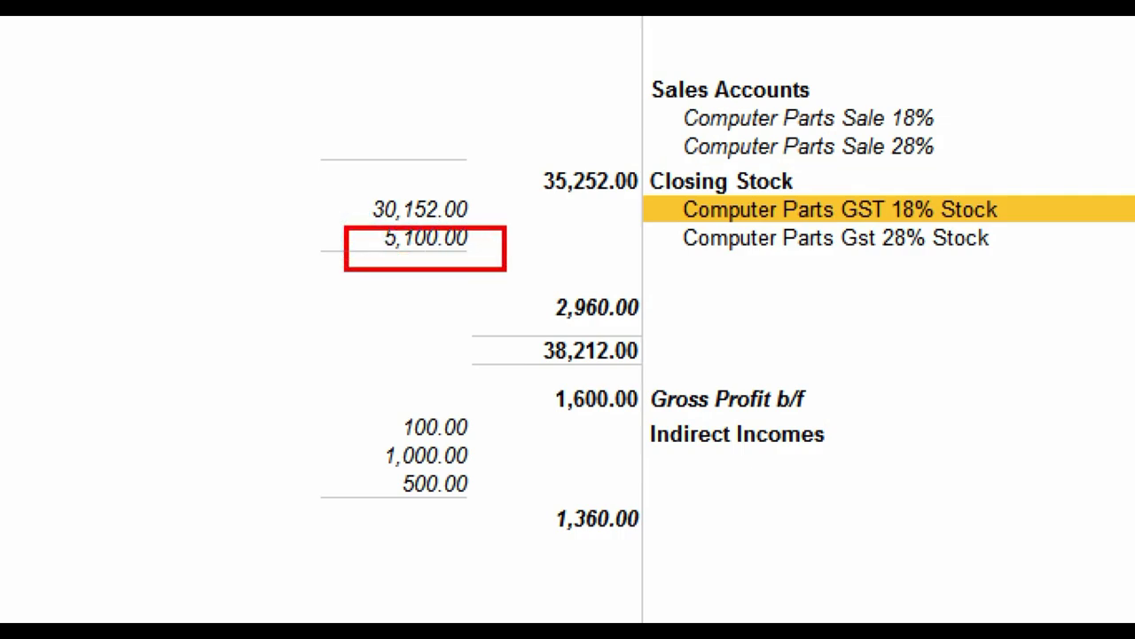
key(Escape)
key(alt+Tab)
text(5)
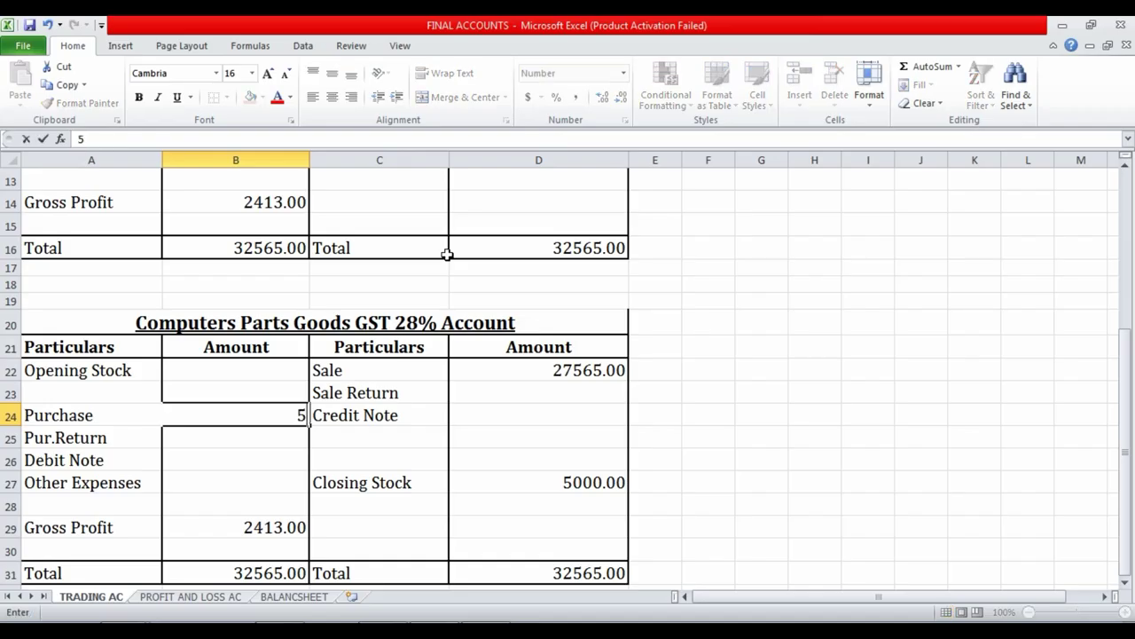
text(100)
key(Return)
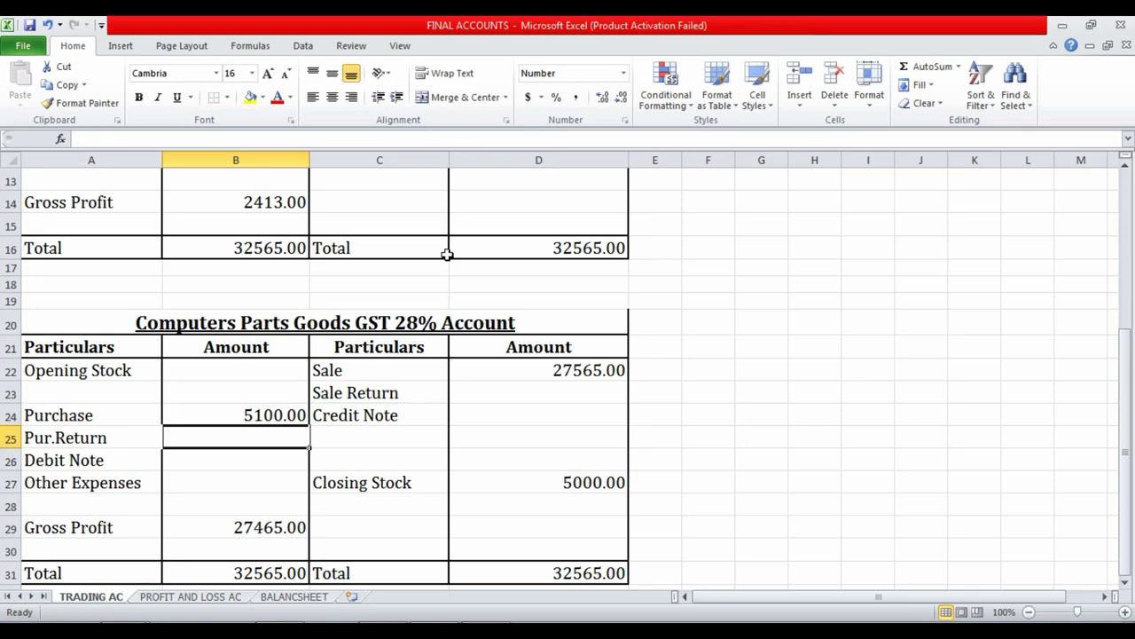
Enter Tally's sale figure 1567 in the 28% account's Sale cell D22.
key(Up)
key(Up)
key(Right)
key(Right)
key(Up)
key(alt+Tab)
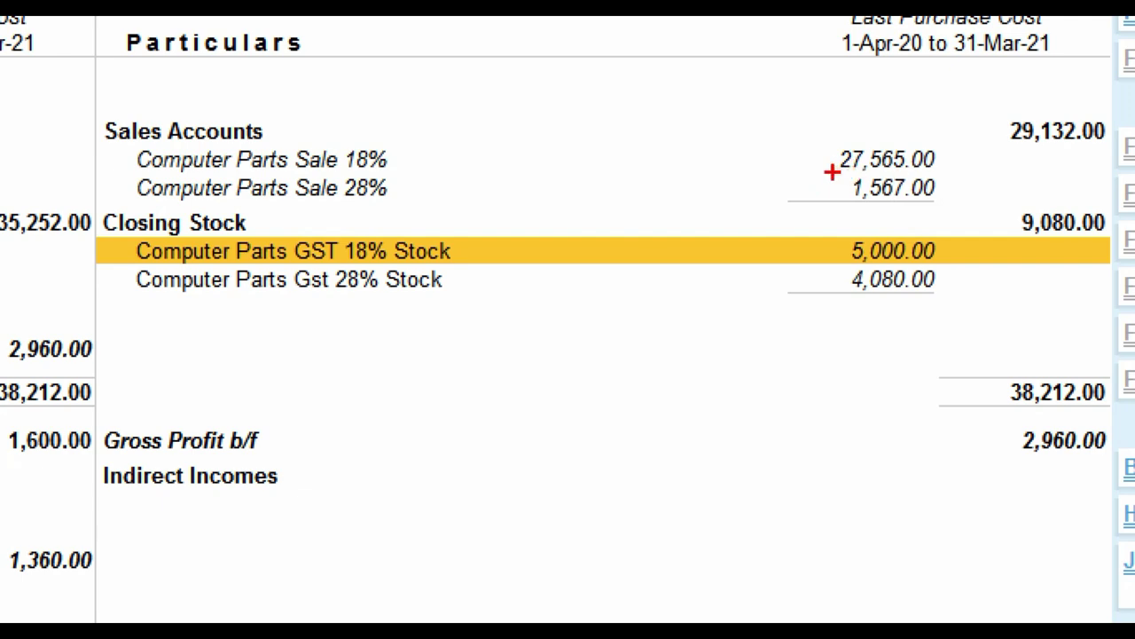
drag(832, 172, 954, 200)
key(alt+Tab)
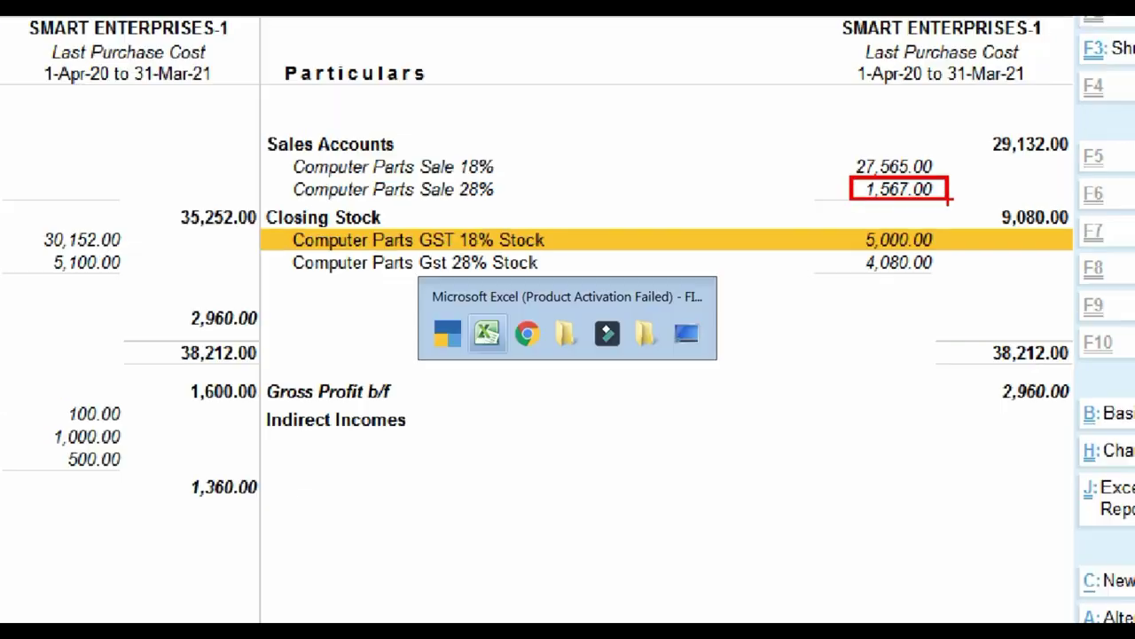
text(1567)
key(Return)
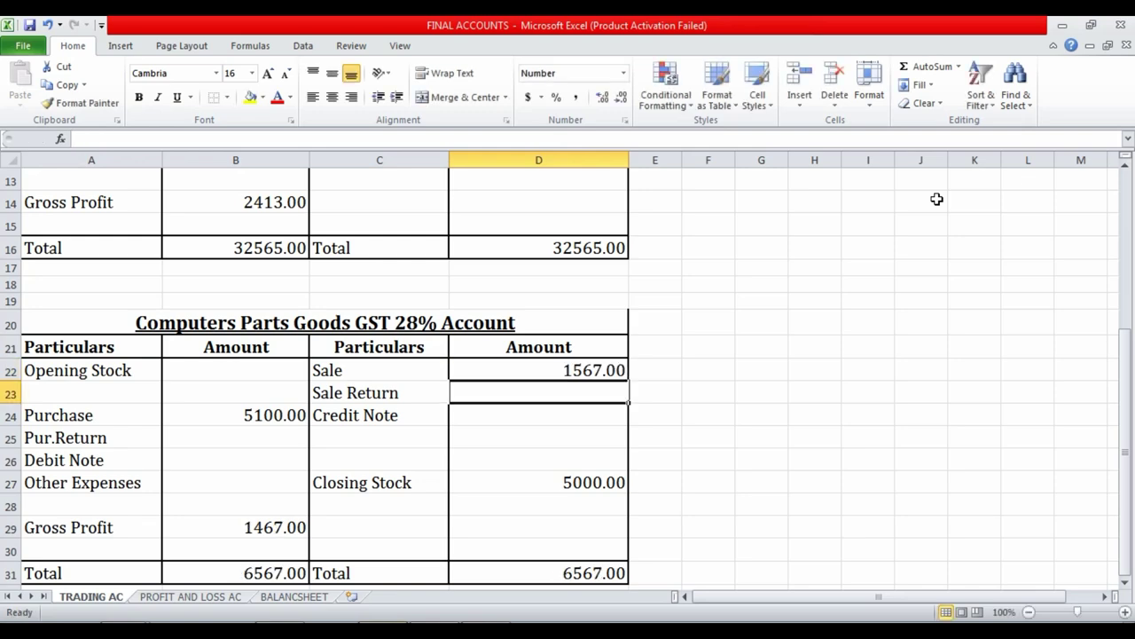
Enter closing stock 4080 in D27 and verify Gross Profit 547.00 and totals 5647.00.
key(Down)
key(Down)
key(Down)
key(Down)
key(alt+Tab)
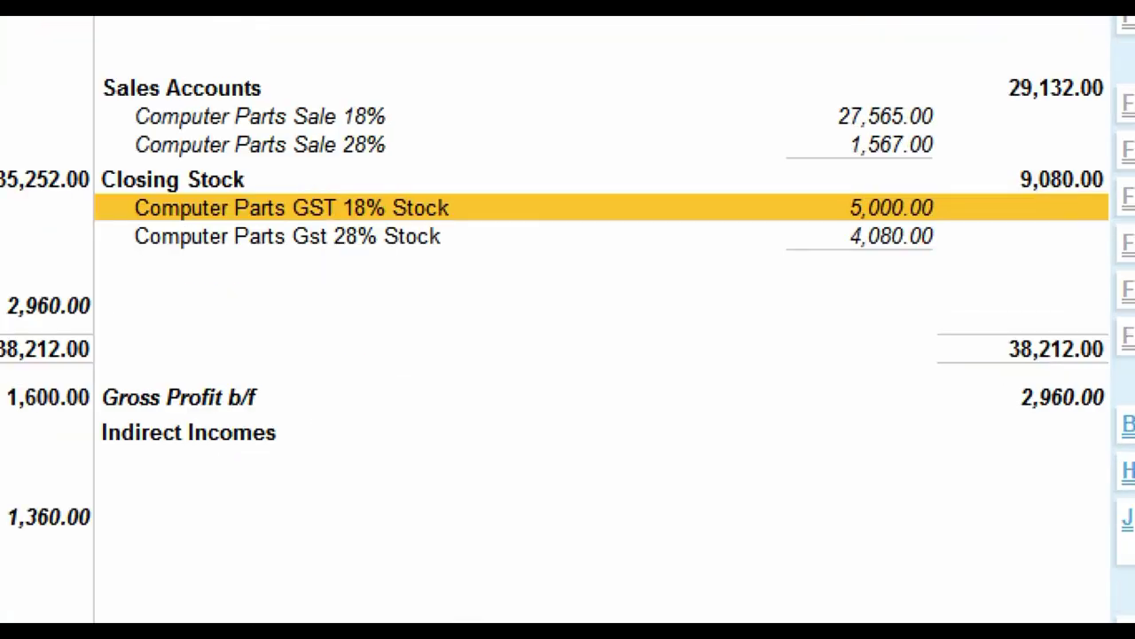
click(921, 239)
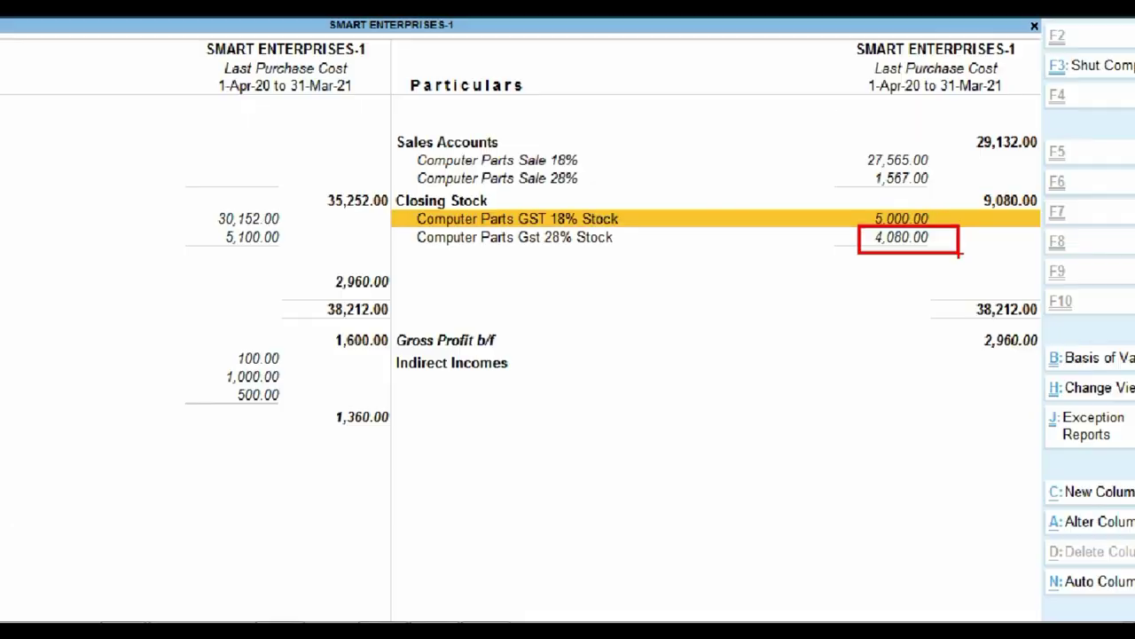
key(alt+Tab)
text(4080)
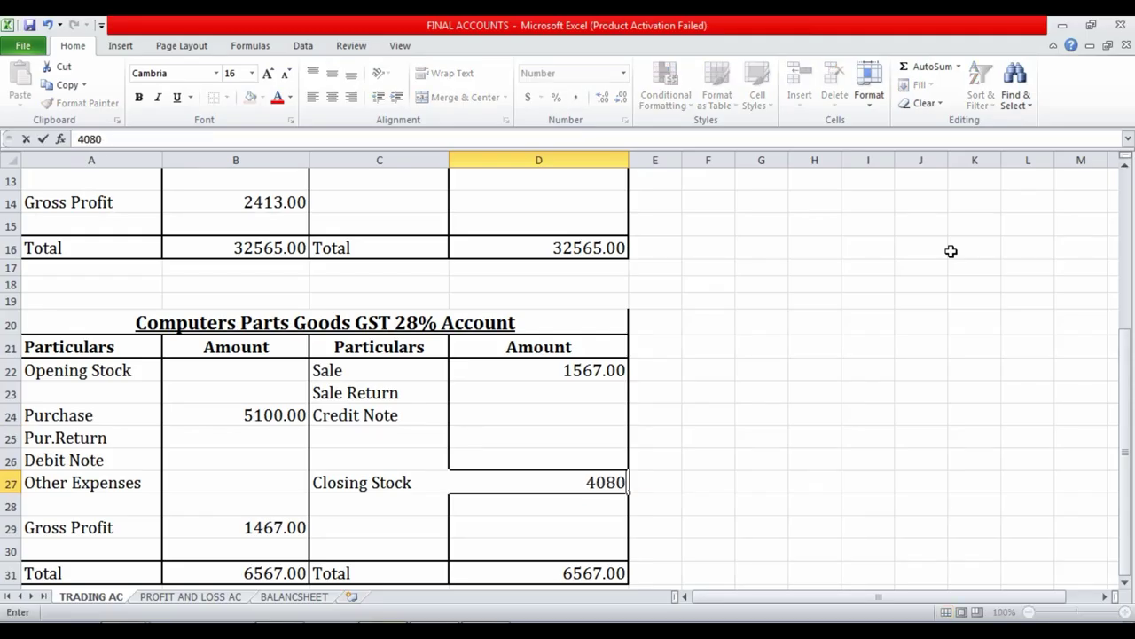
key(Return)
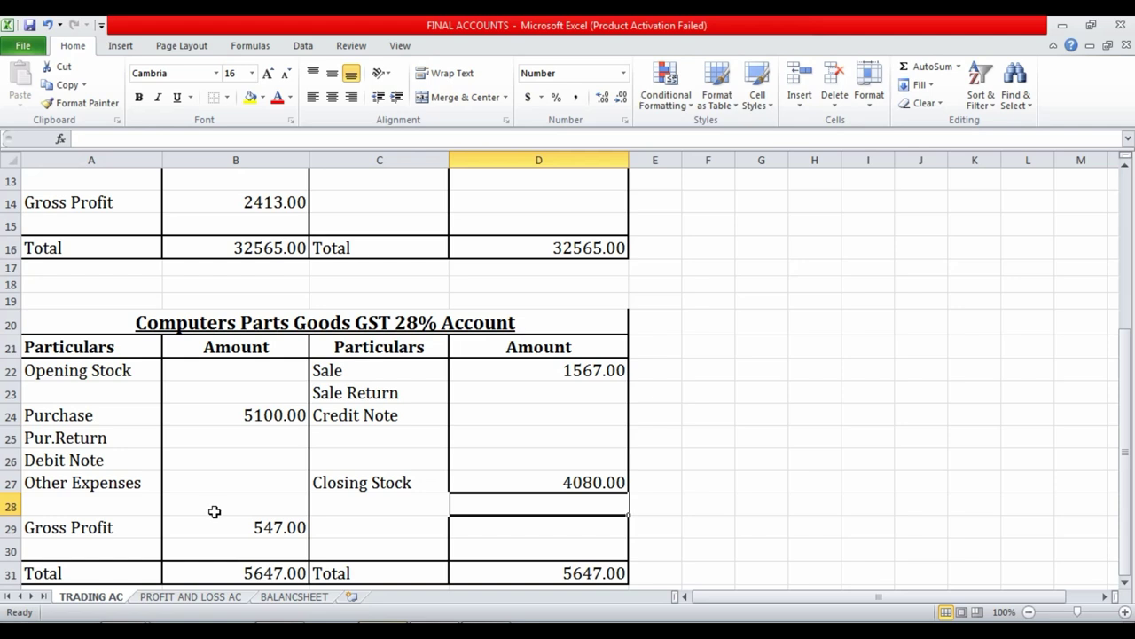
click(280, 527)
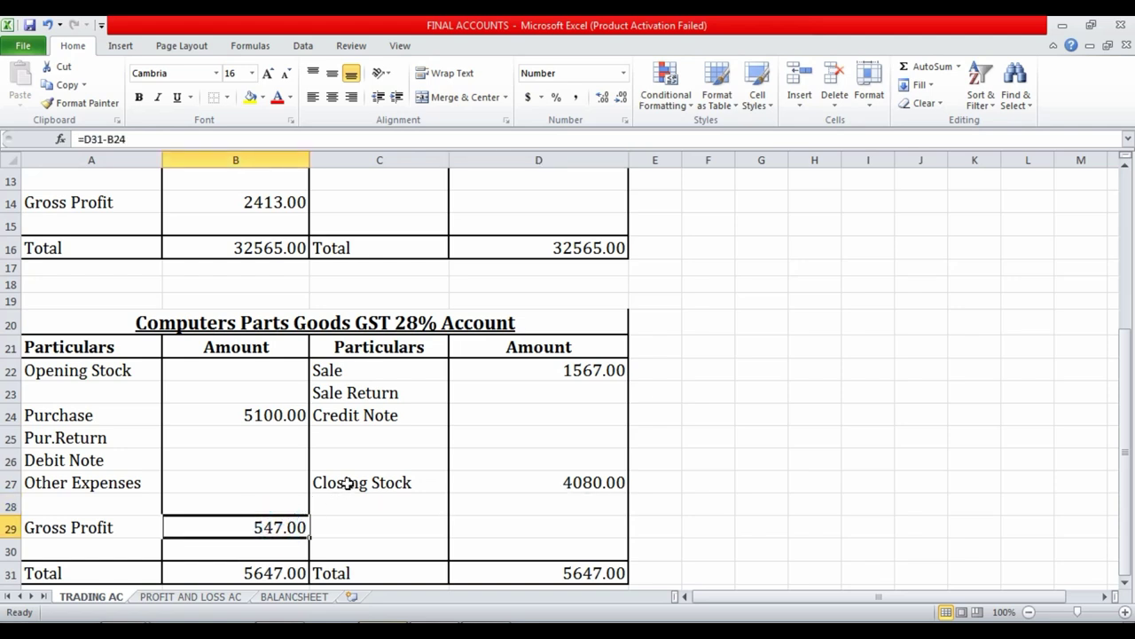
scroll(347, 482, down, 1)
click(547, 508)
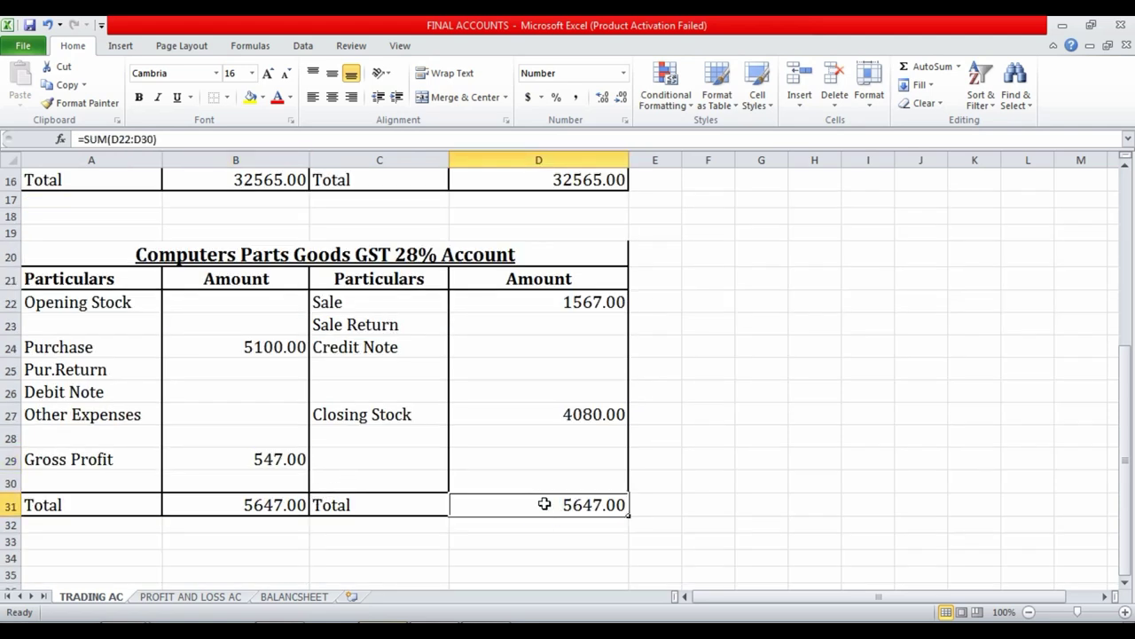
click(250, 457)
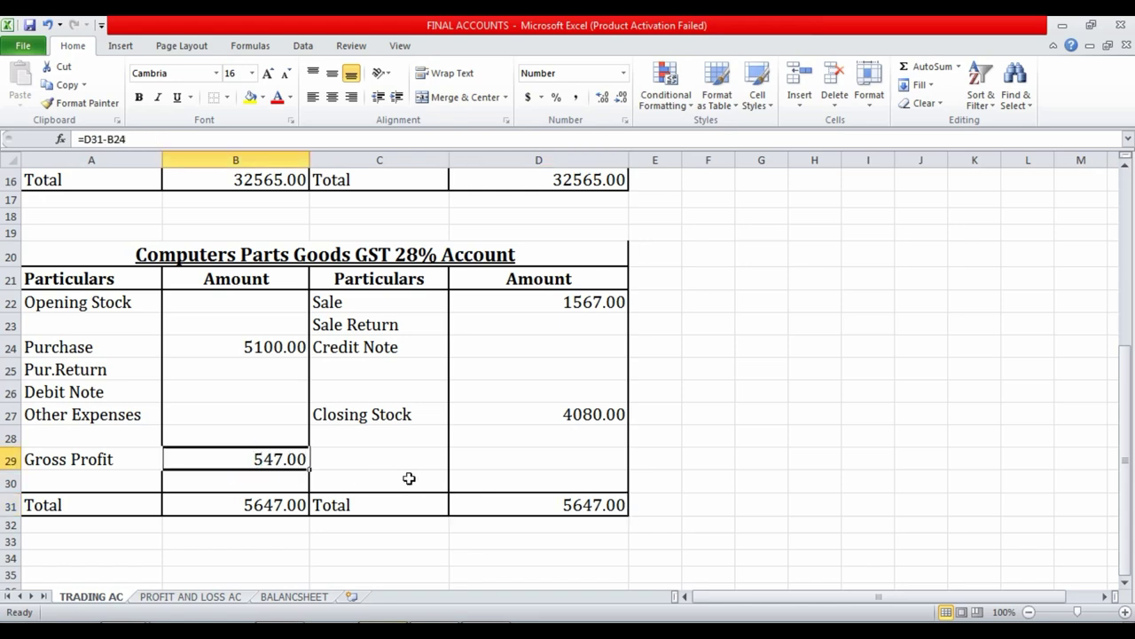
scroll(438, 271, up, 3)
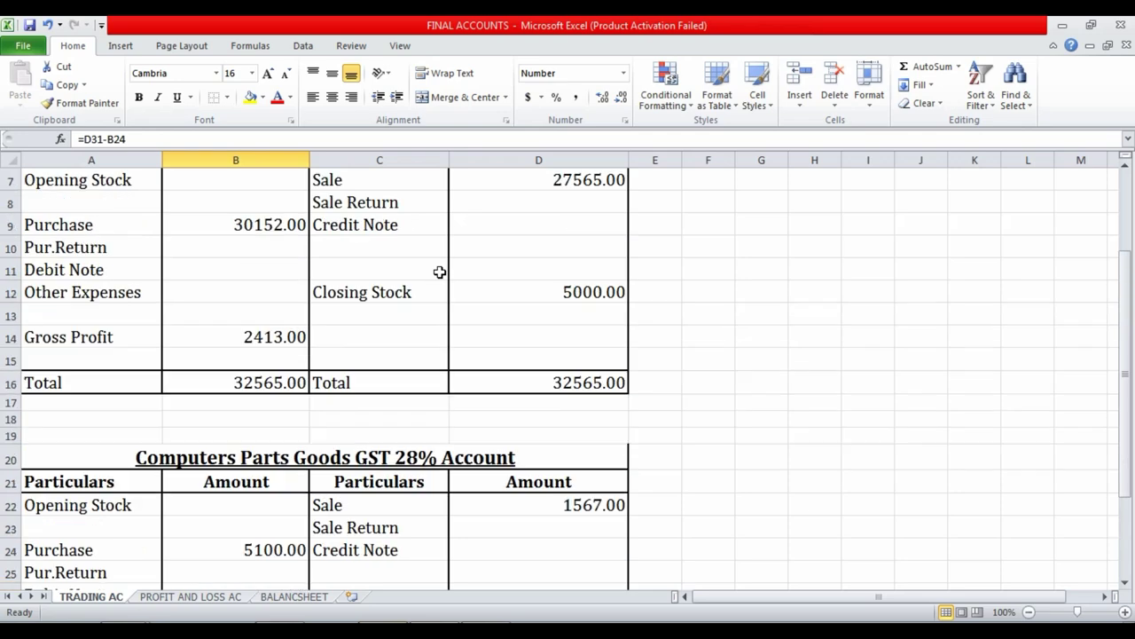
scroll(423, 275, up, 2)
scroll(416, 301, down, 5)
scroll(416, 302, down, 4)
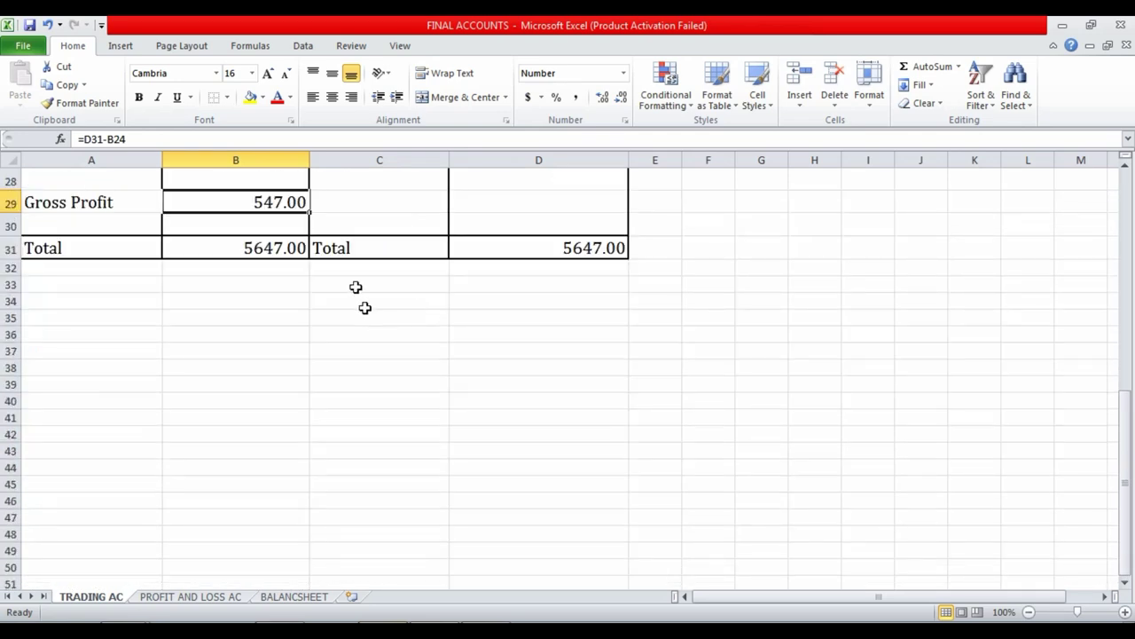
click(311, 349)
scroll(312, 350, up, 1)
scroll(297, 344, up, 2)
click(263, 398)
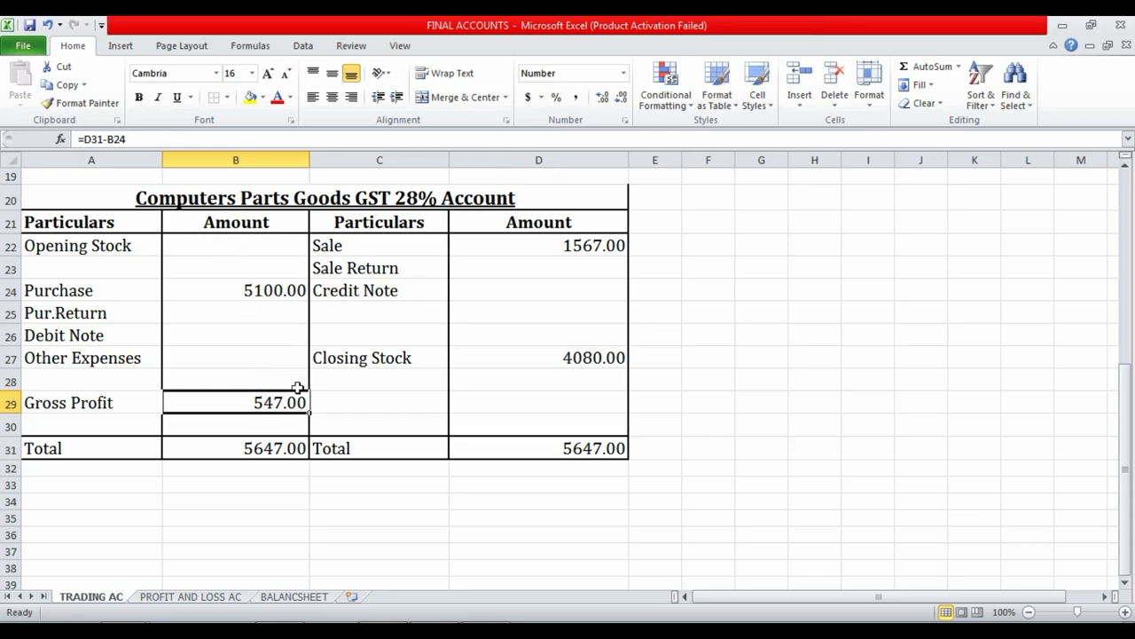
scroll(258, 405, up, 2)
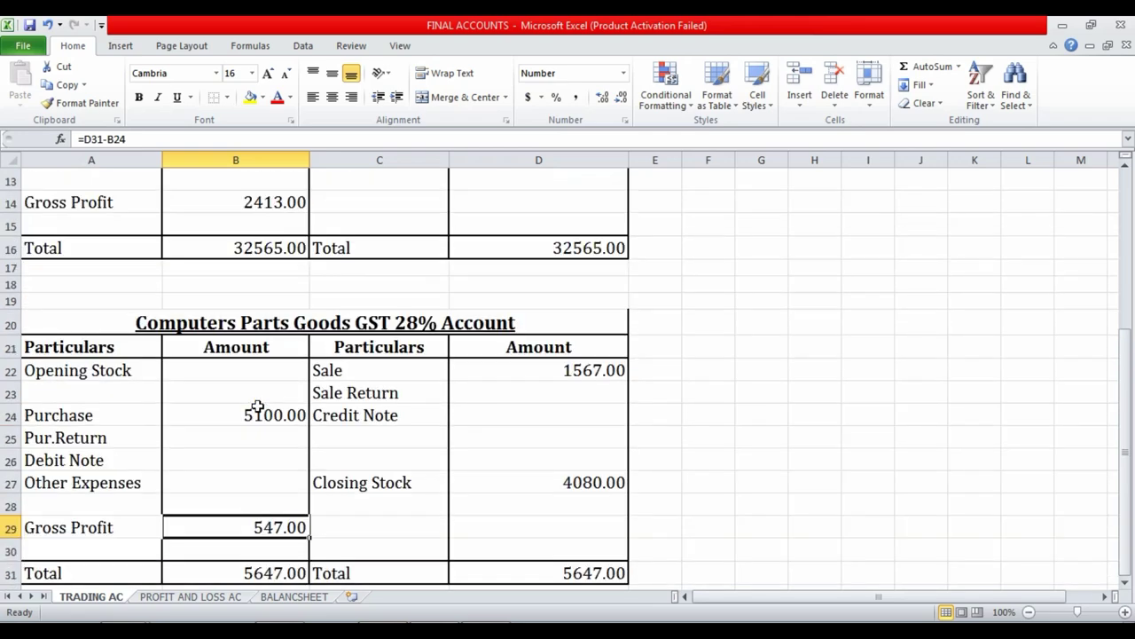
scroll(257, 405, up, 4)
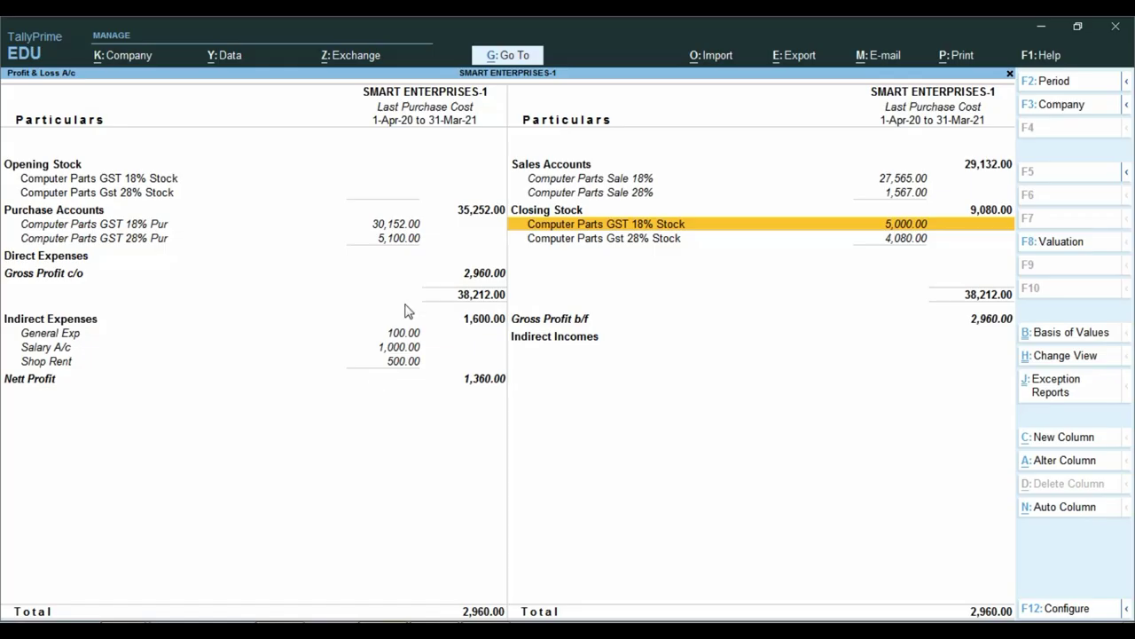
key(alt+Tab)
key(alt+Tab)
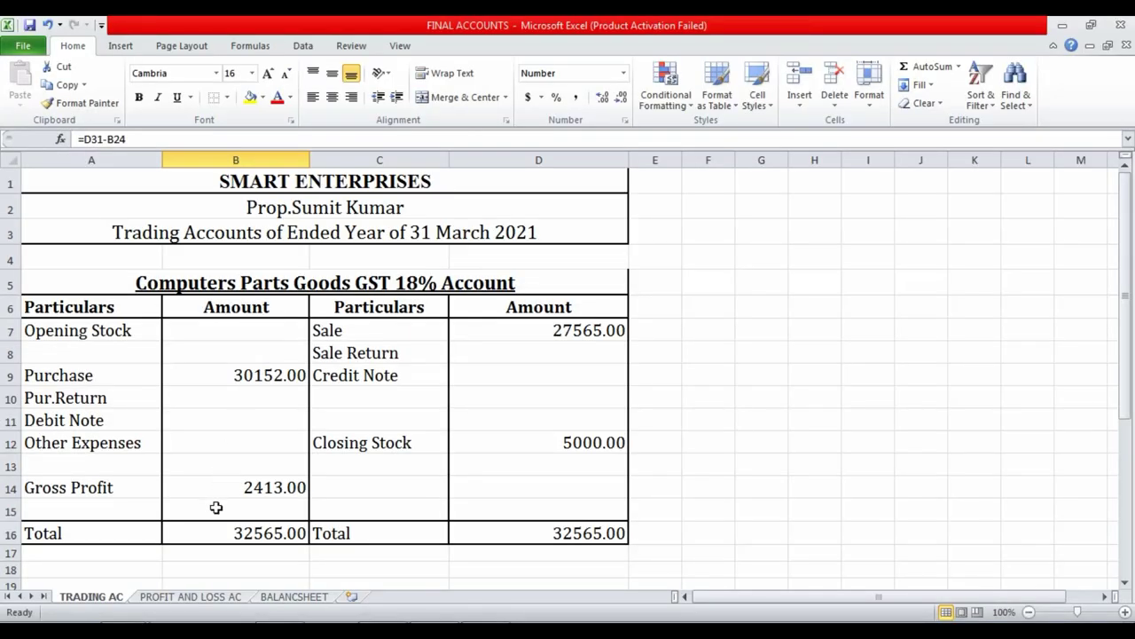
On the PROFIT AND LOSS AC sheet, enter 'Gross Profit' in C6 as the first income particular.
click(188, 597)
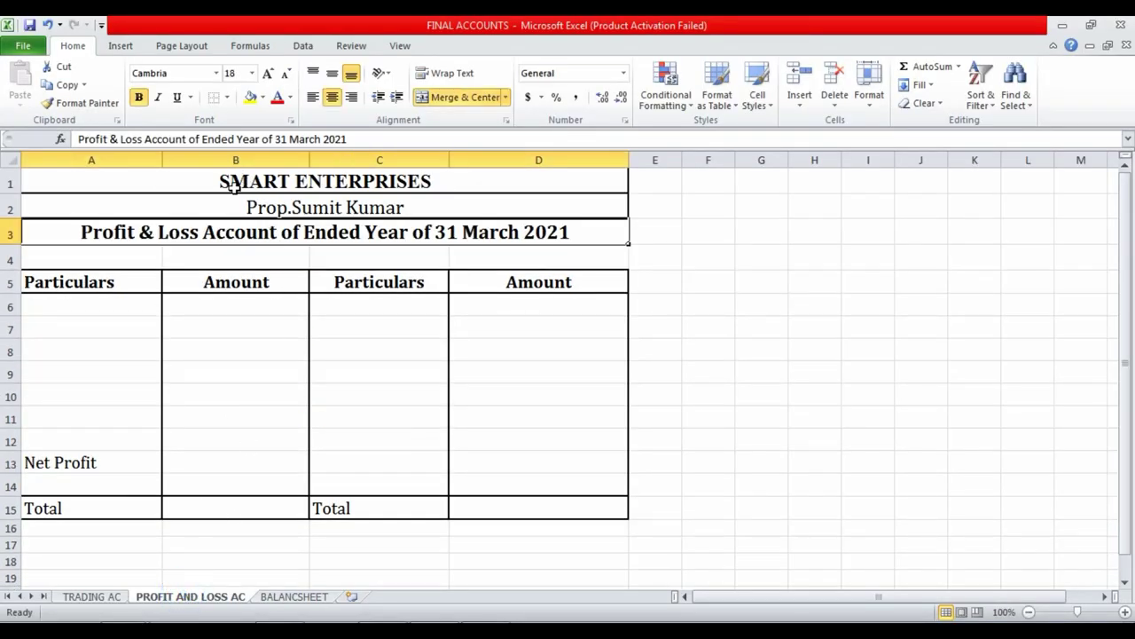
click(248, 209)
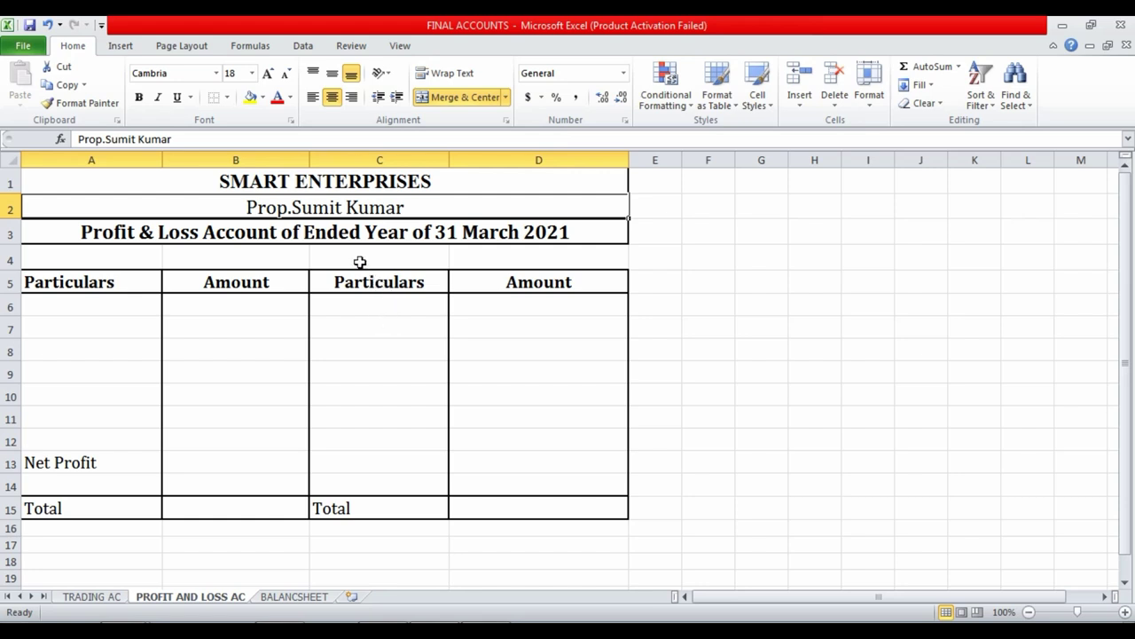
drag(359, 261, 544, 509)
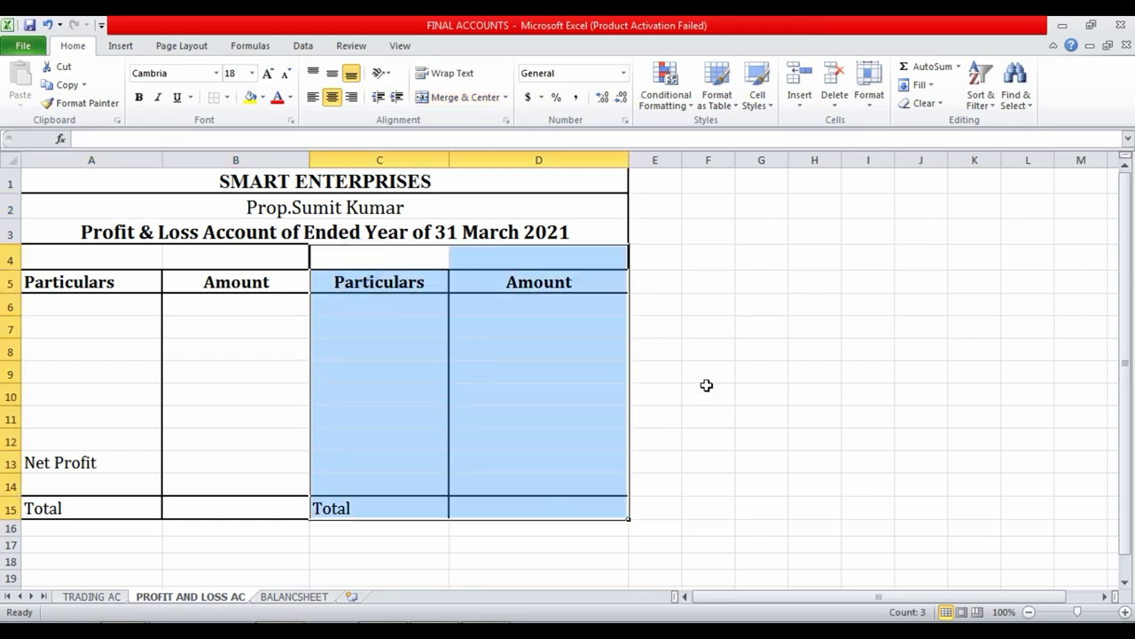
click(406, 347)
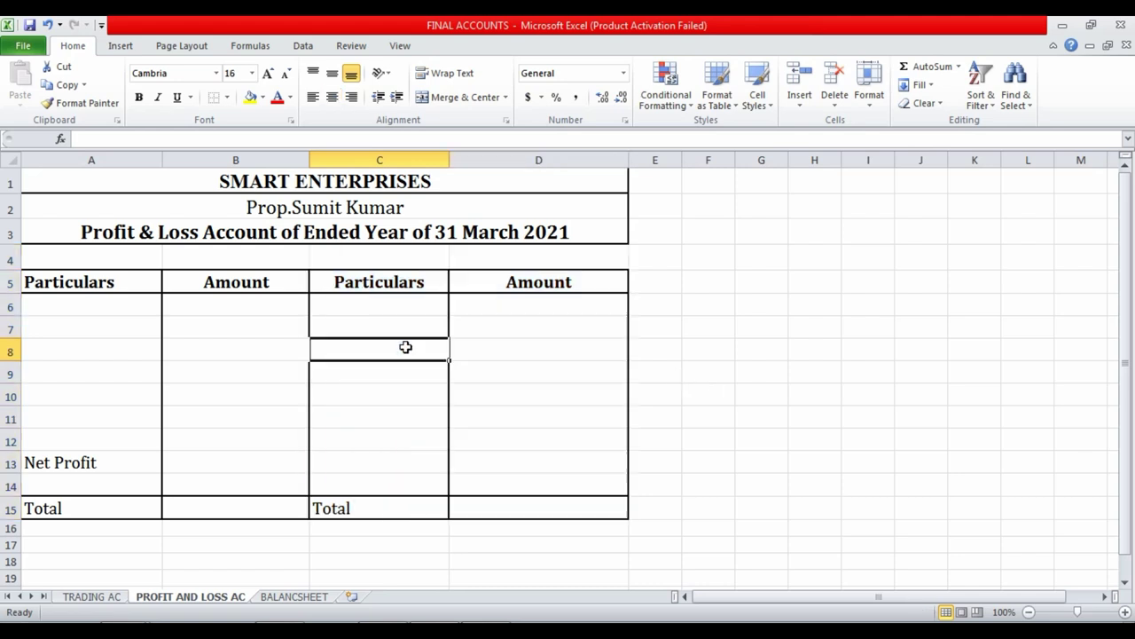
click(393, 304)
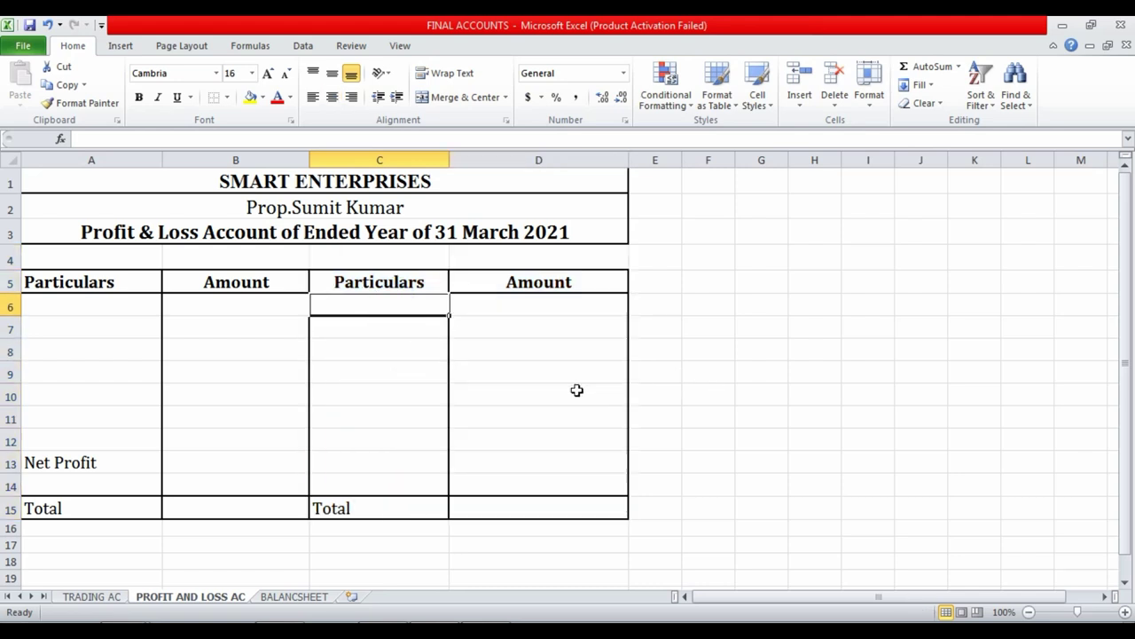
text(Gro)
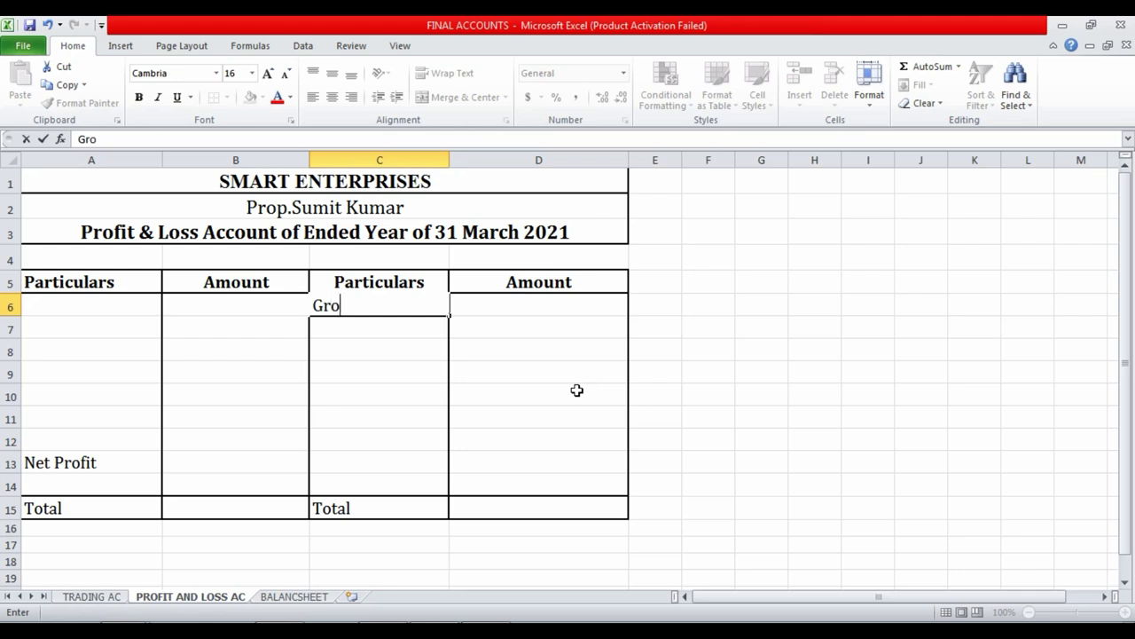
text(fi)
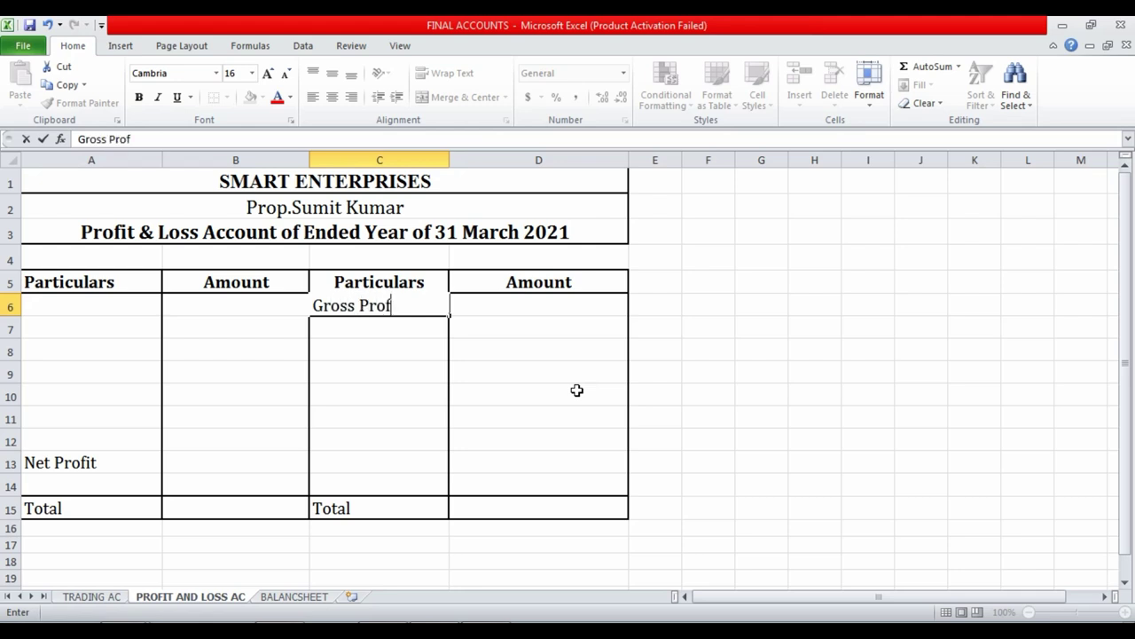
text(t)
key(Return)
key(Up)
key(Right)
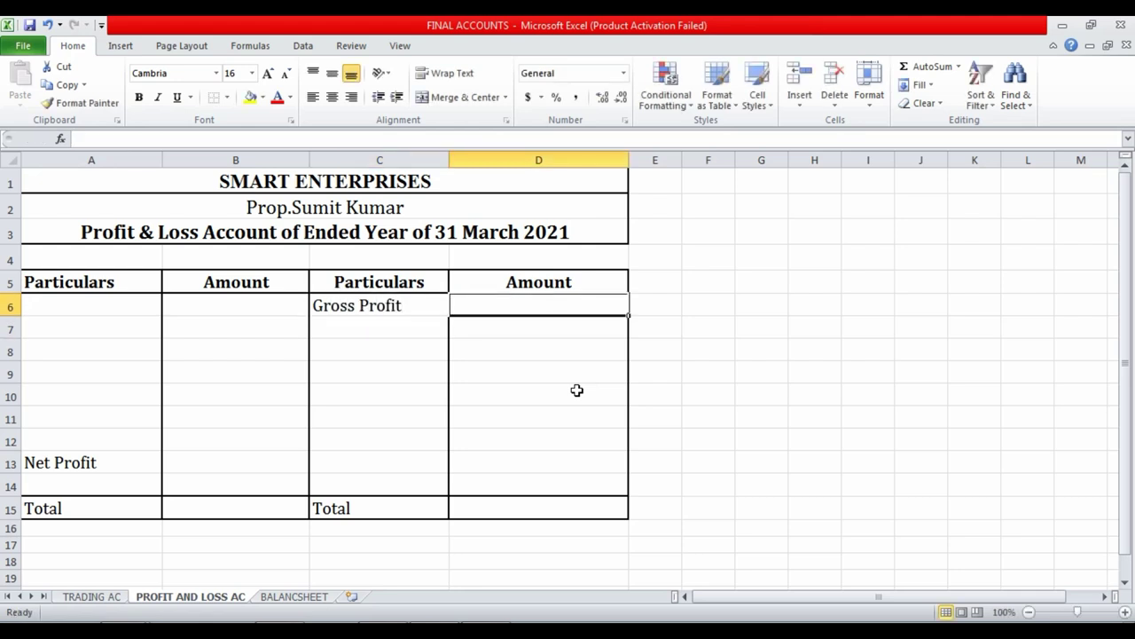
Review the GST 18% and GST 28% gross profit figures on the TRADING AC sheet.
click(89, 596)
click(275, 486)
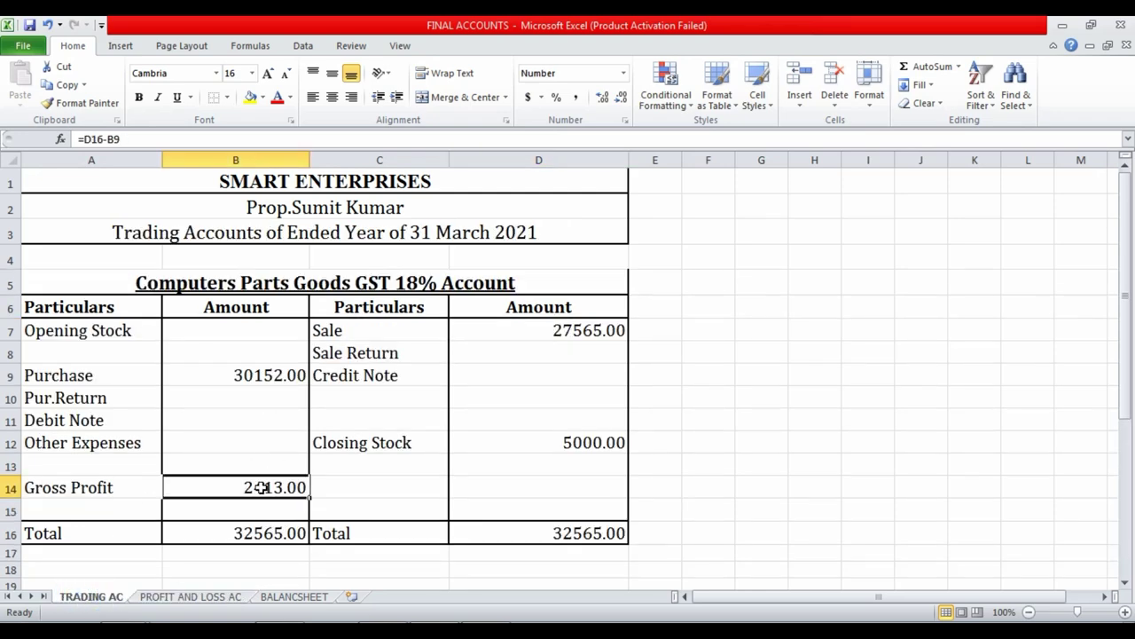
scroll(272, 483, down, 6)
click(256, 402)
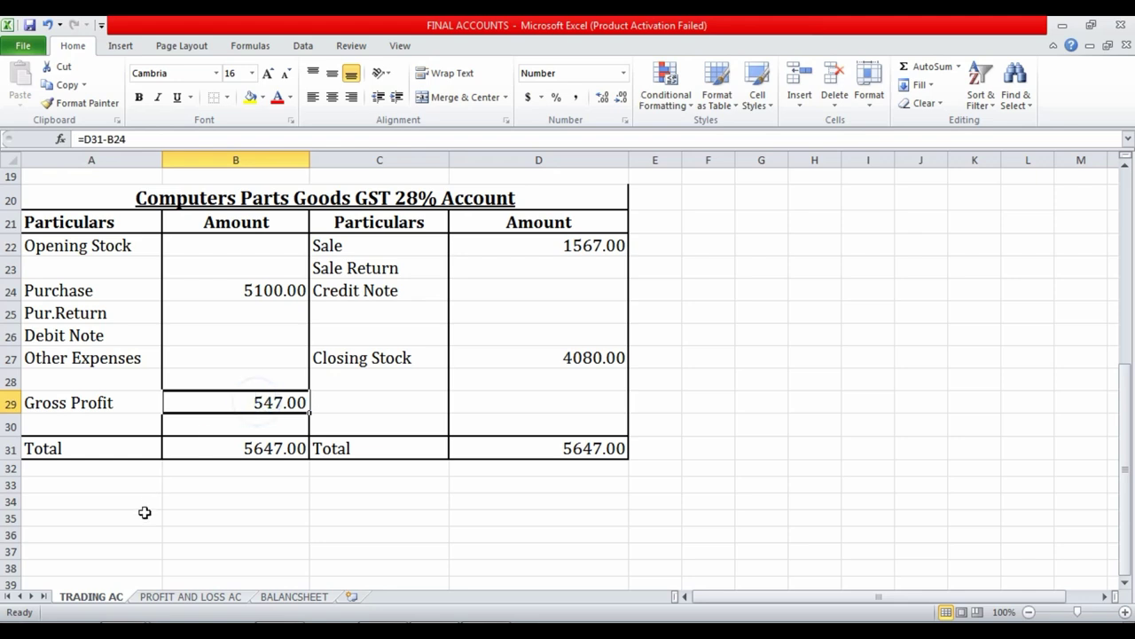
click(162, 596)
click(742, 325)
Link D6 to TRADING AC B14 plus B29, giving a combined gross profit of 2960.00.
click(562, 310)
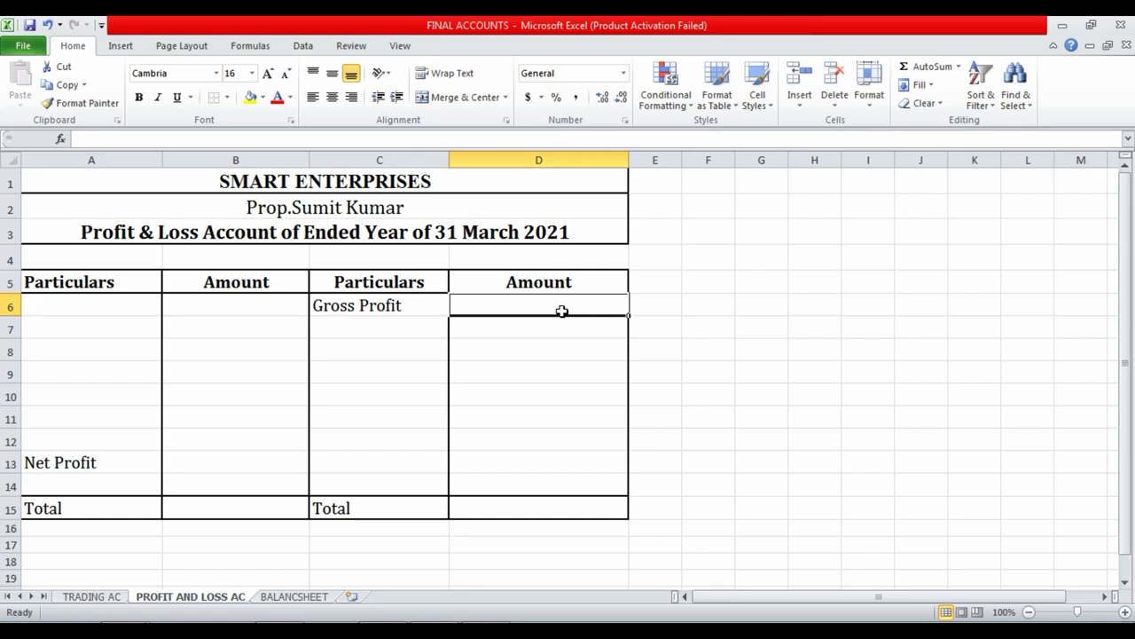
text(=)
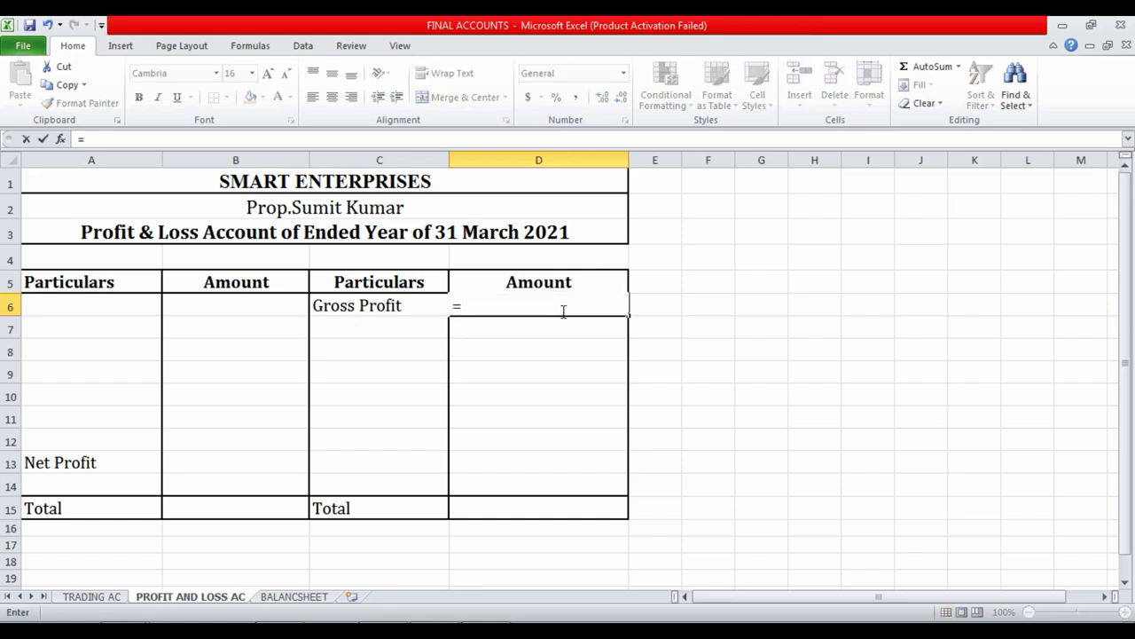
click(104, 598)
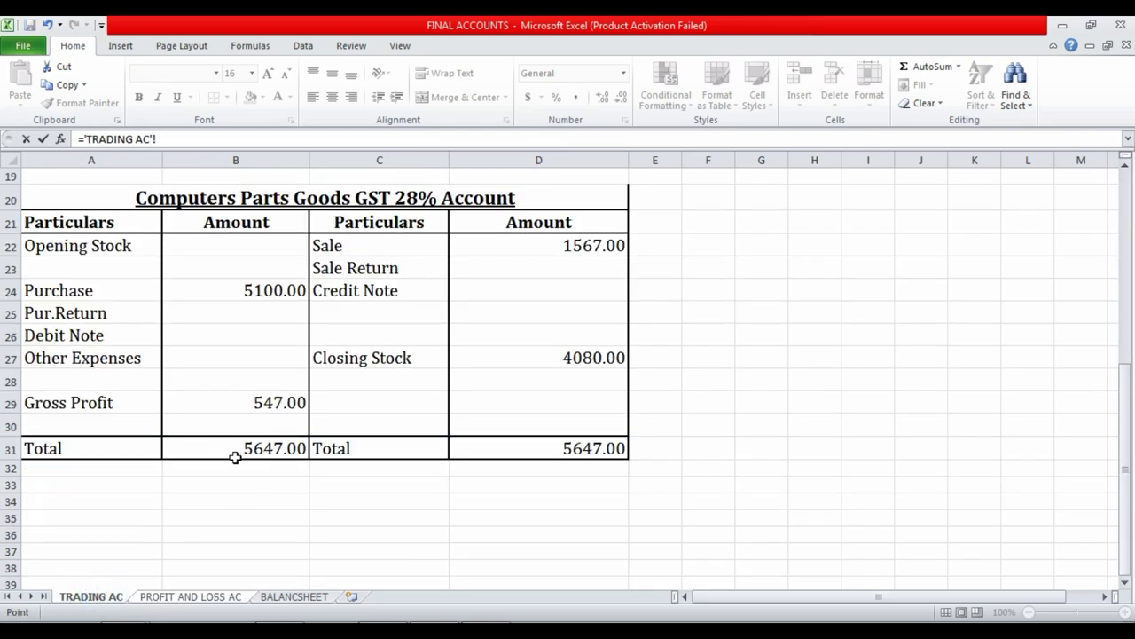
scroll(228, 388, up, 5)
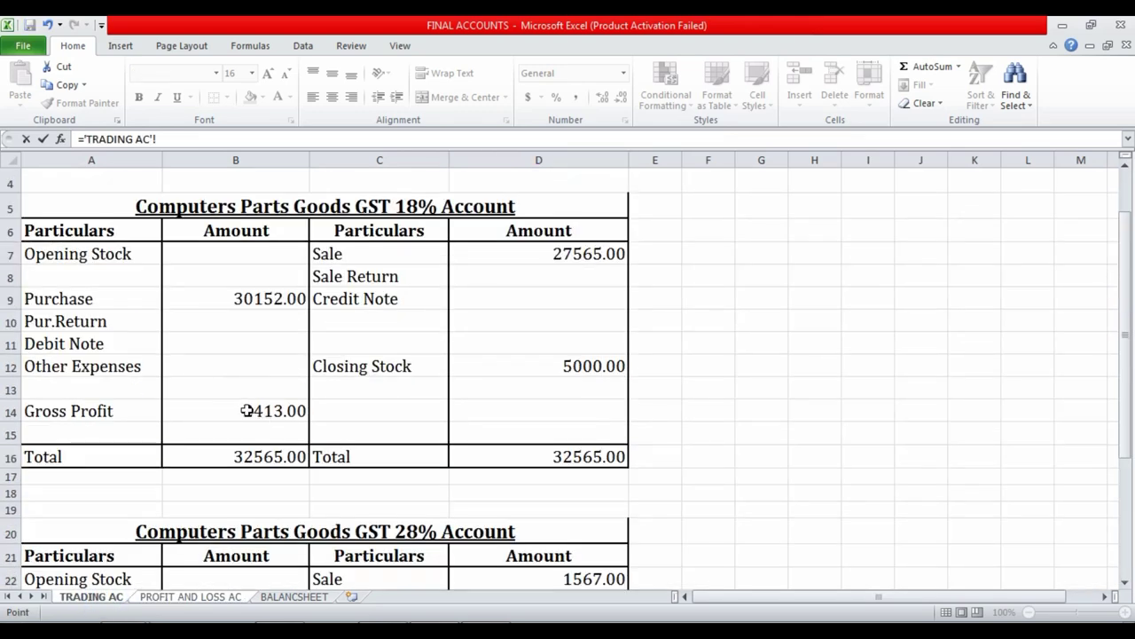
click(247, 410)
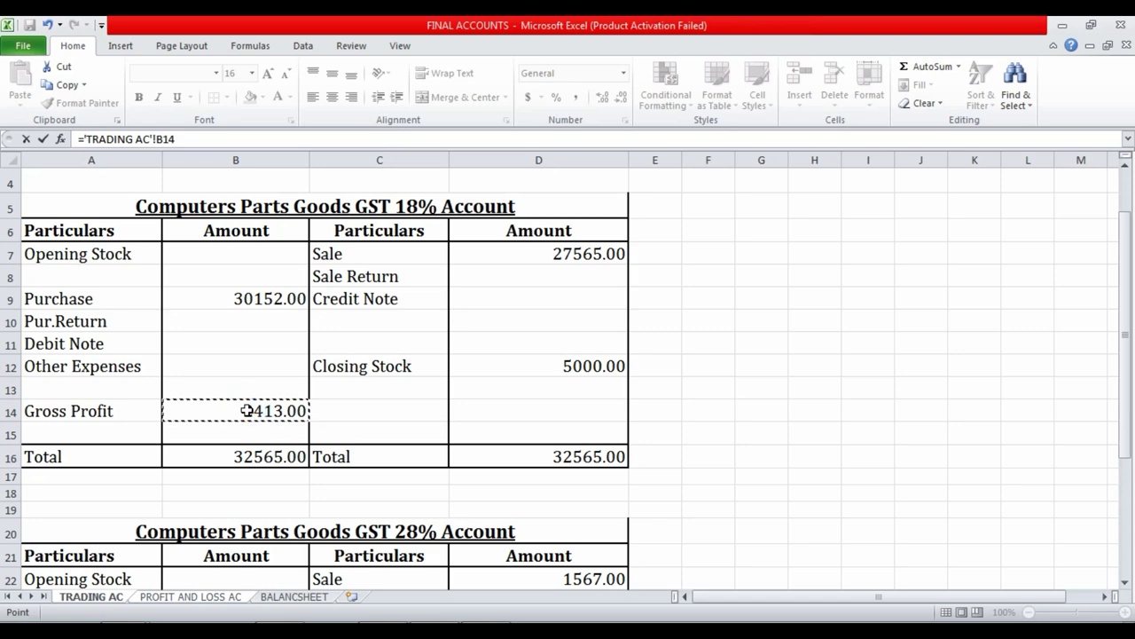
text(+)
scroll(248, 410, down, 6)
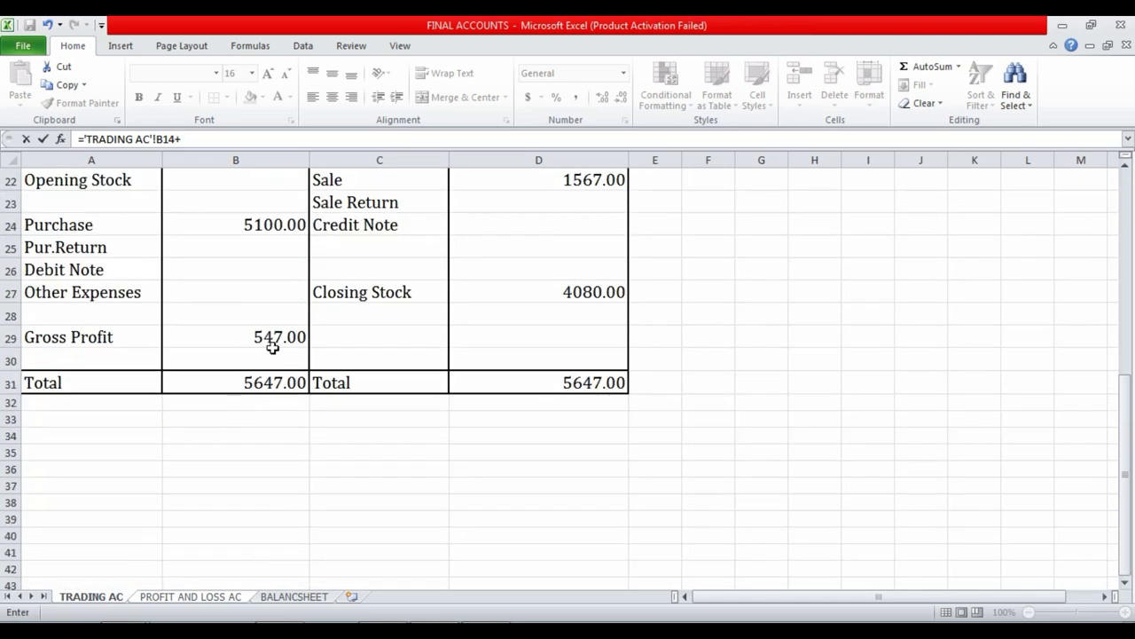
click(253, 336)
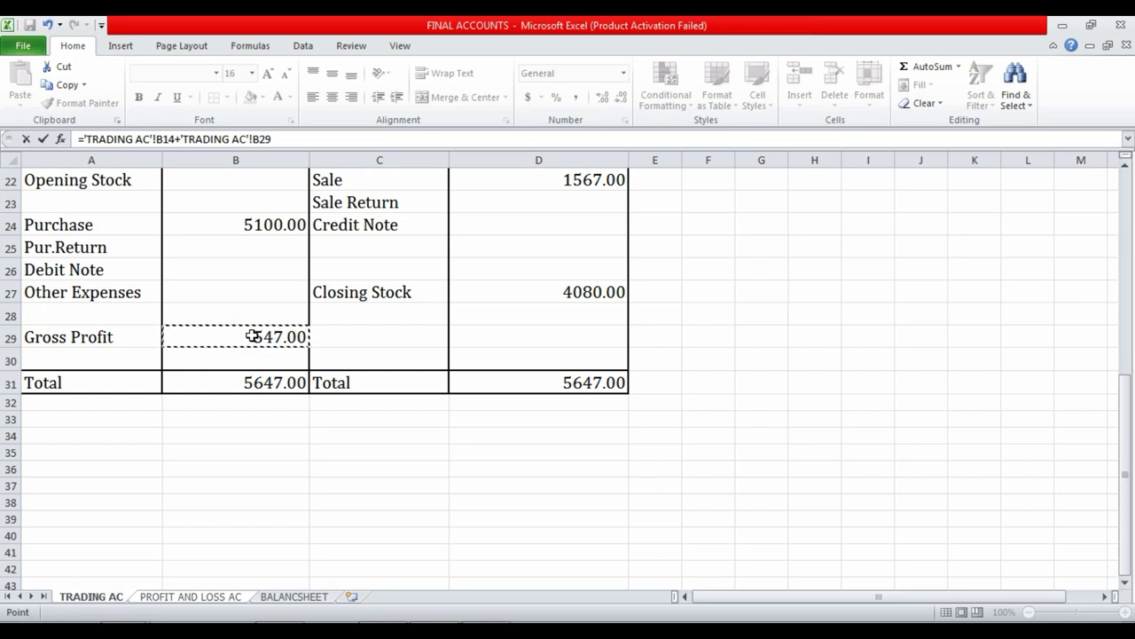
key(ctrl+Page_Down)
key(Return)
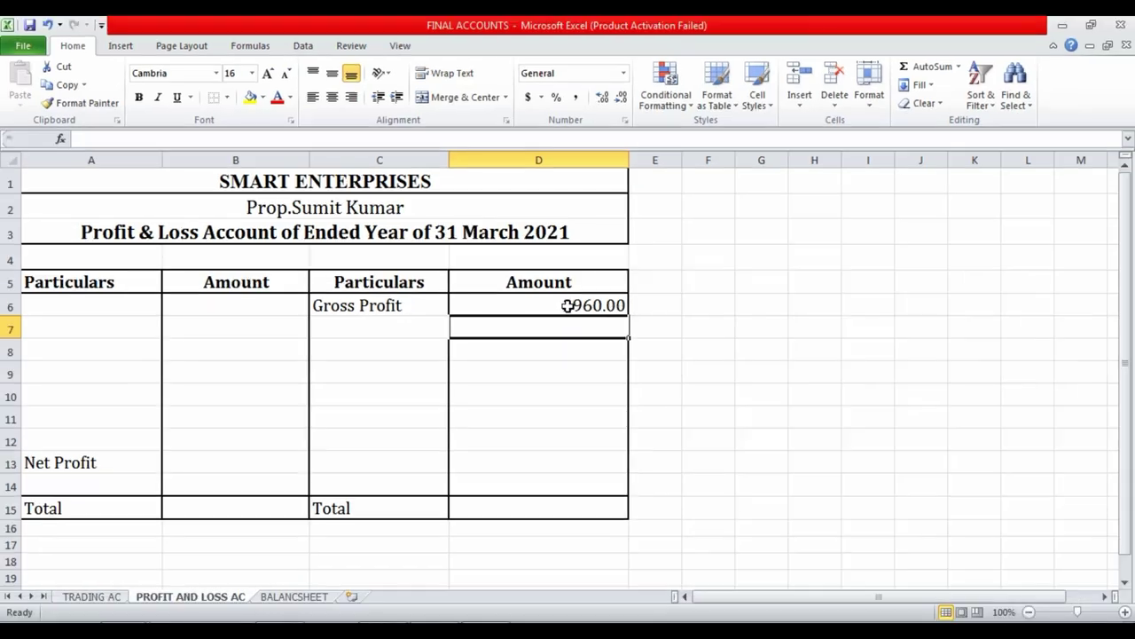
click(568, 306)
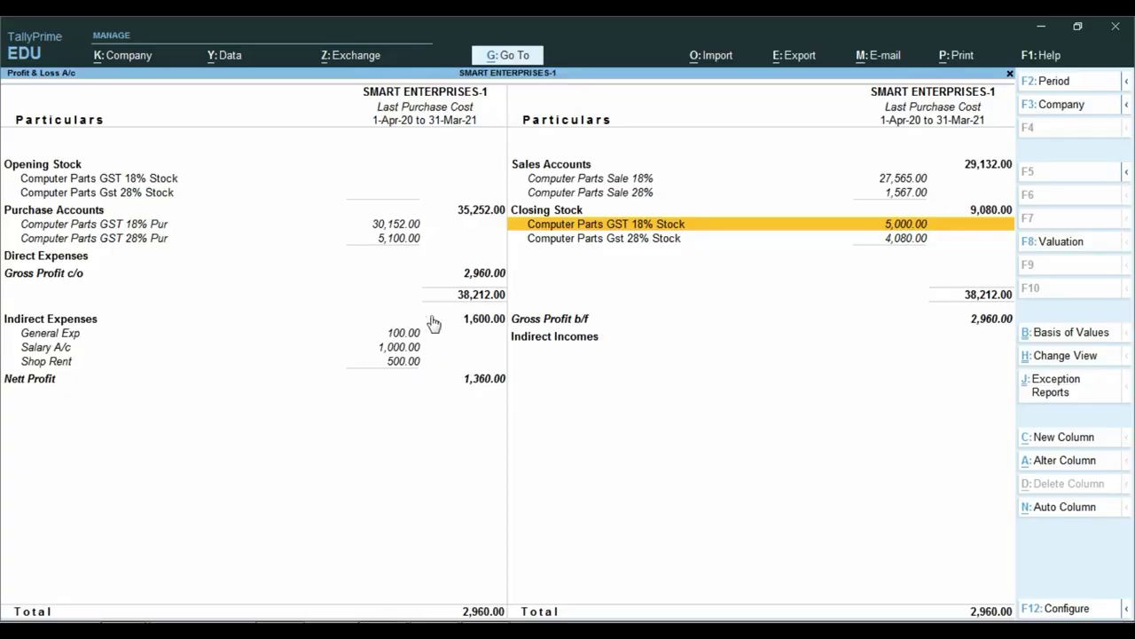
click(457, 275)
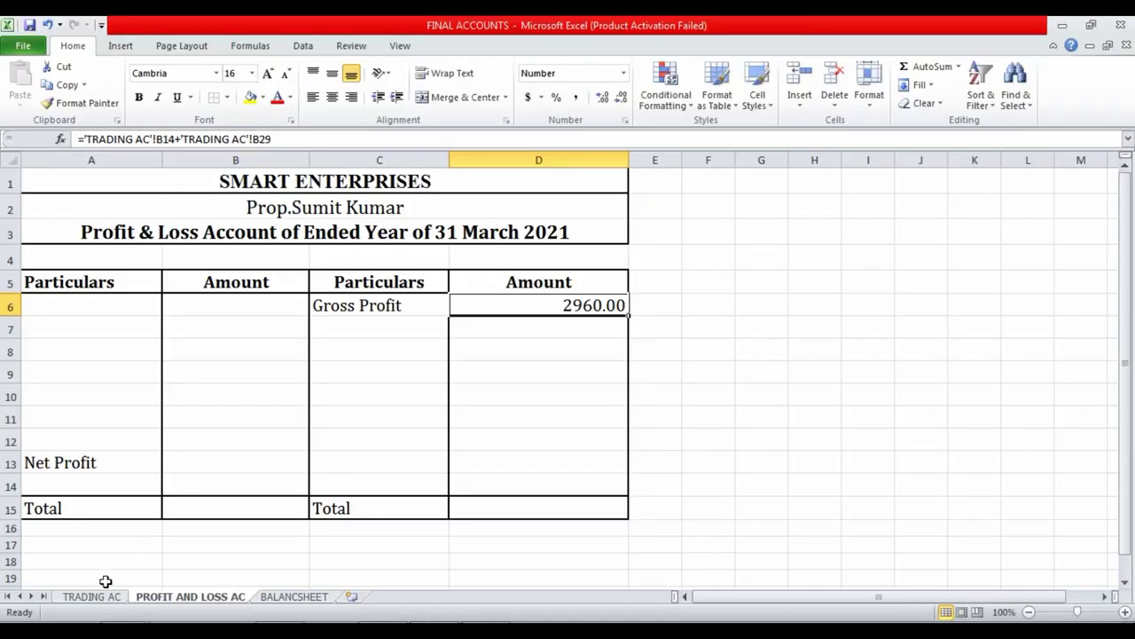
Compare the TRADING AC and PROFIT AND LOSS AC sheets against TallyPrime's Profit & Loss report.
click(95, 596)
scroll(324, 292, up, 3)
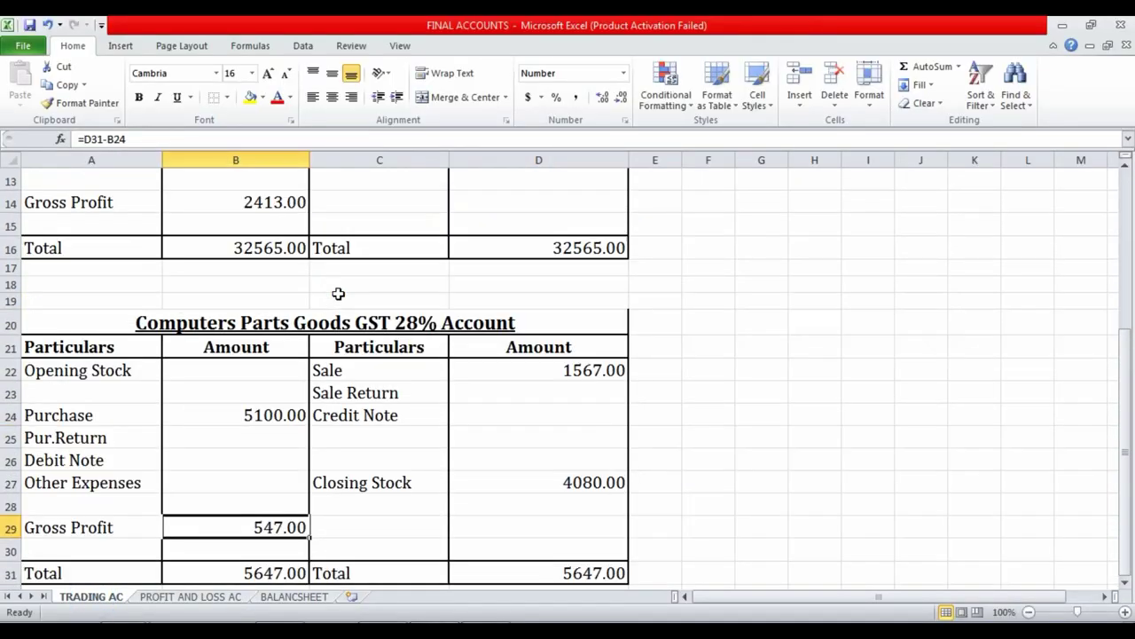
scroll(338, 294, up, 4)
scroll(328, 299, down, 5)
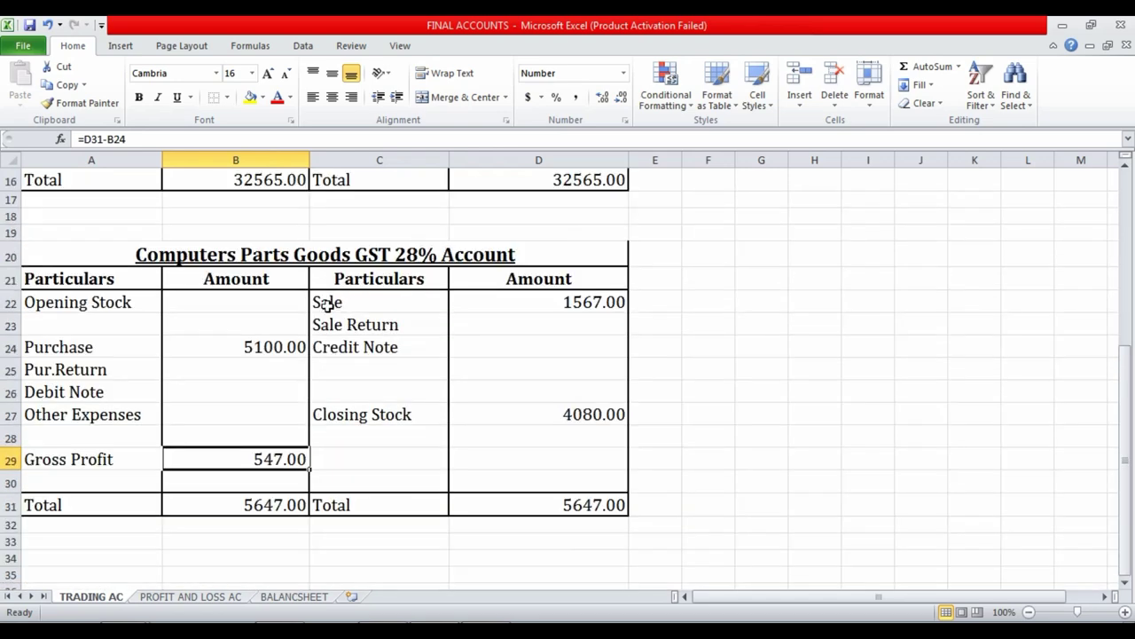
click(190, 596)
key(alt+Tab)
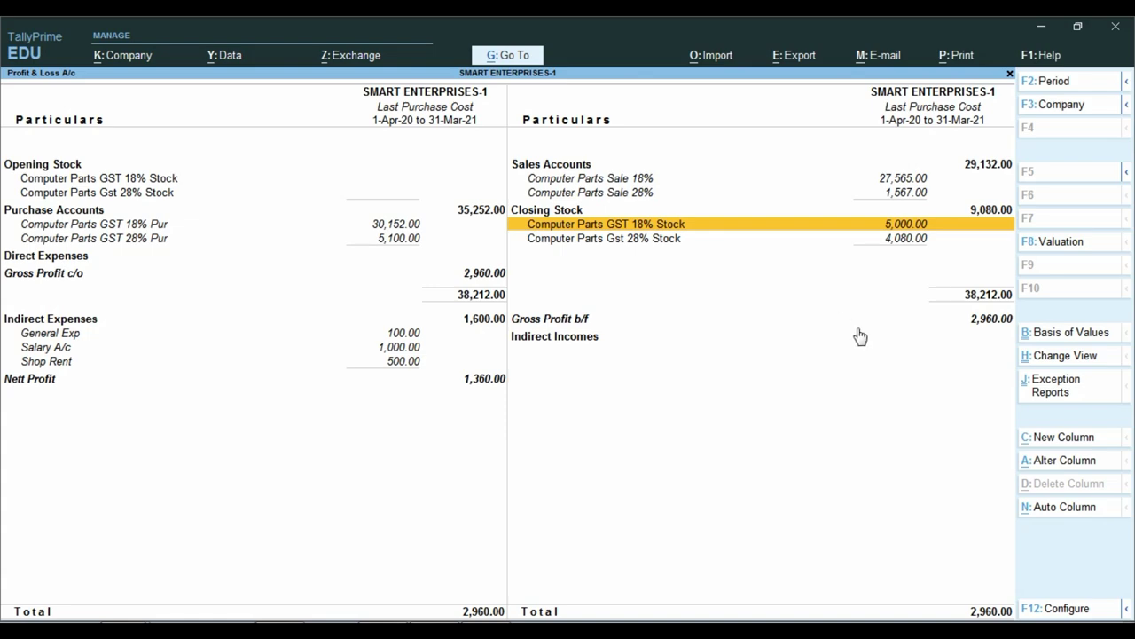
key(alt+Tab)
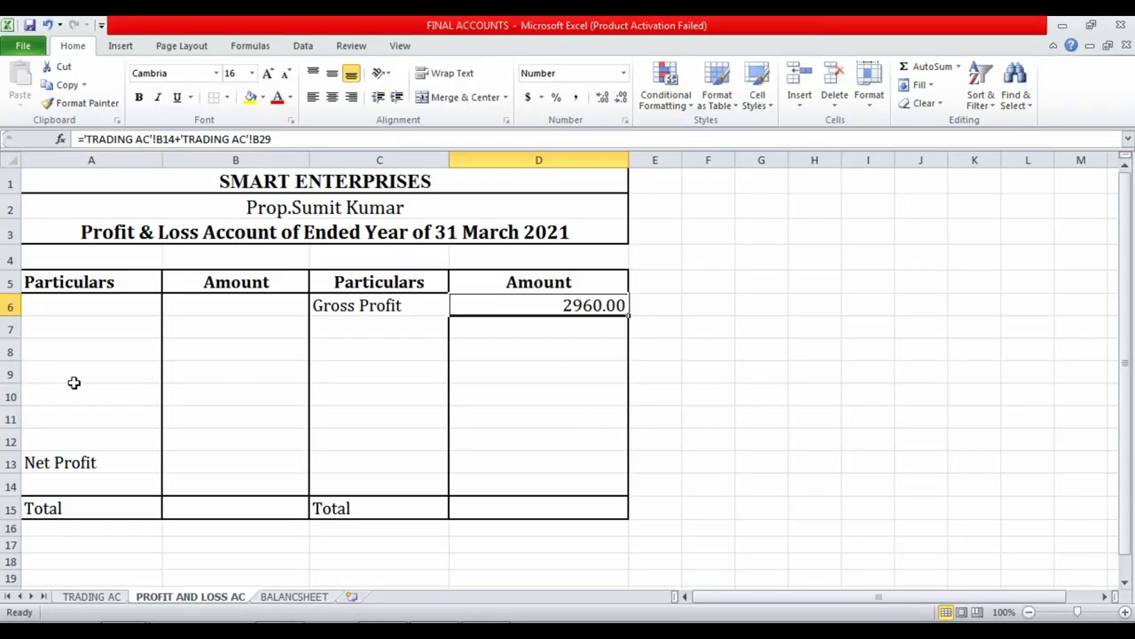
click(65, 301)
key(alt+Tab)
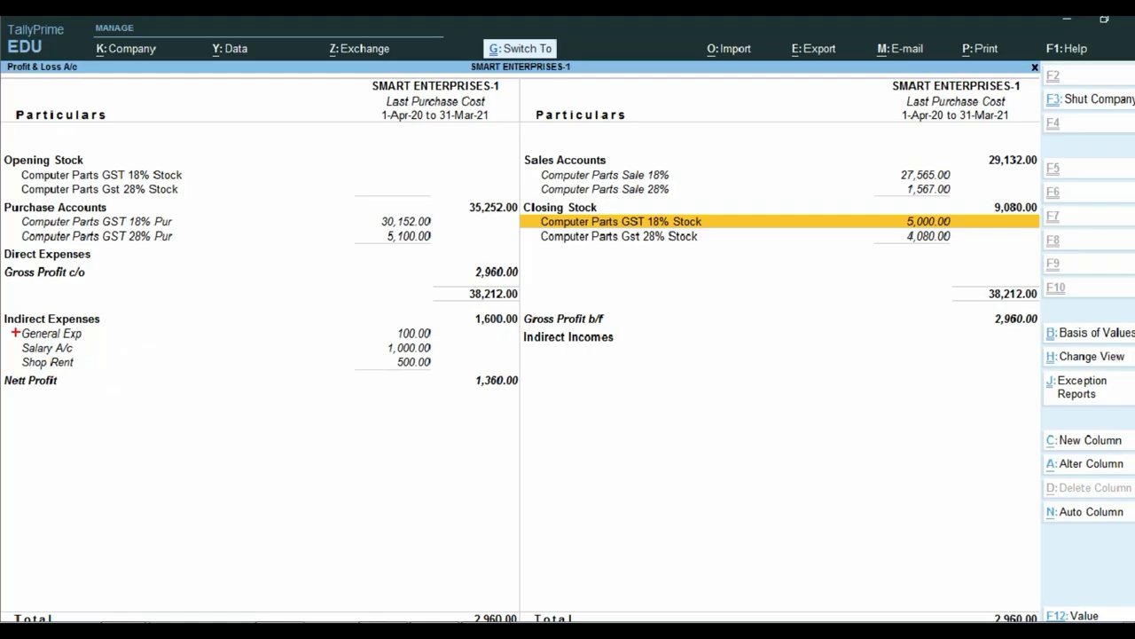
key(alt+Tab)
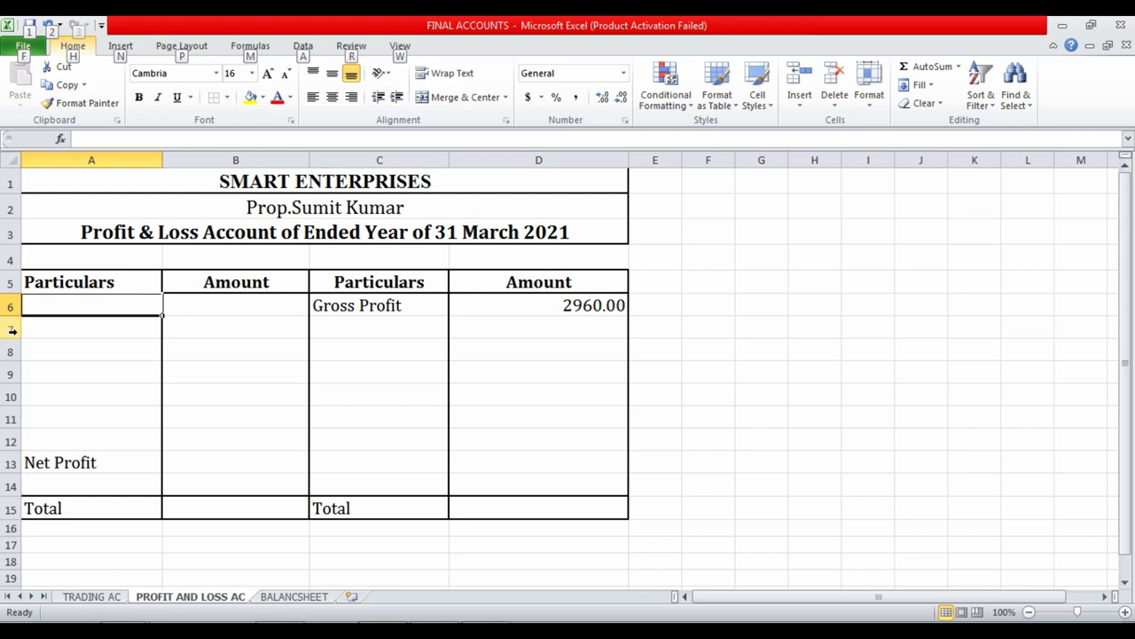
Enter the first expense label 'Genral Exp' in A6.
click(142, 398)
click(98, 305)
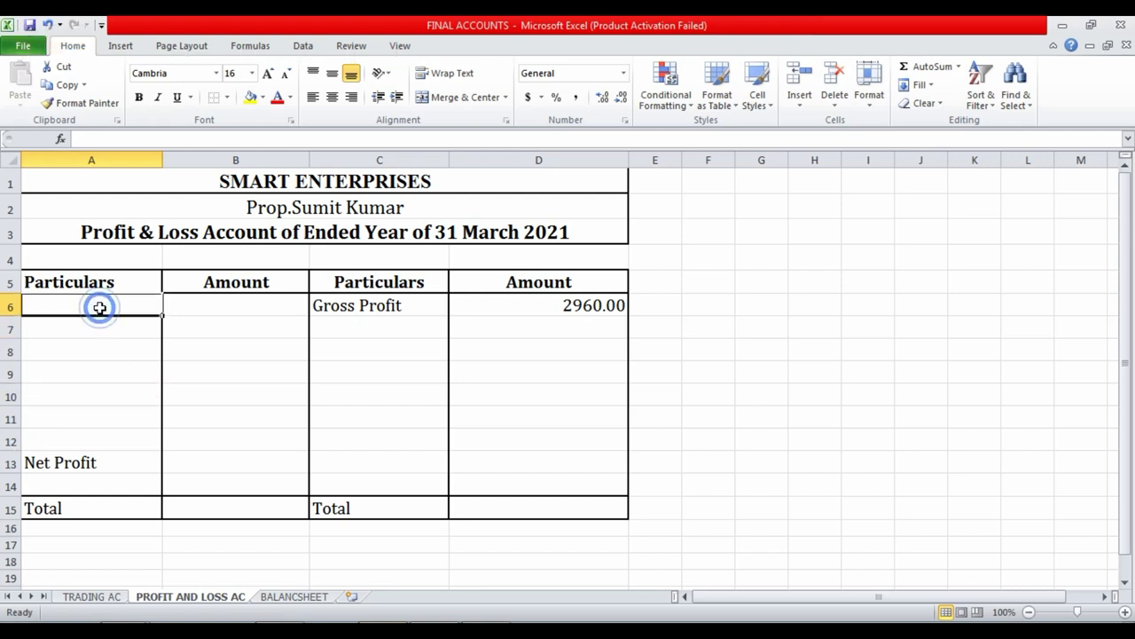
text(Gen)
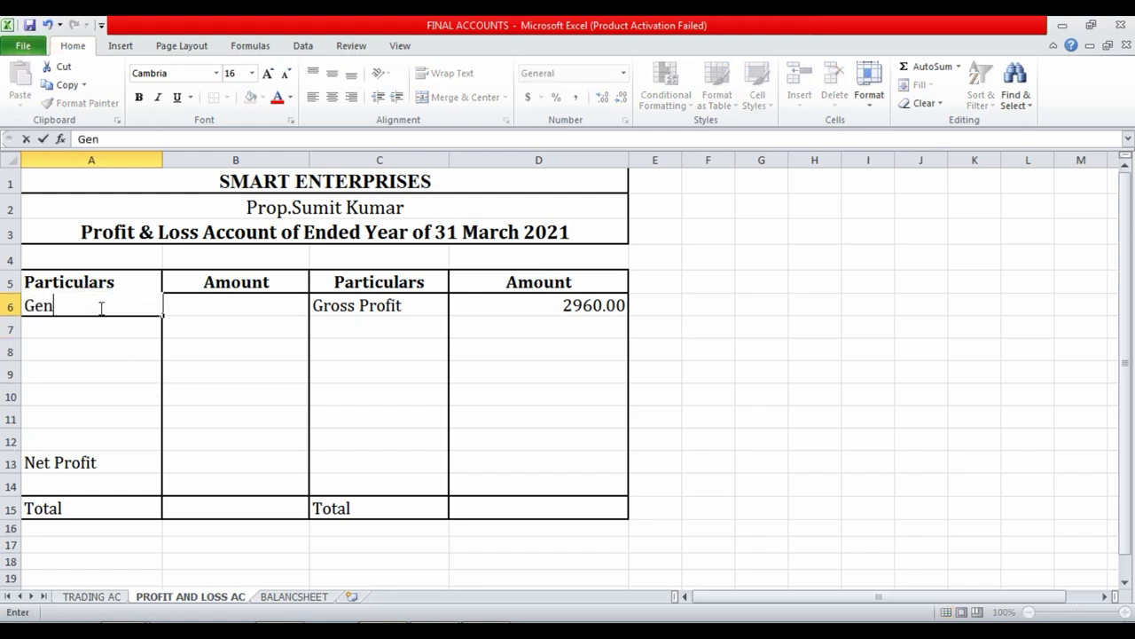
text(ta)
key(BackSpace)
key(BackSpace)
text(ral )
text(Exp)
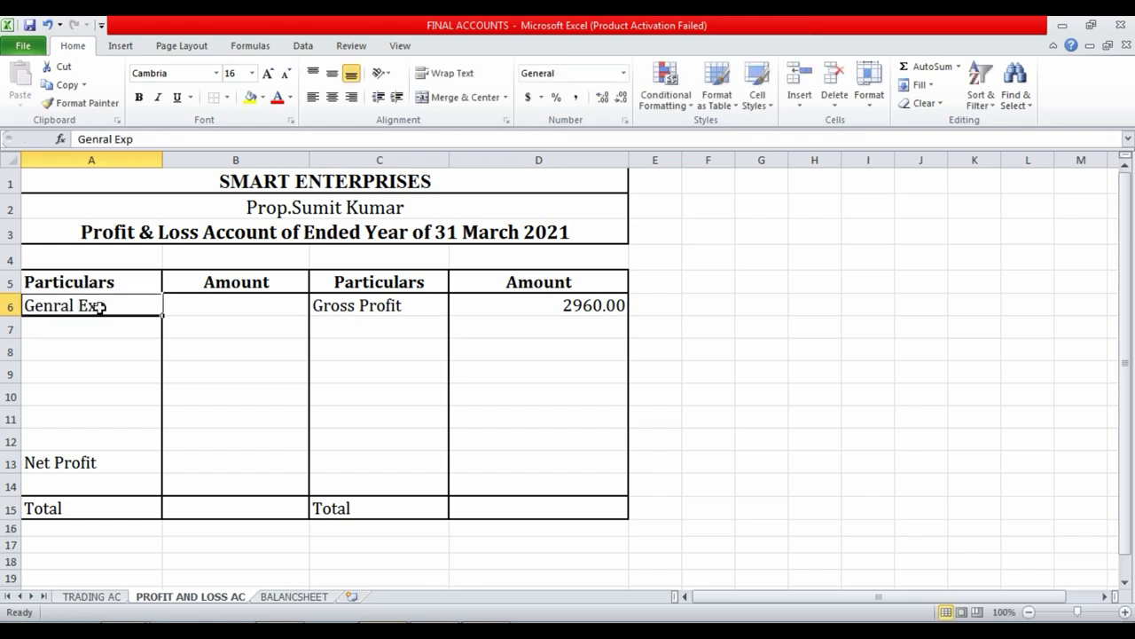
key(Tab)
key(Return)
Add 'Salary Exp' and 'Shop Rent' in A7 and A8, then check TallyPrime's expense amounts.
key(alt+Tab)
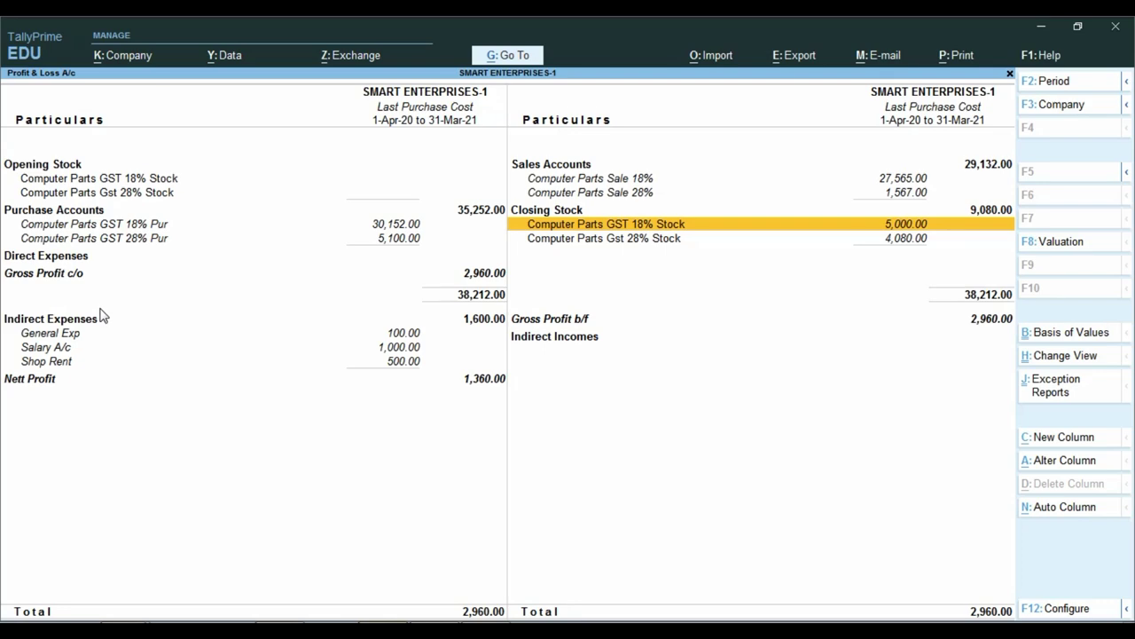
key(alt+Tab)
text(S)
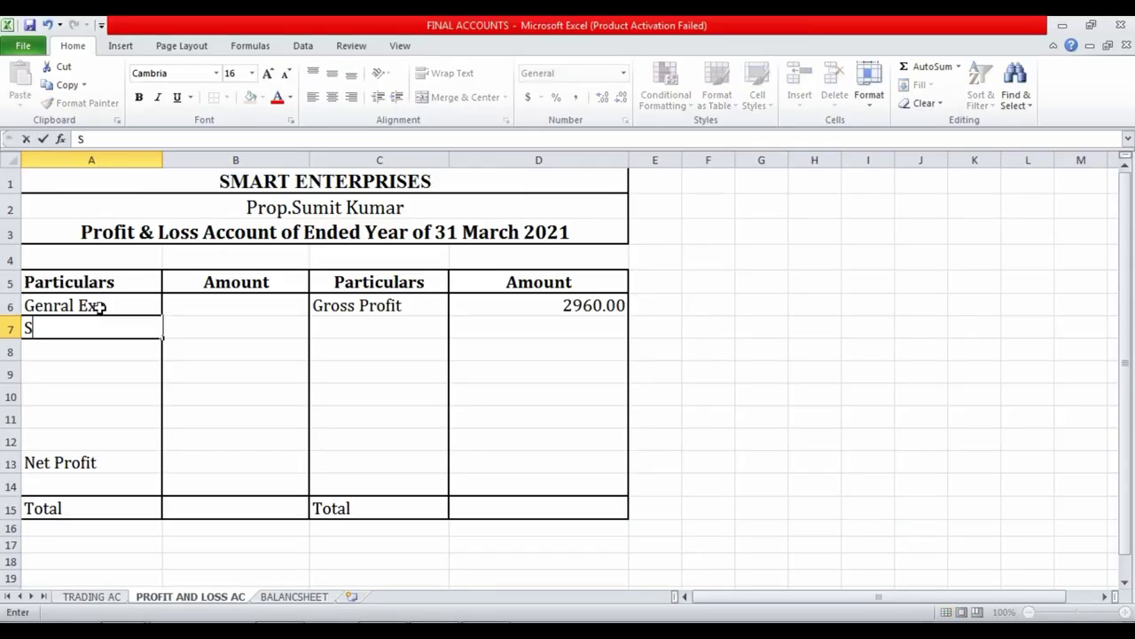
text(alary E)
text(xp)
key(Return)
text(S)
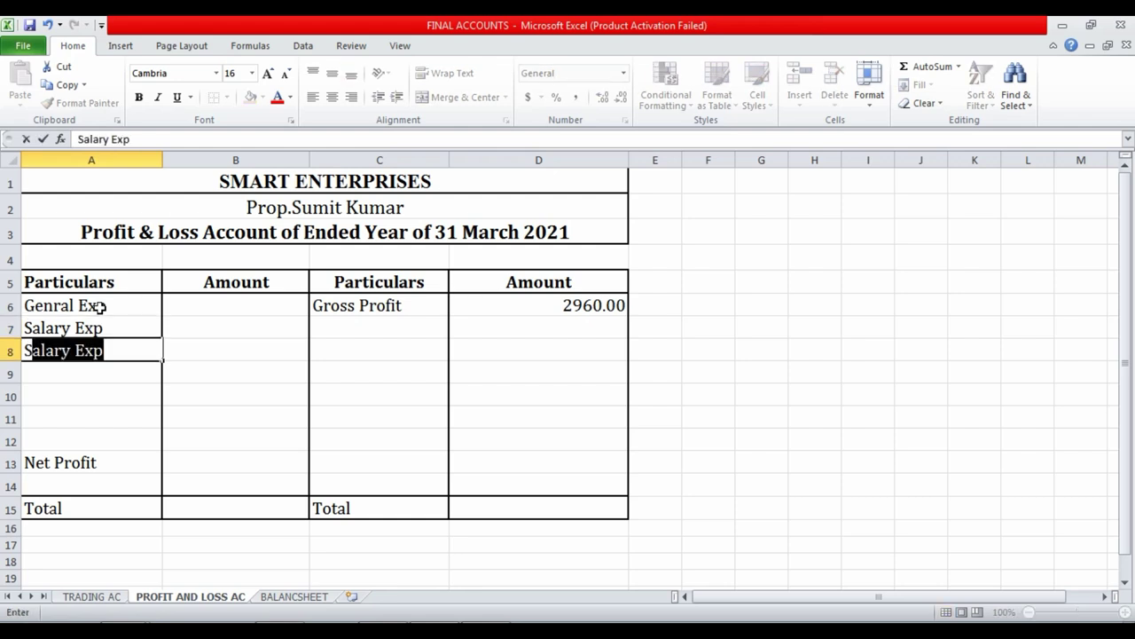
text(hop Rent)
key(Return)
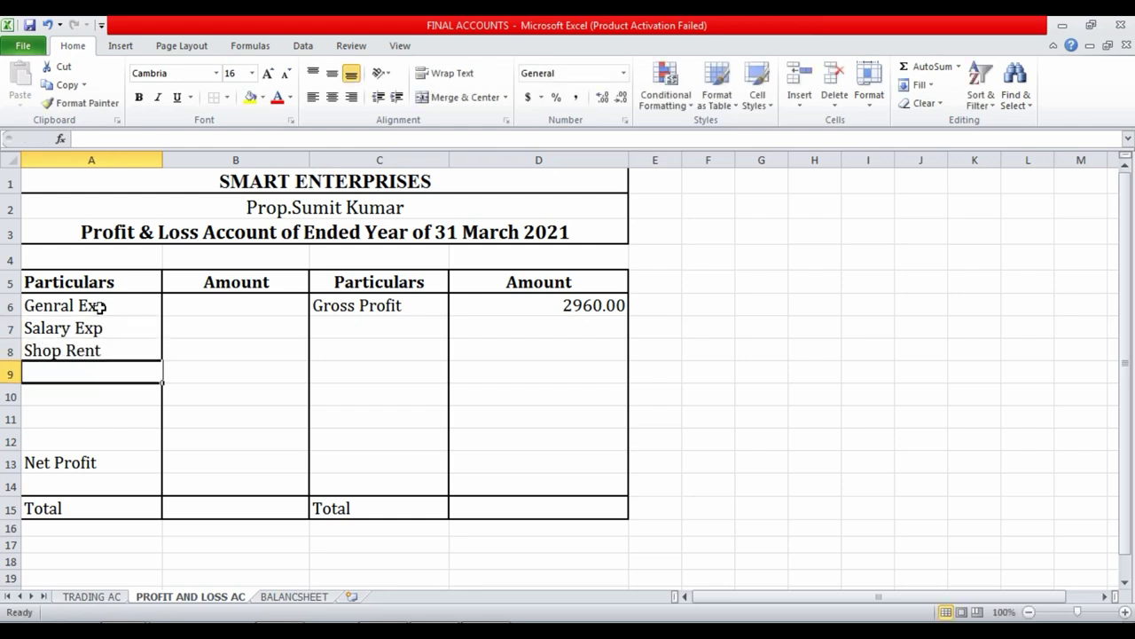
click(100, 306)
key(Right)
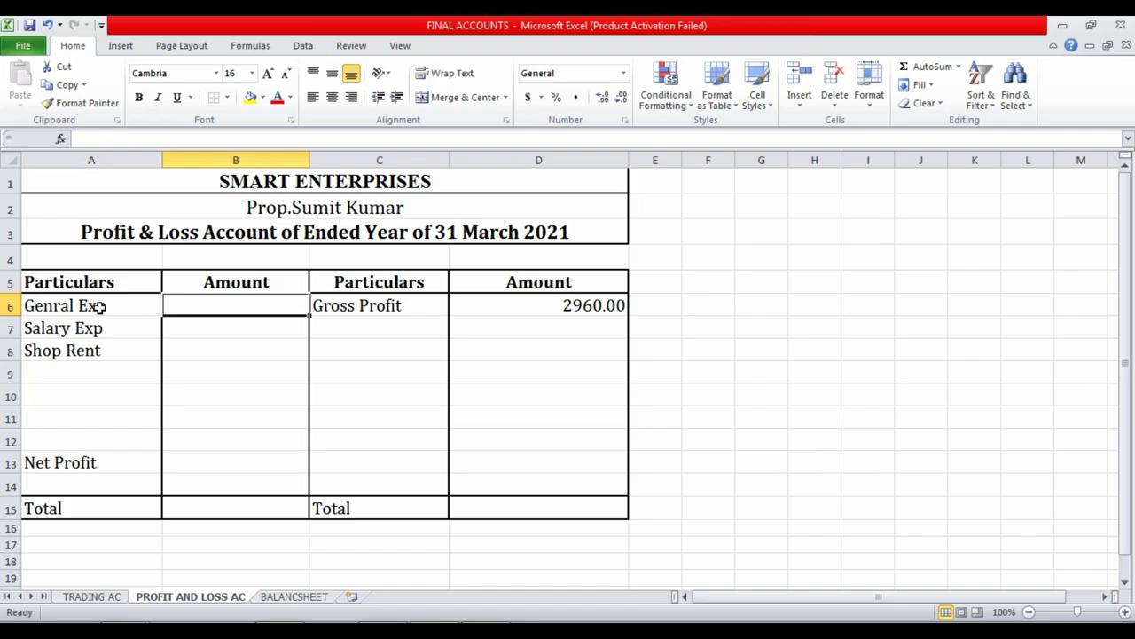
key(alt+Tab)
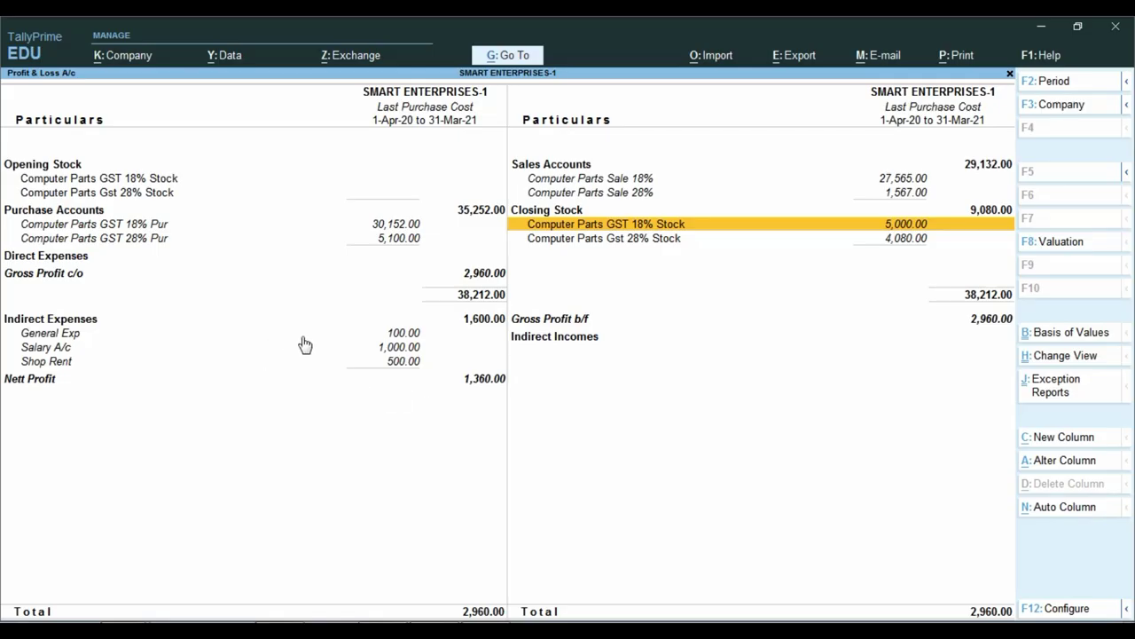
Copy Tally's expense amounts 100, 1000 and 500 into B6, B7 and B8.
key(ctrl)
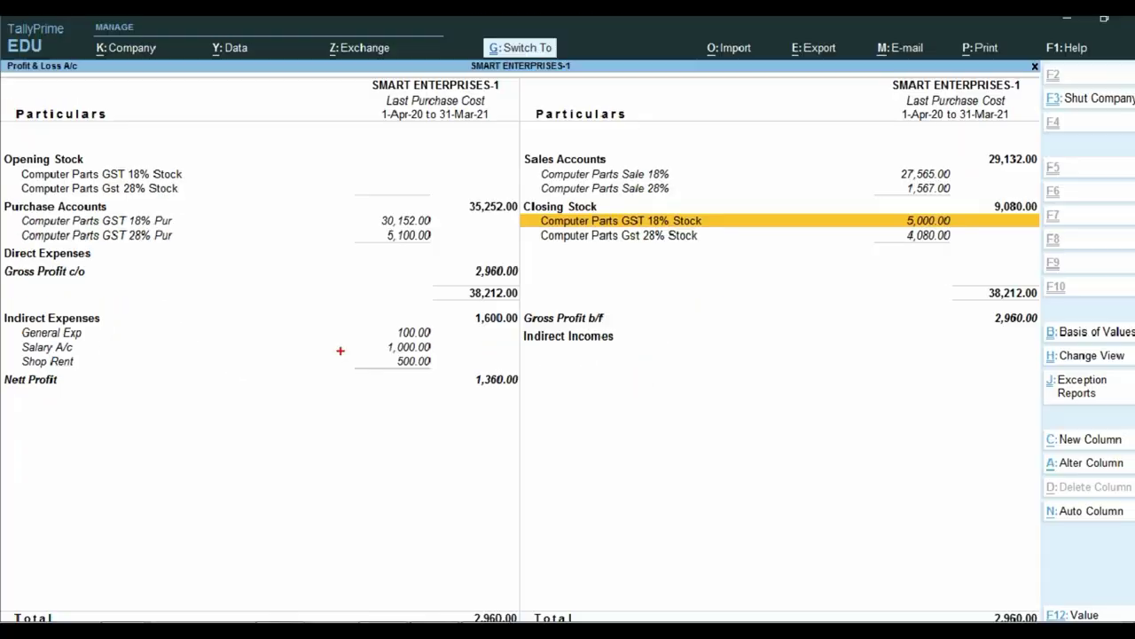
key(alt+Tab)
text(1)
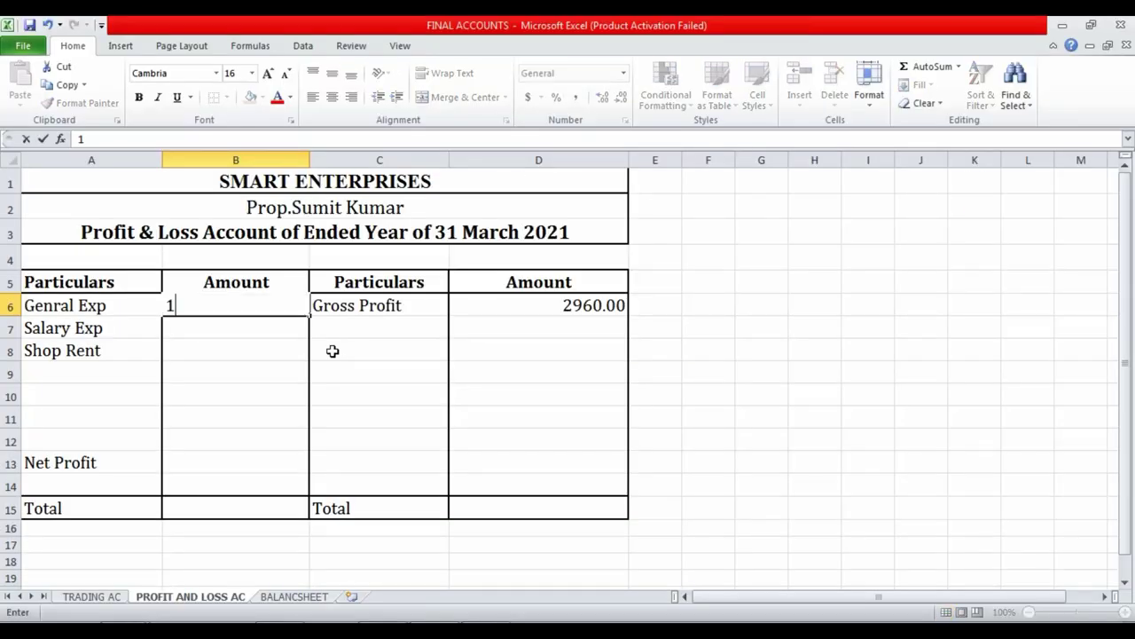
text(00)
key(Return)
key(alt+Tab)
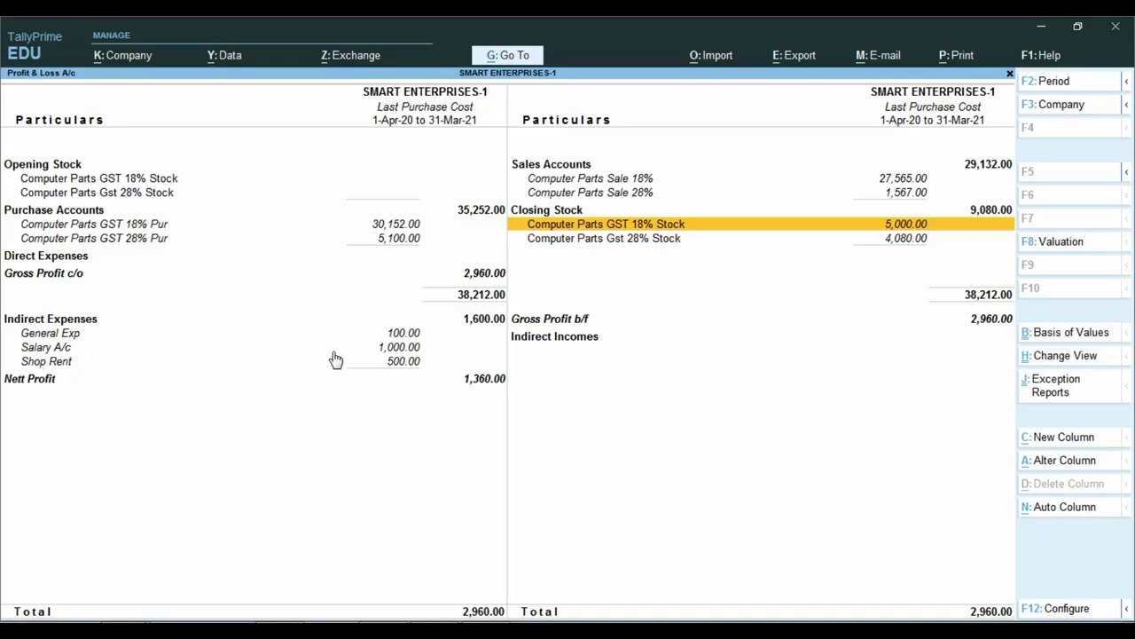
key(alt+Tab)
text(1,000)
key(Return)
key(alt+Tab)
key(alt+Tab)
text(5)
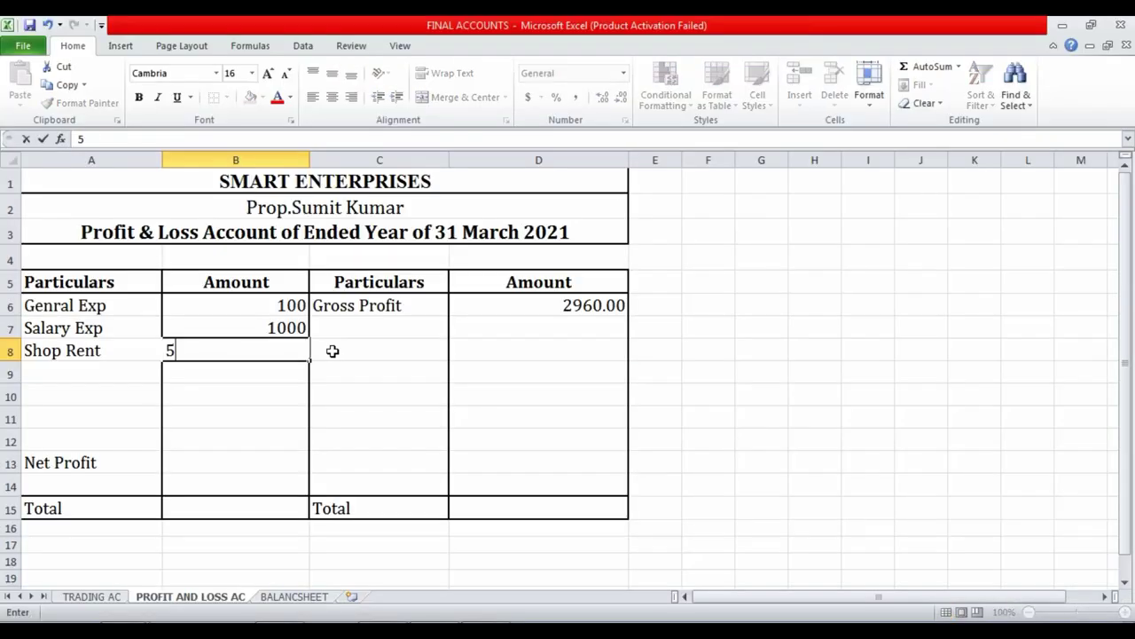
text(00)
key(Return)
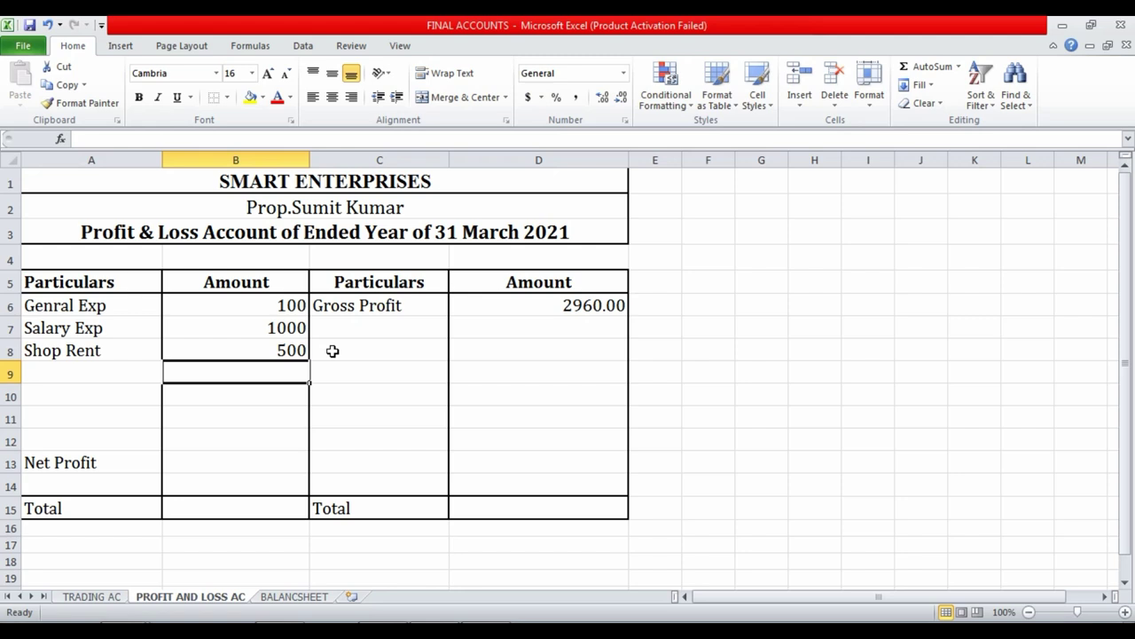
Format both Amount columns, B6:B15 and D6:D15, as Number with two decimal places.
drag(258, 305, 243, 501)
click(623, 72)
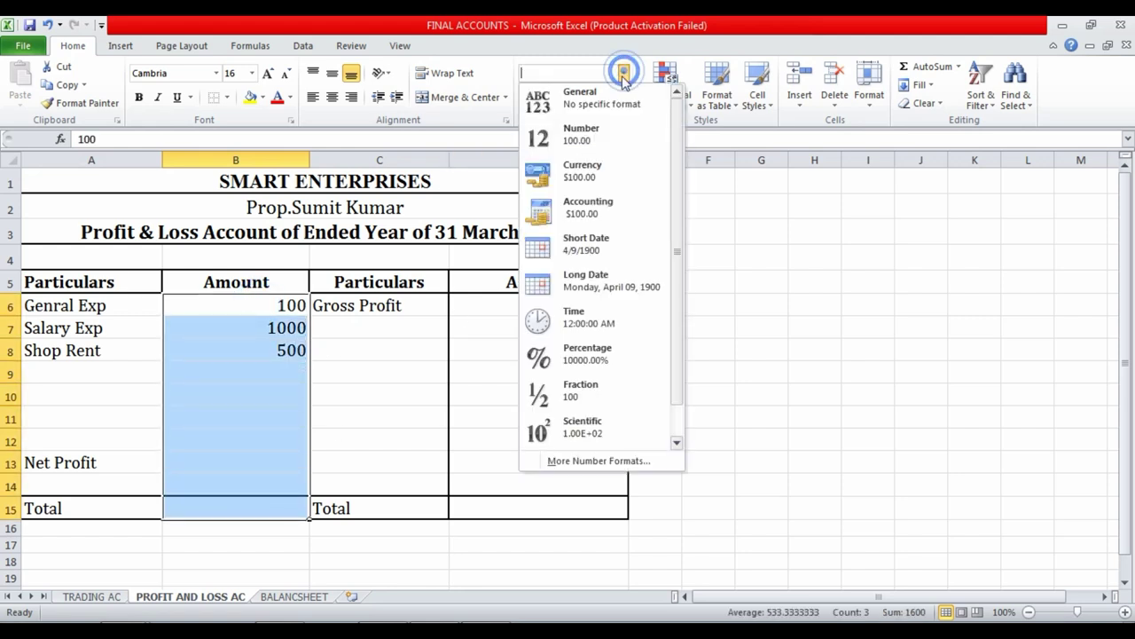
click(589, 135)
click(701, 355)
drag(573, 305, 550, 505)
click(624, 73)
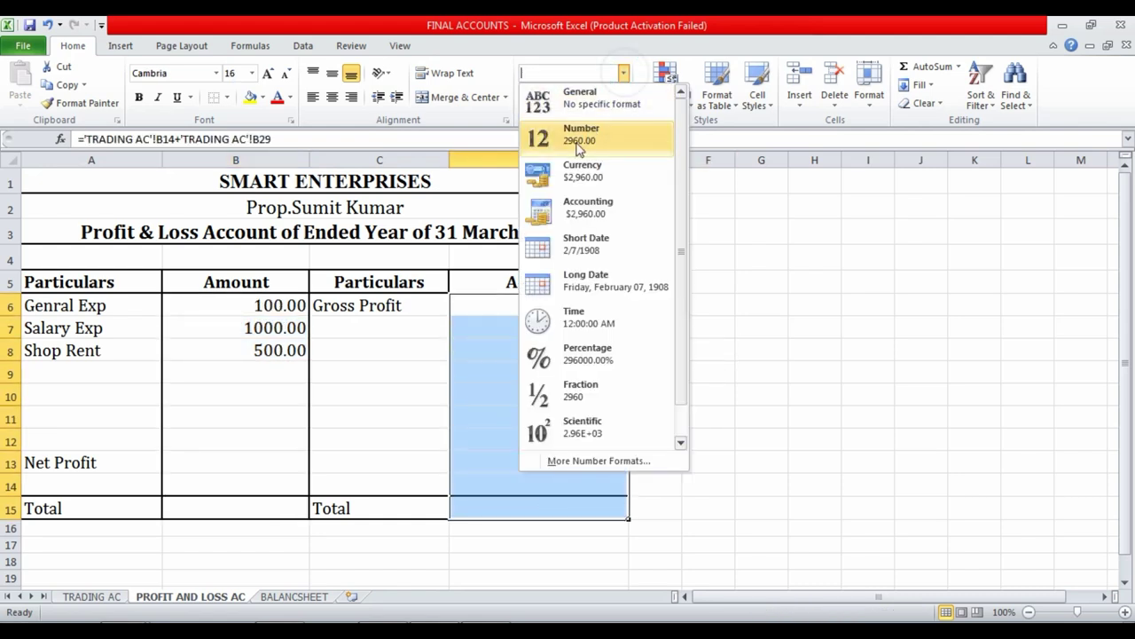
click(579, 140)
click(706, 283)
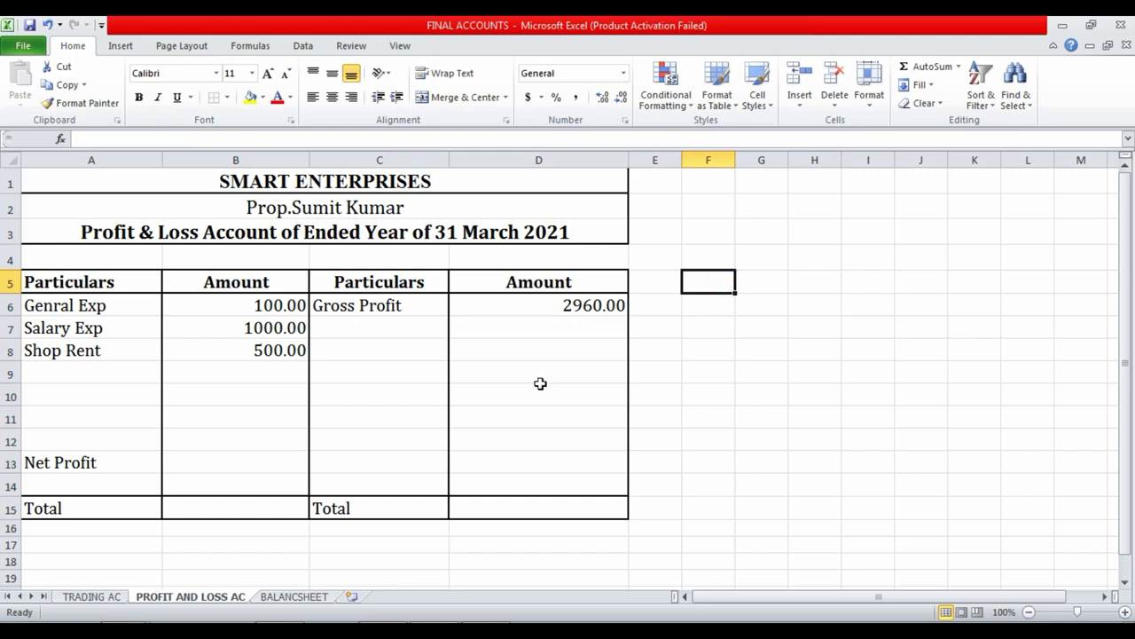
AutoSum the right Amount column D6:D15 so the credit Total reads 2960.00.
click(586, 323)
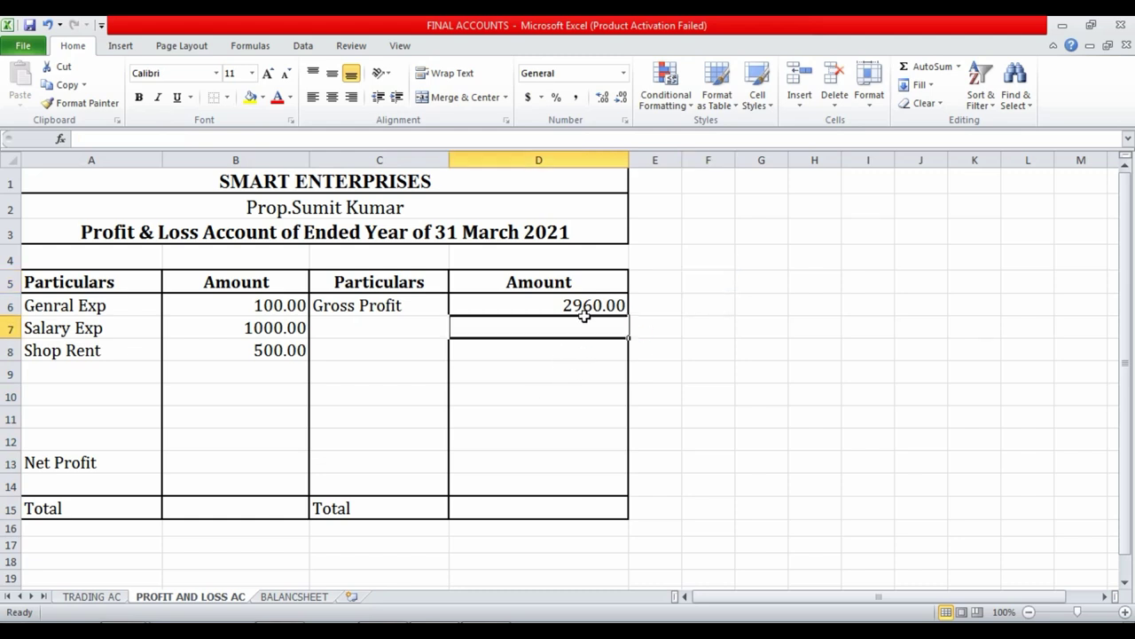
click(585, 304)
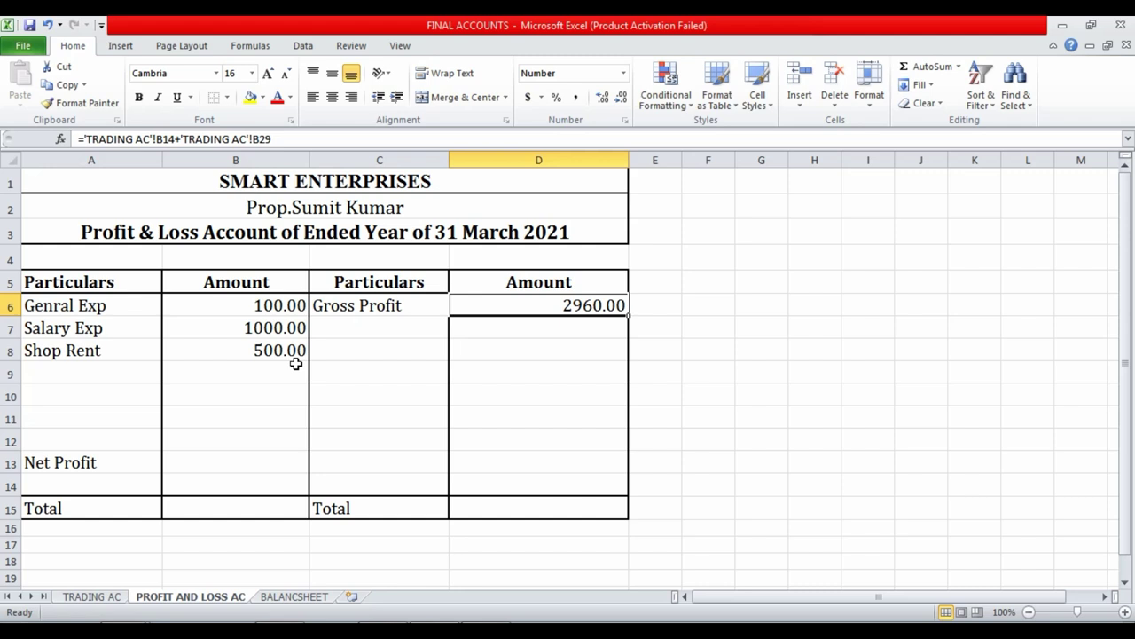
click(565, 509)
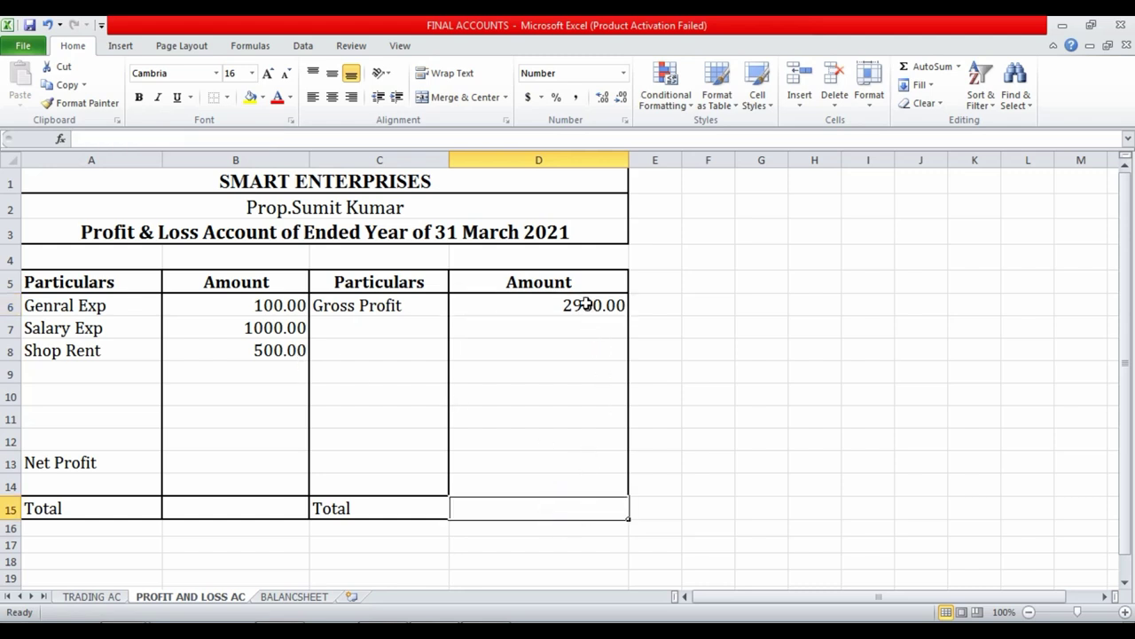
drag(586, 305, 573, 502)
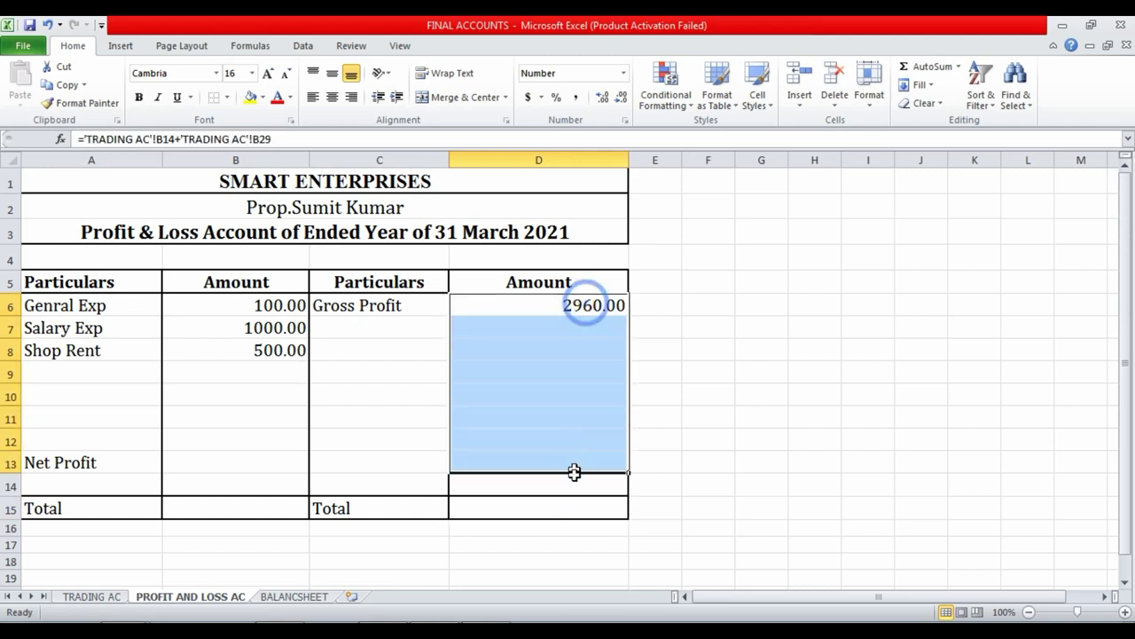
click(926, 69)
click(710, 462)
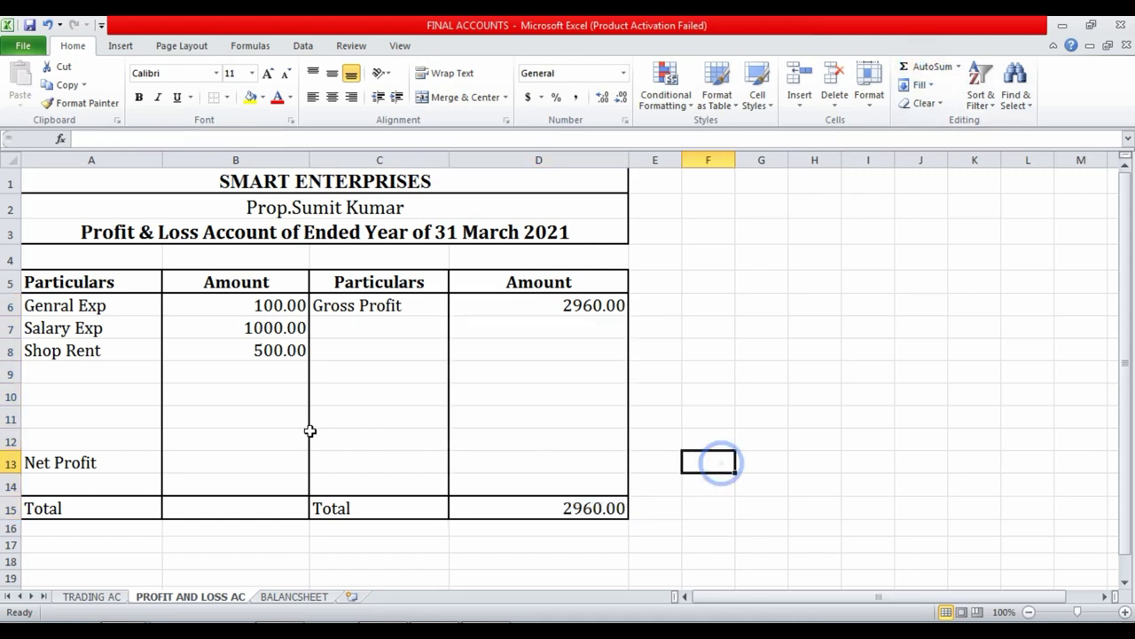
click(210, 462)
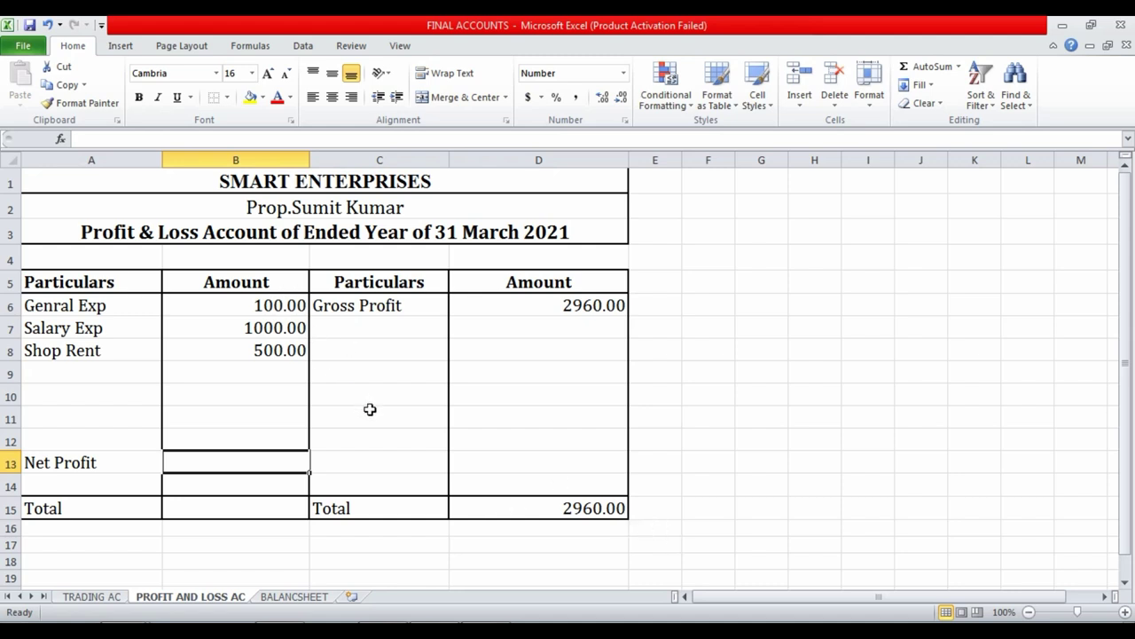
Enter =D15-B8-B7-B6 in B13 so Net Profit shows 1360.00.
text(=)
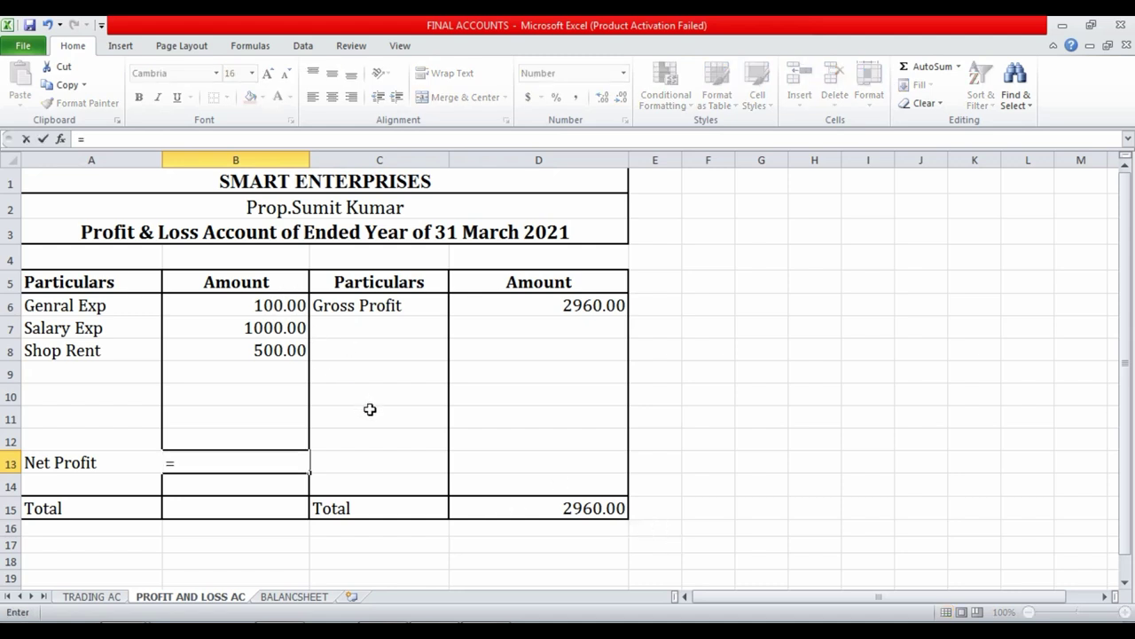
click(553, 507)
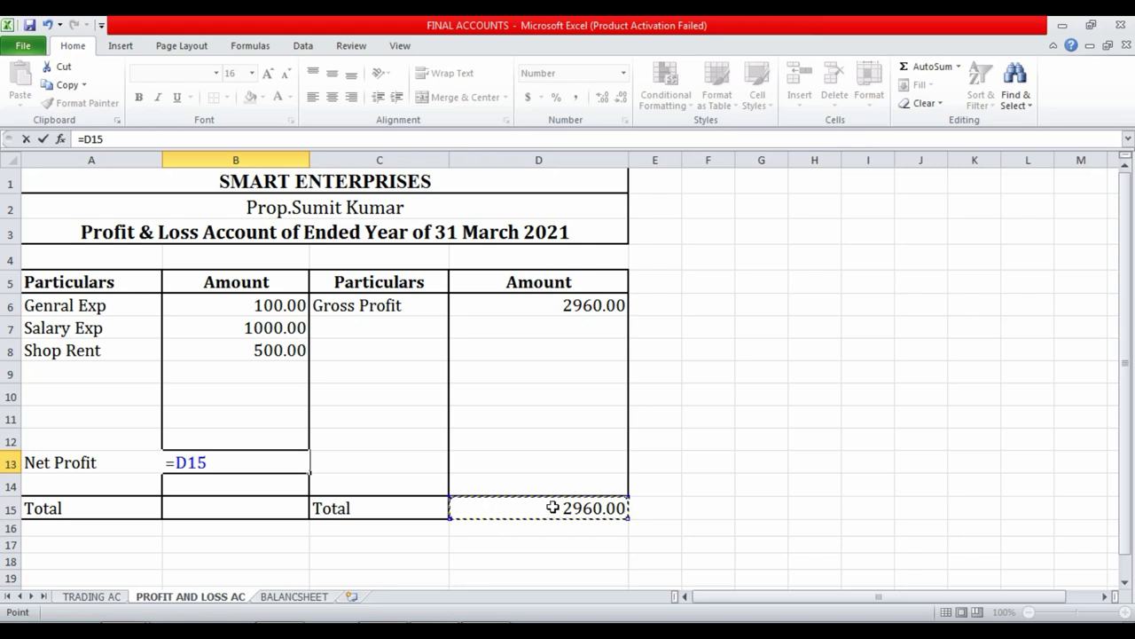
text(-)
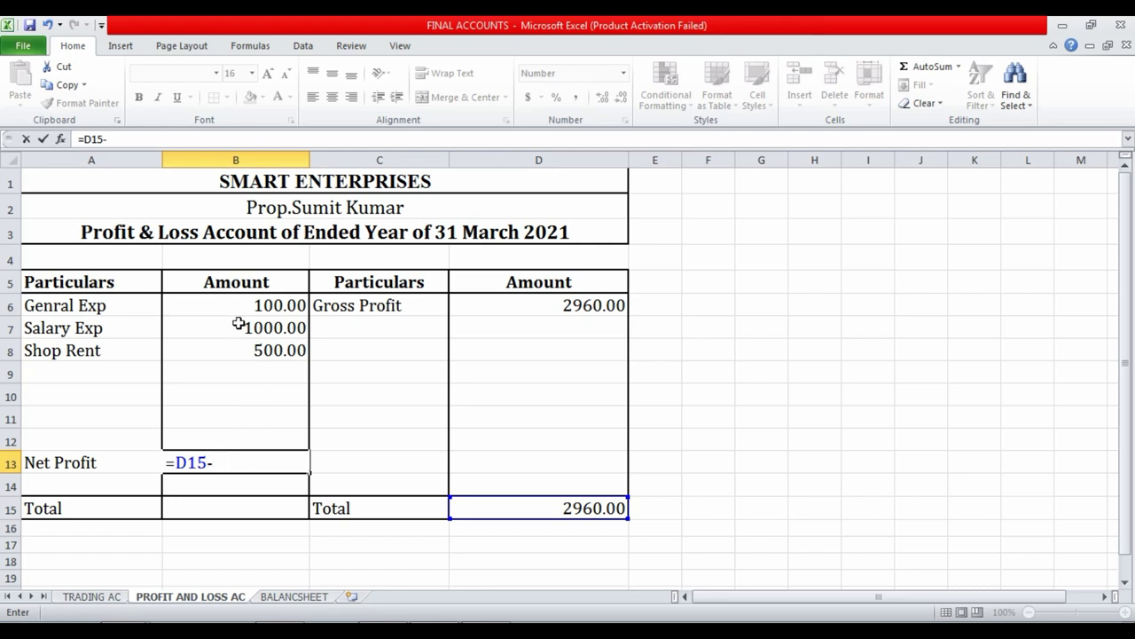
click(246, 352)
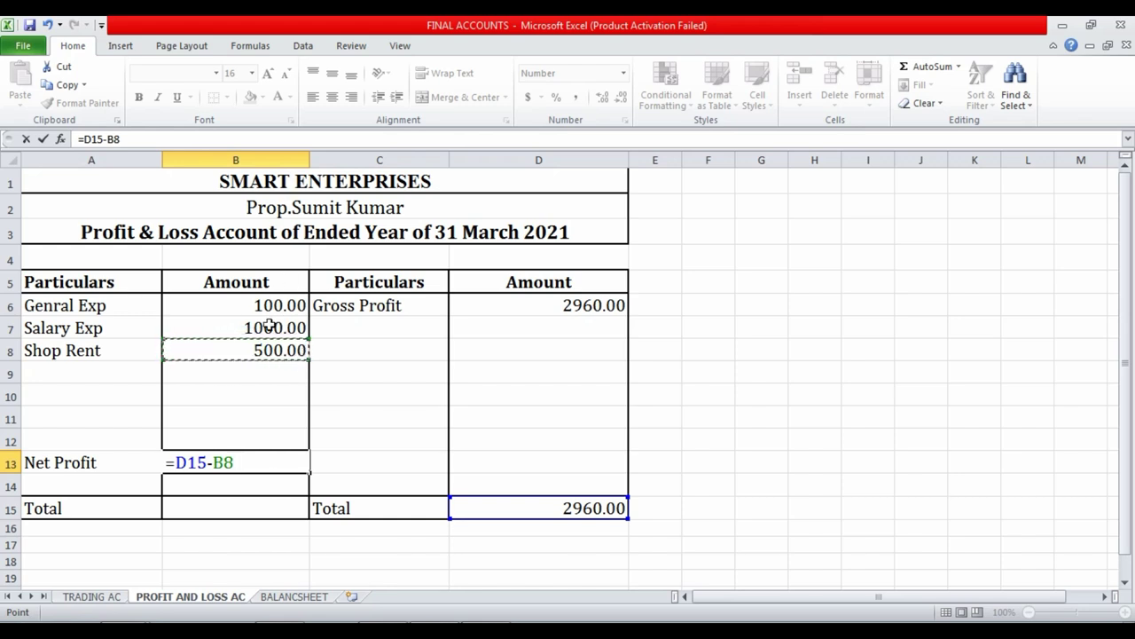
text(-)
click(244, 326)
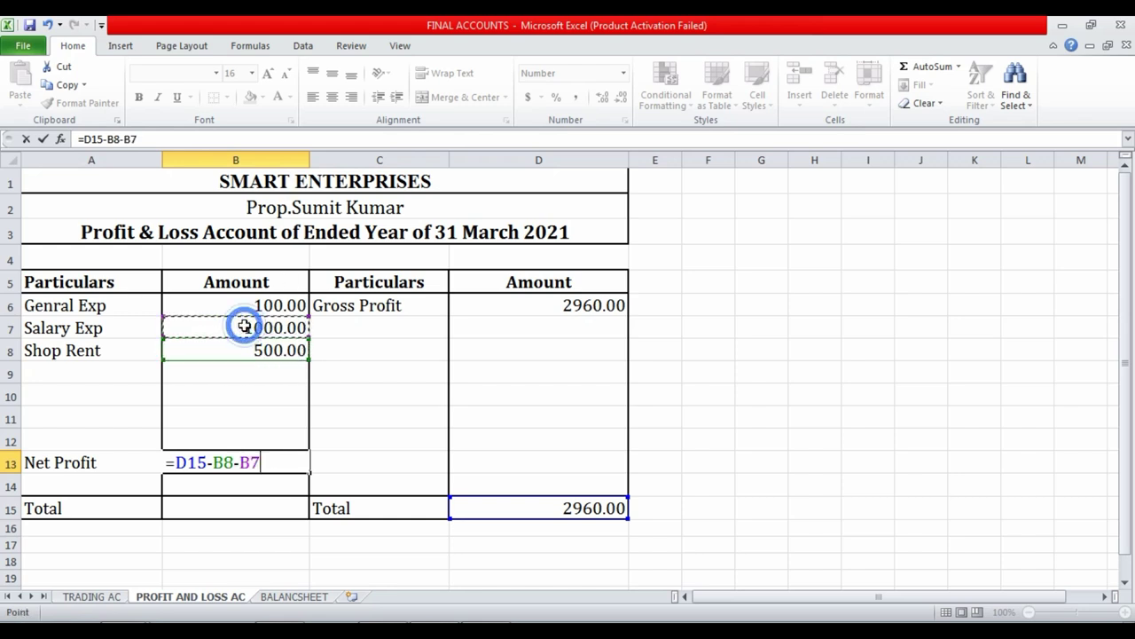
text(-)
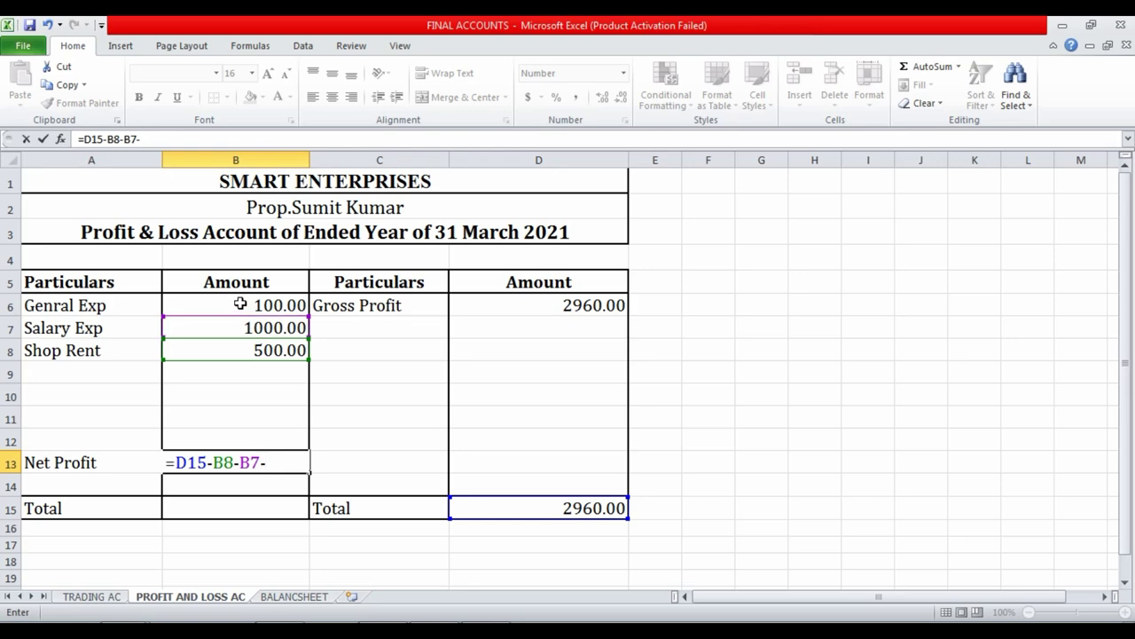
click(239, 303)
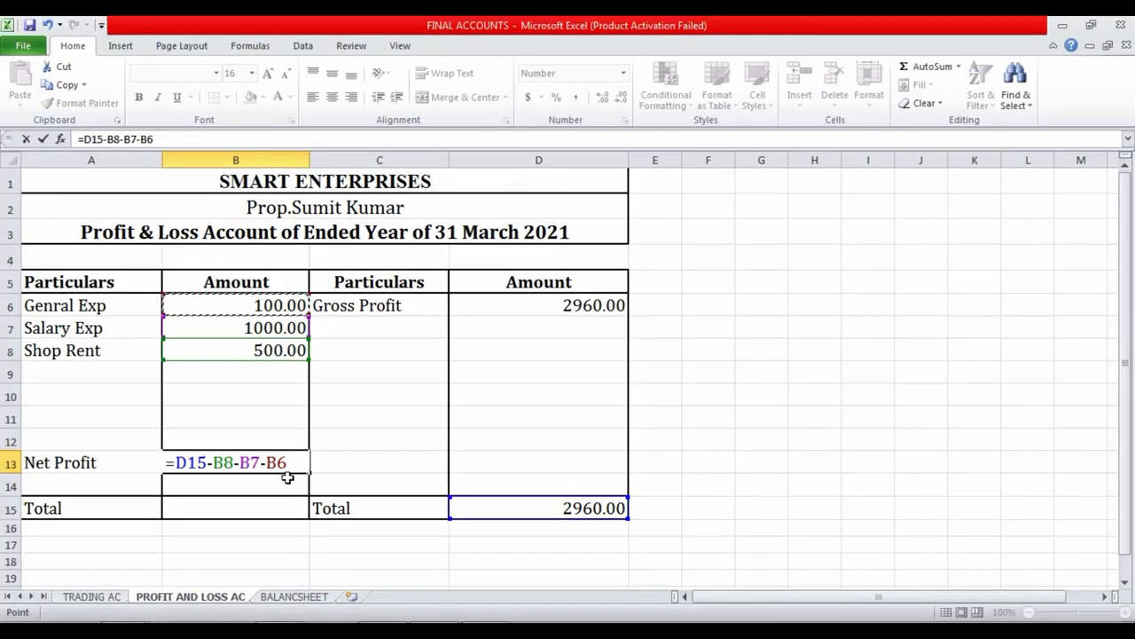
key(Return)
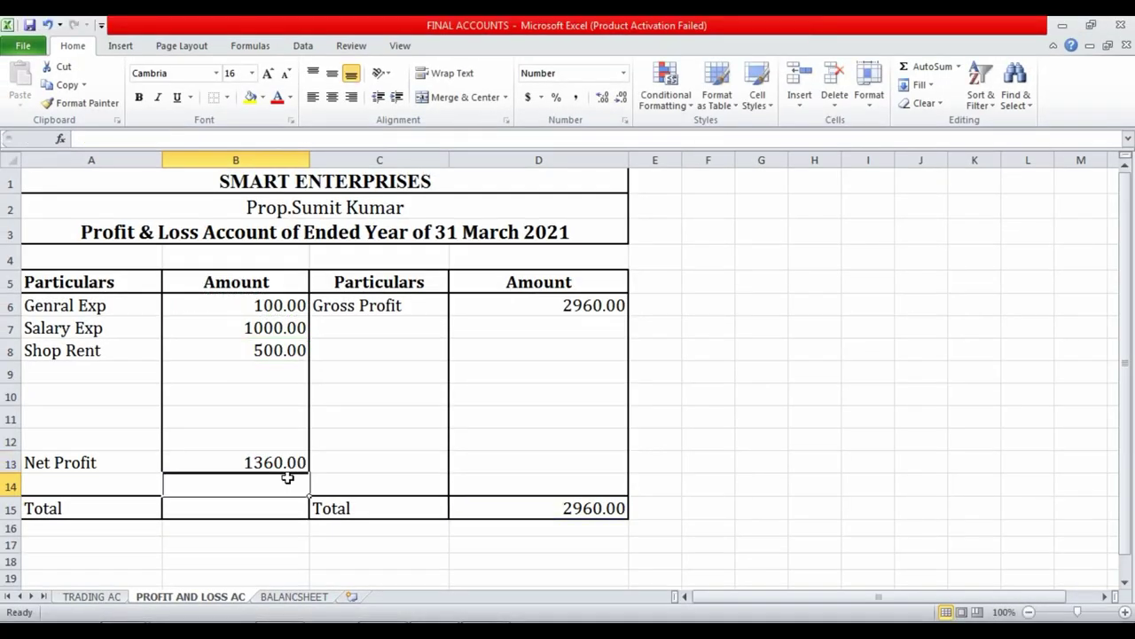
AutoSum the left Amount column B6:B16 so B15 shows 2960.00, matching the credit-side Total.
mouse_move(274, 305)
mouse_down()
mouse_move(236, 525)
mouse_move(253, 507)
mouse_up()
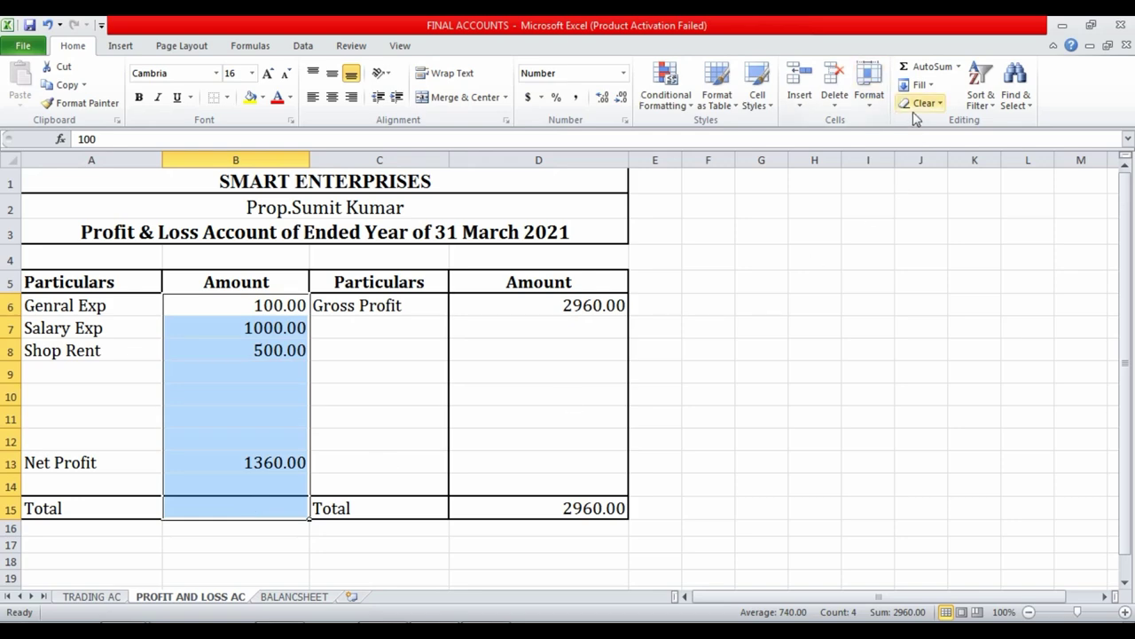
click(924, 66)
click(337, 544)
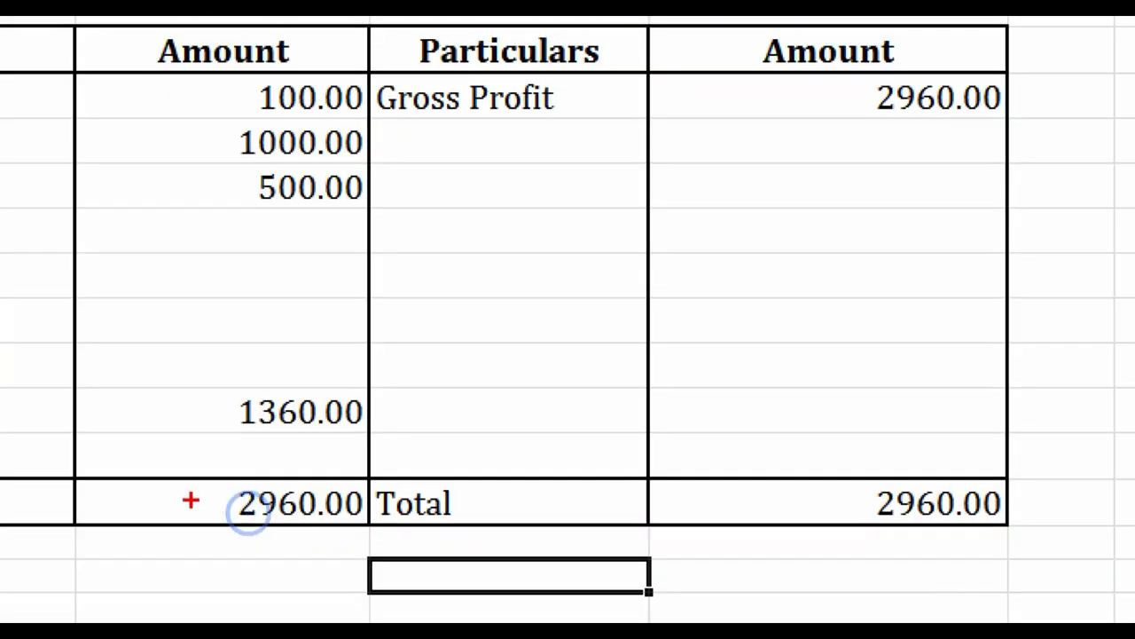
drag(195, 467, 390, 541)
drag(794, 461, 1003, 525)
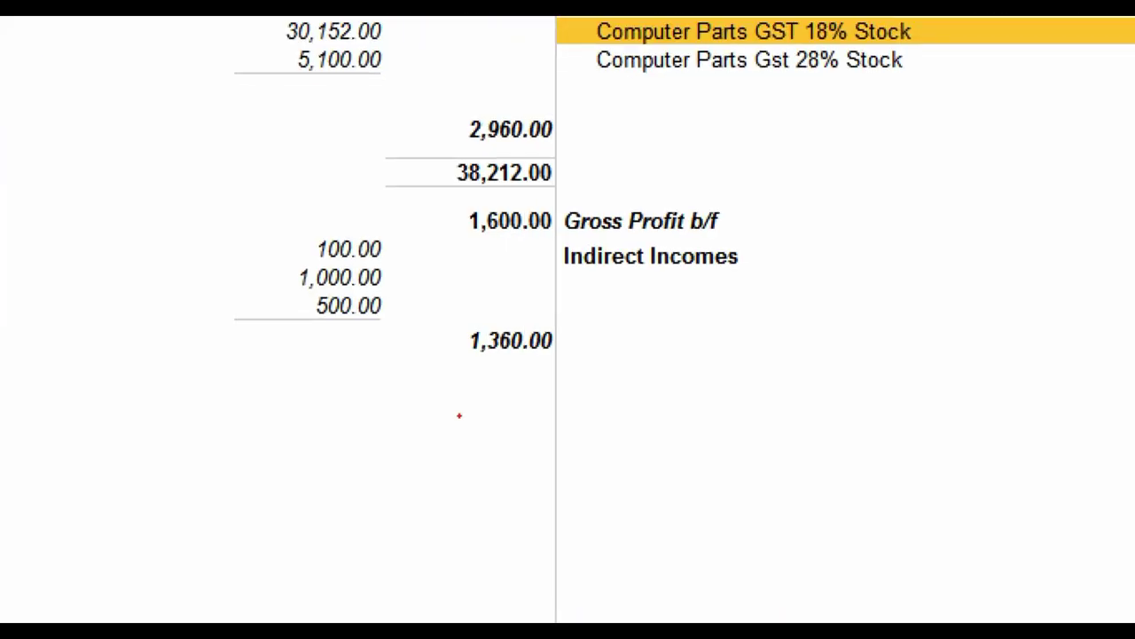
drag(431, 201, 754, 349)
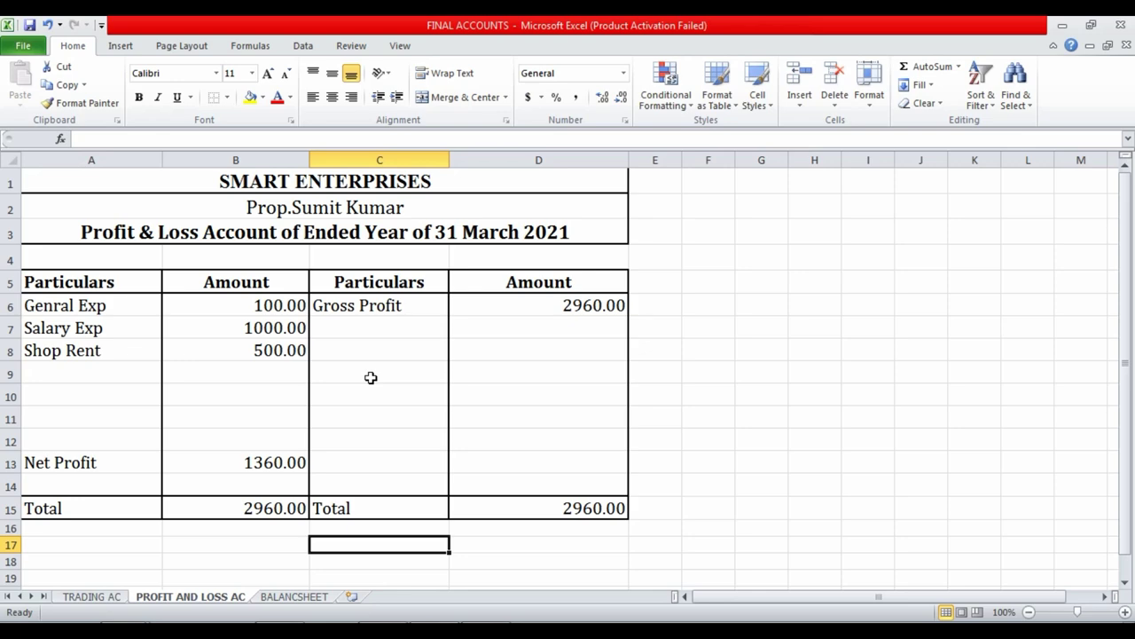
Go to the BALANCESHEET sheet and review its Liabilities and Assets headings in A5 and C5.
click(295, 597)
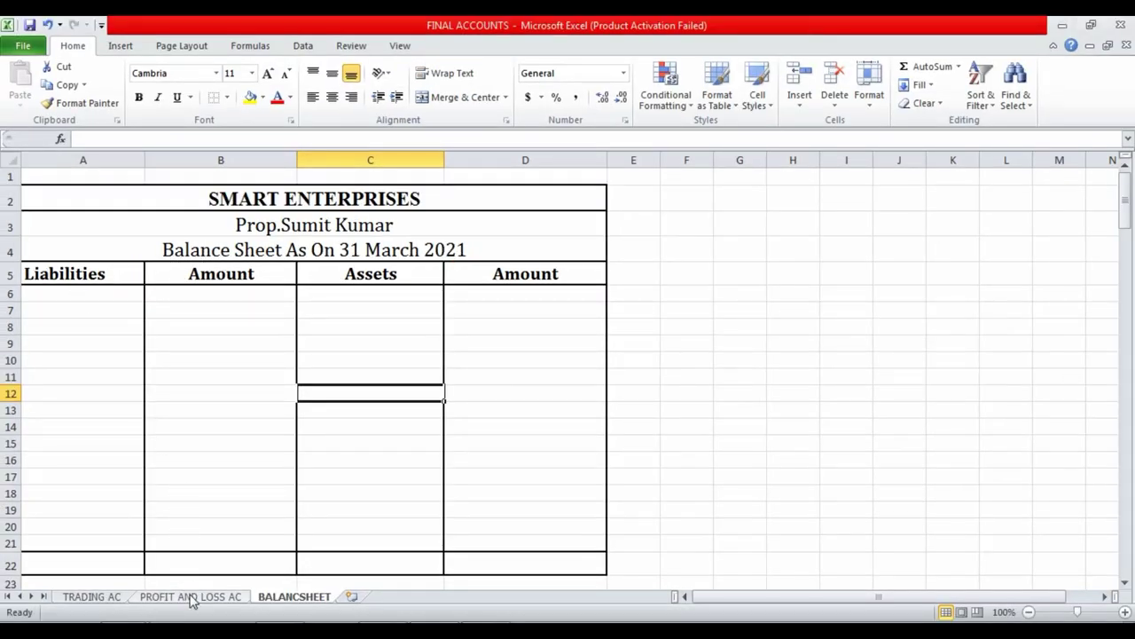
click(189, 596)
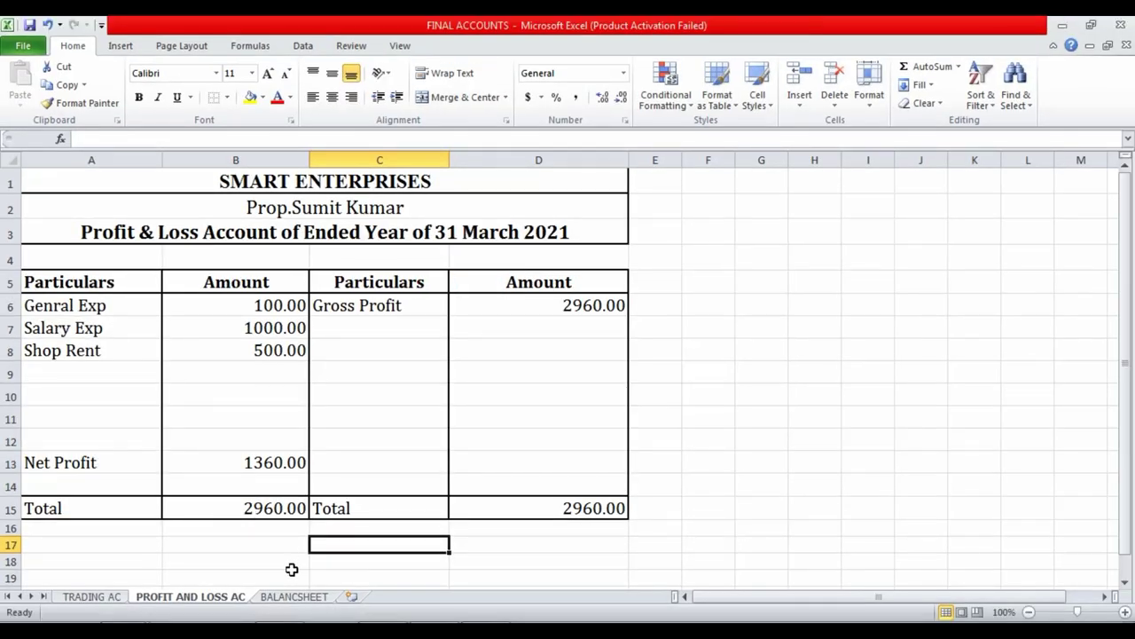
click(295, 597)
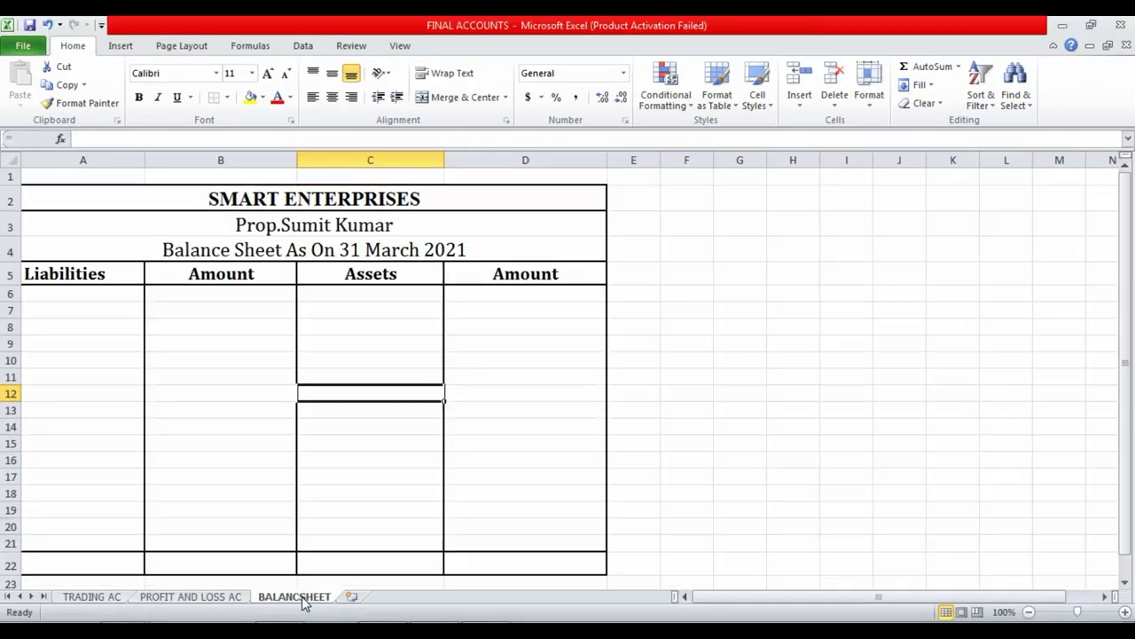
click(76, 273)
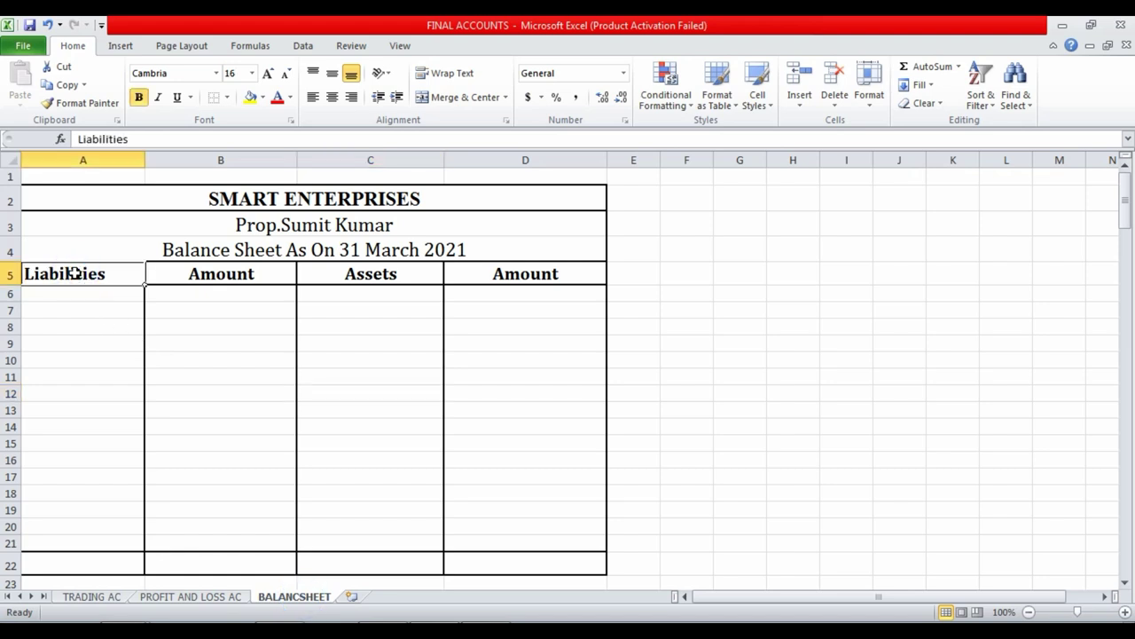
click(393, 277)
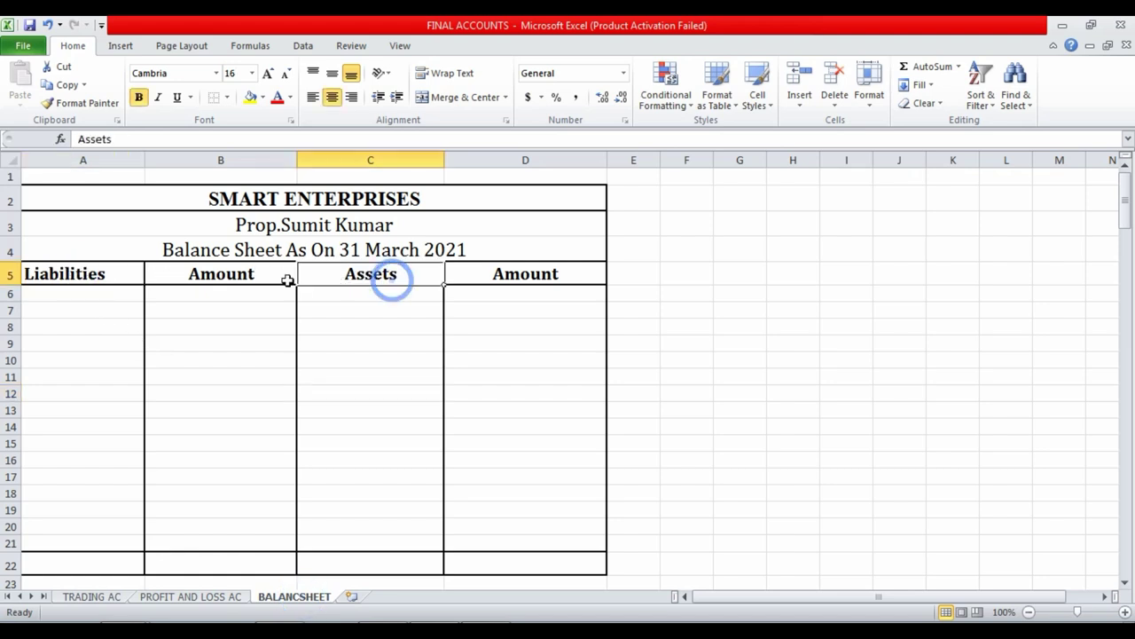
click(110, 271)
click(338, 275)
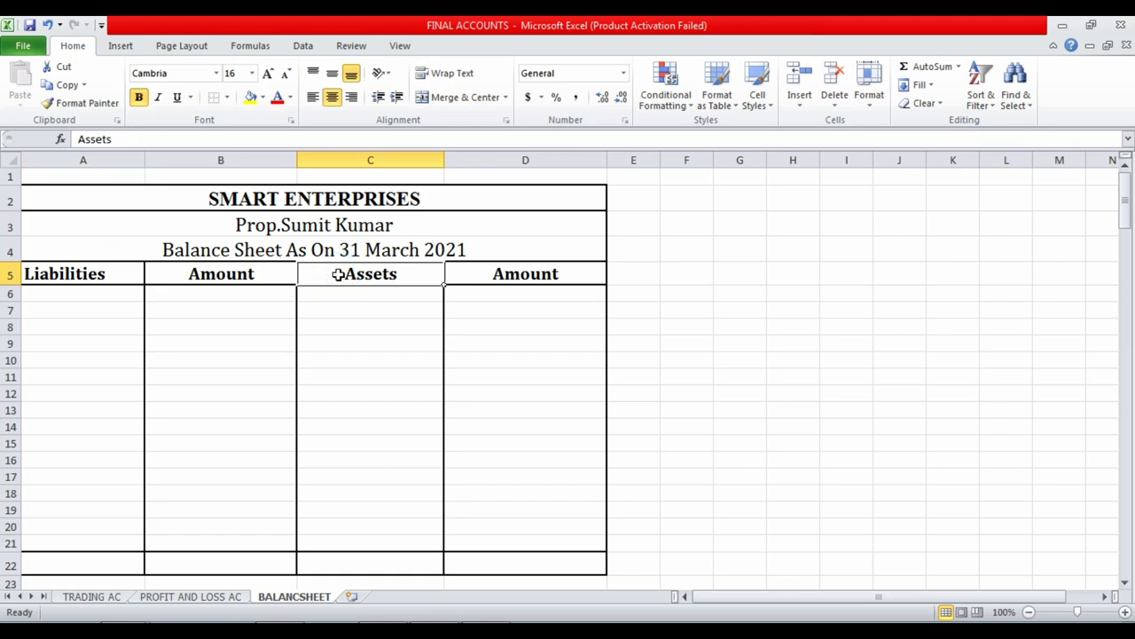
Enter 'Capital A/c' in A7, then check the figures in TallyPrime's Balance Sheet.
click(87, 307)
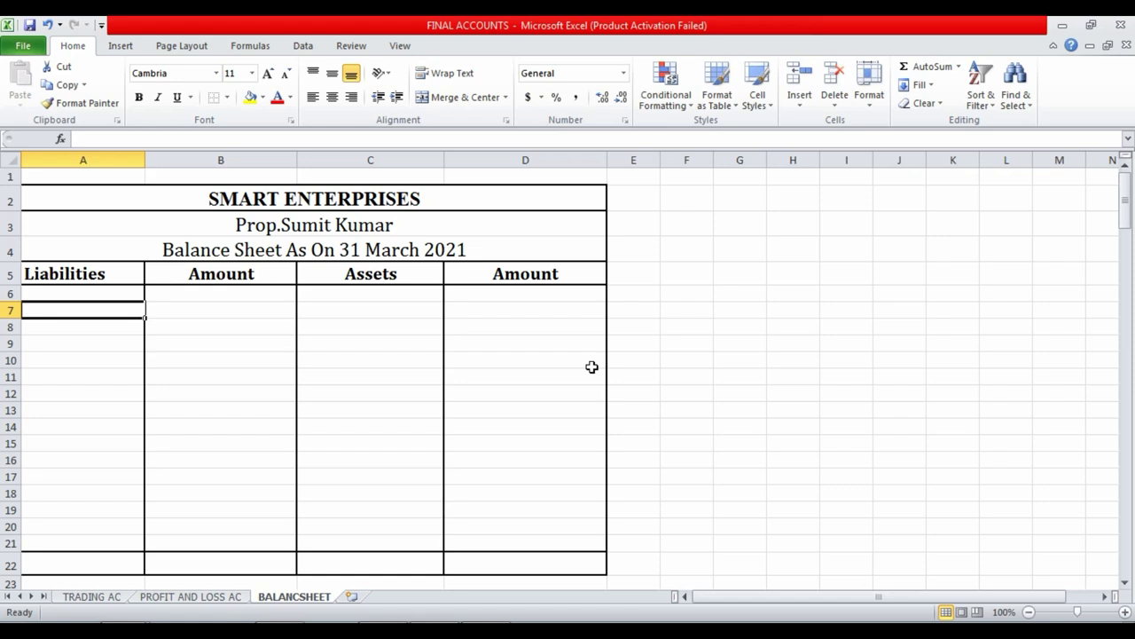
text(Capital )
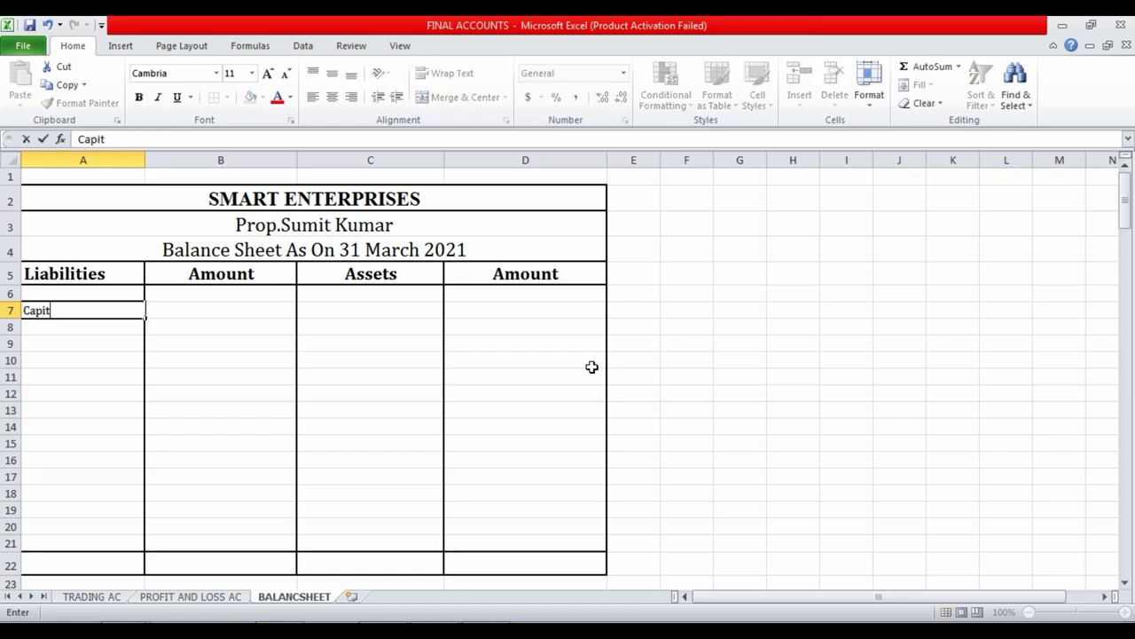
text(A/)
text(c)
key(Return)
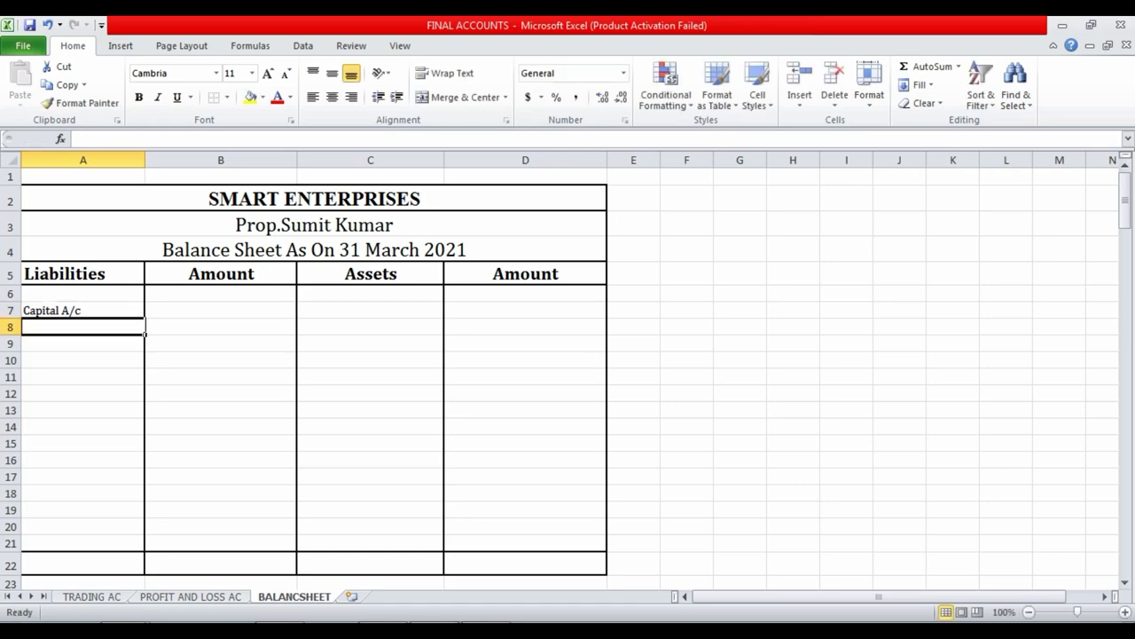
key(alt+Tab)
key(Escape)
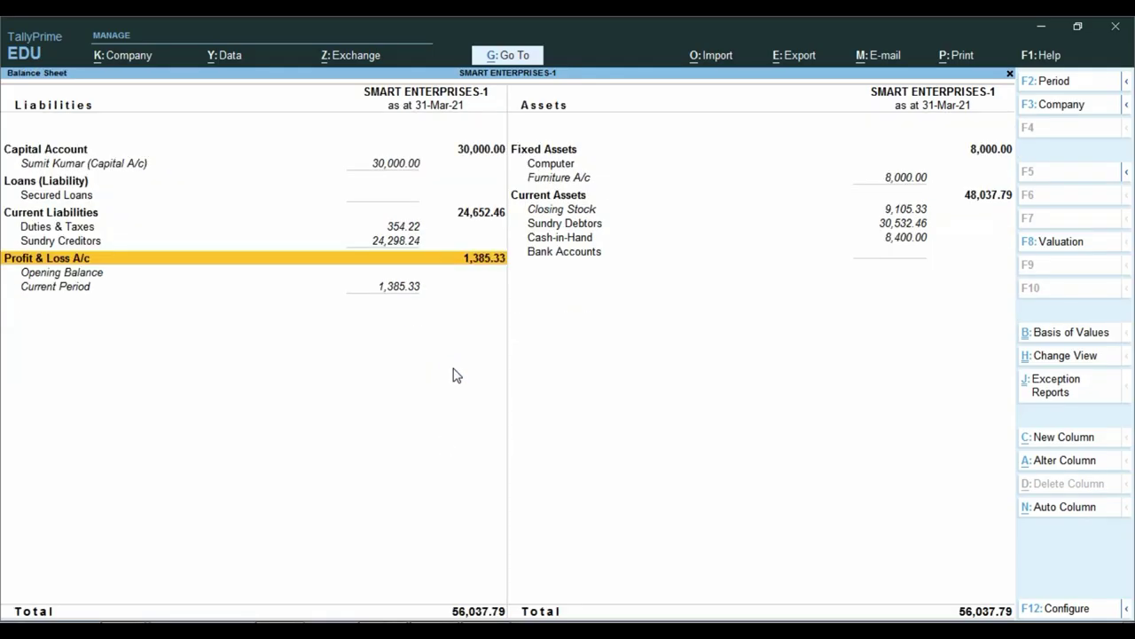
key(Escape)
key(Return)
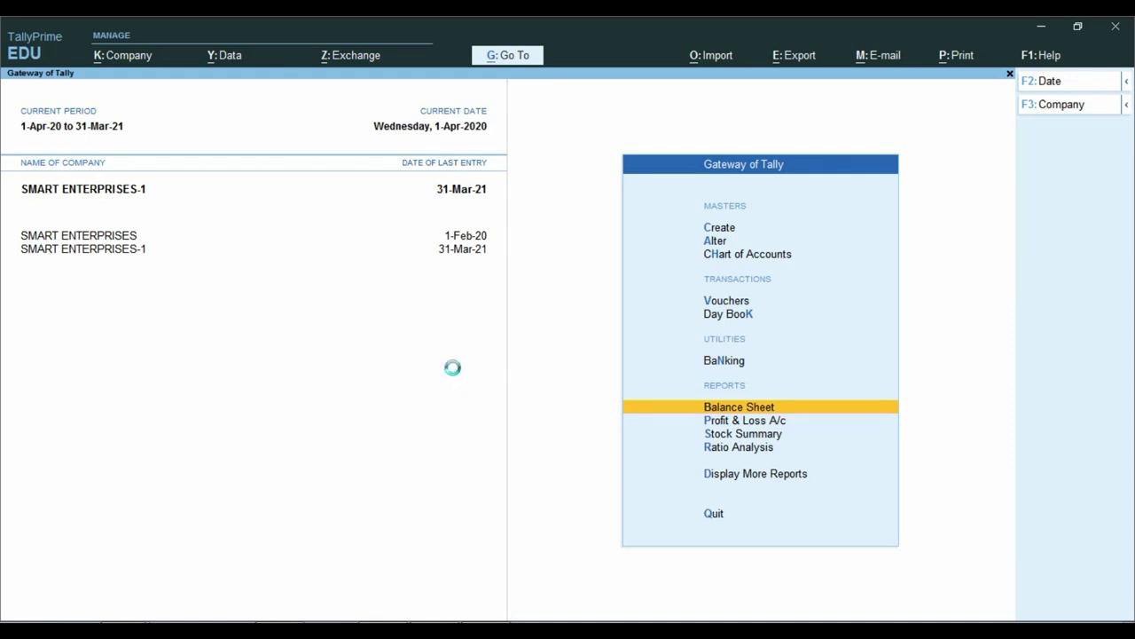
key(alt+F1)
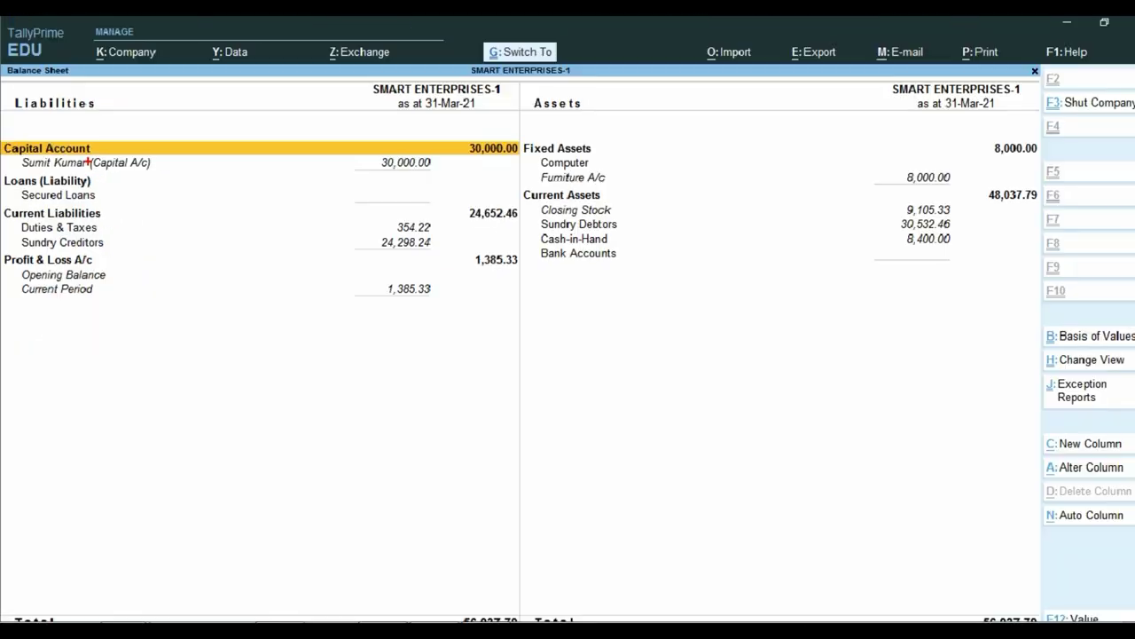
key(alt+Tab)
Enter the proprietor's name in A8 under Capital A/c and move to B8 for the amount.
text(Su)
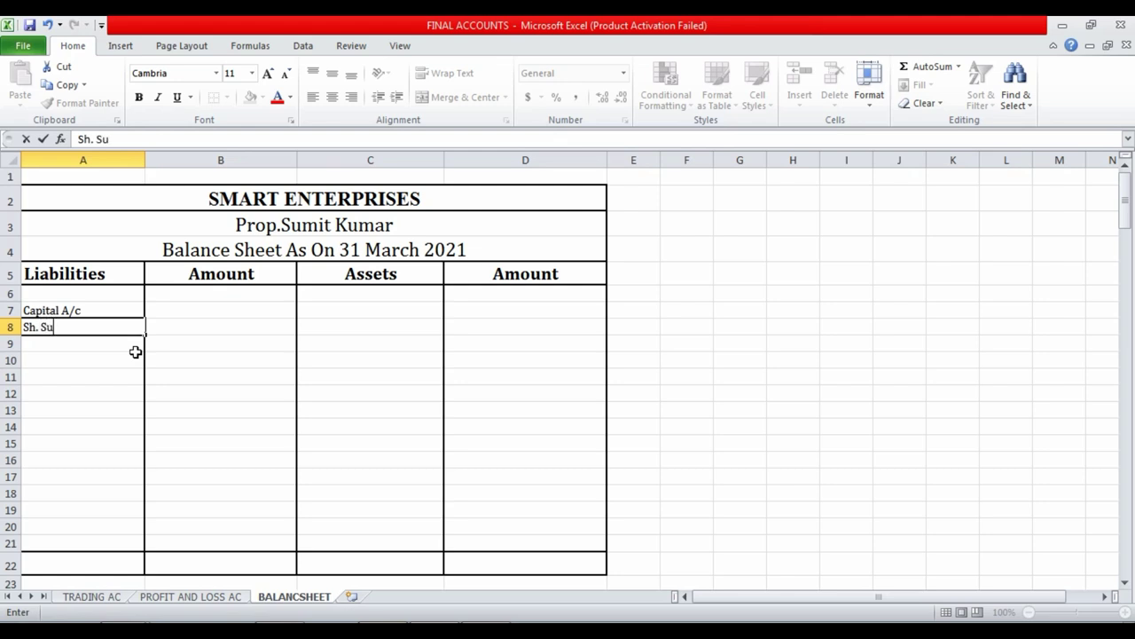
text(mit )
text(Kumar)
key(Return)
key(Up)
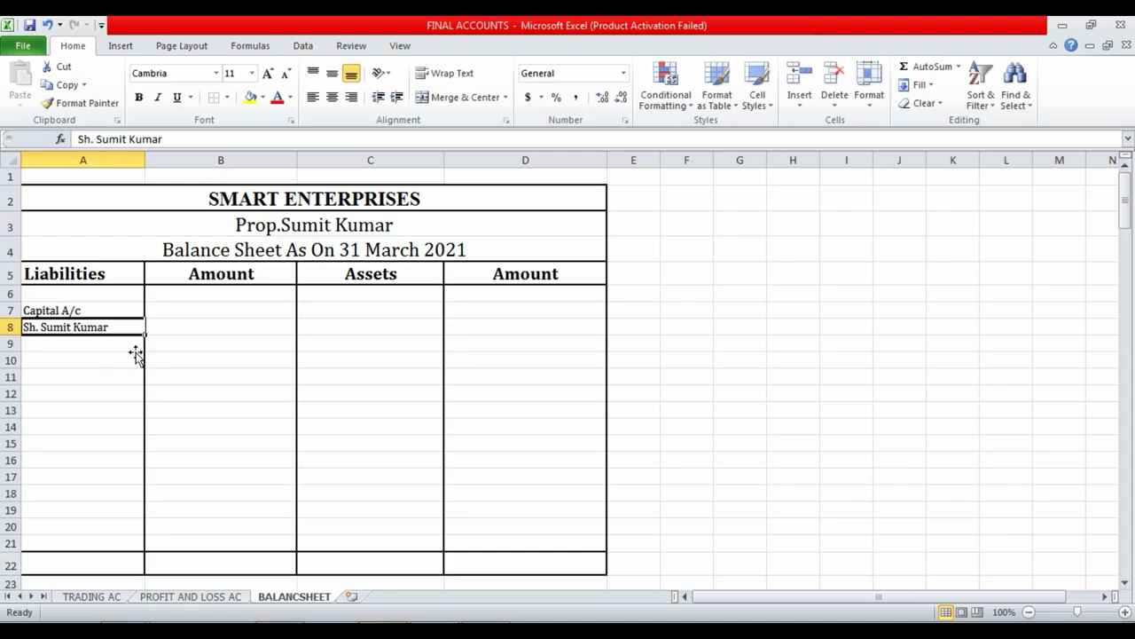
key(Right)
key(alt+Tab)
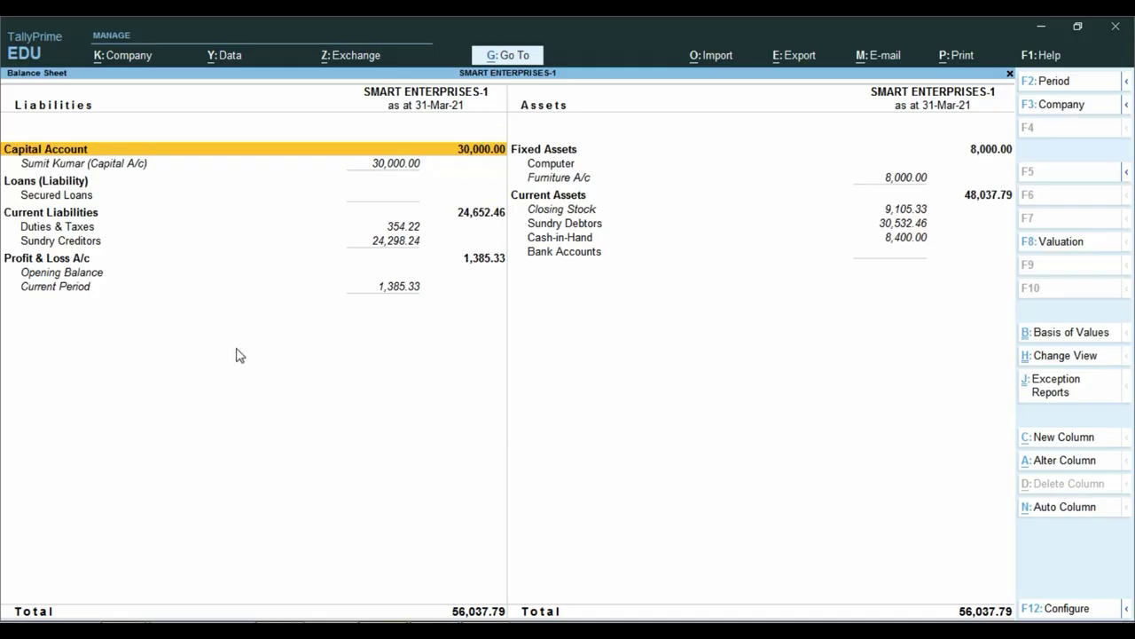
click(382, 167)
click(381, 167)
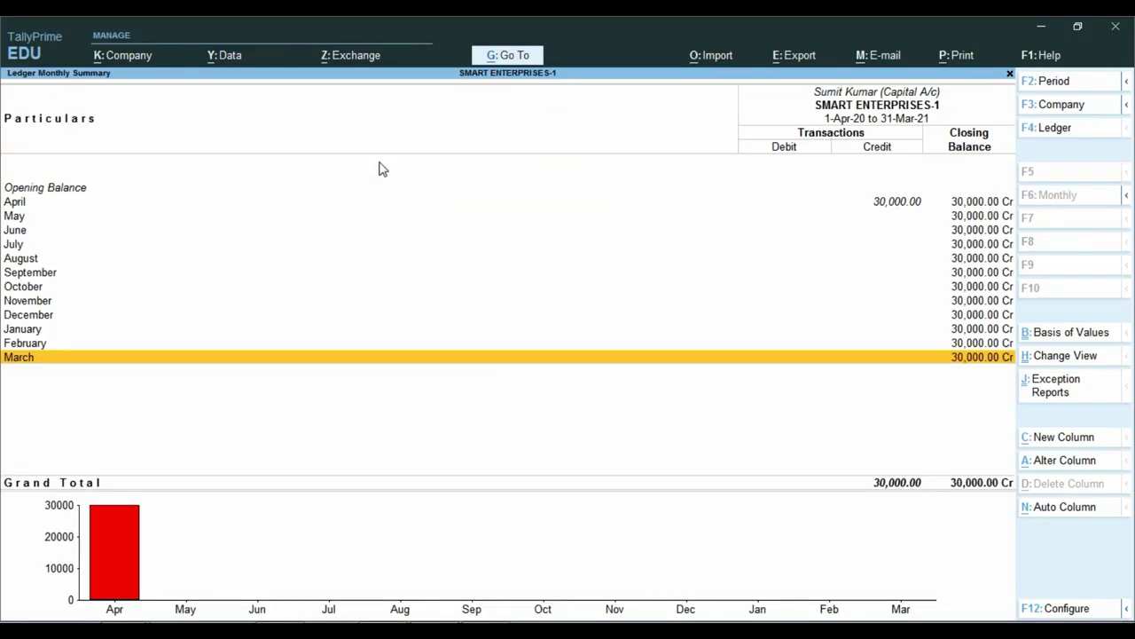
key(Up)
key(Up)
key(Up)
key(Up)
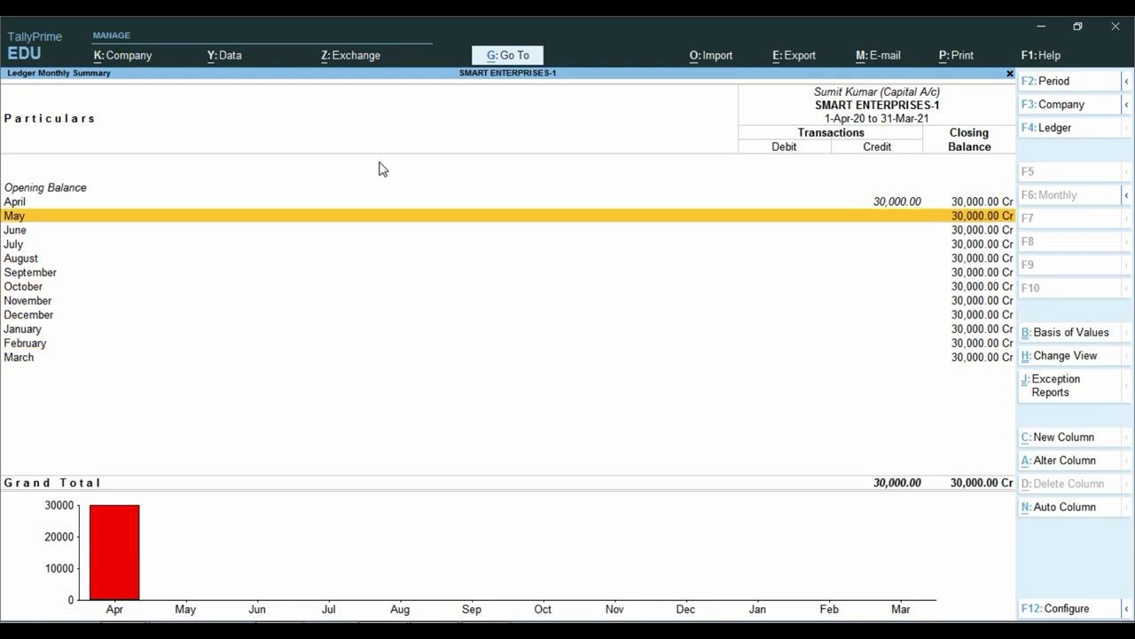
key(Up)
key(Return)
key(Return)
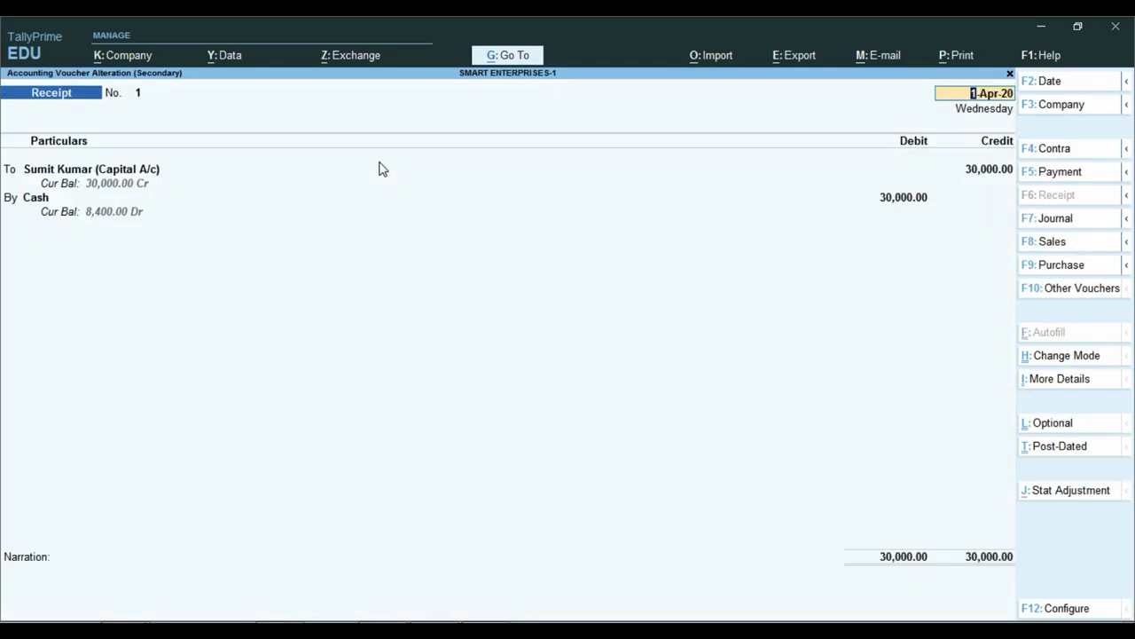
key(Escape)
key(Escape)
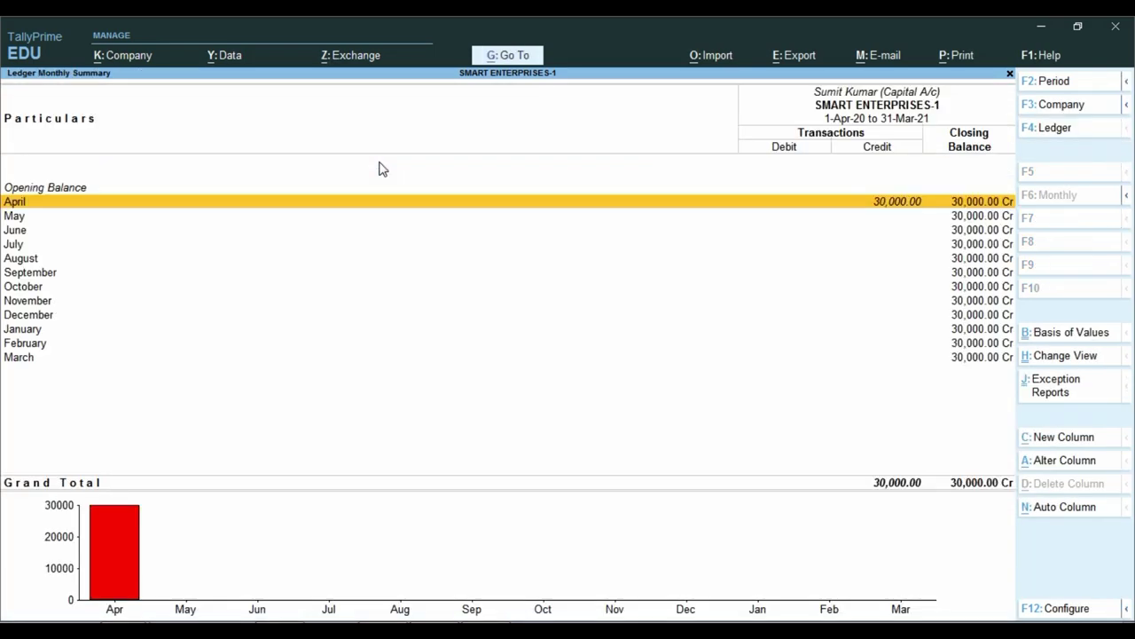
key(Escape)
key(alt+Tab)
Enter 30000 as the capital amount in B8, correcting the initial 3000.
text(3)
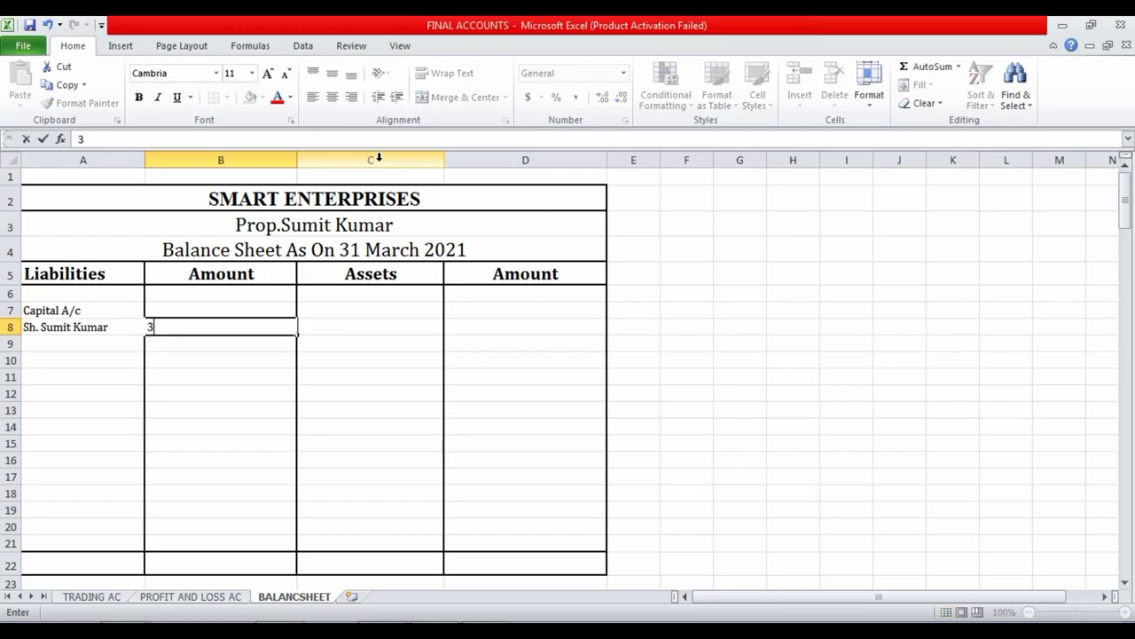
text(000)
key(Return)
key(Up)
key(F2)
key(BackSpace)
key(Return)
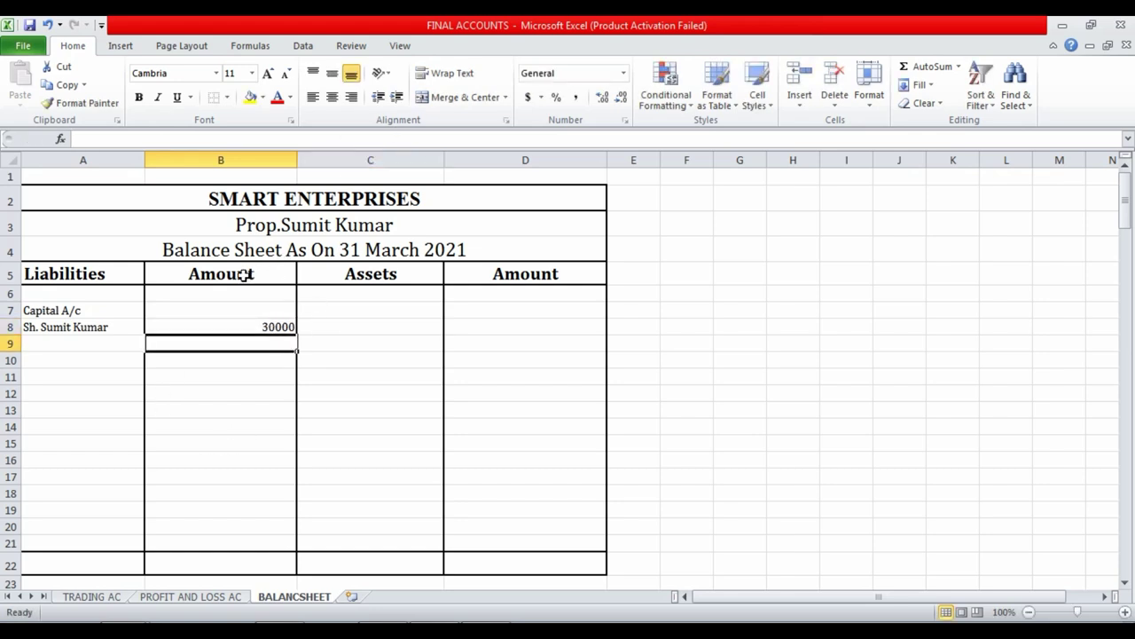
Apply the two-decimal Number format to both Amount columns, B6:B22 and D6:D22.
drag(221, 292, 221, 561)
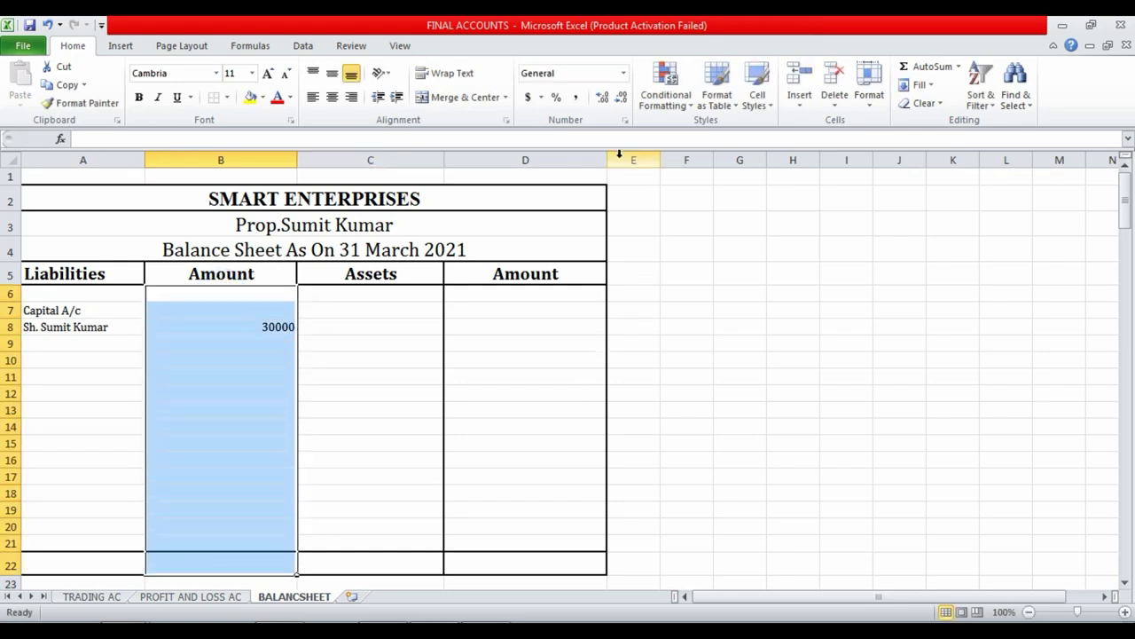
click(625, 76)
click(581, 135)
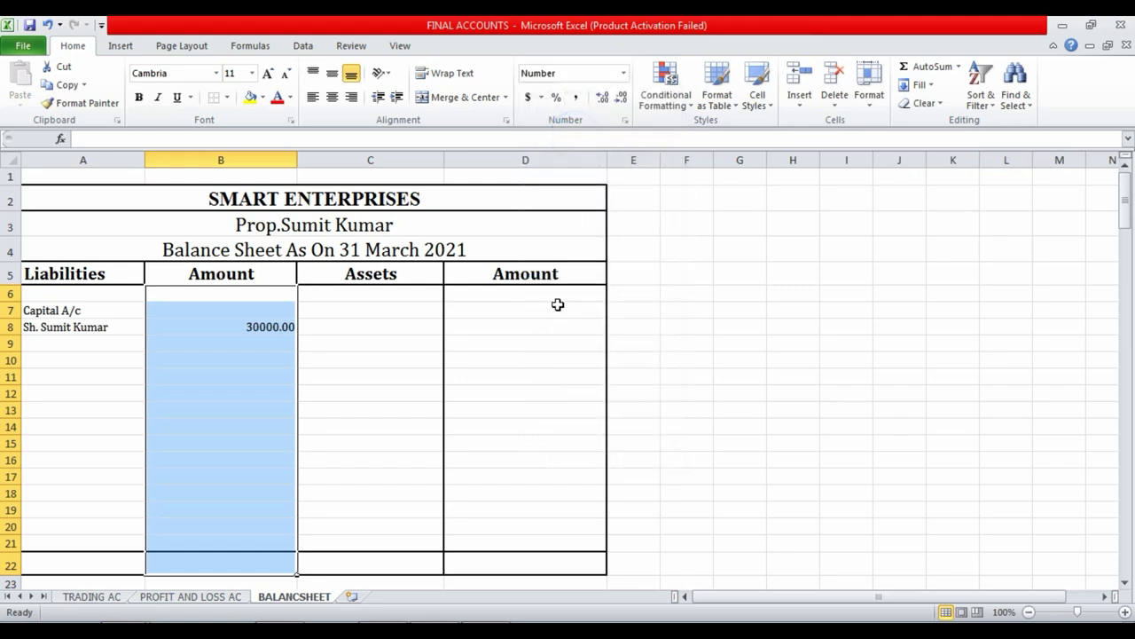
drag(543, 296, 553, 561)
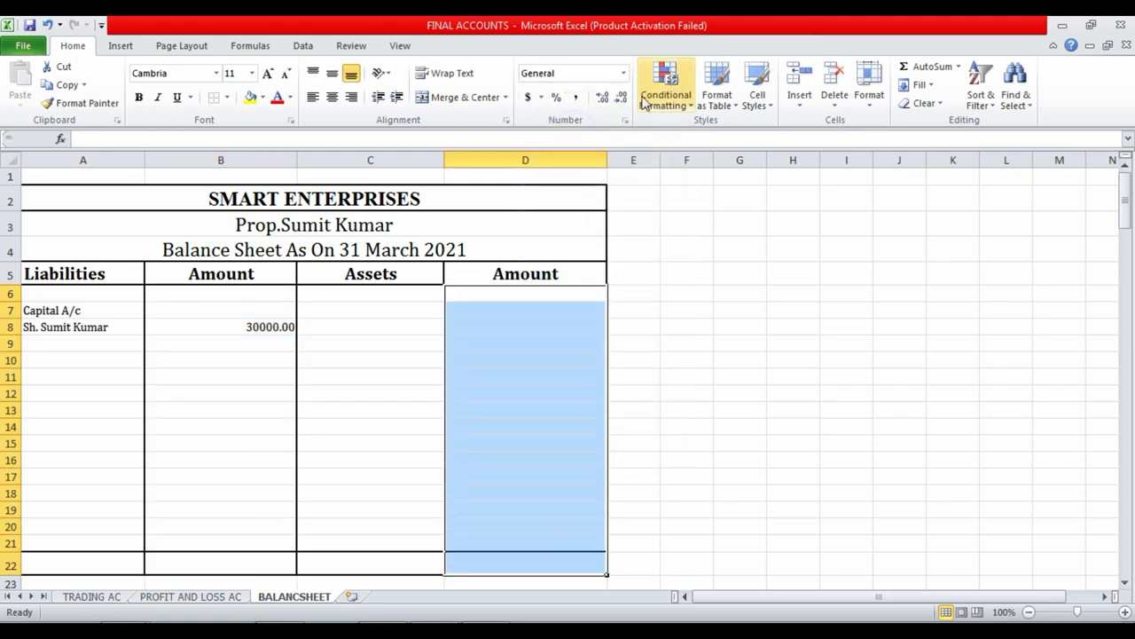
click(622, 76)
click(581, 128)
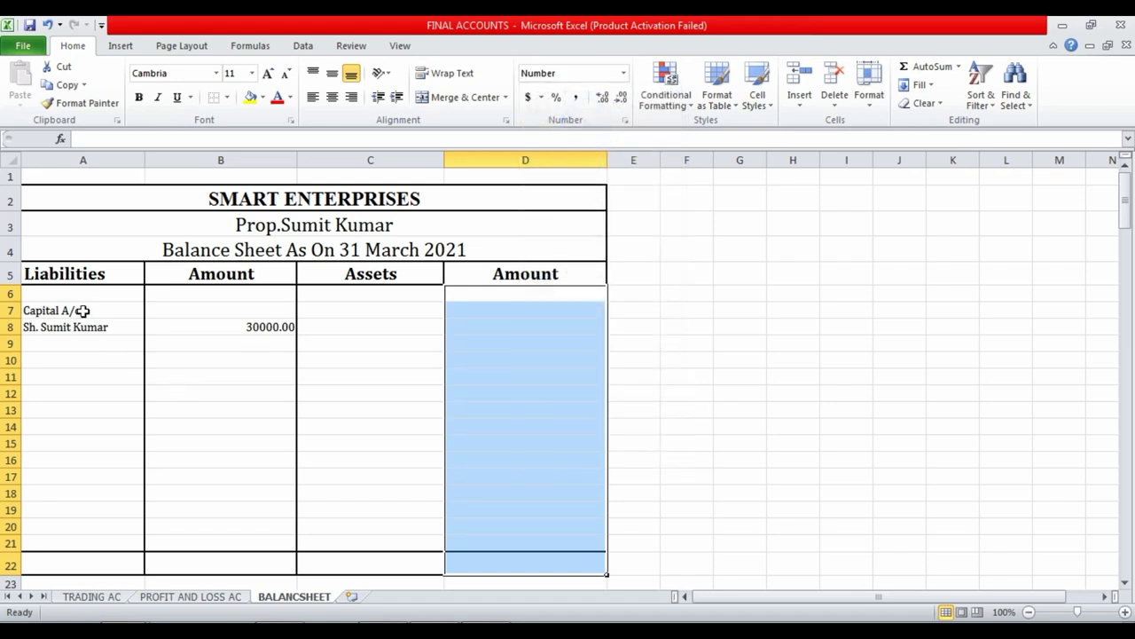
Enlarge the balance sheet body A6:D22 to 14-point text.
drag(67, 296, 529, 558)
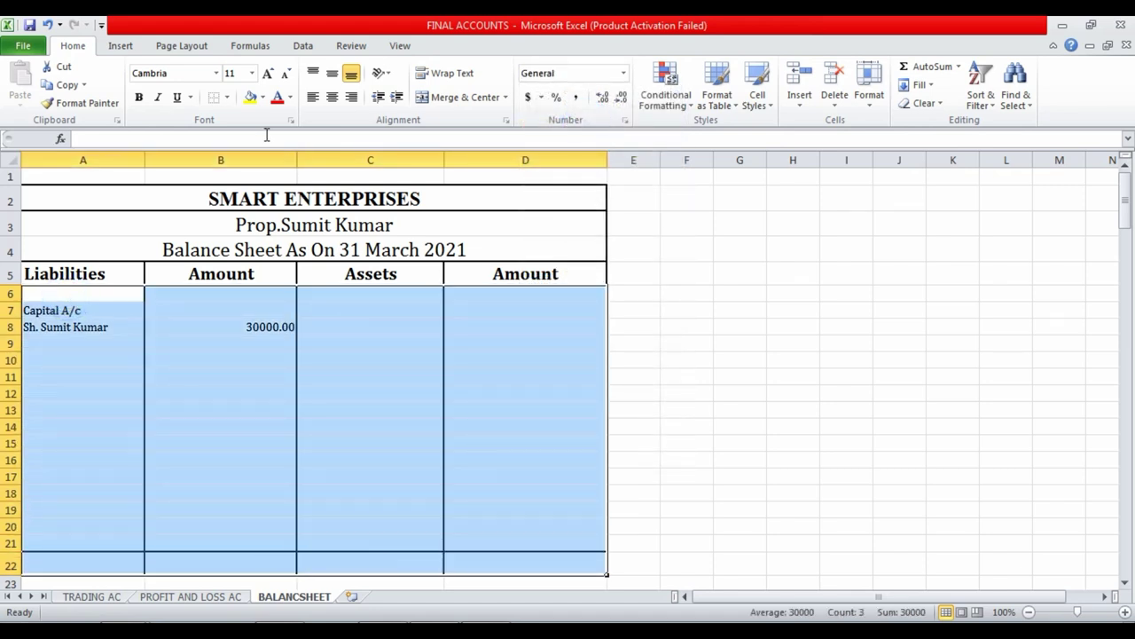
click(268, 77)
click(268, 78)
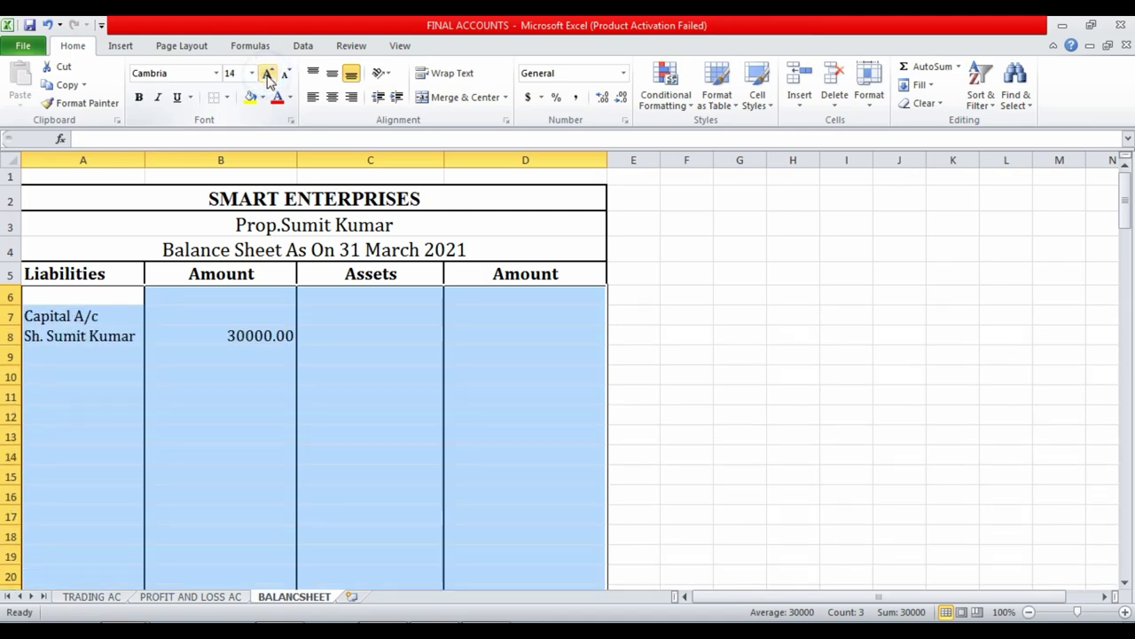
Label A9 'Add: Net Profit' under the capital entry.
click(220, 356)
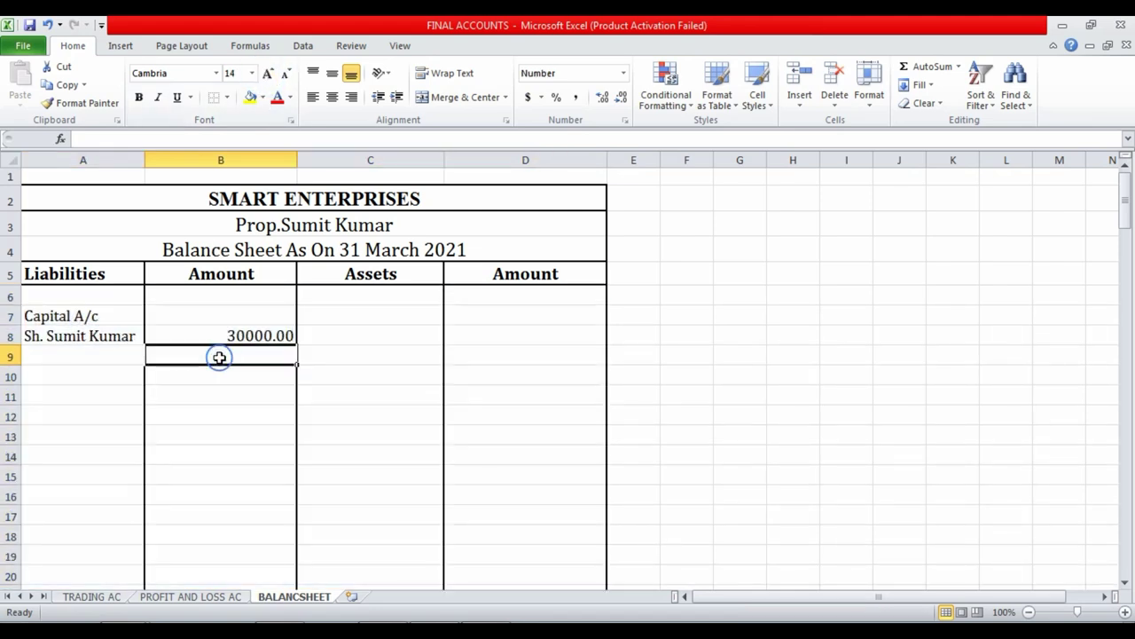
click(75, 356)
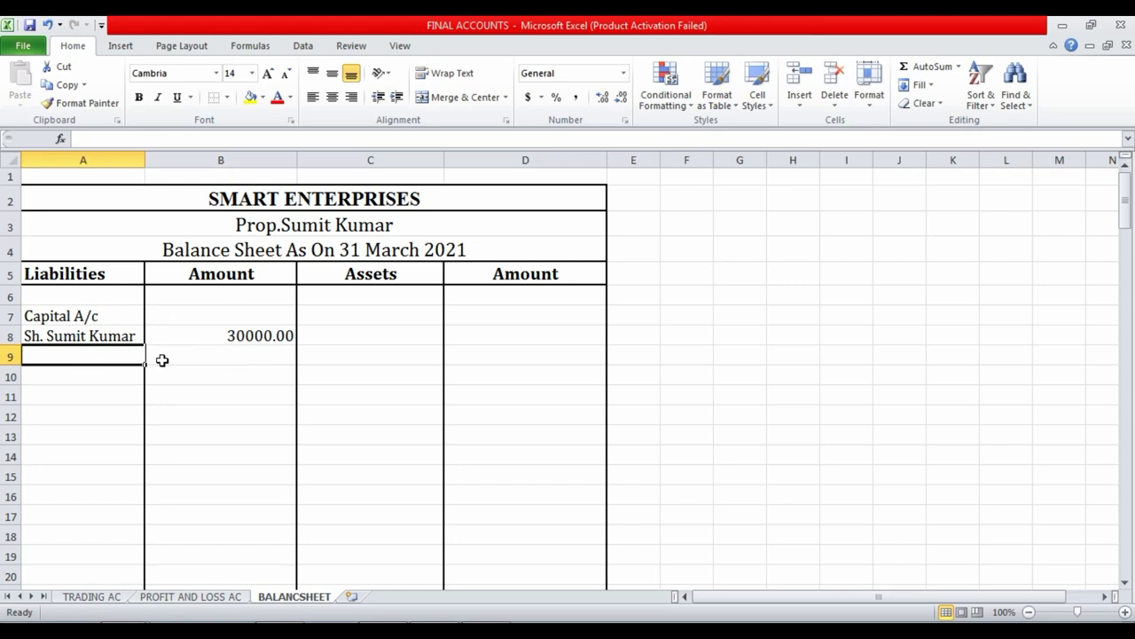
text(Add)
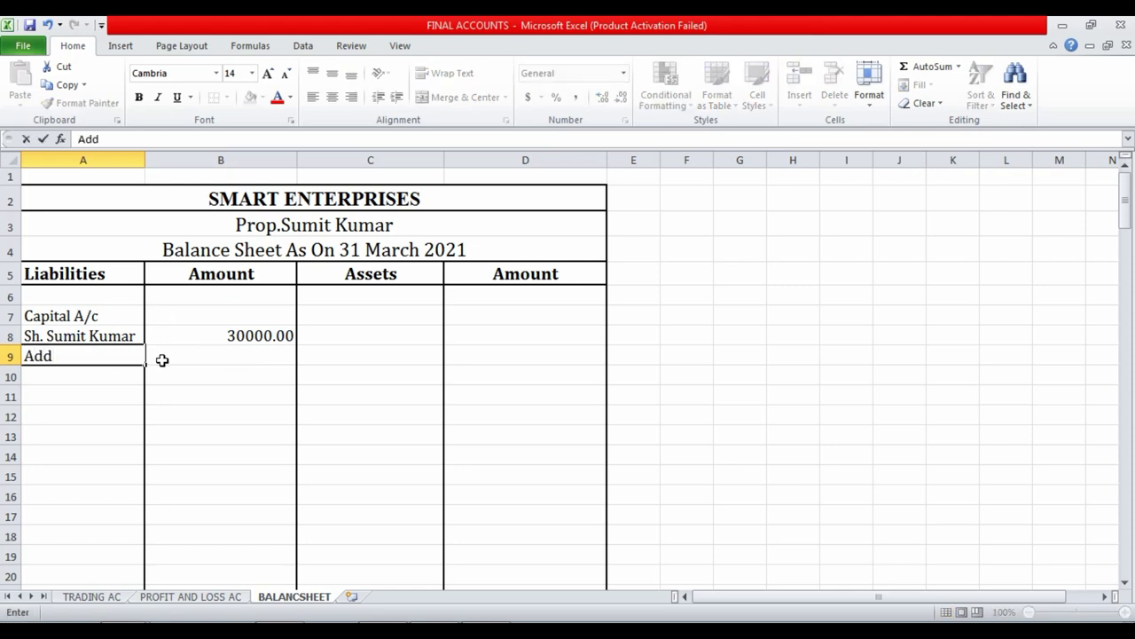
text(: Net P)
text(rofit)
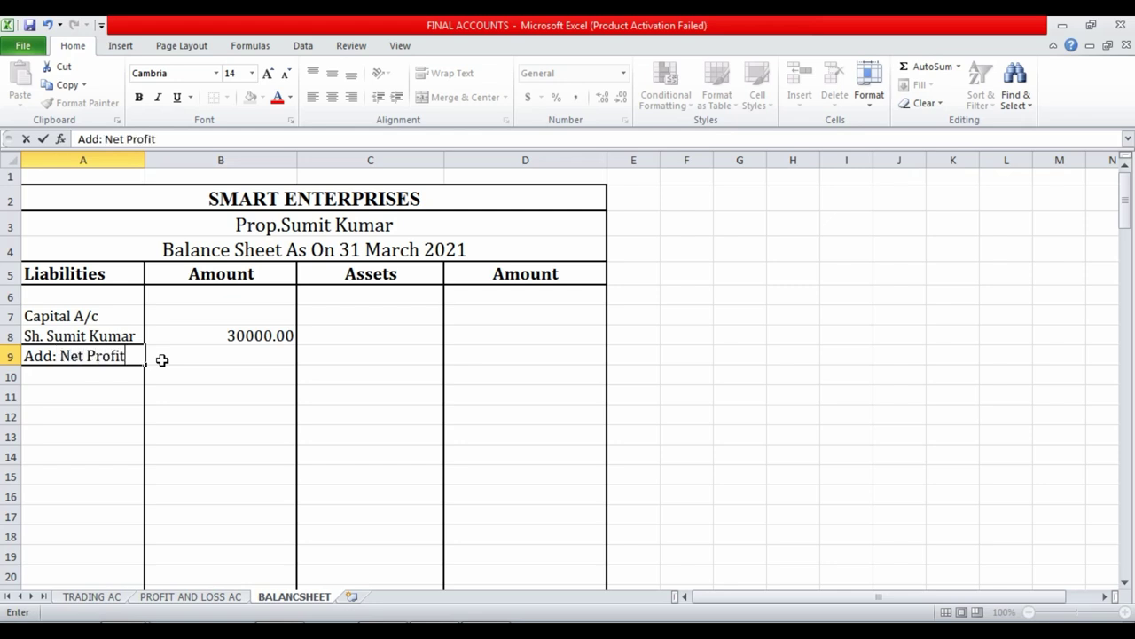
key(Return)
Link B9 to the Profit and Loss sheet's net profit in B13, showing 1360.00.
click(163, 359)
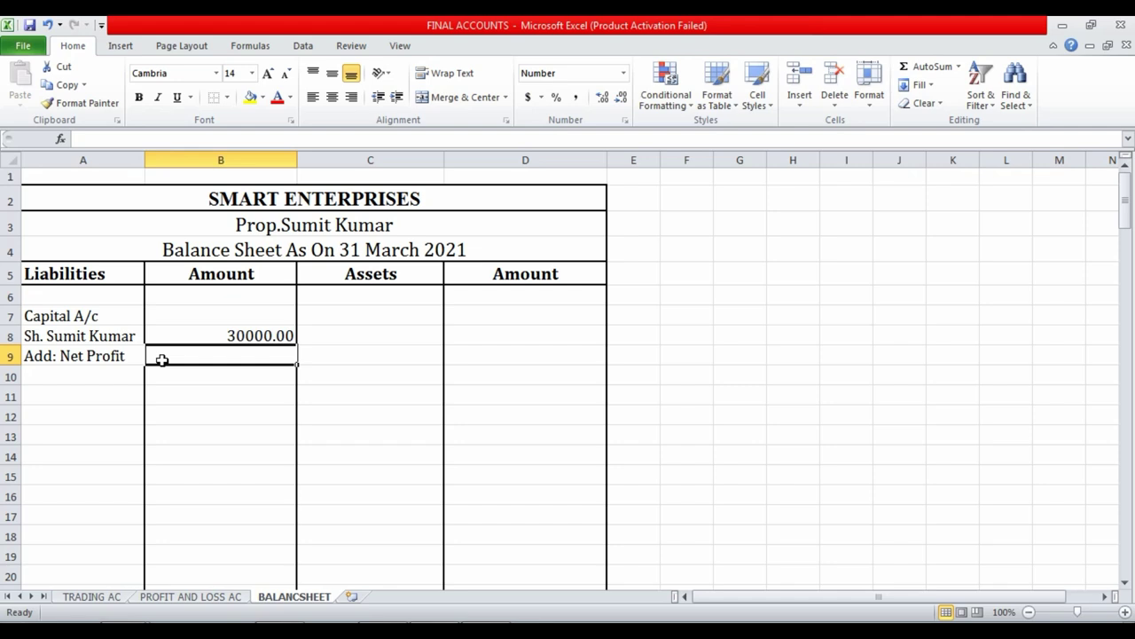
scroll(170, 368, down, 1)
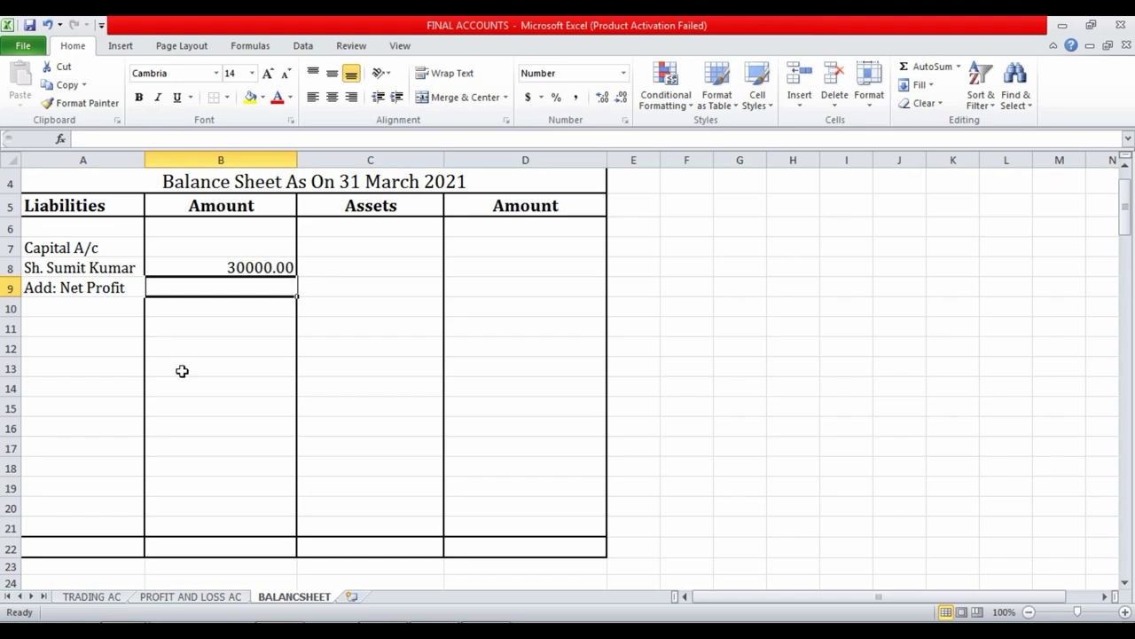
text(=)
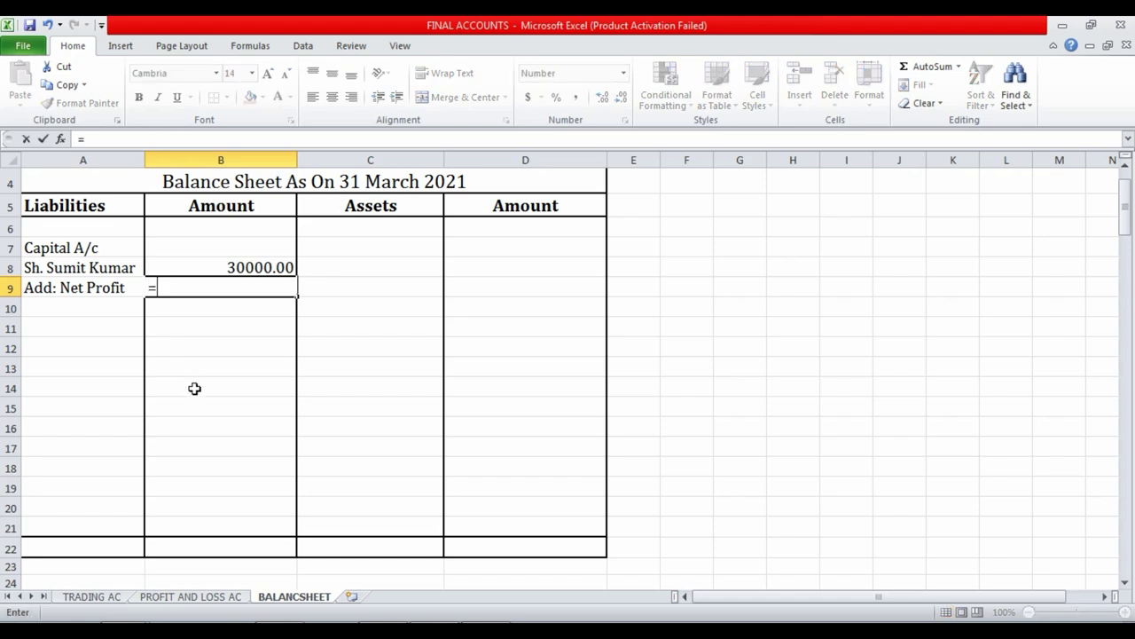
click(197, 596)
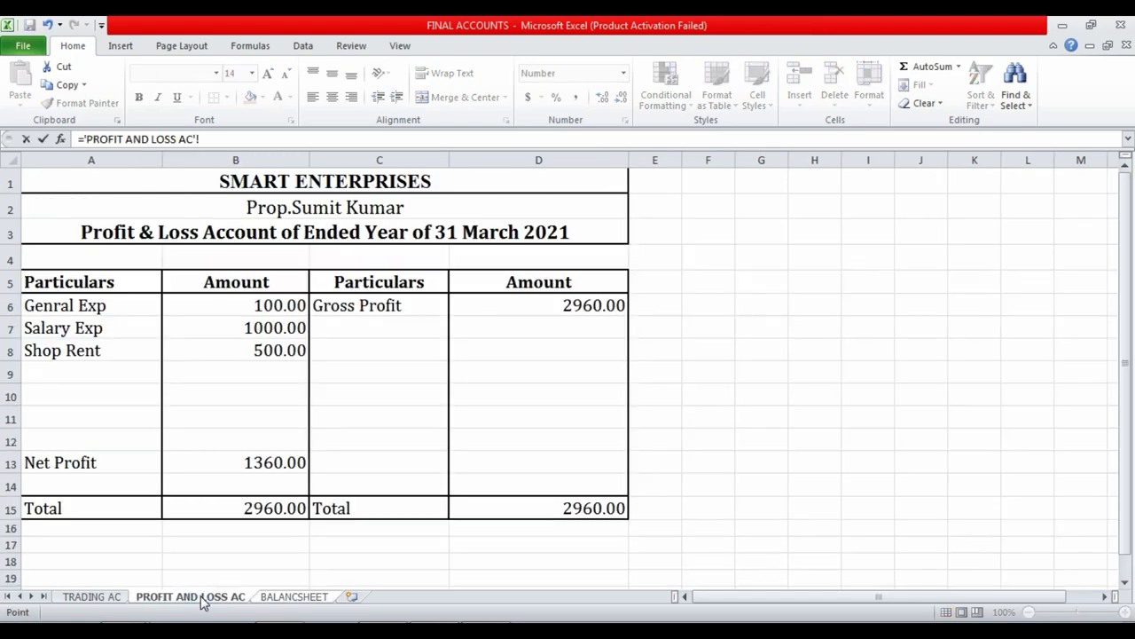
click(240, 461)
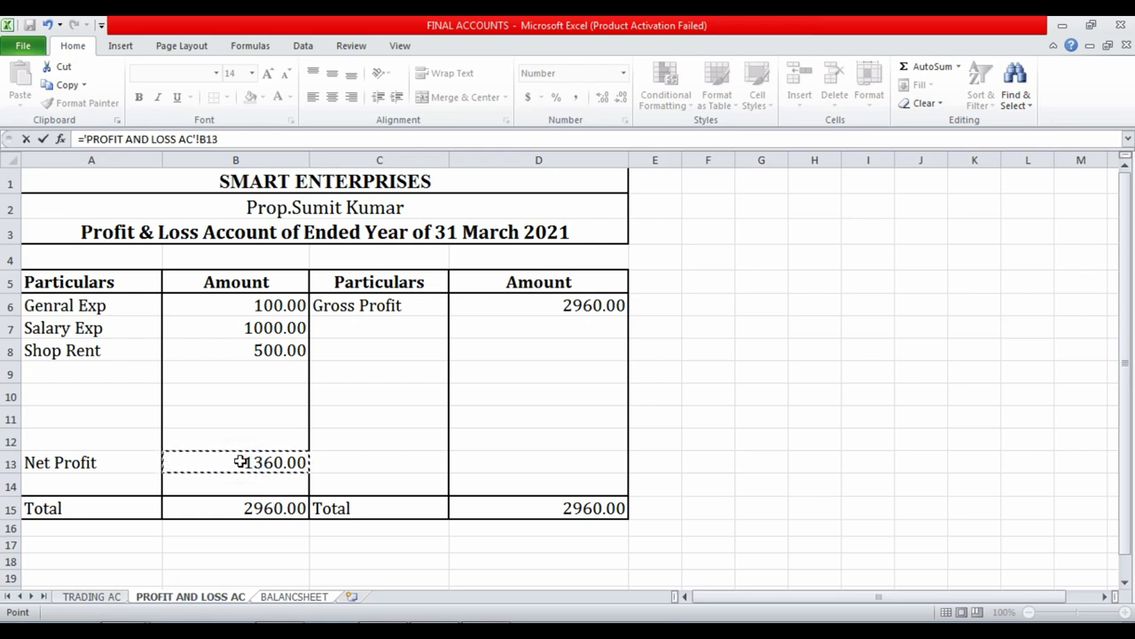
key(Return)
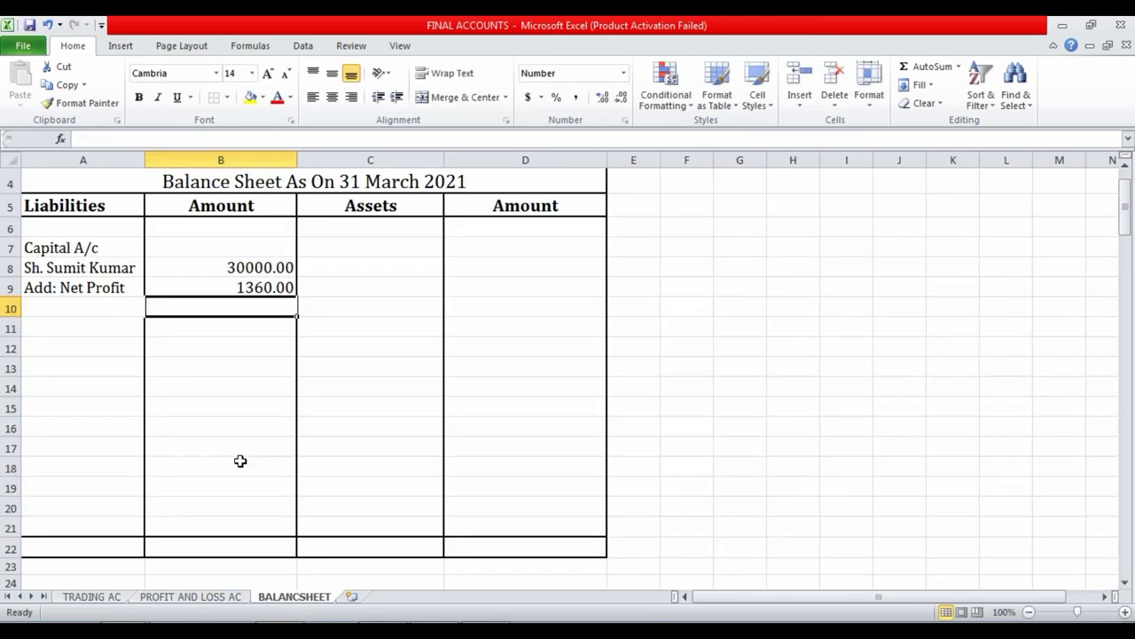
click(247, 290)
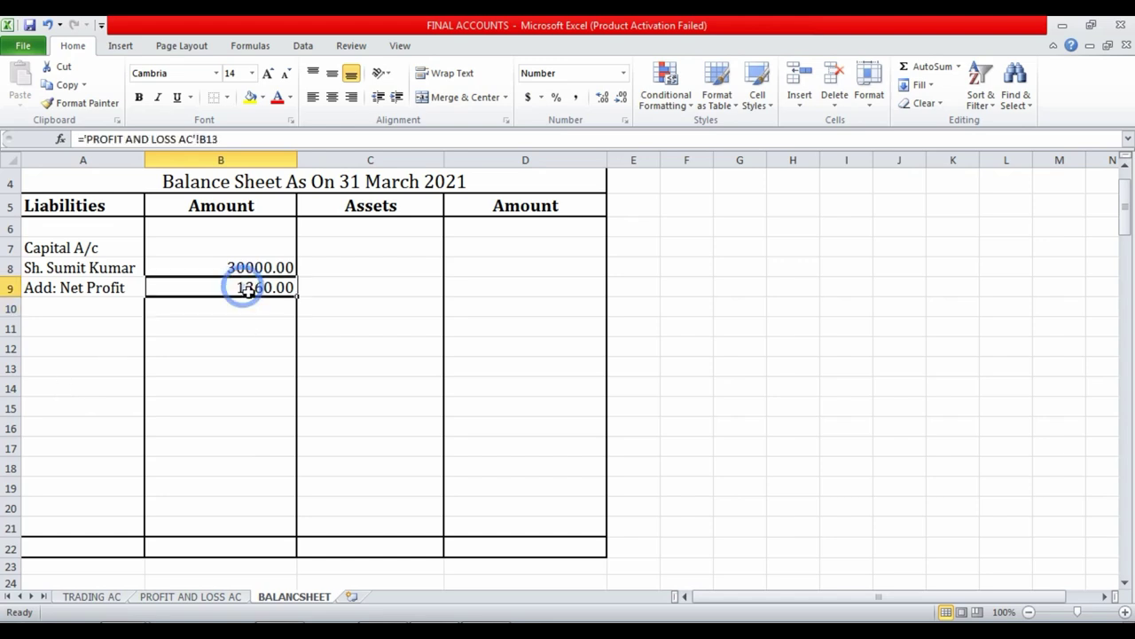
click(98, 308)
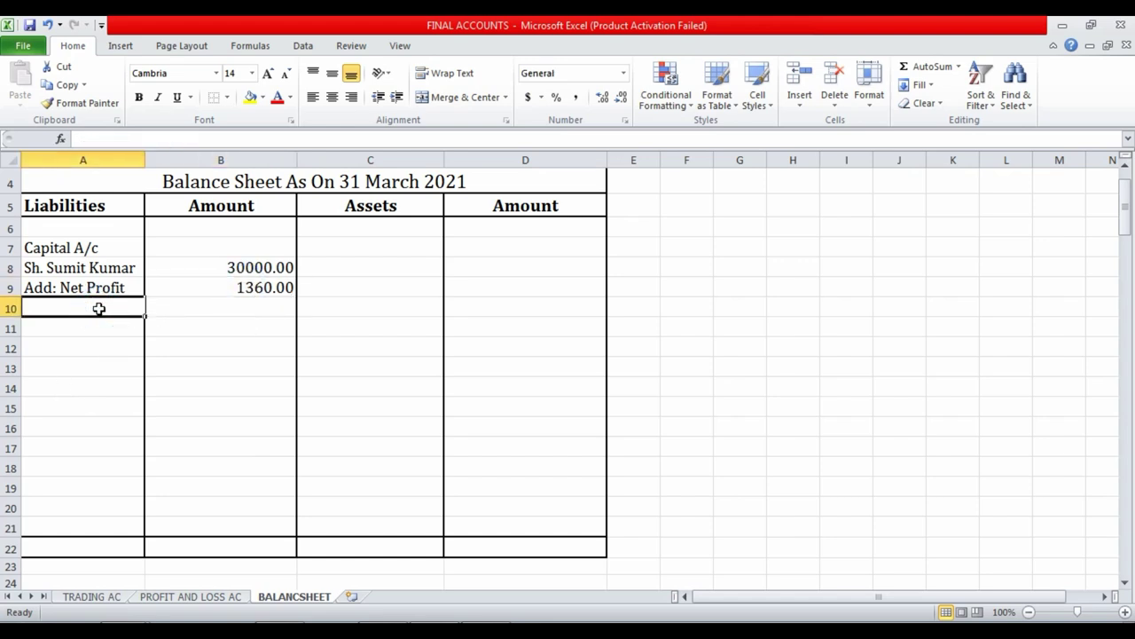
Add a 'Total' row in A10 with =B9+B8 in B10, giving 31360.00.
text(Total)
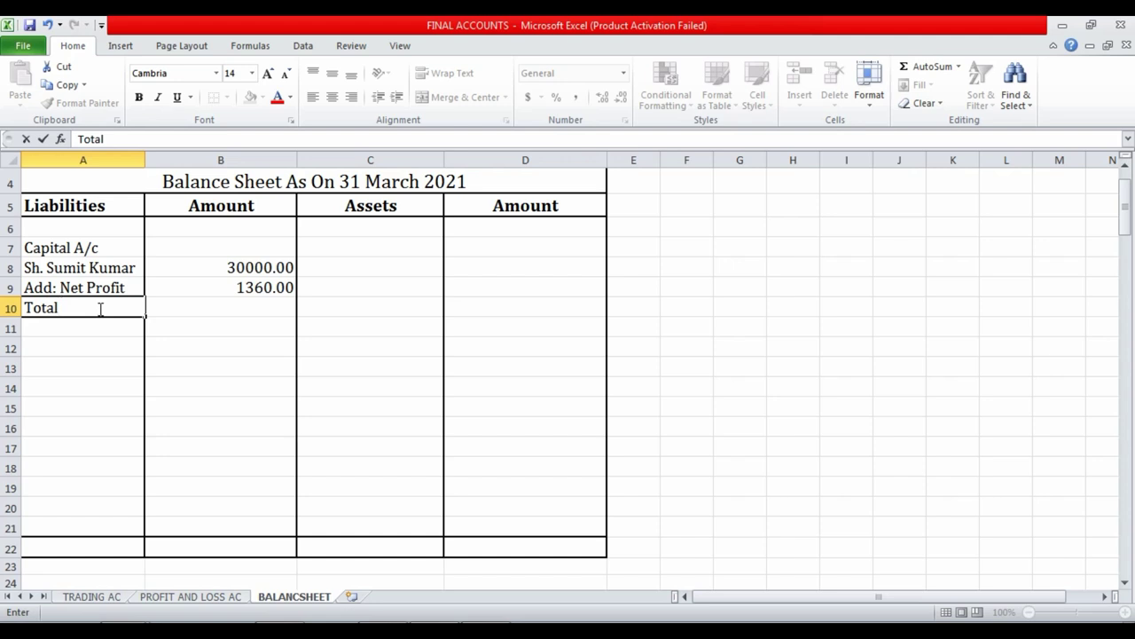
key(Return)
key(Up)
key(Right)
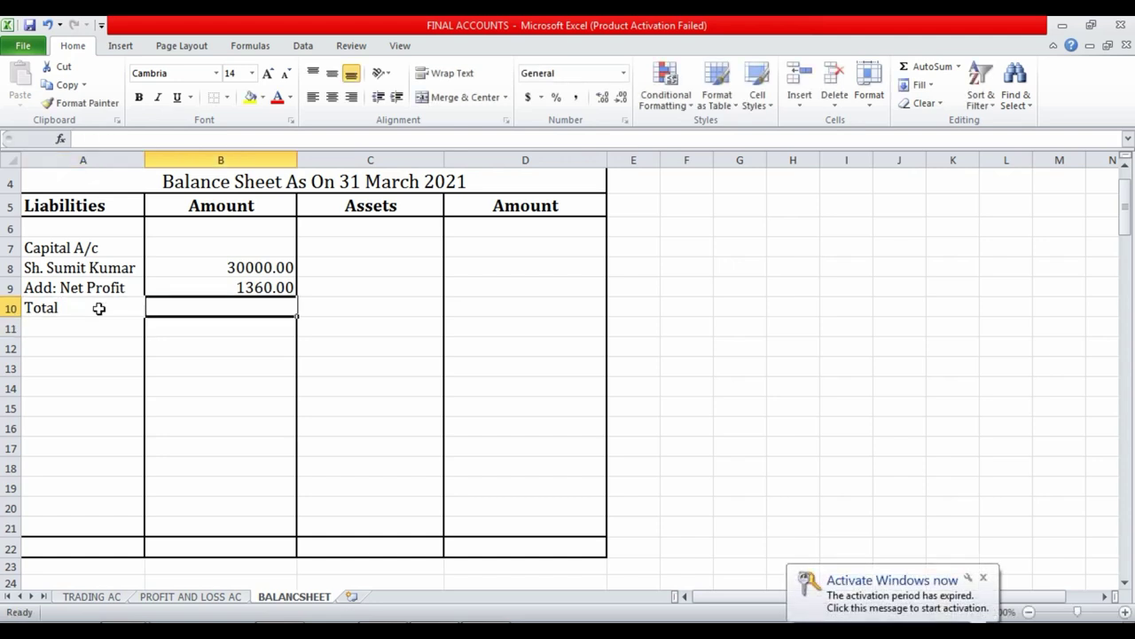
text(=)
key(Up)
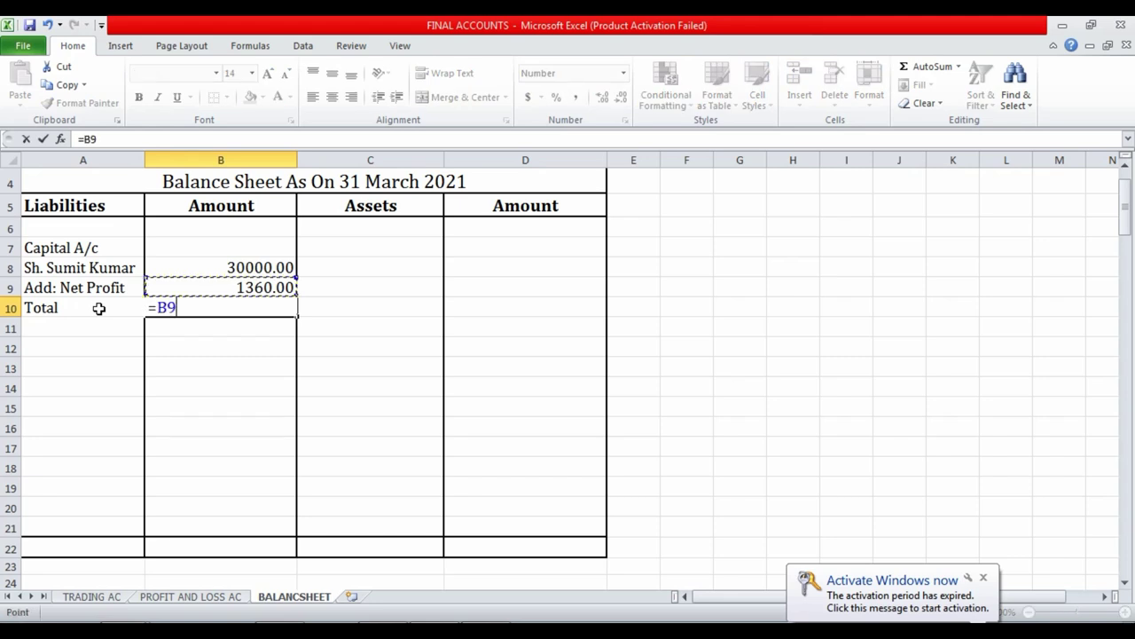
text(+)
key(Up)
key(Up)
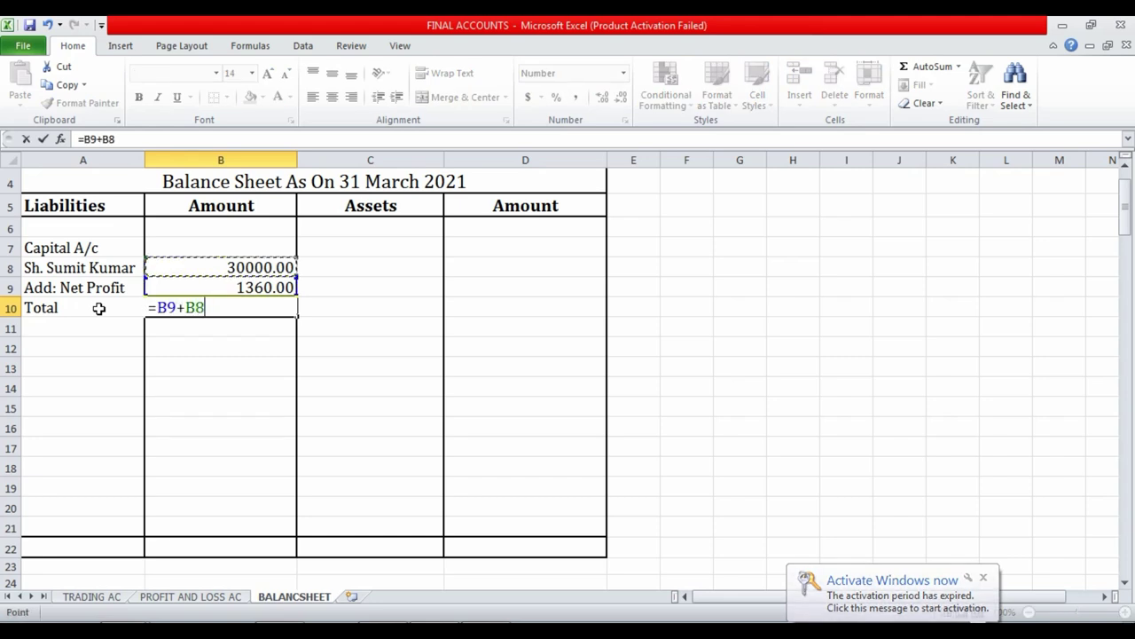
key(Return)
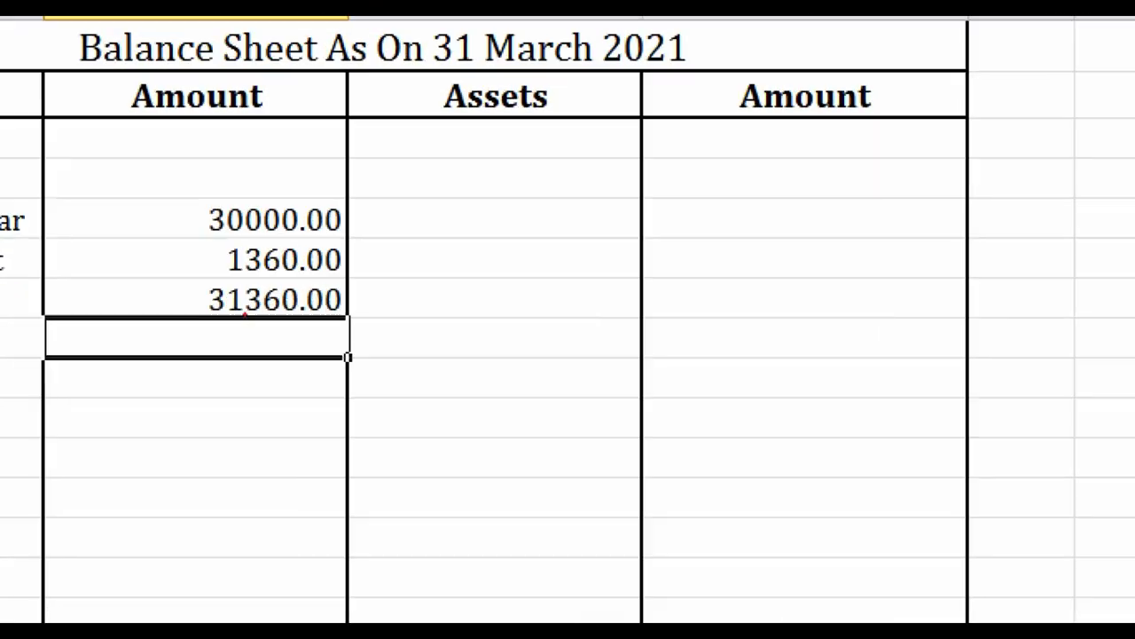
Select the Total row A10:B10 and bring up its border options.
click(244, 314)
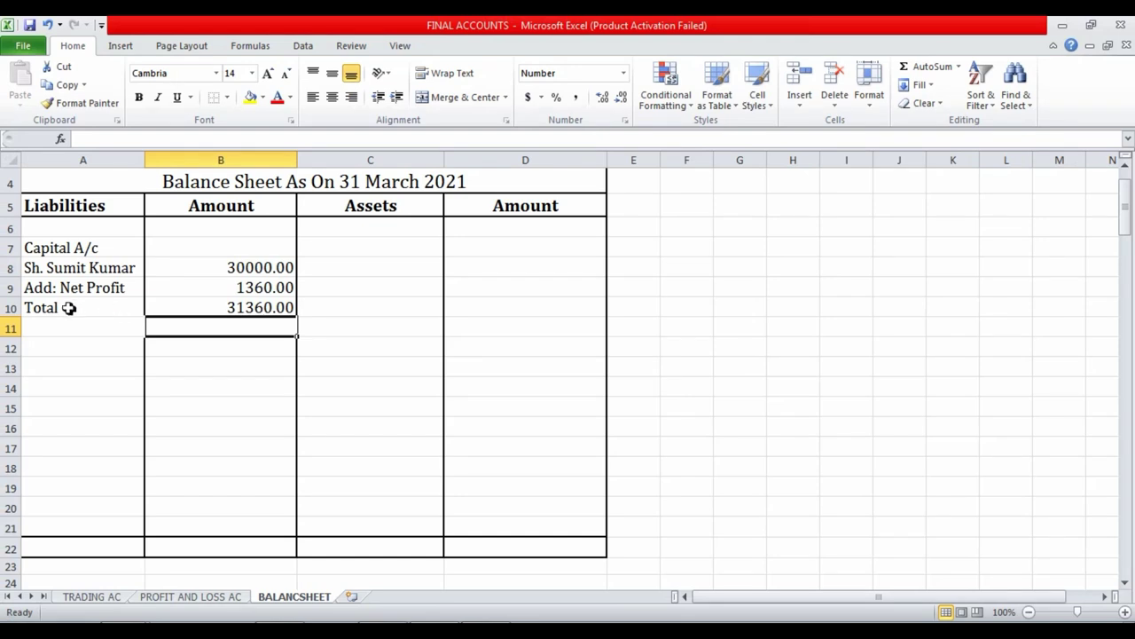
drag(68, 308, 220, 307)
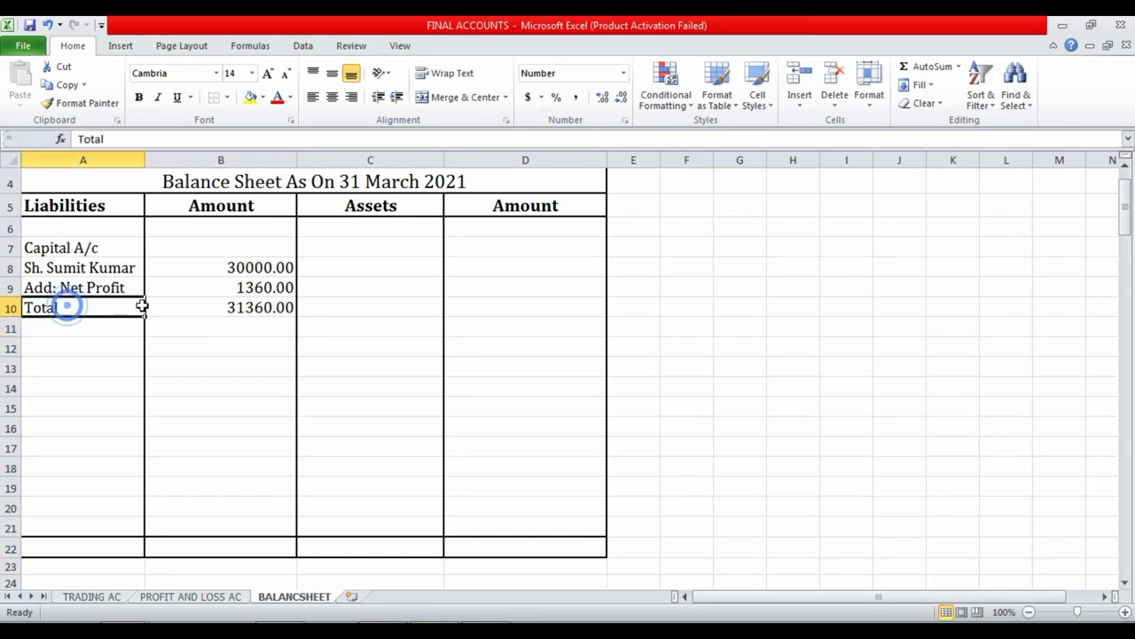
click(228, 98)
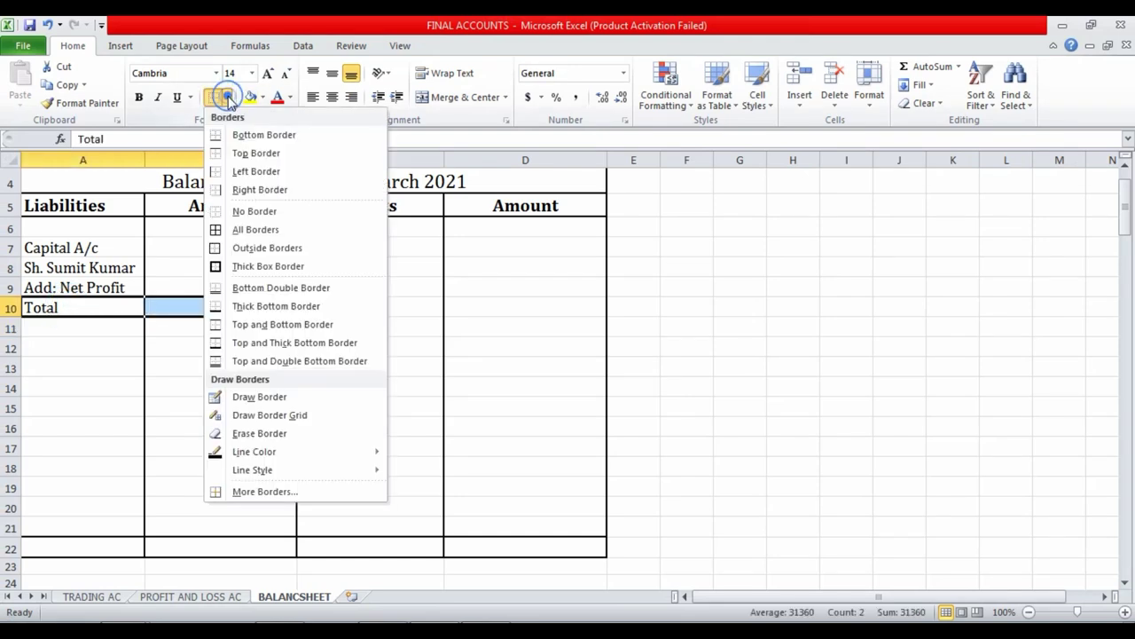
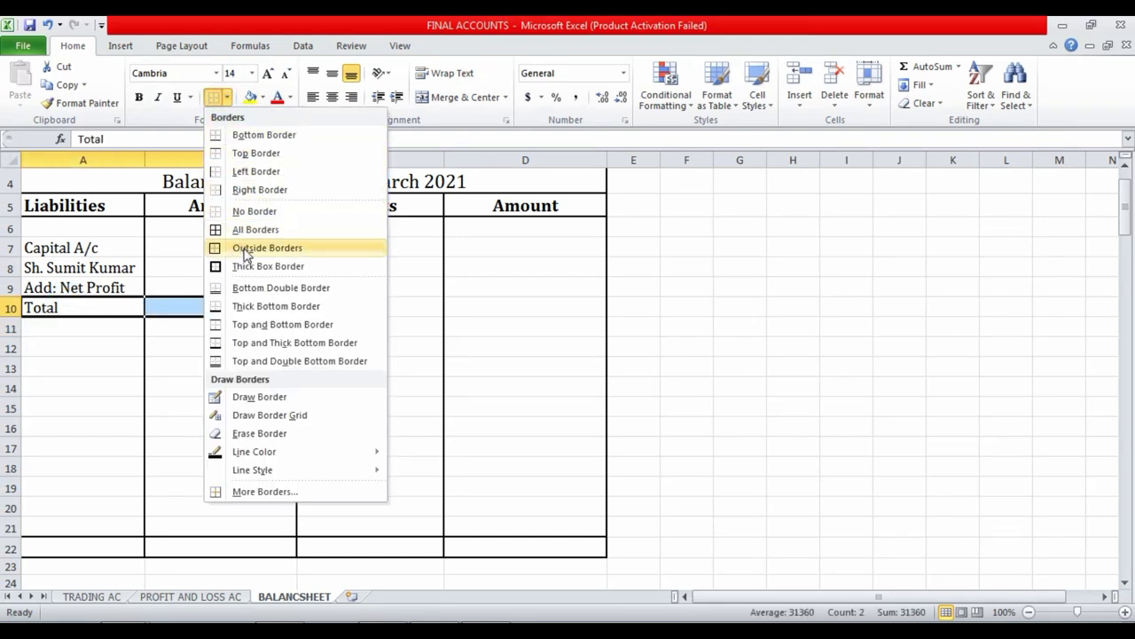
Give the 31360.00 Total row a thick bottom border on B10 and outside borders around A10:B10.
click(250, 306)
click(203, 405)
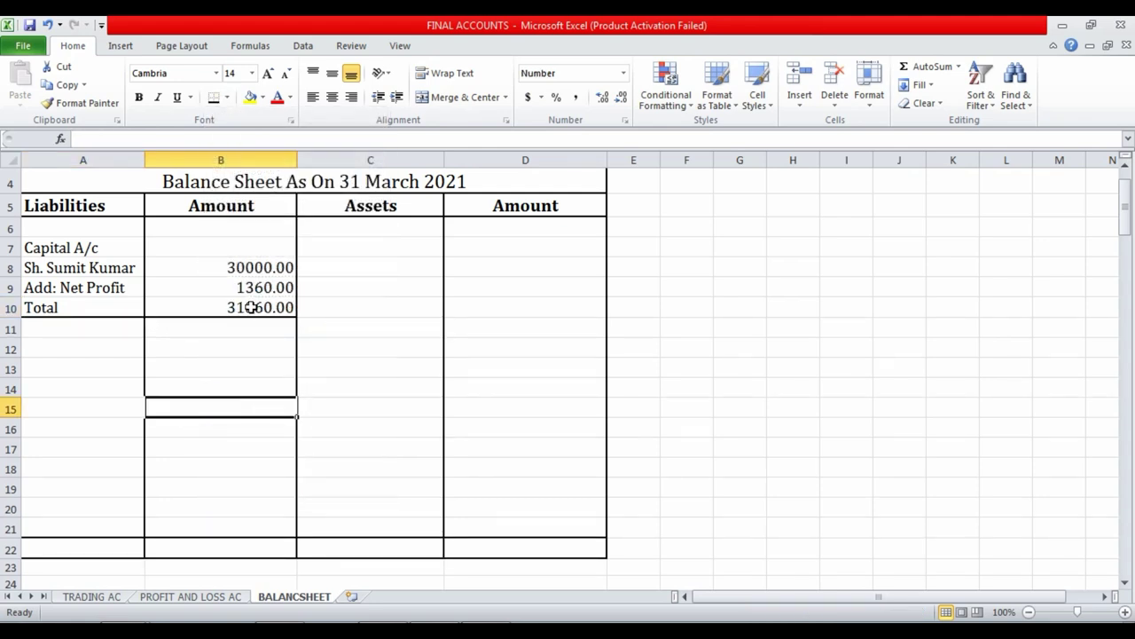
click(248, 305)
drag(76, 307, 183, 304)
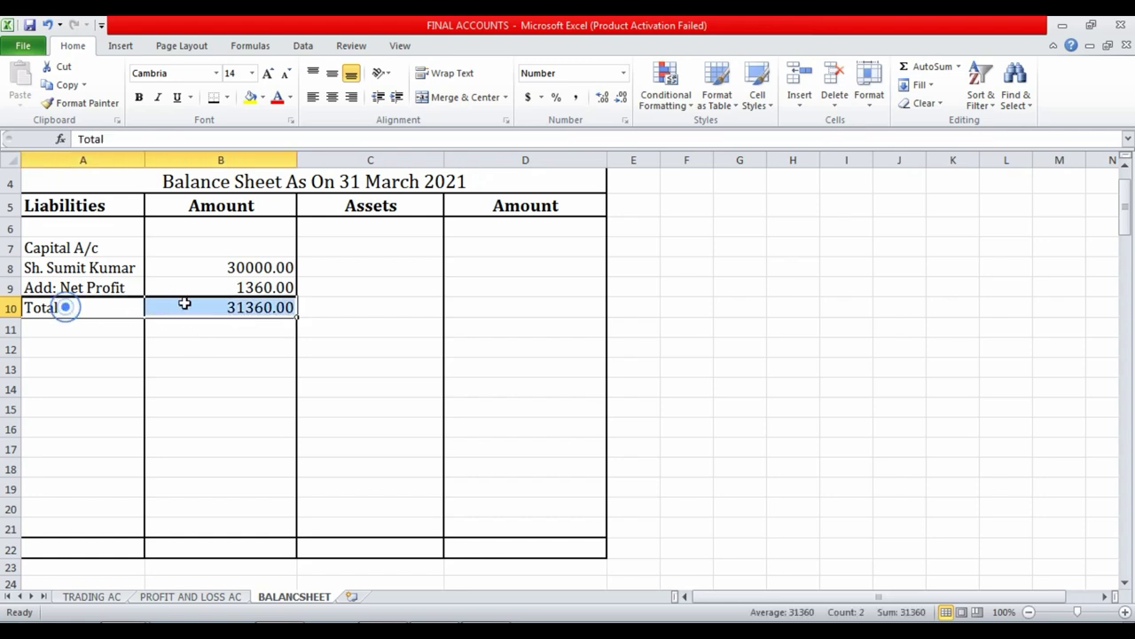
click(227, 97)
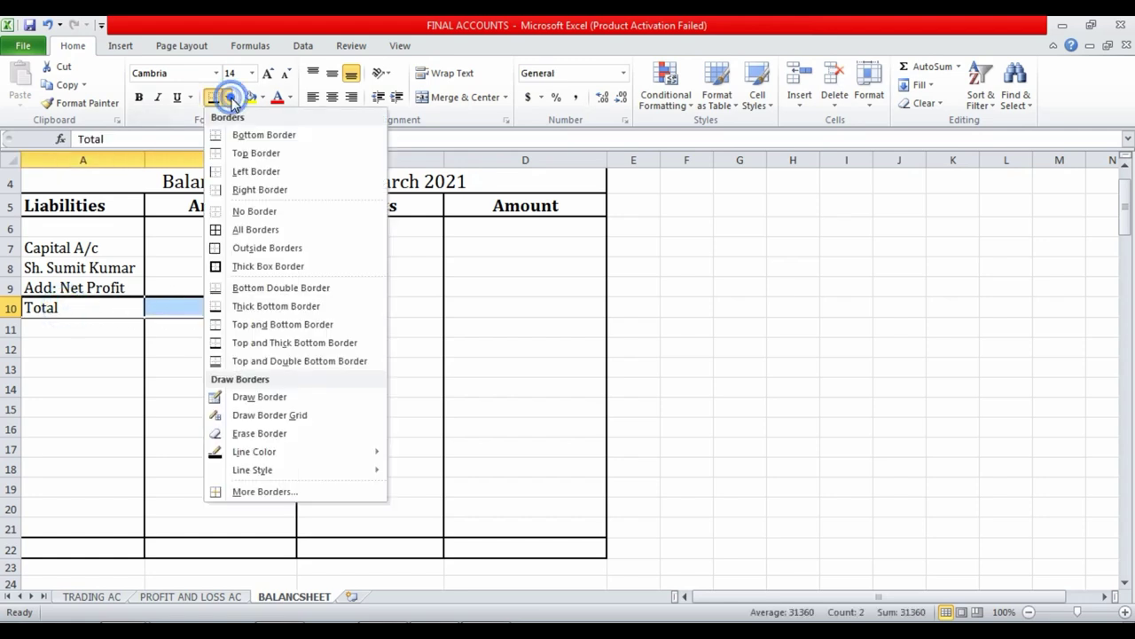
click(244, 230)
click(180, 387)
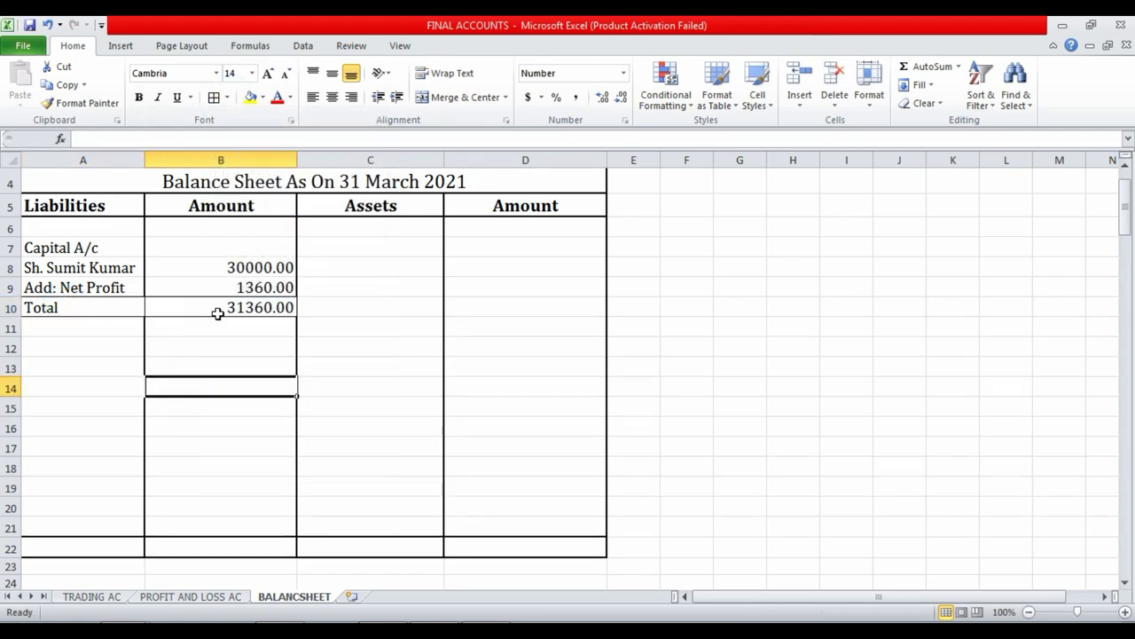
Select A12 for the next liability heading and switch to TallyPrime's balance sheet.
click(220, 344)
click(76, 345)
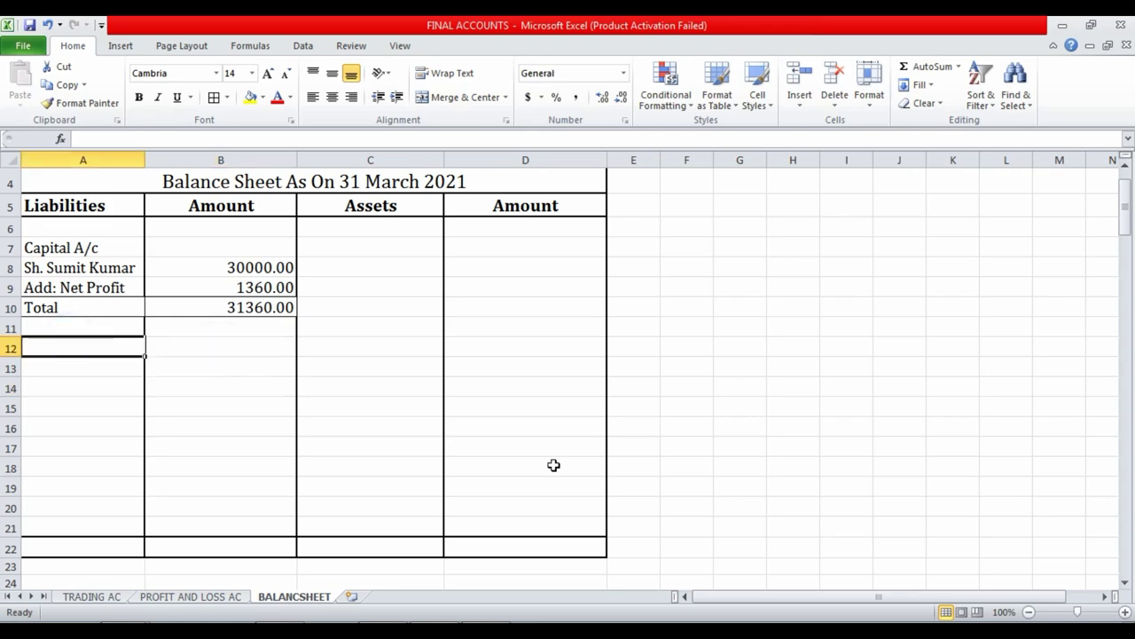
key(alt+Tab)
Drill into TallyPrime's Duties & Taxes group (CGST and SGST 177.11 each), then return to Excel.
key(Down)
key(Down)
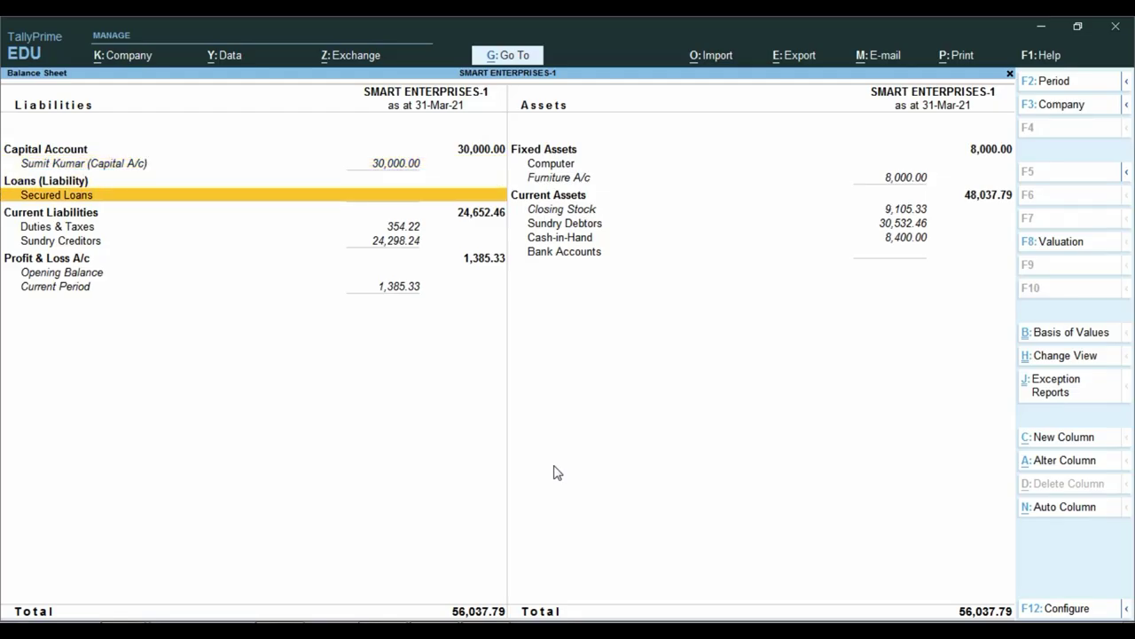
key(Down)
key(Down)
key(alt+Tab)
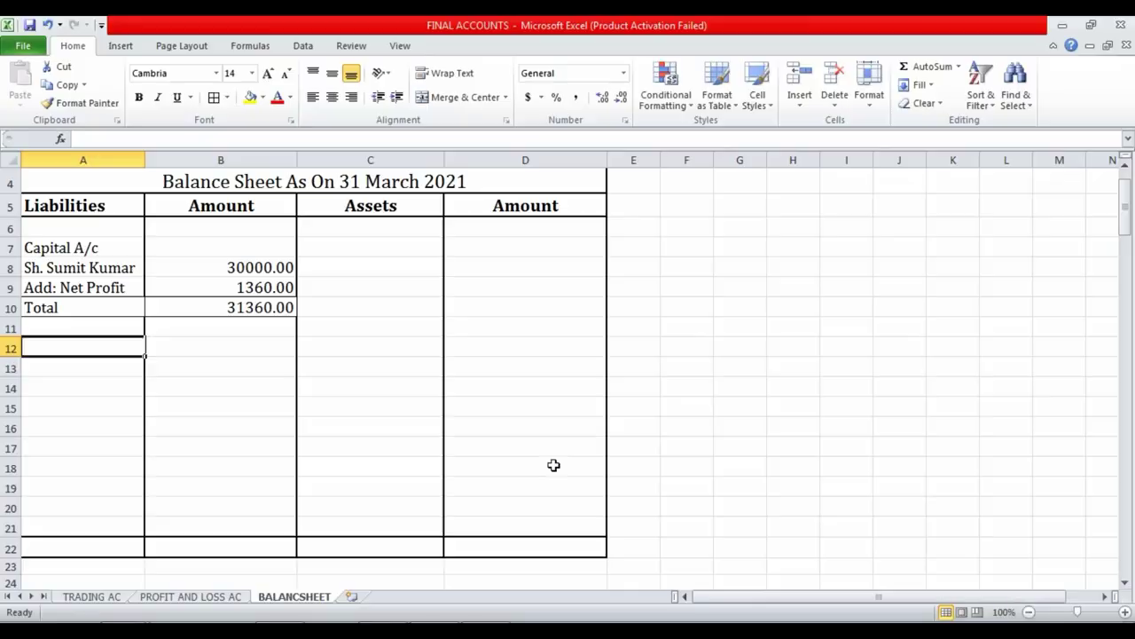
key(alt+Tab)
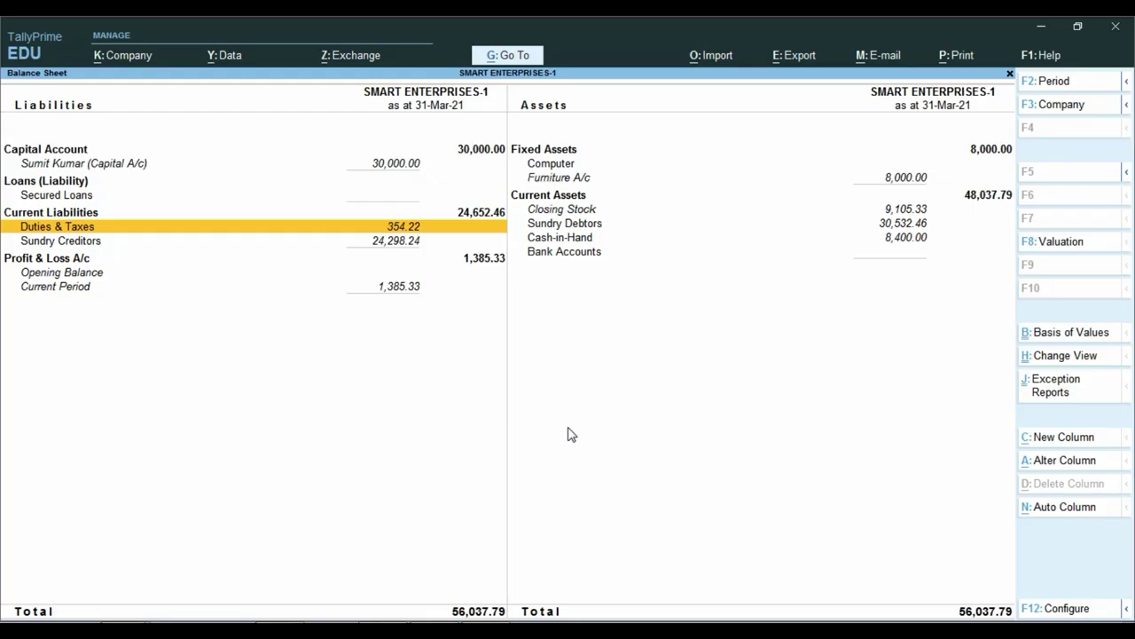
key(Return)
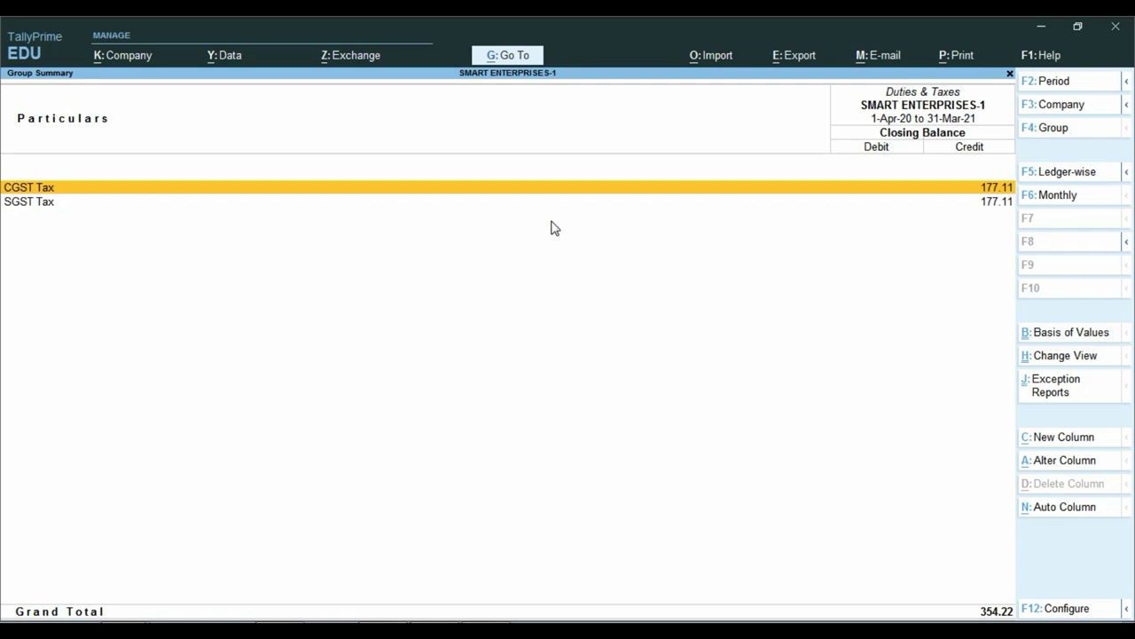
key(Escape)
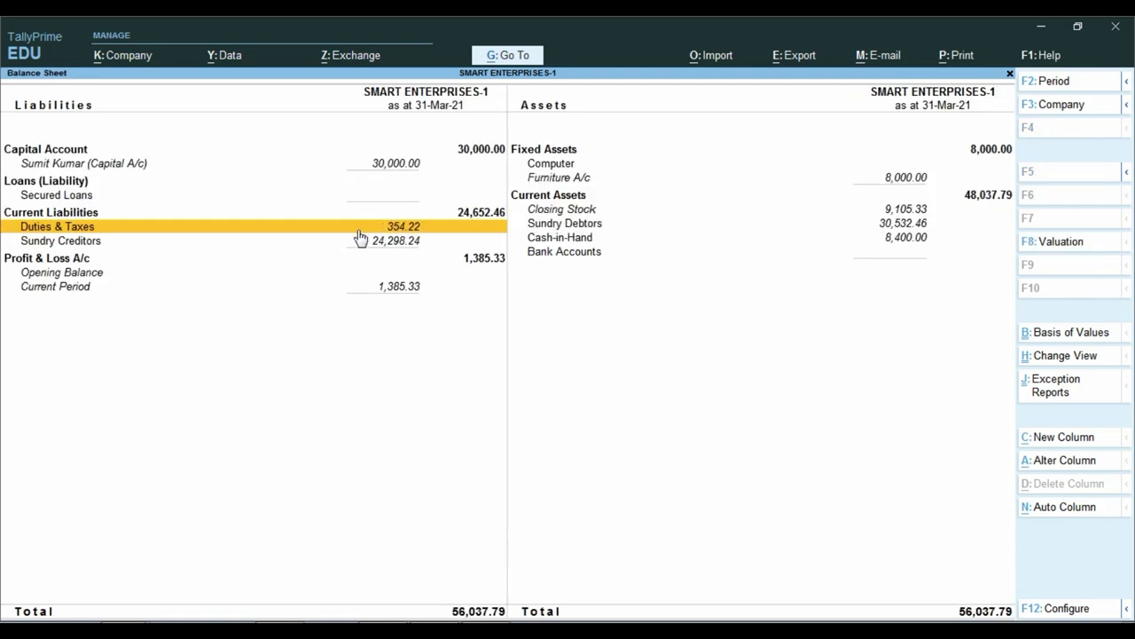
key(alt+Tab)
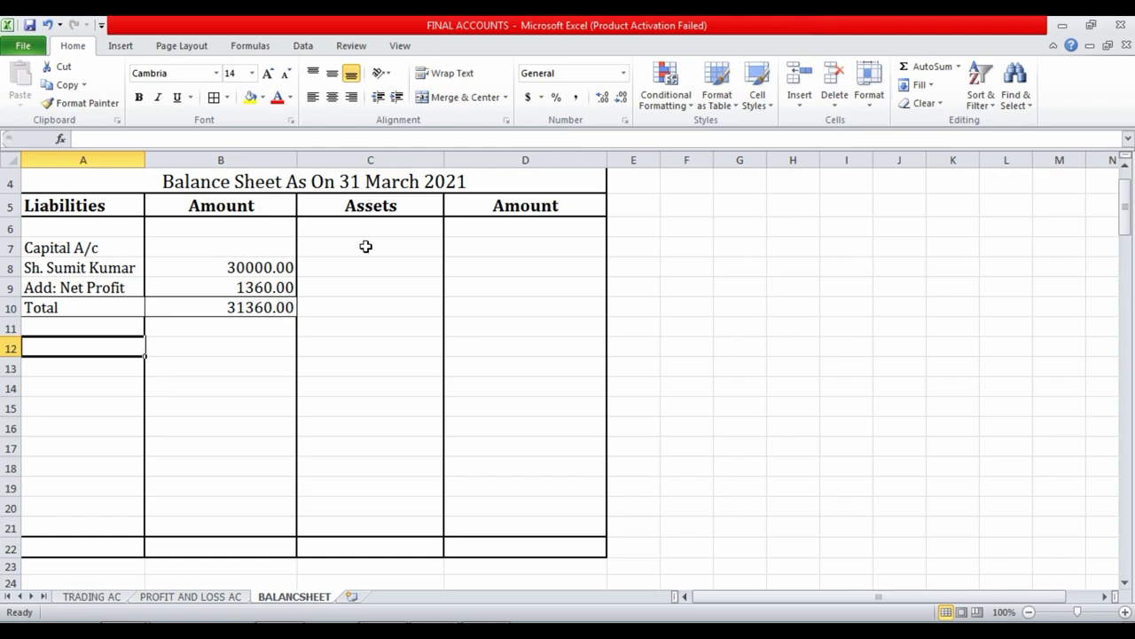
Enter 'Sundry Creditors' in A12 and check TallyPrime's Sundry Creditors list totalling 24,298.24.
text(Sundry )
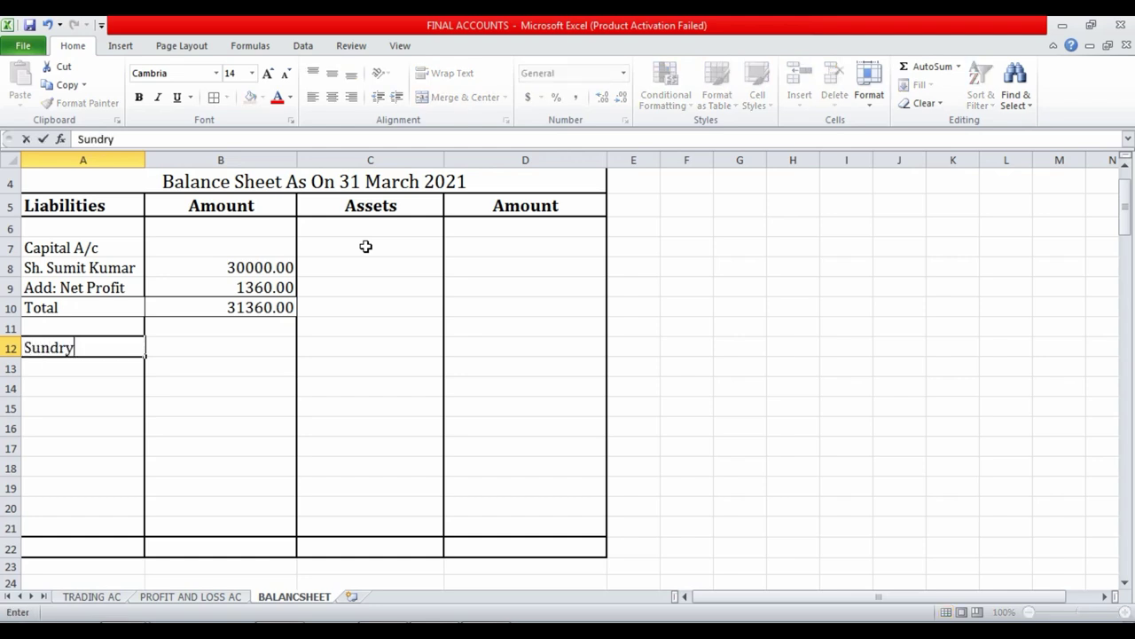
text(Credi)
text(tors)
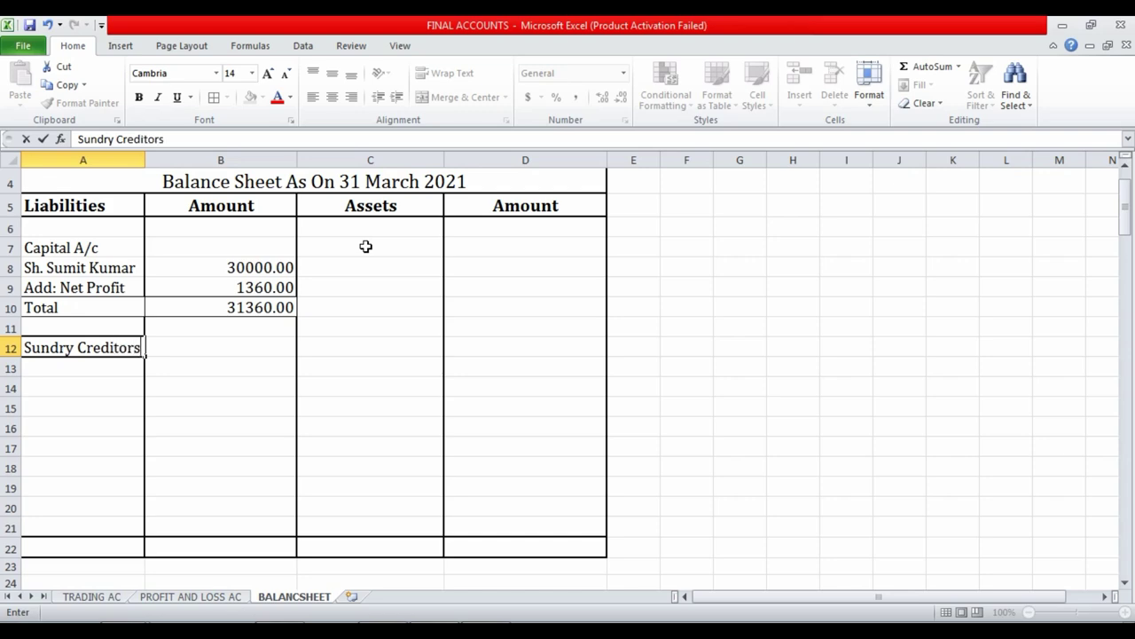
key(Tab)
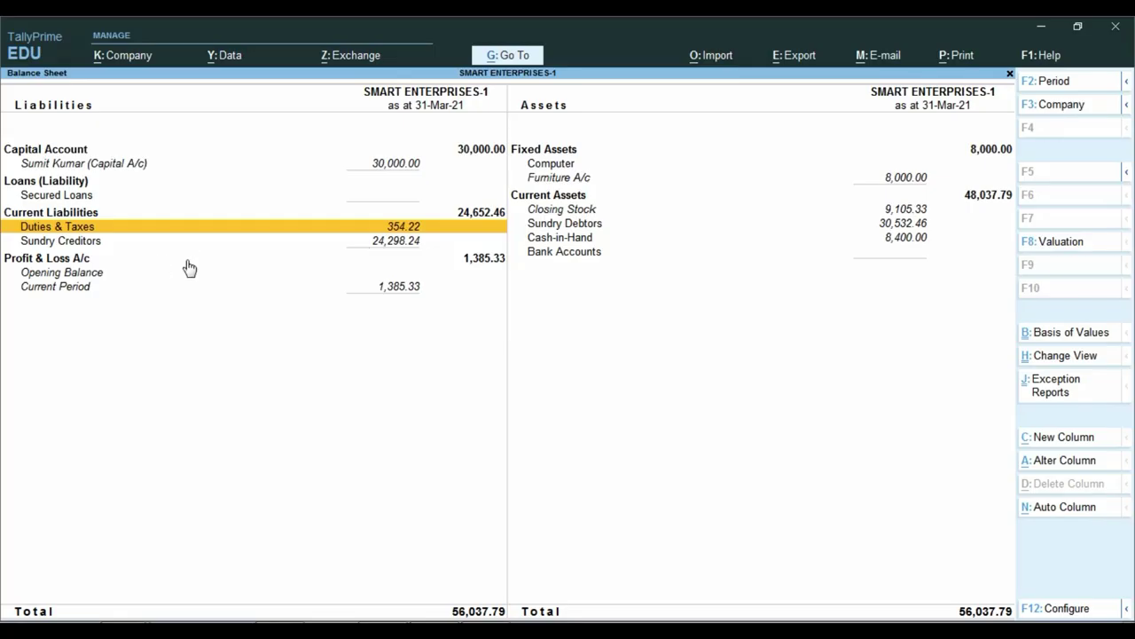
key(Down)
key(Return)
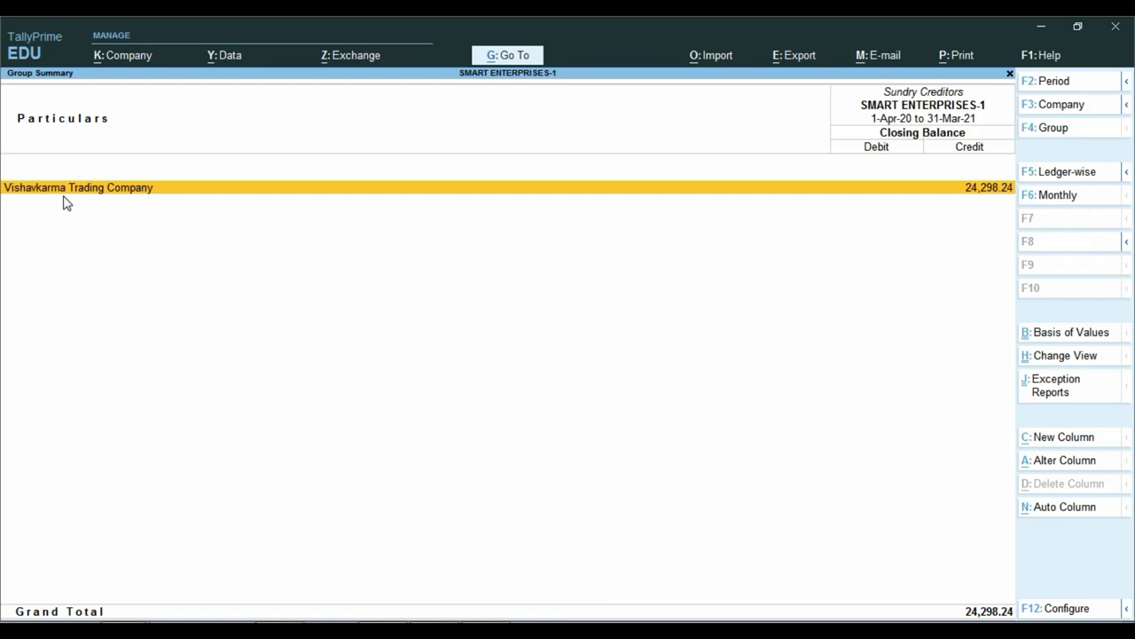
key(alt+Tab)
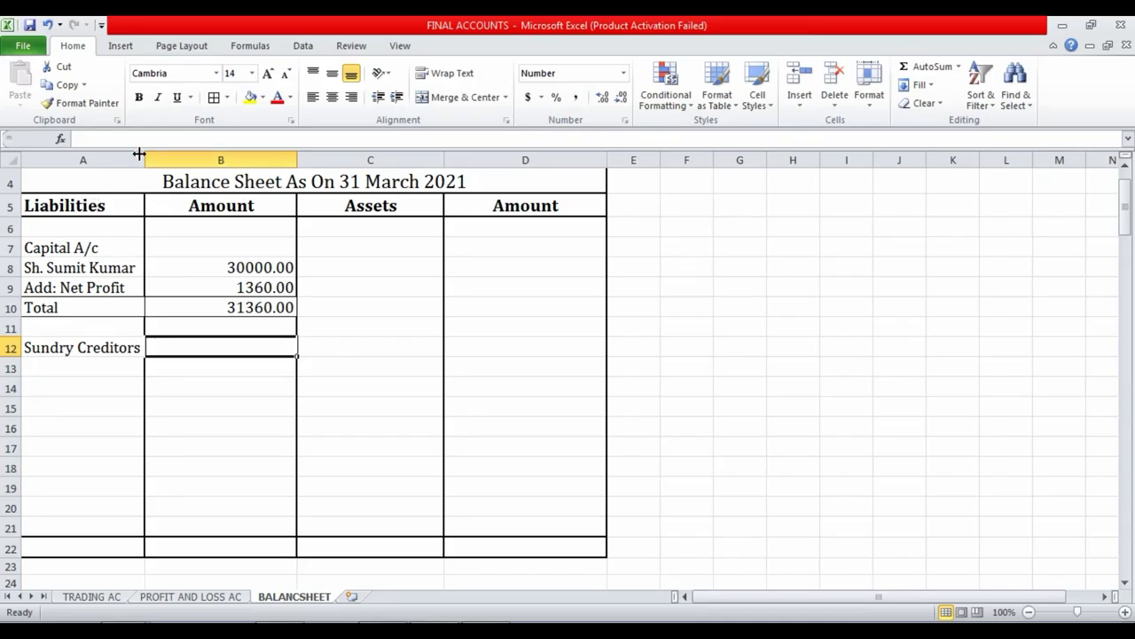
Widen column A and enter the creditor 'Vishavkarma Trad Com' in A13.
drag(139, 155, 175, 167)
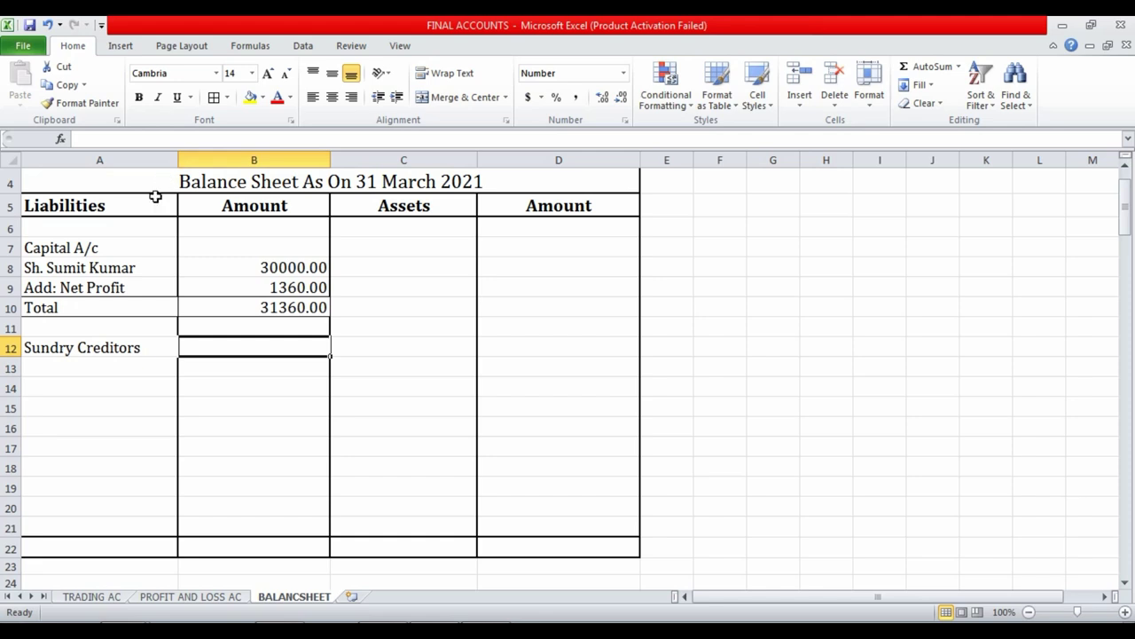
click(51, 366)
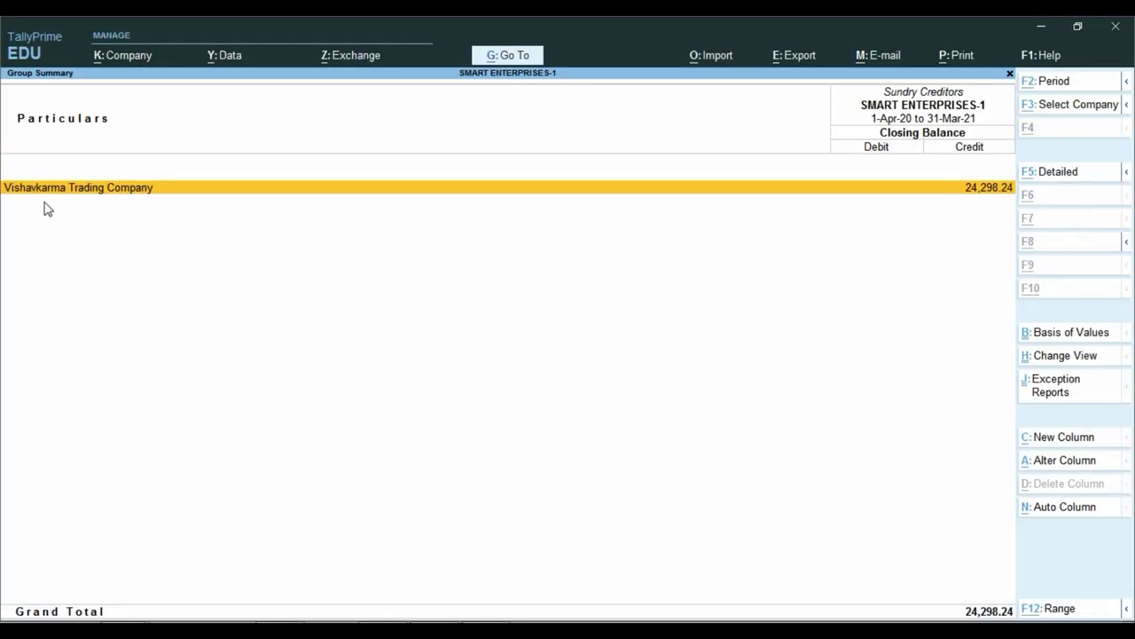
key(alt+Tab)
text(Vi)
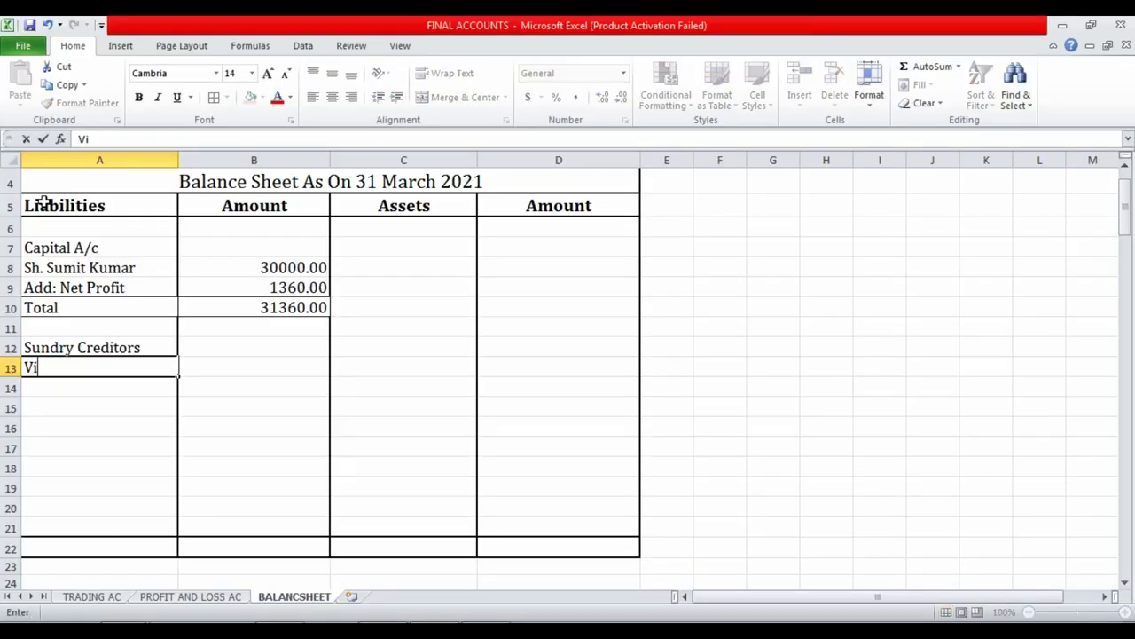
text(shav)
text(karma Tra)
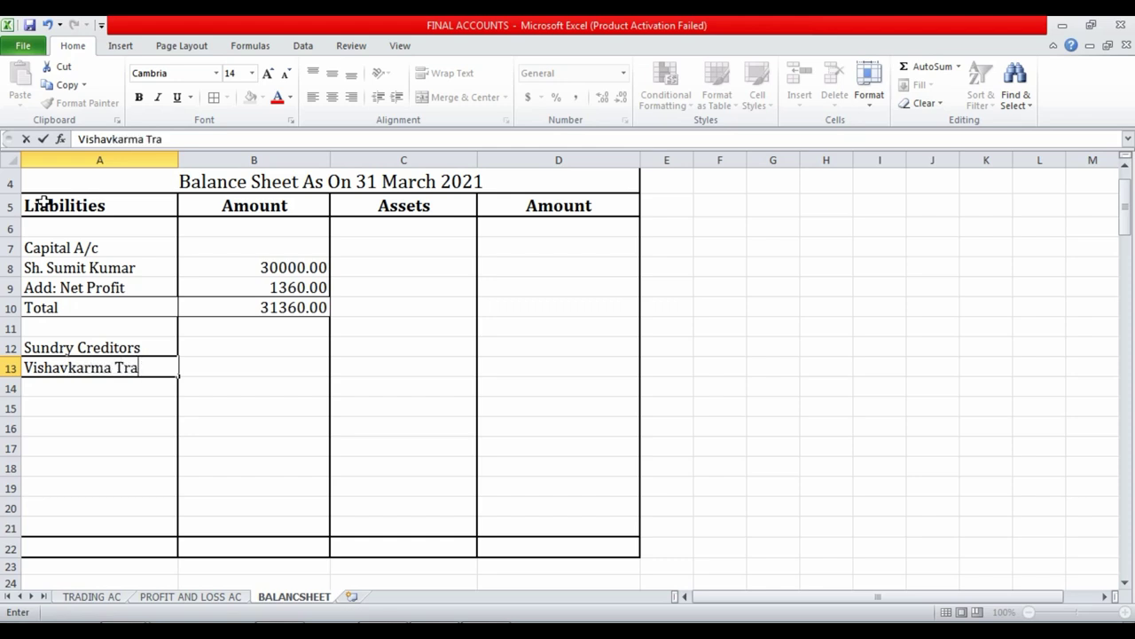
text(d Com)
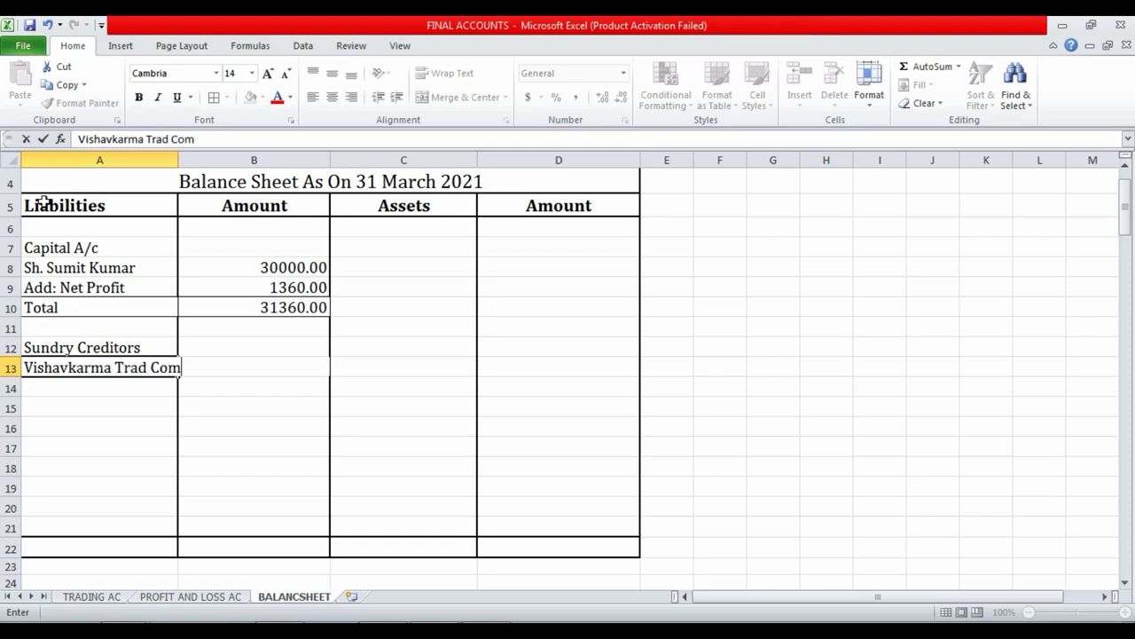
key(Return)
key(Up)
key(Right)
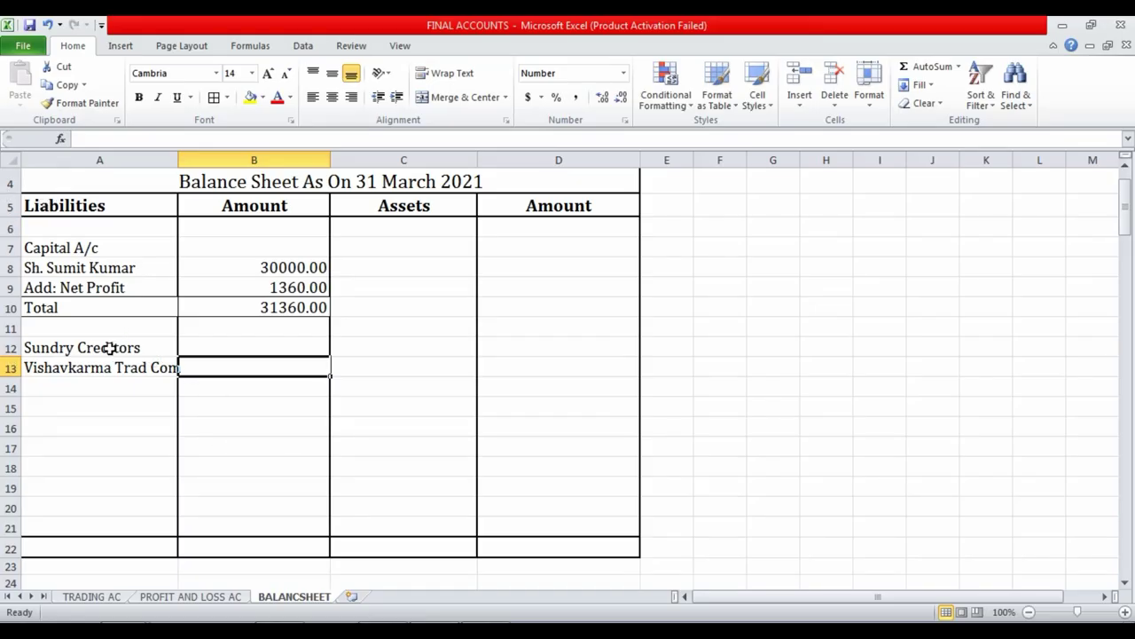
Make the Sundry Creditors and Capital A/c headings bold and underlined.
click(109, 346)
click(139, 97)
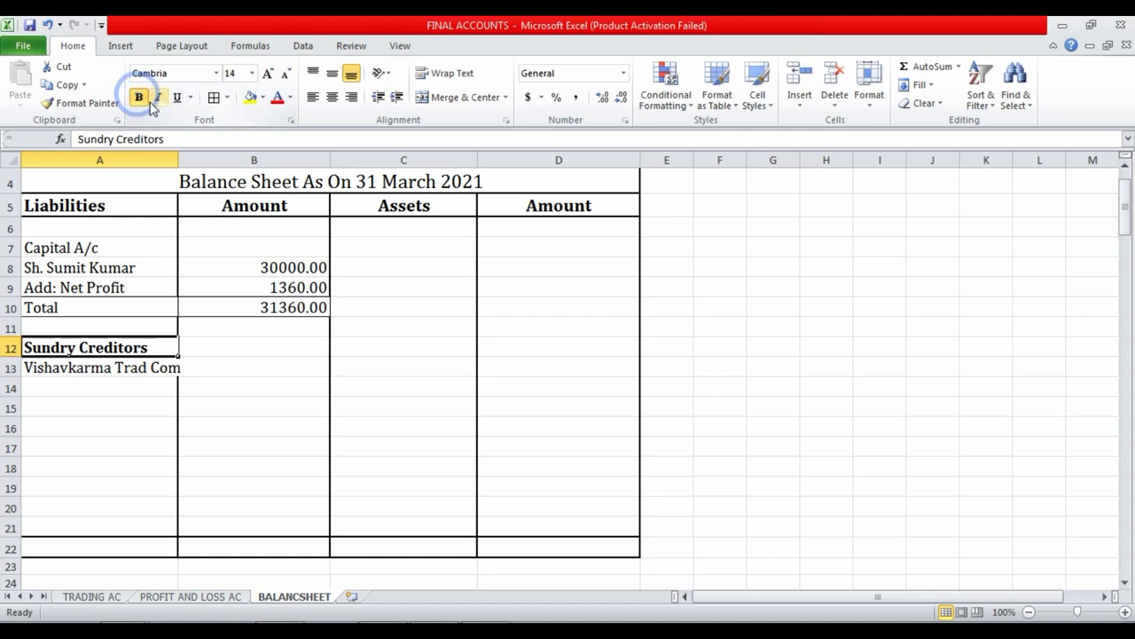
click(178, 97)
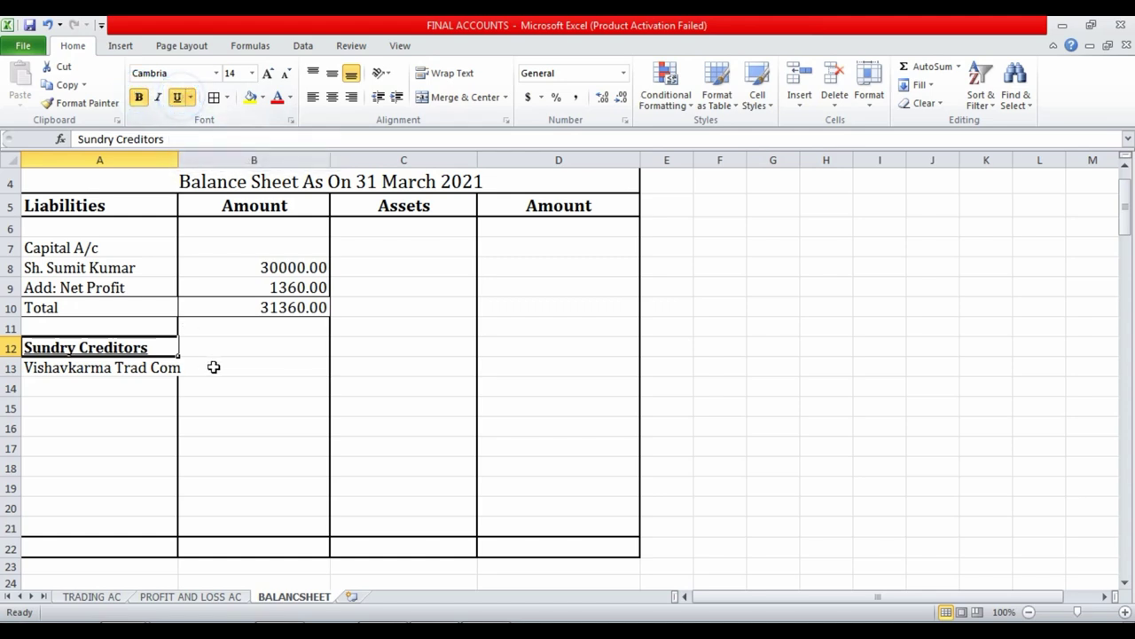
click(213, 367)
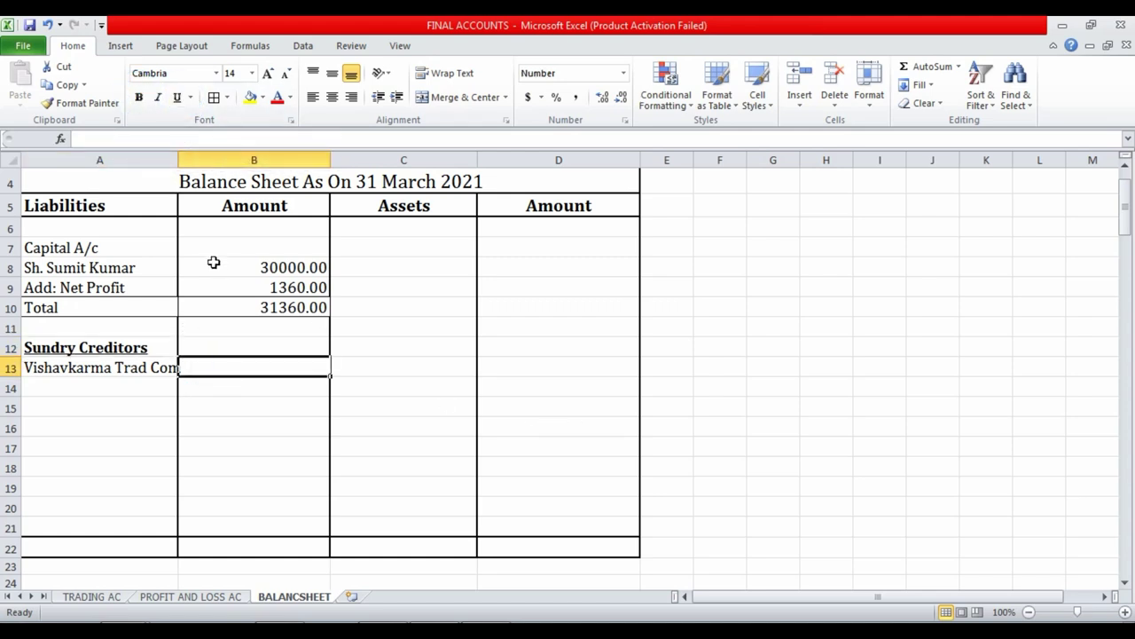
click(146, 249)
click(138, 97)
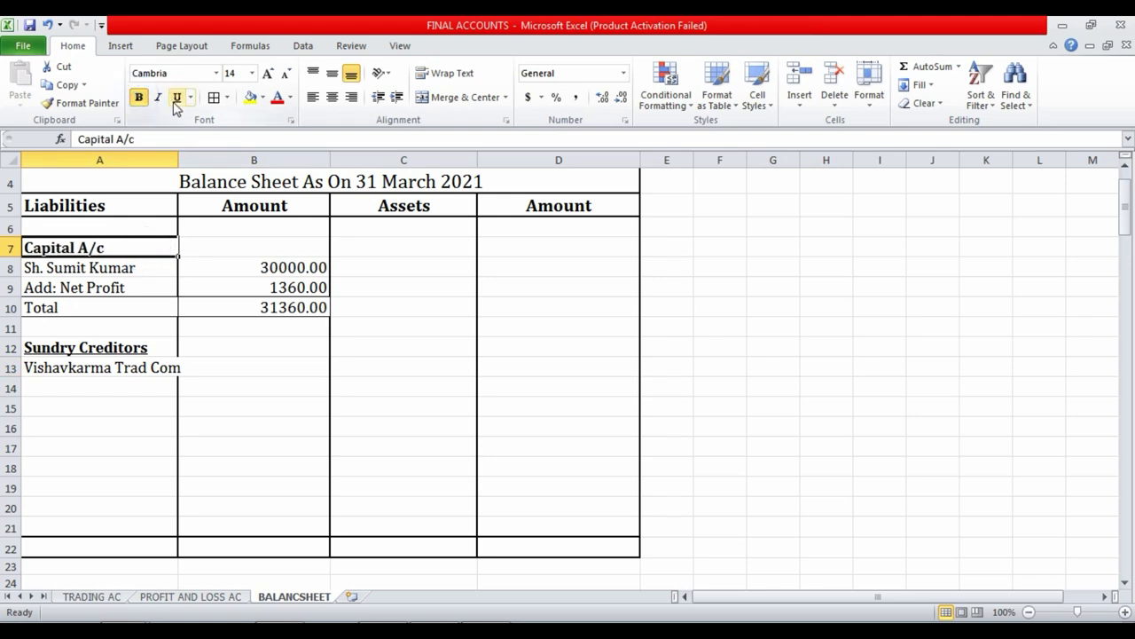
click(177, 97)
click(247, 347)
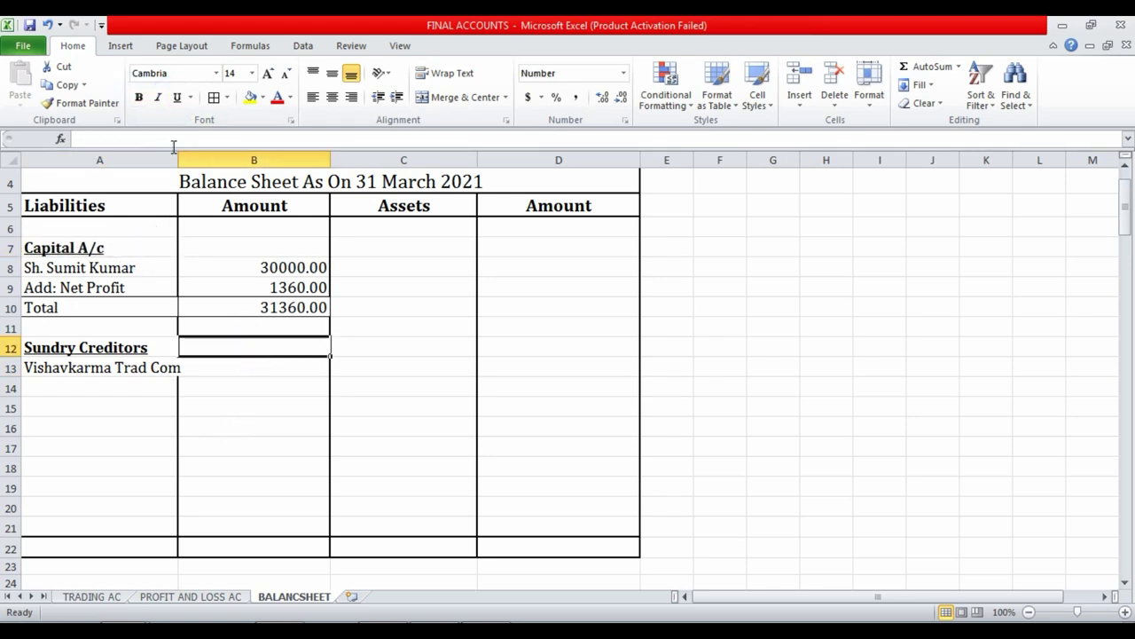
Widen columns A, B and C, then check the creditor's balance in TallyPrime for B13.
drag(178, 160, 204, 160)
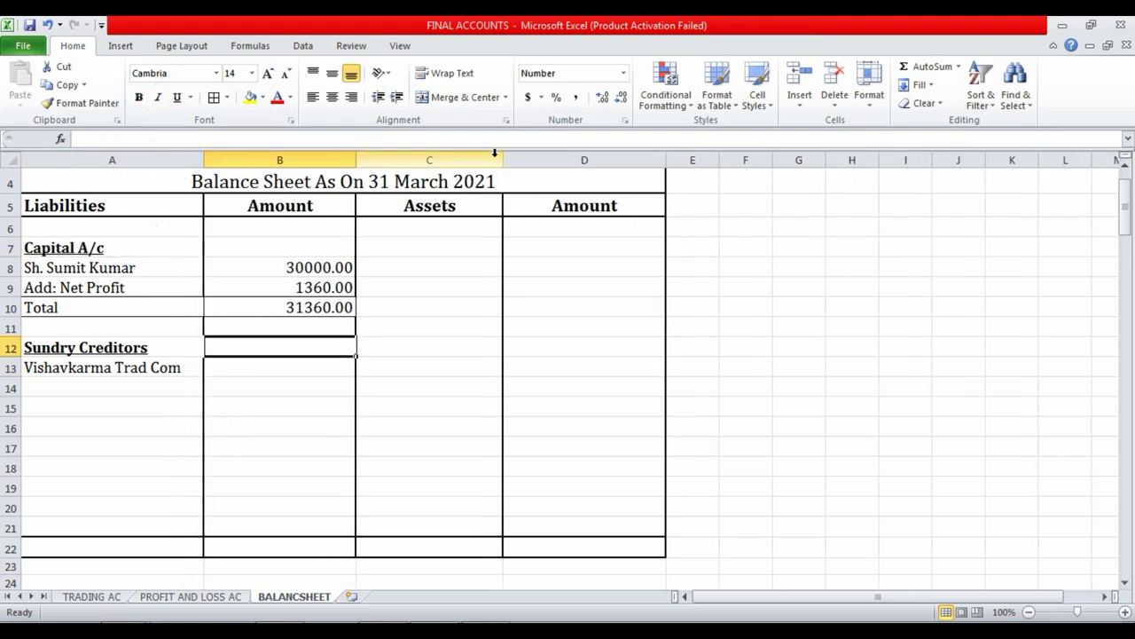
drag(503, 160, 511, 160)
drag(357, 163, 360, 162)
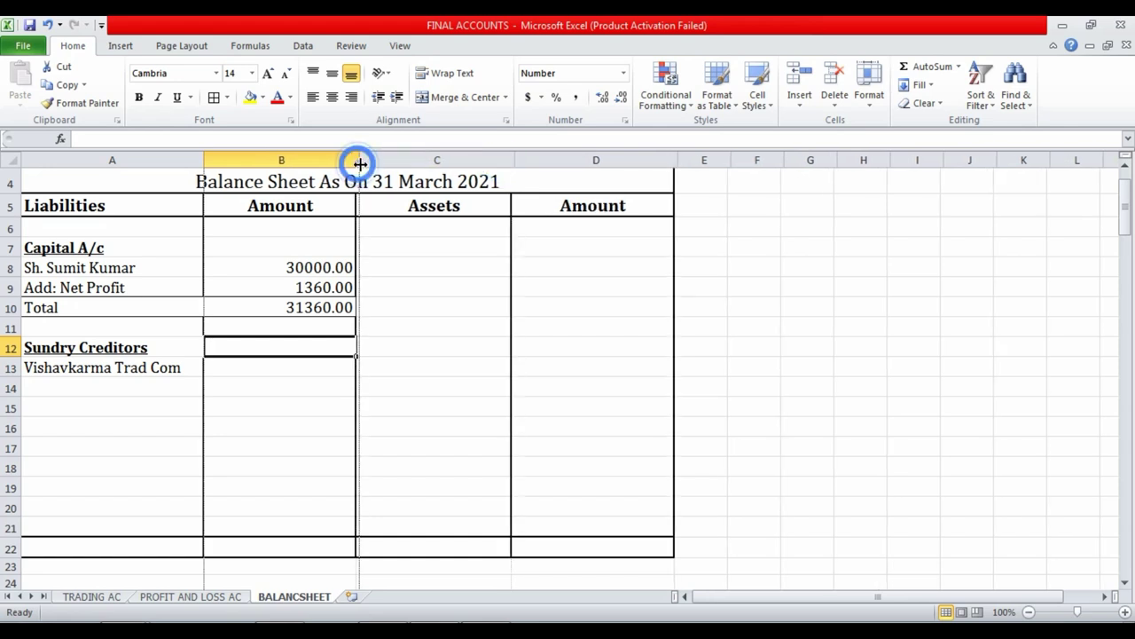
click(255, 371)
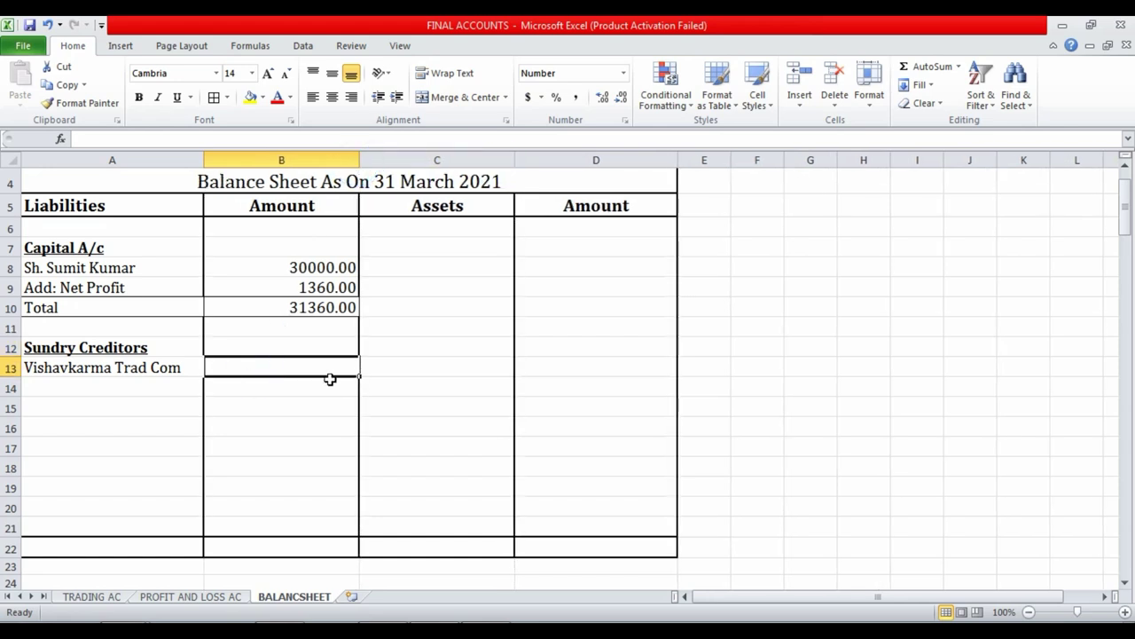
key(alt+Tab)
key(alt+Tab)
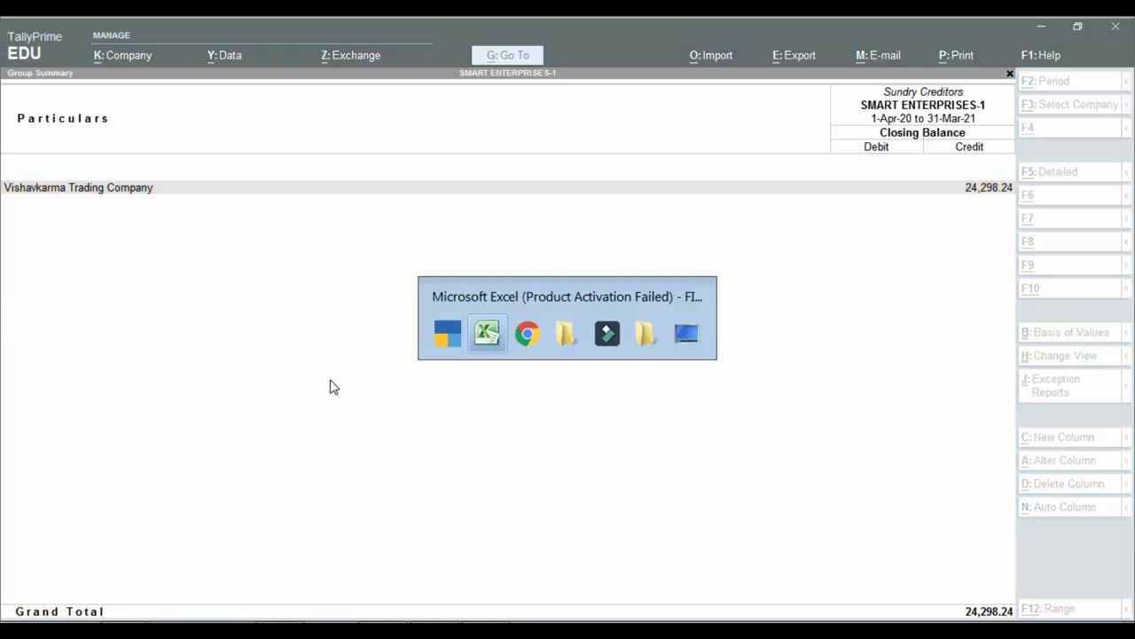
key(alt+Tab)
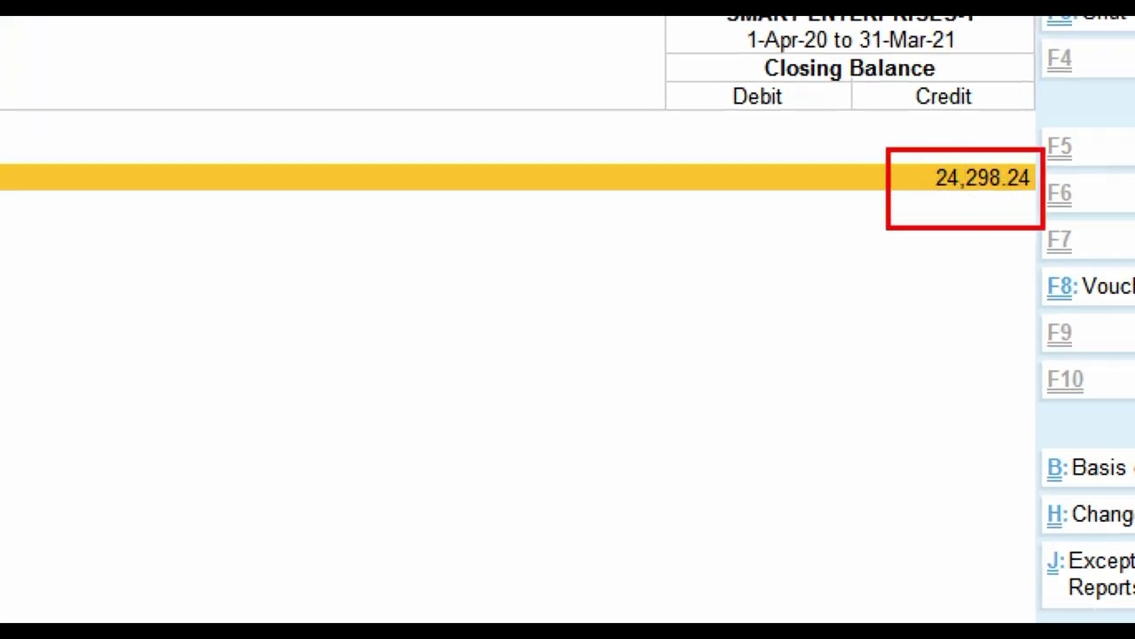
key(alt+Tab)
Enter 24,298.24 in B13 and return TallyPrime to the Duties & Taxes group.
text(2)
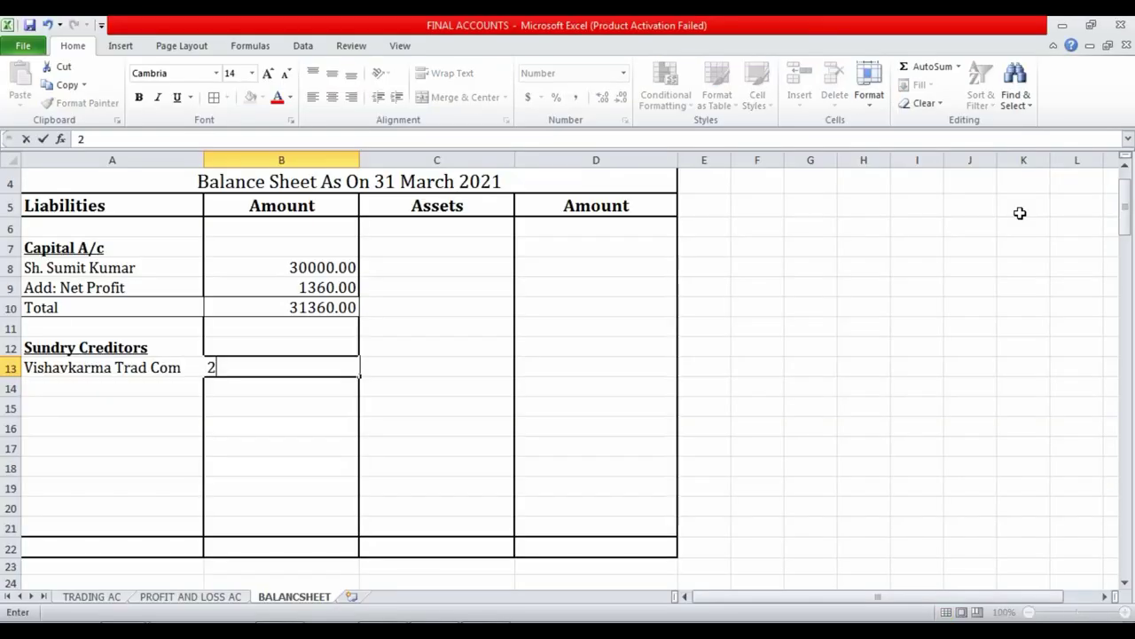
text(4,298.24)
key(Return)
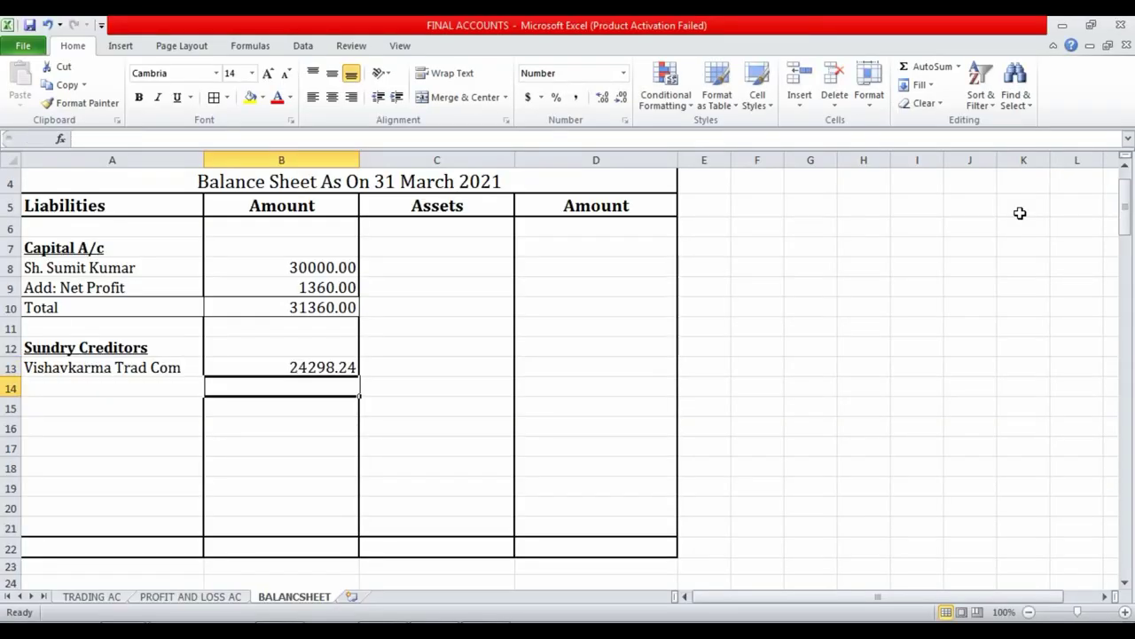
key(alt+Tab)
key(Escape)
key(Up)
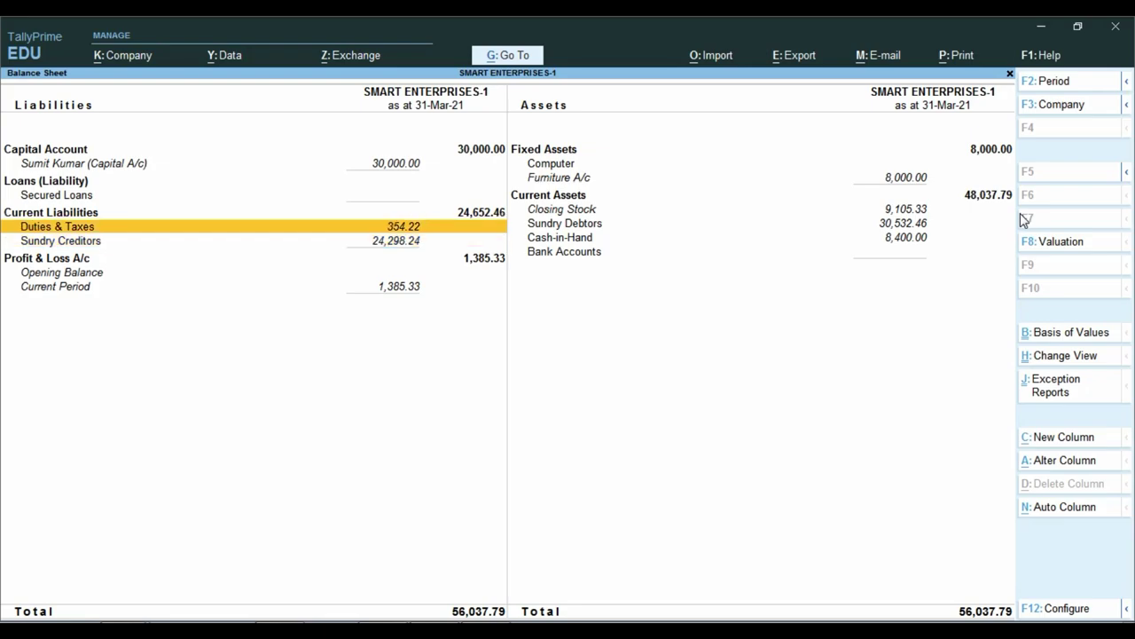
key(alt+Tab)
Copy the Sundry Creditors heading format into A15 and rename it 'Other Current Lib.'.
key(Down)
key(Left)
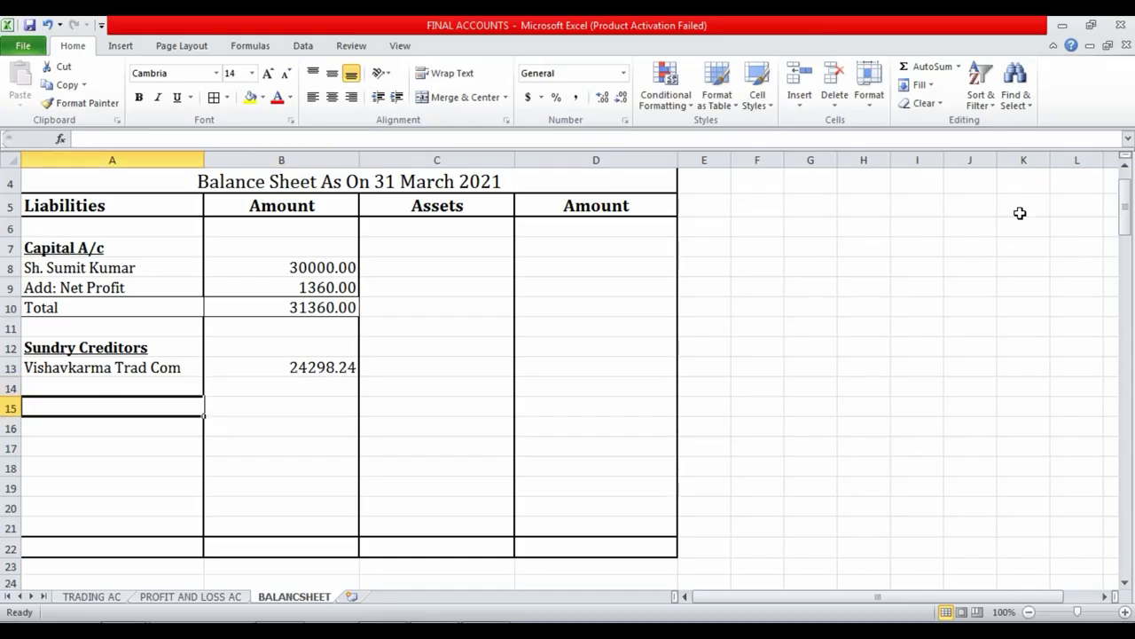
key(Up)
key(Up)
key(Up)
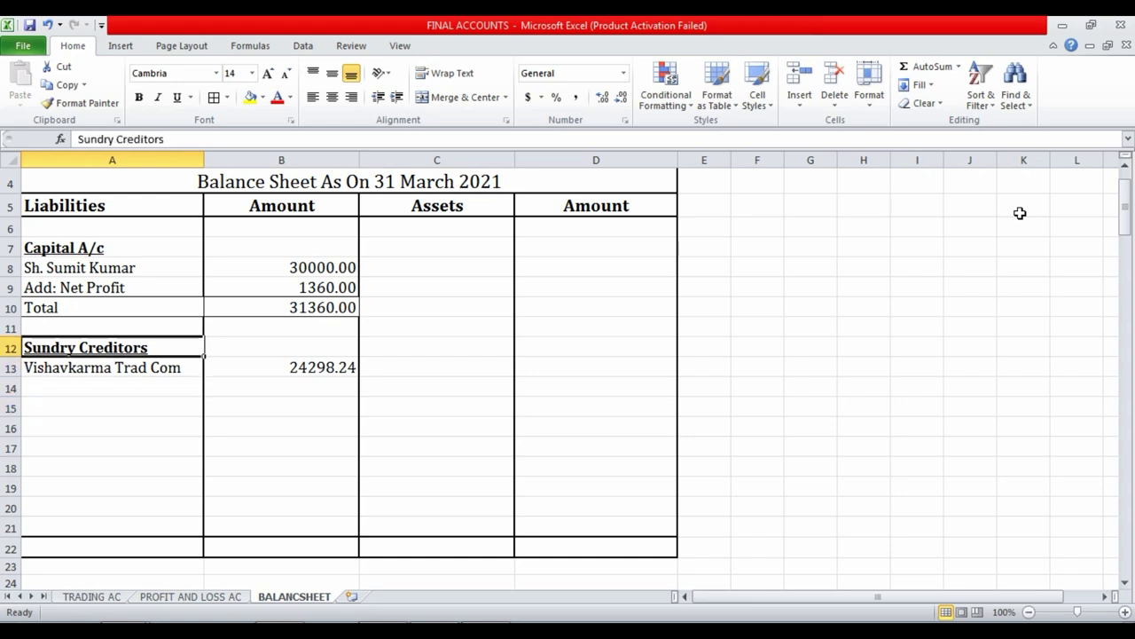
key(ctrl+c)
key(Down)
key(Down)
key(Down)
key(Return)
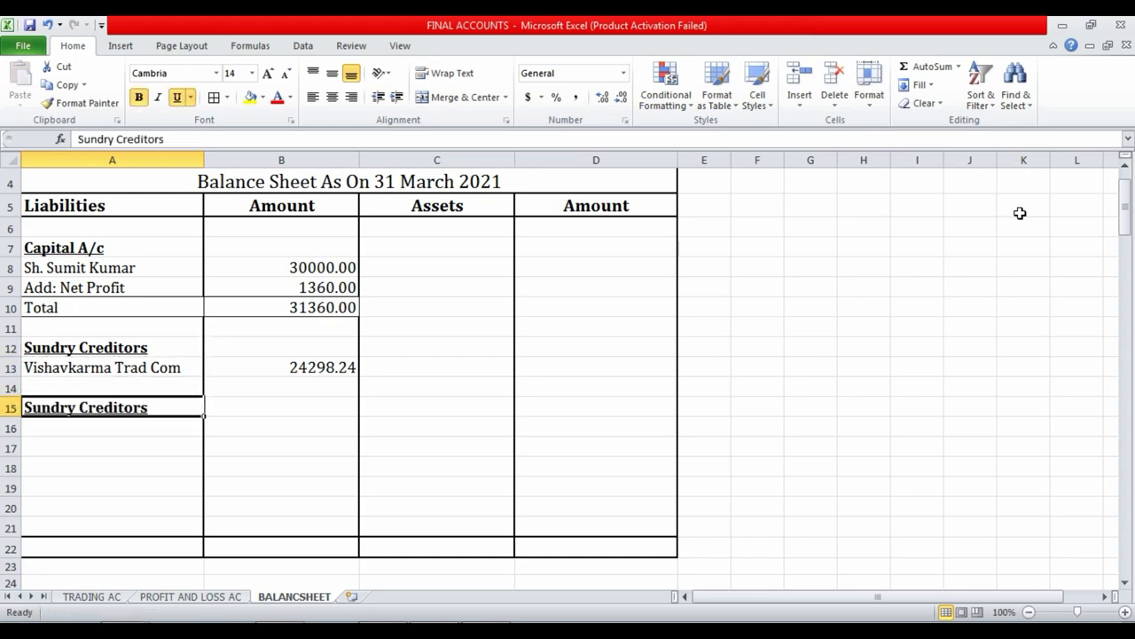
key(Up)
key(Up)
key(Up)
key(Down)
key(Down)
key(Down)
text(Other )
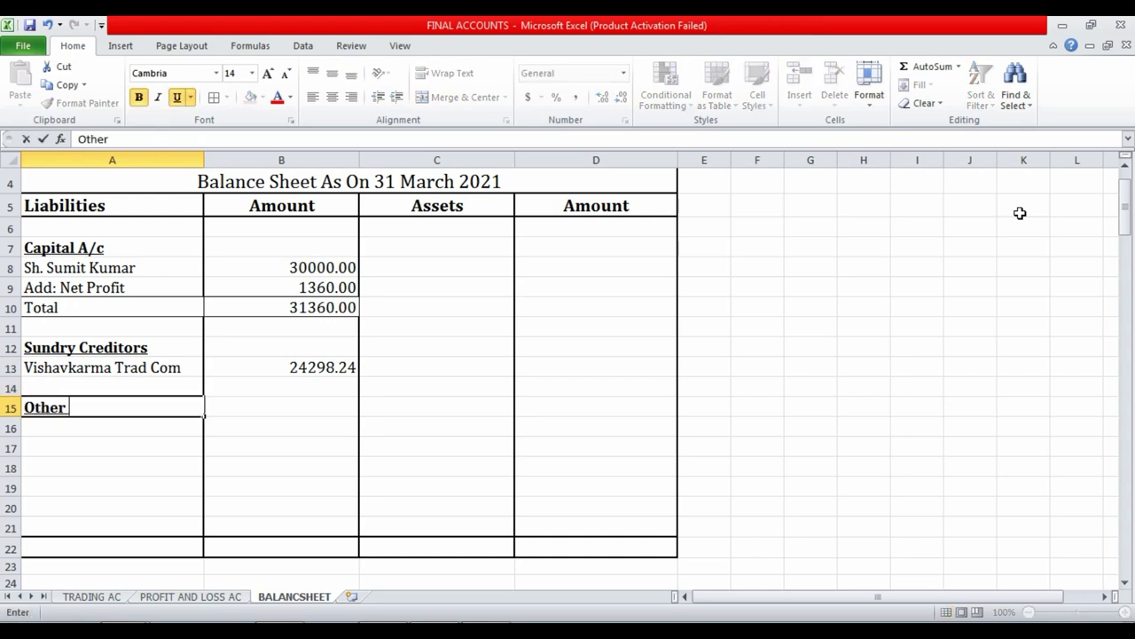
text(Cu)
text(rrent Lib.)
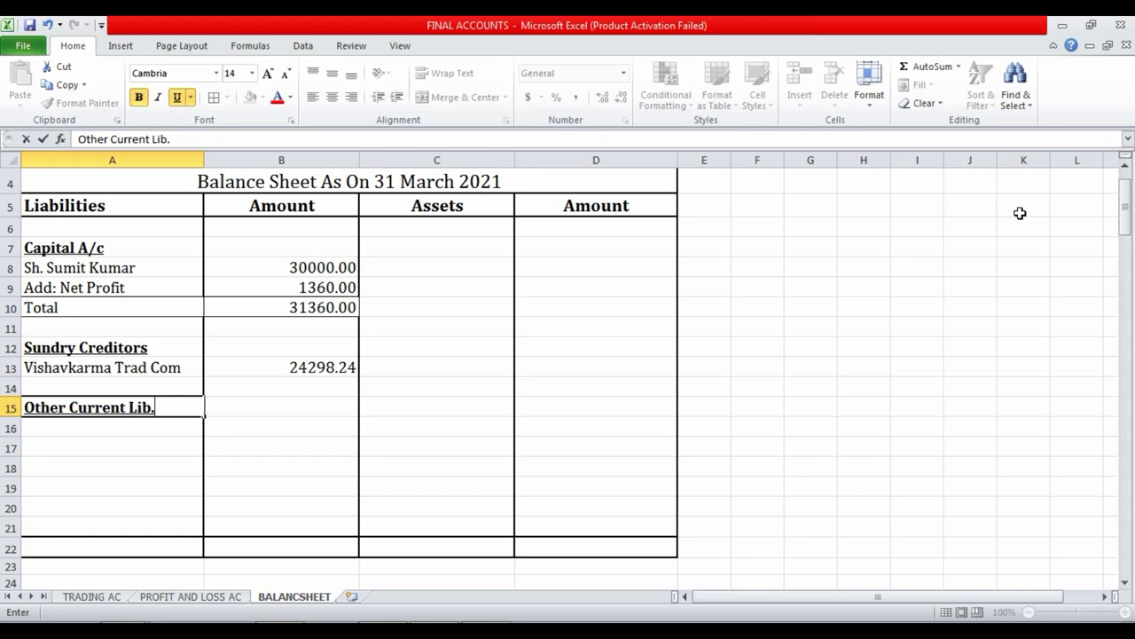
key(Return)
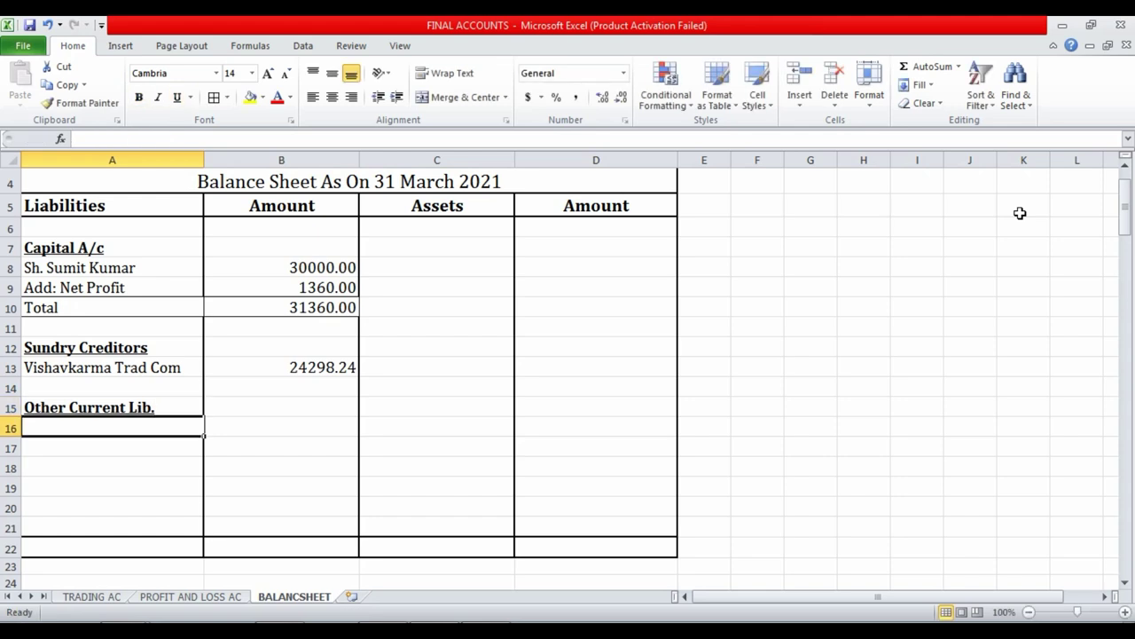
Add 'CGST Tax Payable' in A16 and 'SGST Tax Payable' in A17.
text(CGST Tax)
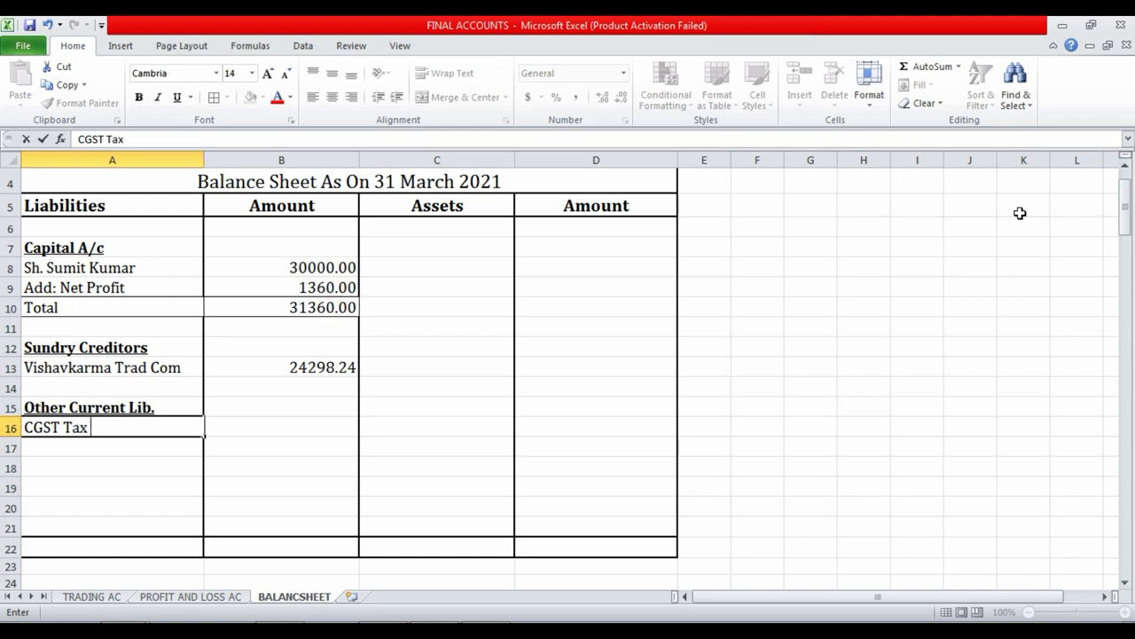
text(ble)
key(Return)
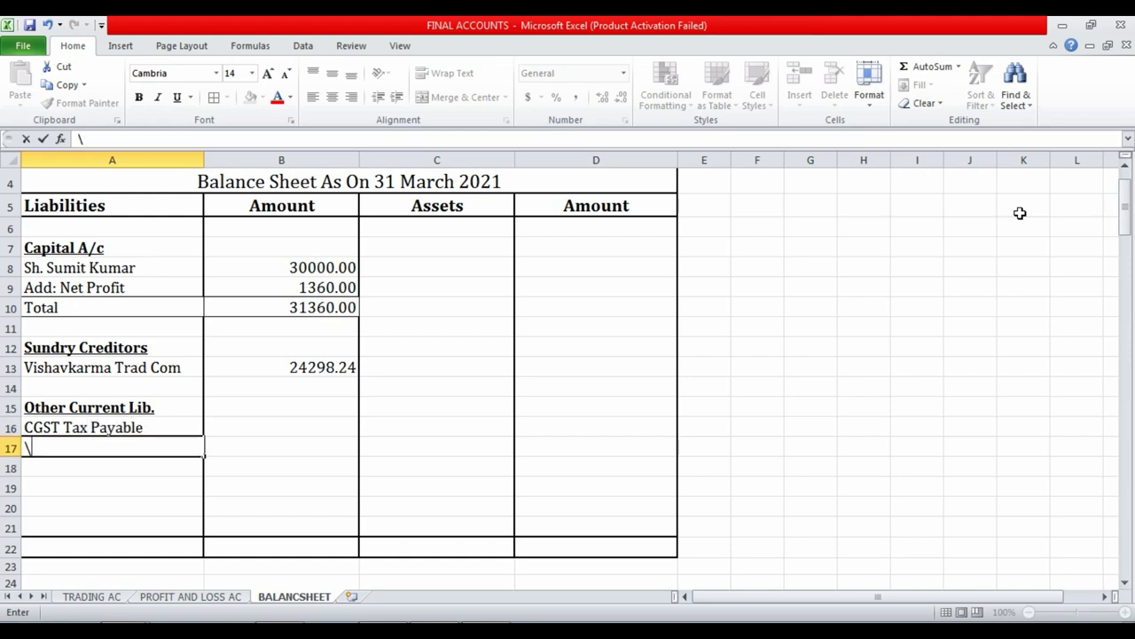
key(ctrl+d)
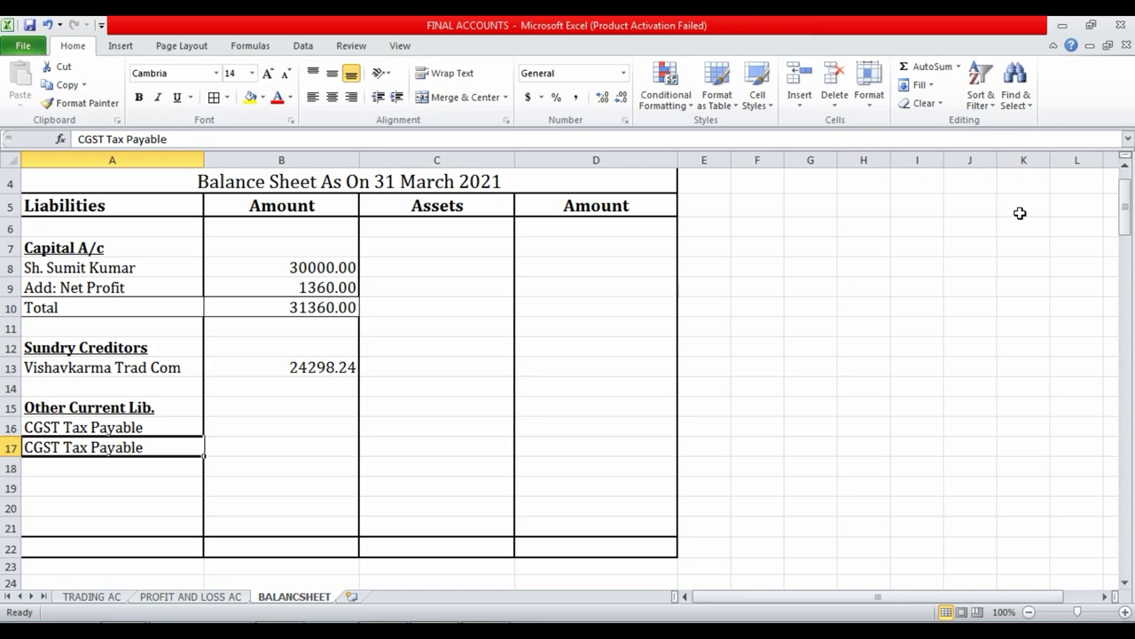
key(F2)
key(Home)
key(Delete)
text(S)
key(Return)
key(Up)
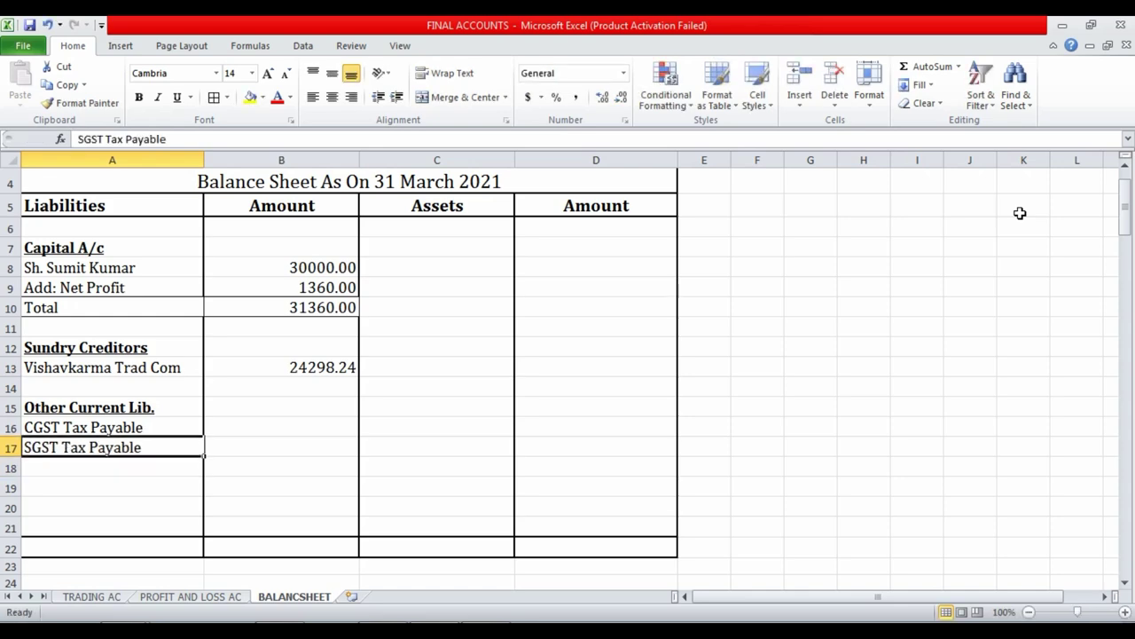
key(Up)
Enter 177.11 for both CGST and SGST Tax Payable in B16:B17, checked against TallyPrime.
key(Right)
key(alt+Tab)
key(Return)
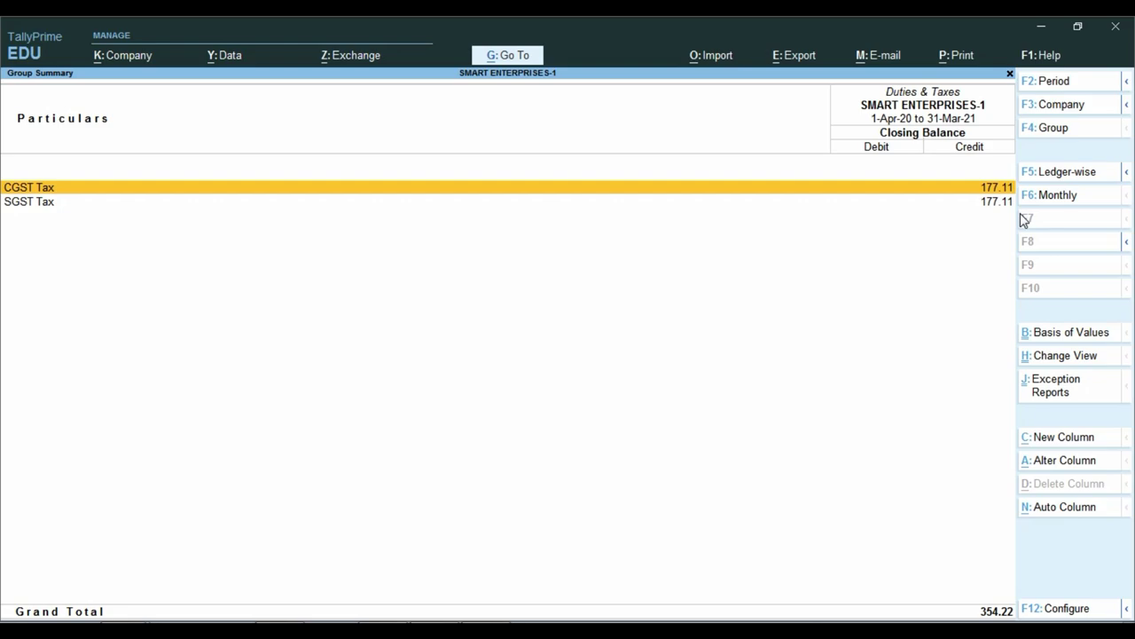
key(alt+Tab)
text(177)
key(Return)
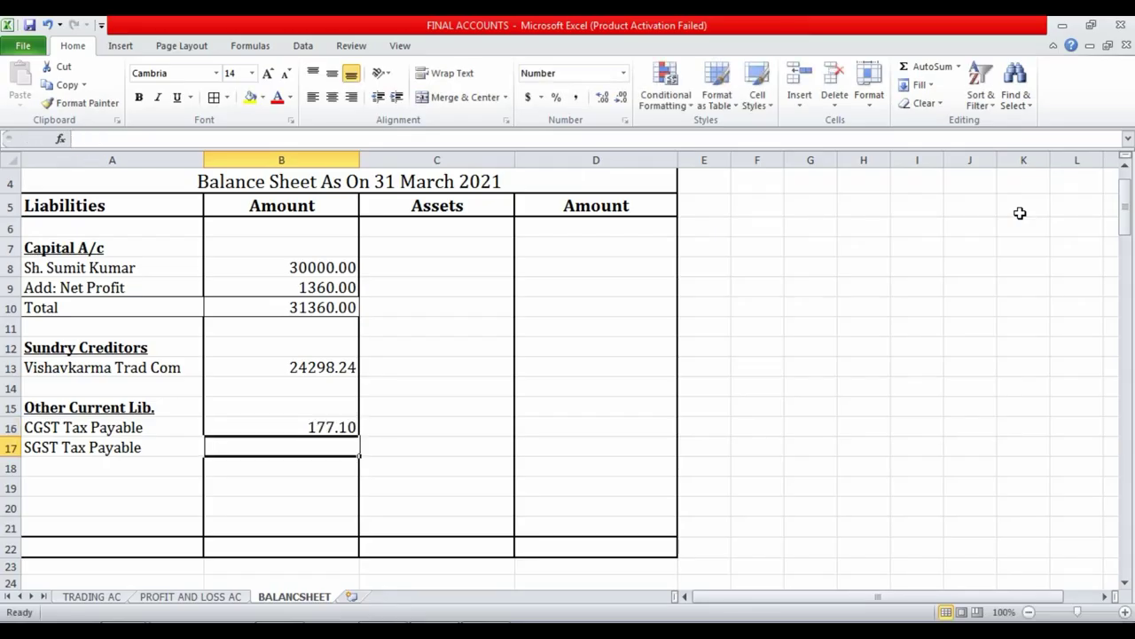
key(Up)
text(177.11)
key(Return)
text(177)
text(.11)
key(Return)
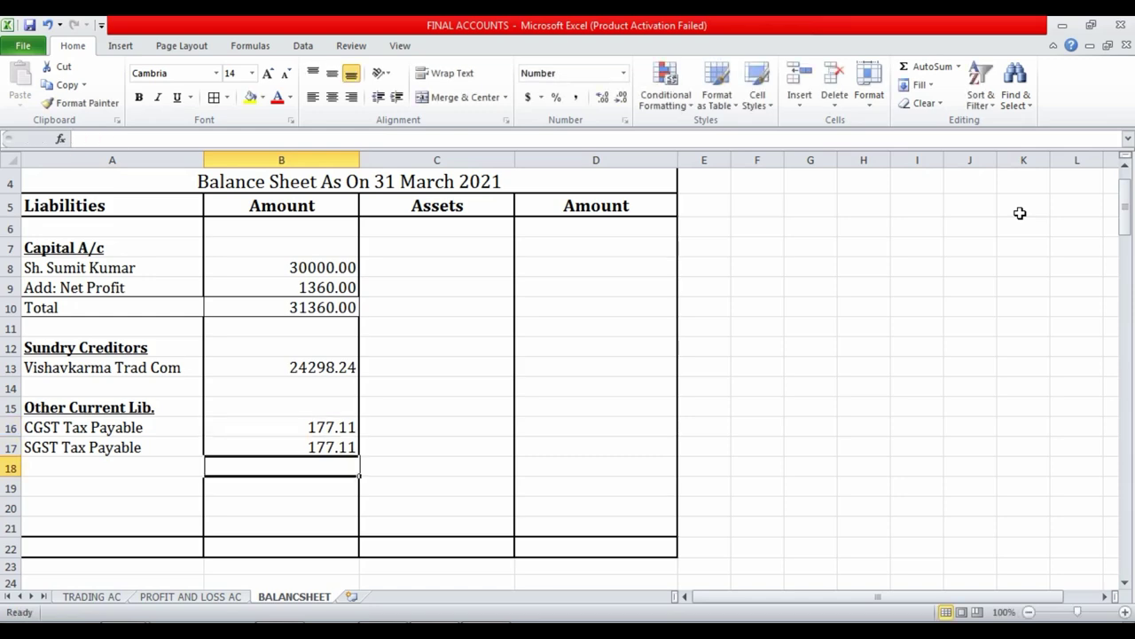
key(alt+Tab)
key(Escape)
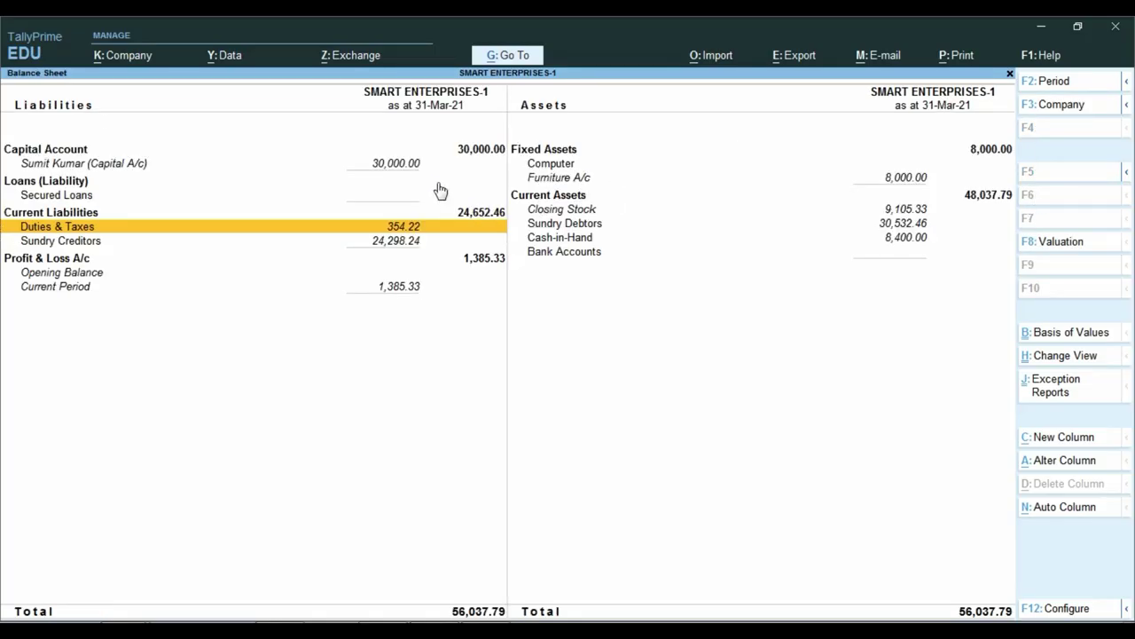
Review TallyPrime's assets side, highlighting Furniture A/c under Fixed Assets.
key(alt+Tab)
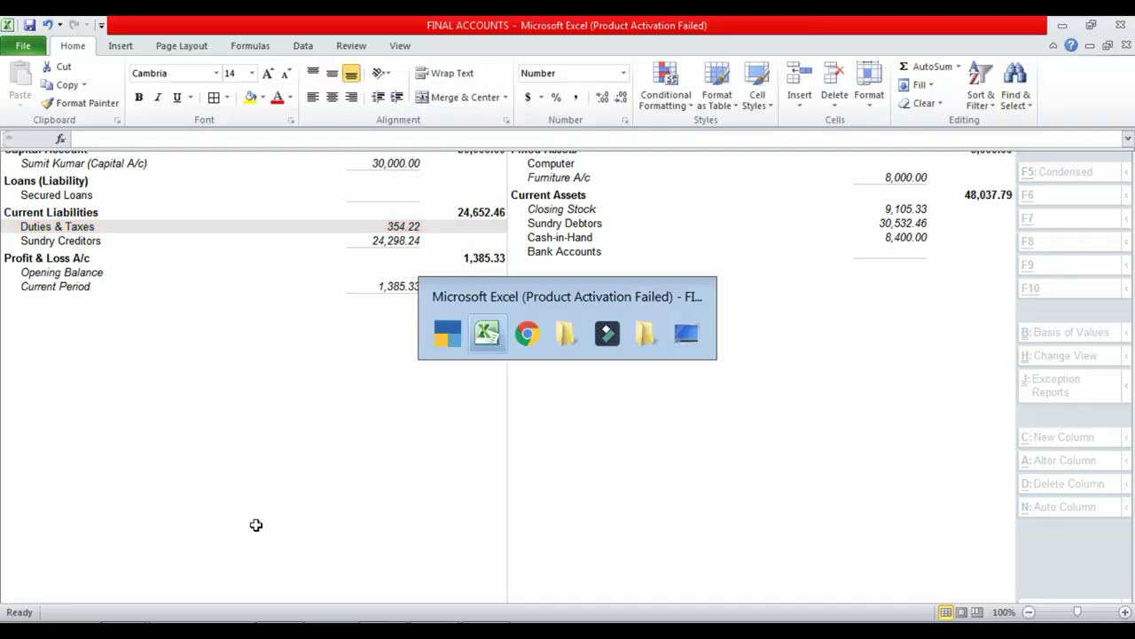
click(442, 232)
key(alt+Tab)
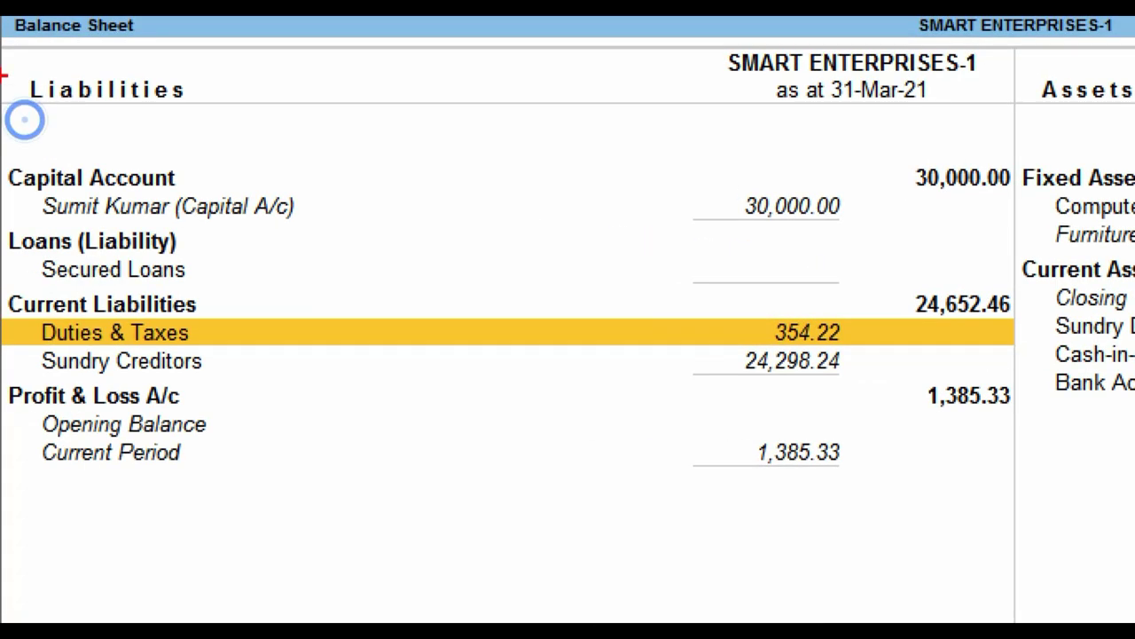
drag(2, 58, 204, 127)
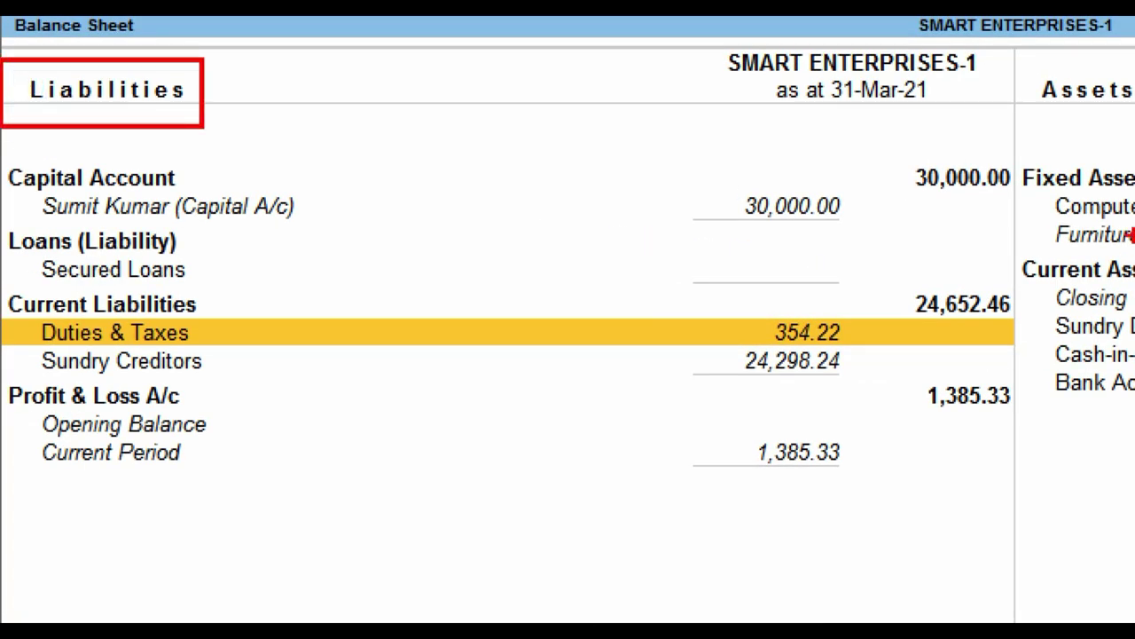
drag(1005, 41, 1134, 120)
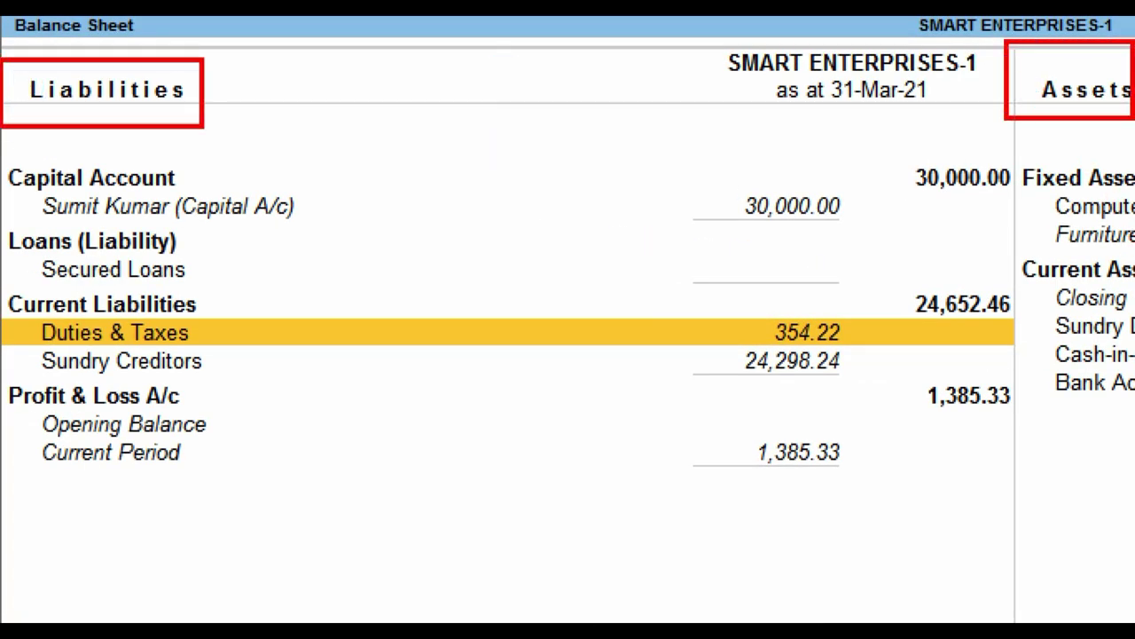
click(685, 181)
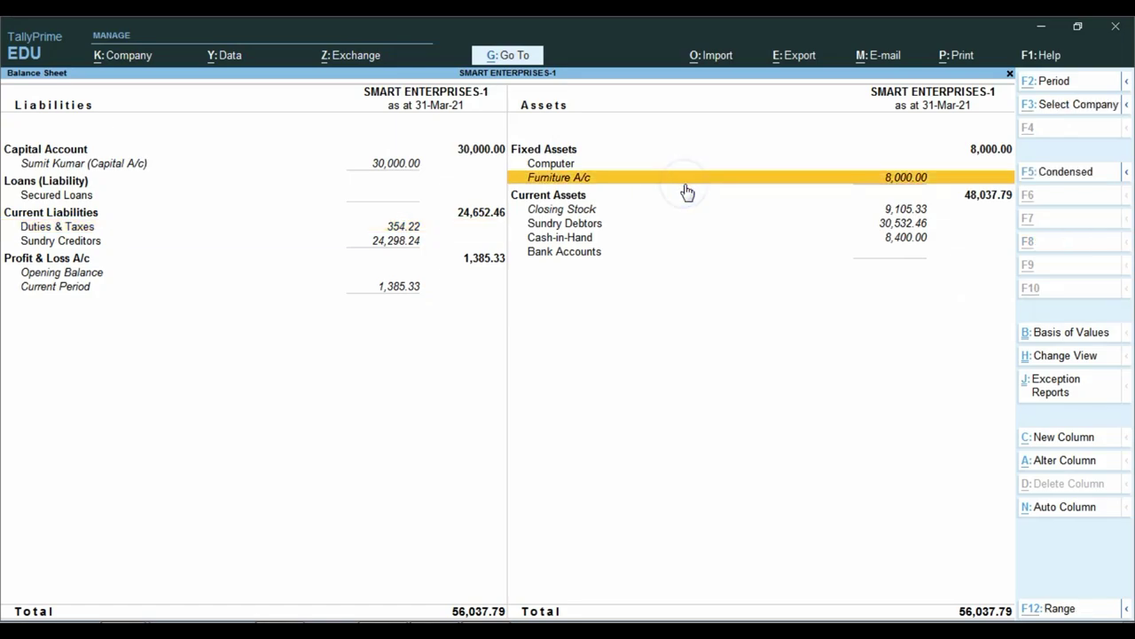
key(alt+Tab)
Add a 'Fixed Assets' heading in C7, copying the Capital A/c heading format.
key(Down)
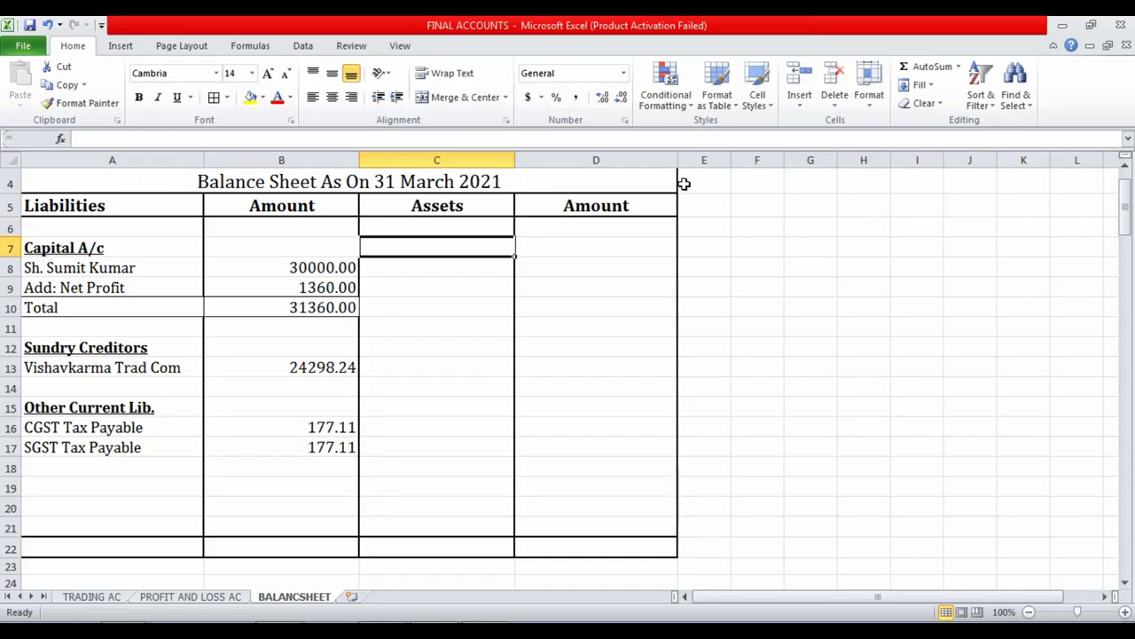
key(Left)
key(Left)
key(ctrl+c)
key(Right)
key(Right)
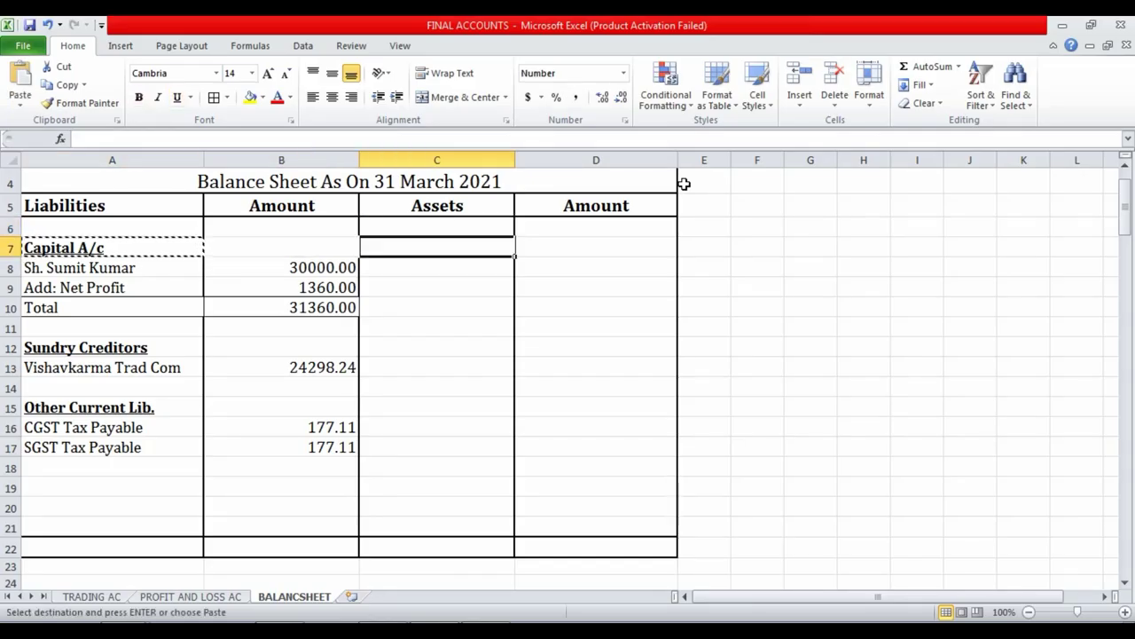
key(ctrl+v)
text(Fixed)
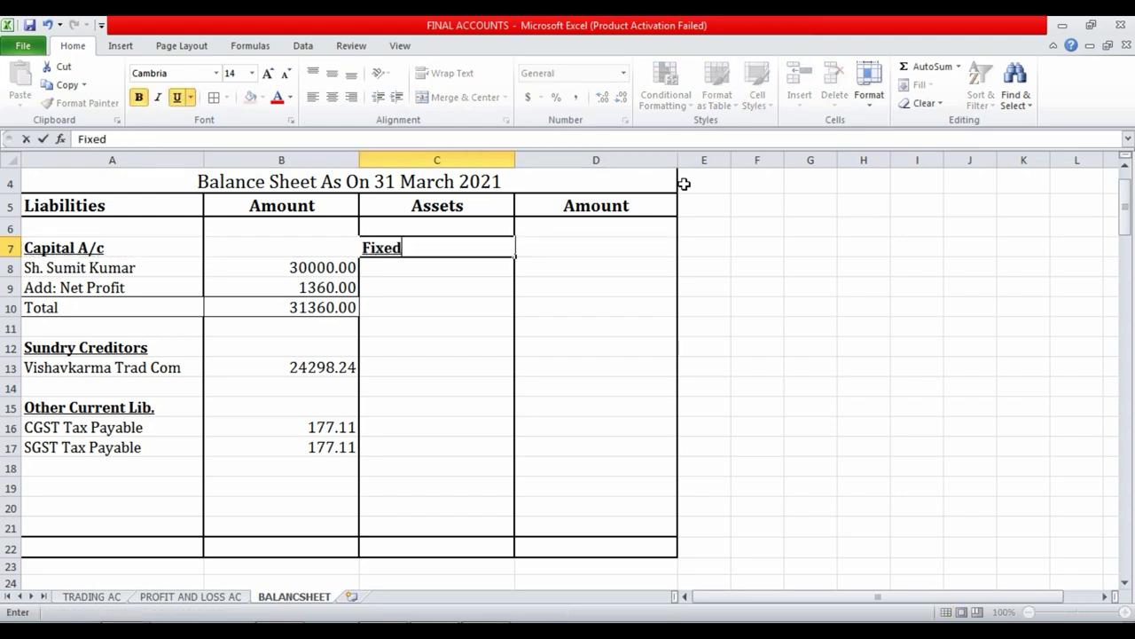
text( Assets)
key(Return)
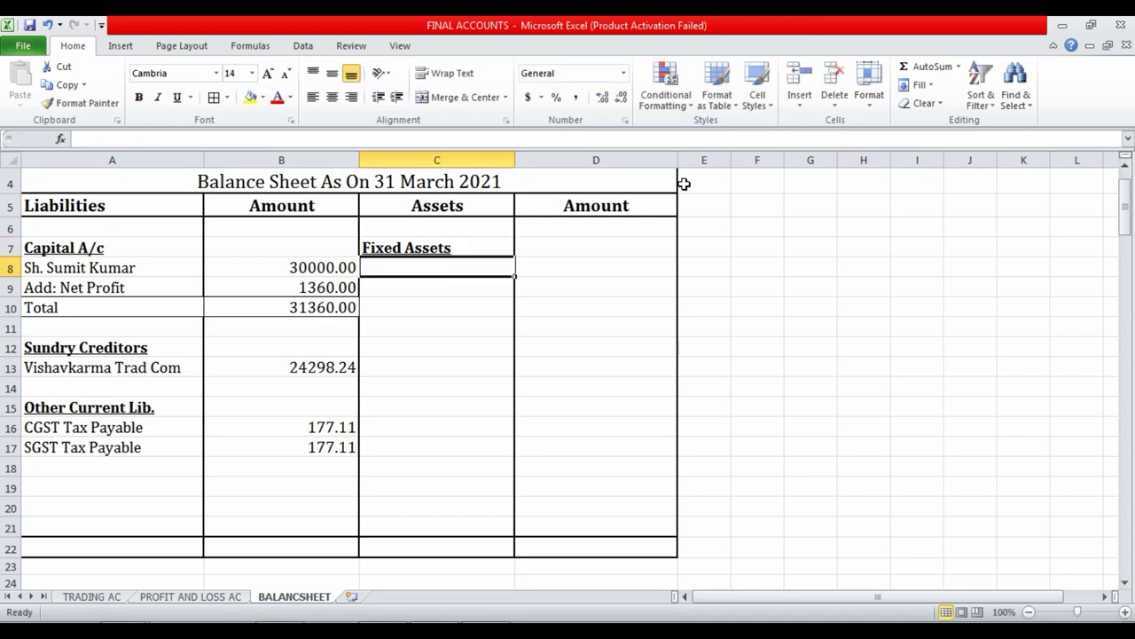
key(Up)
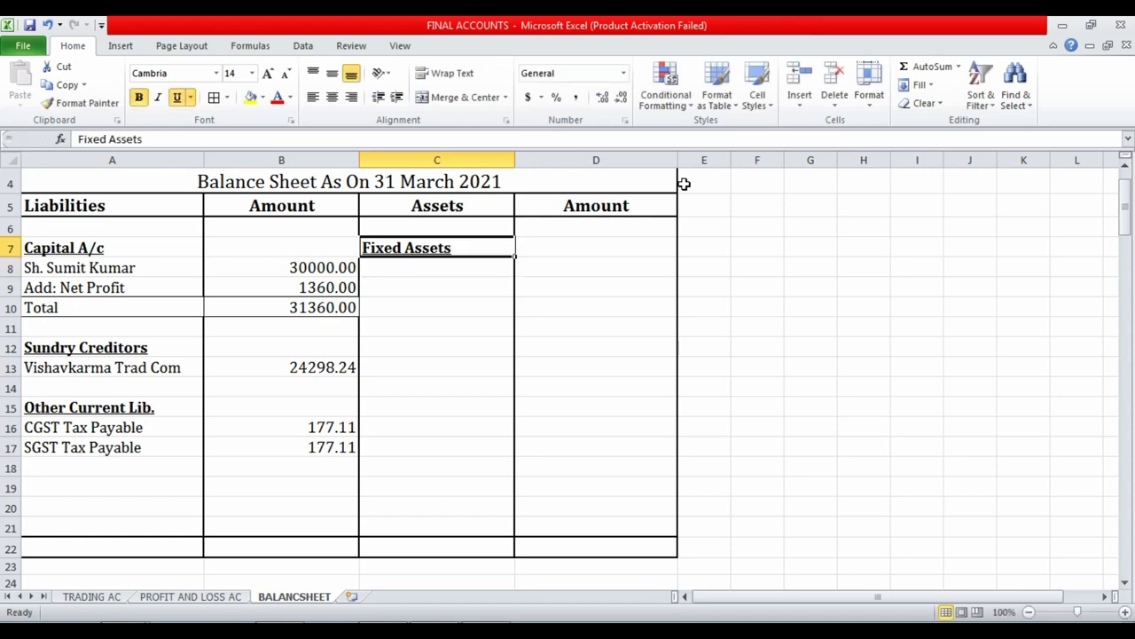
key(Down)
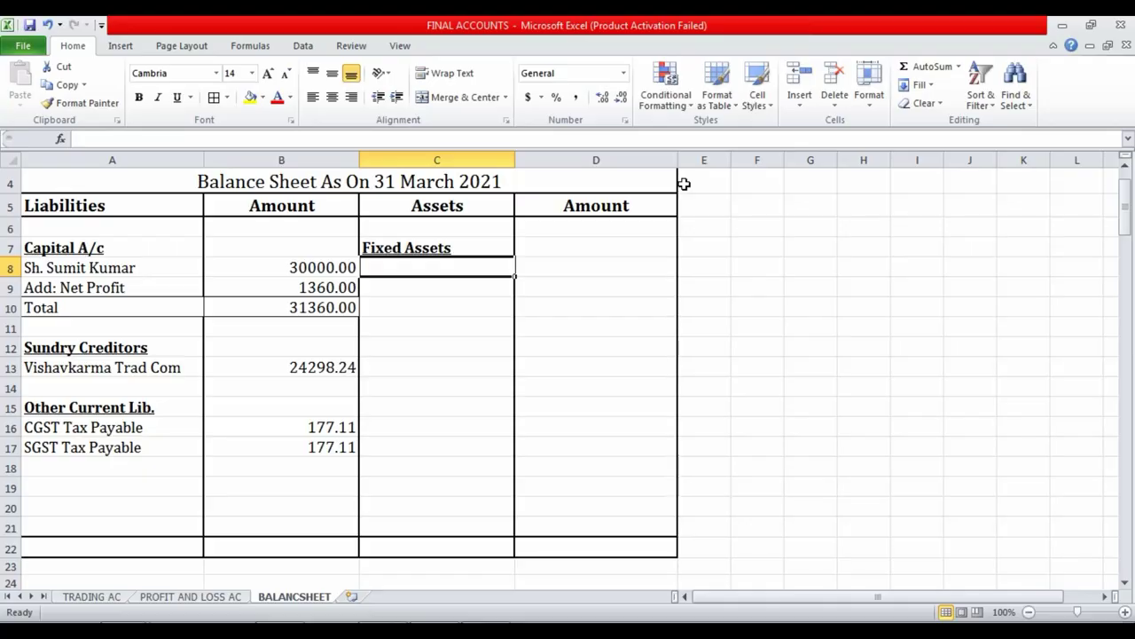
List Furniture at 8000 under Fixed Assets and start the next asset in C10.
text(Fur)
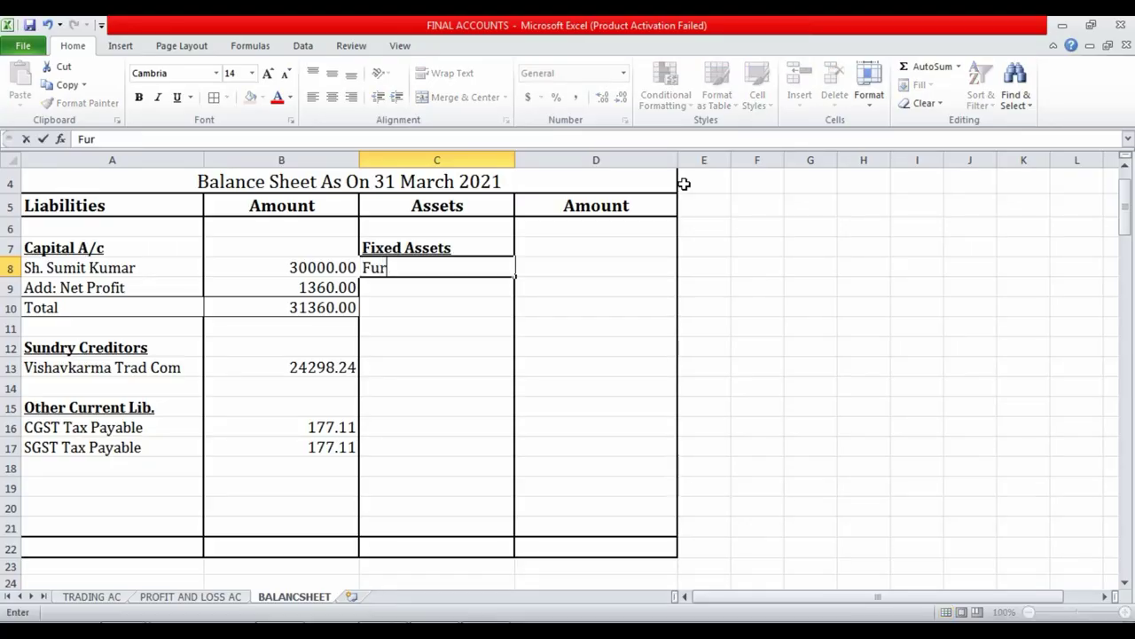
text(niture)
key(Return)
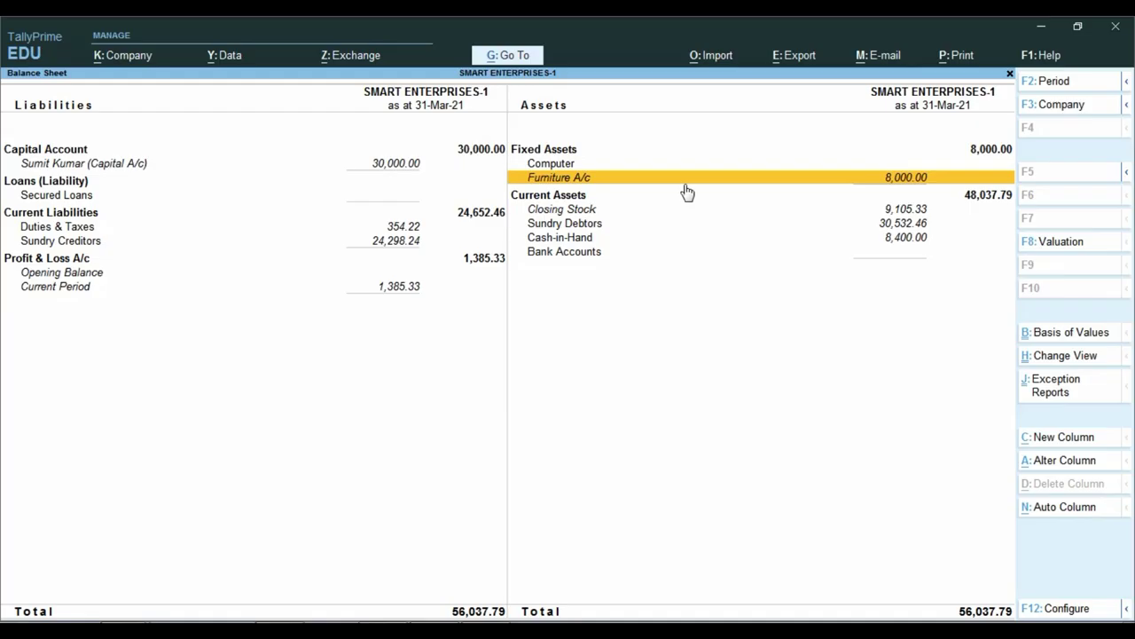
key(alt+Tab)
text(8000)
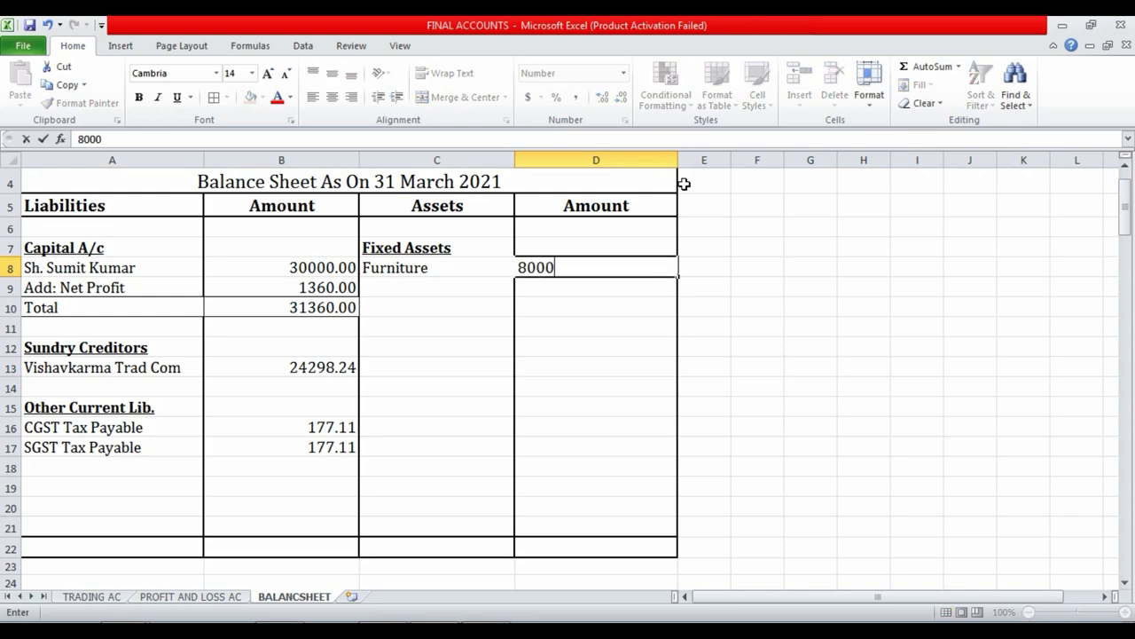
key(Return)
key(Left)
key(Down)
key(alt+Tab)
key(alt+Tab)
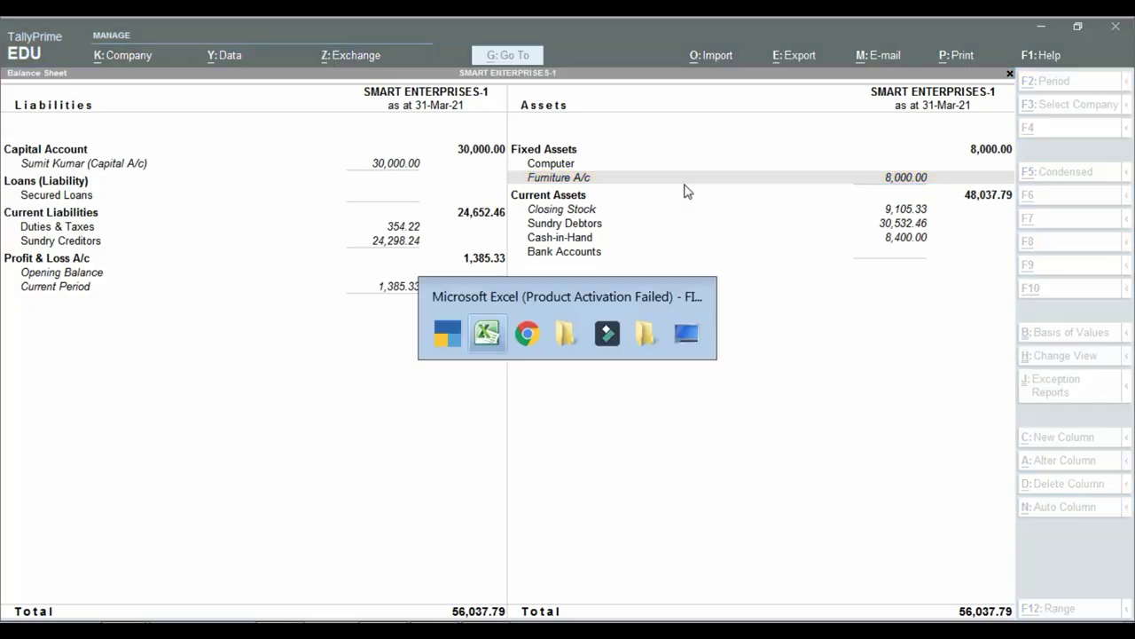
text(S)
key(alt+Tab)
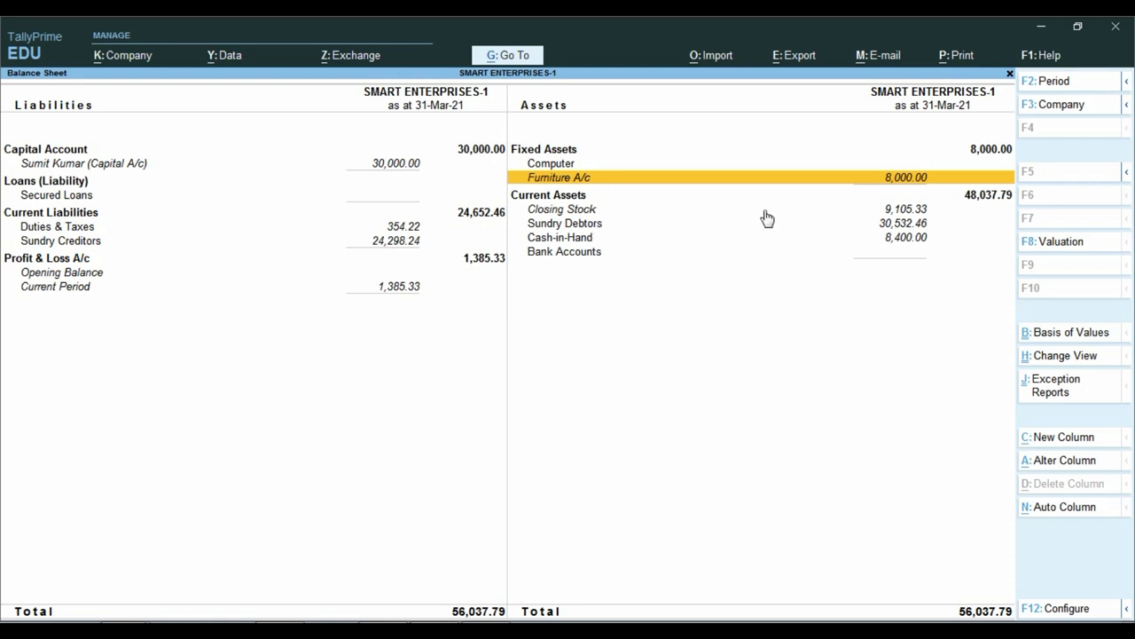
Enter a bold, underlined 'Closing Stock' label in C10.
key(alt+Tab)
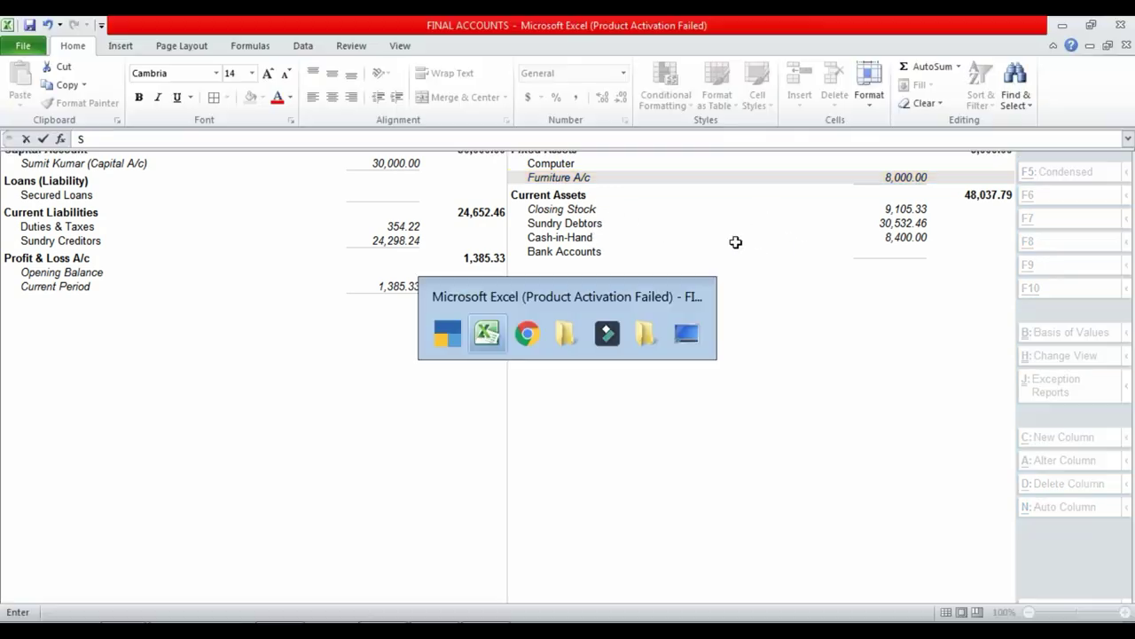
key(Escape)
text(Cl)
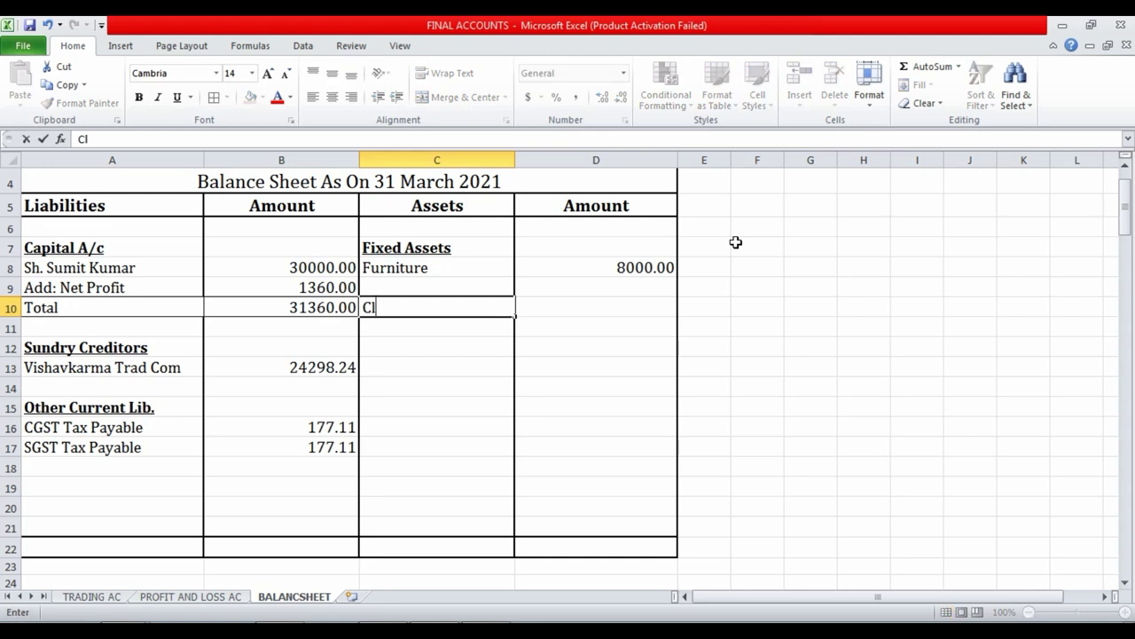
text(osing Stock)
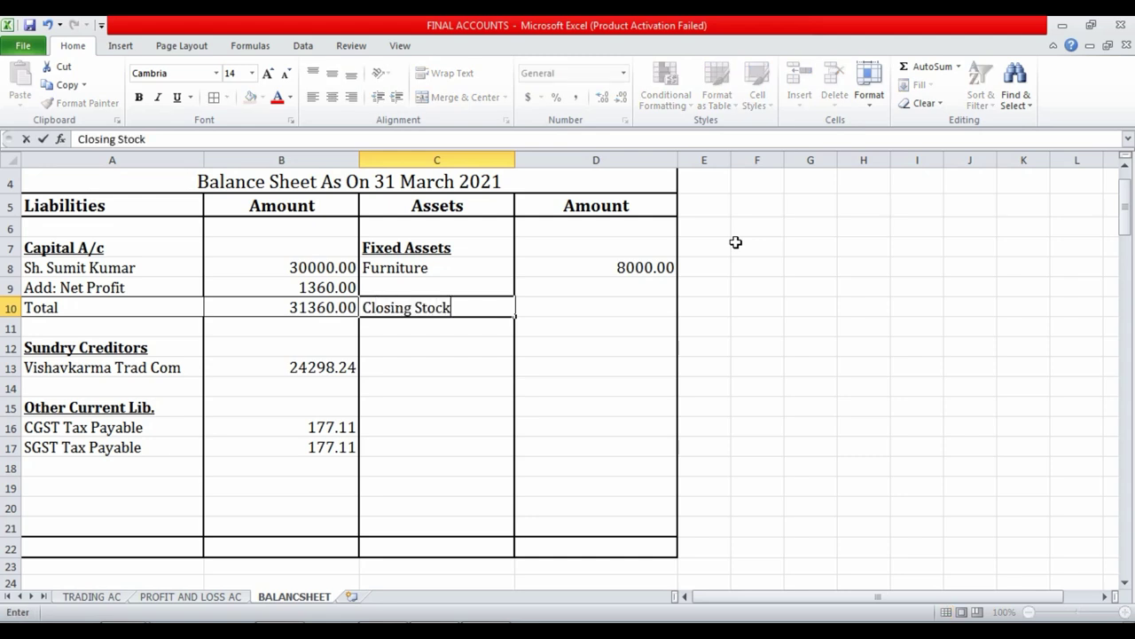
key(Return)
key(Up)
key(Right)
key(Left)
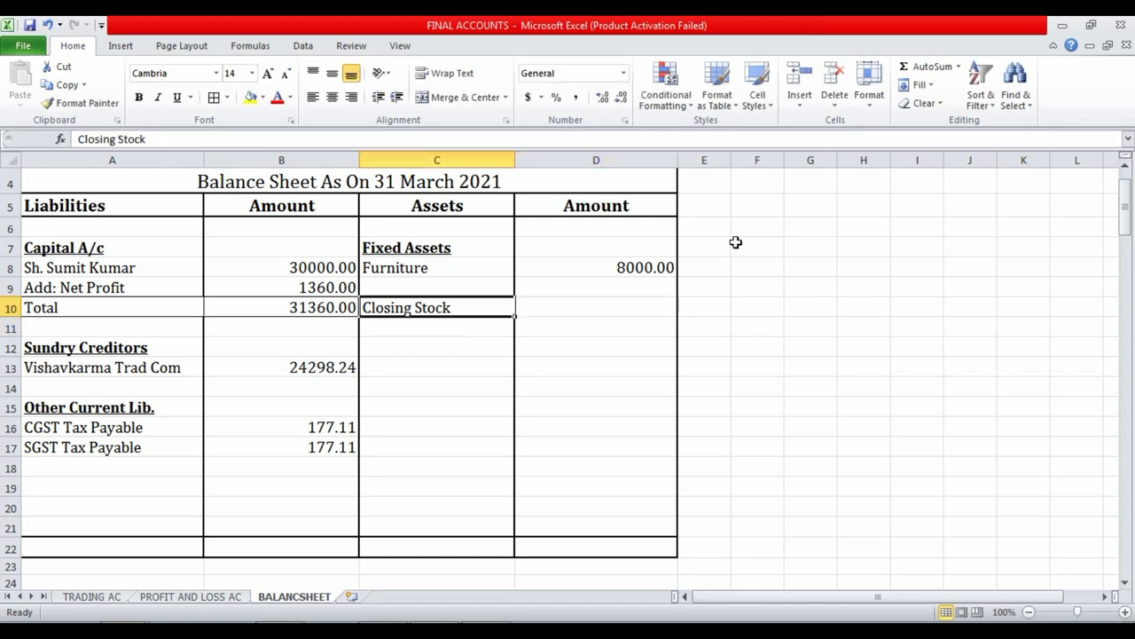
key(ctrl+b)
key(Right)
key(Left)
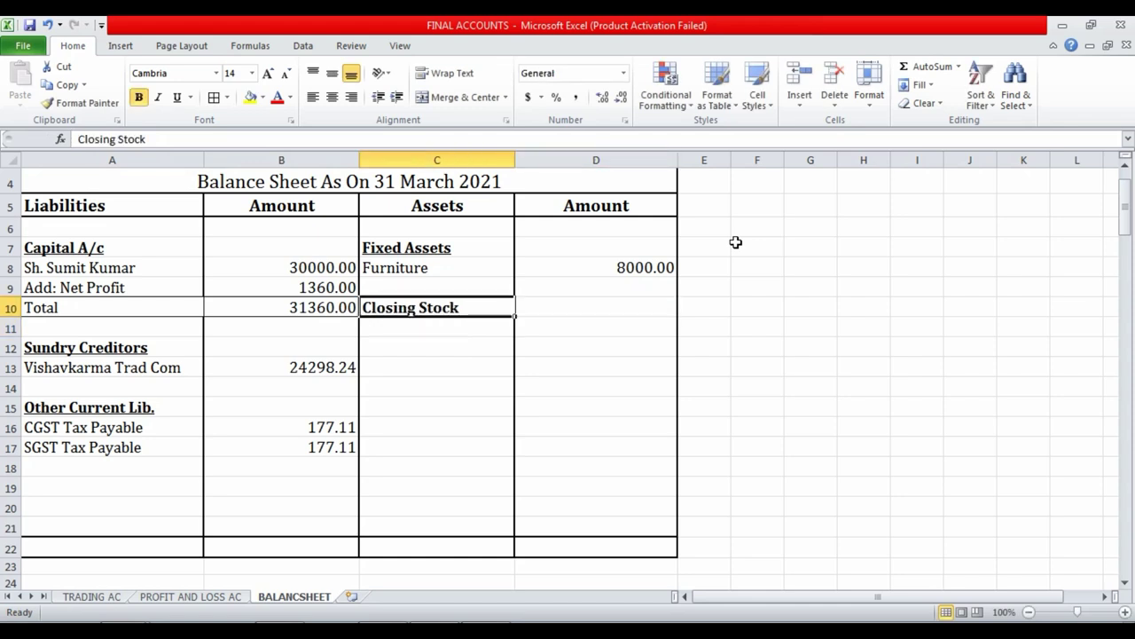
key(ctrl+u)
key(Right)
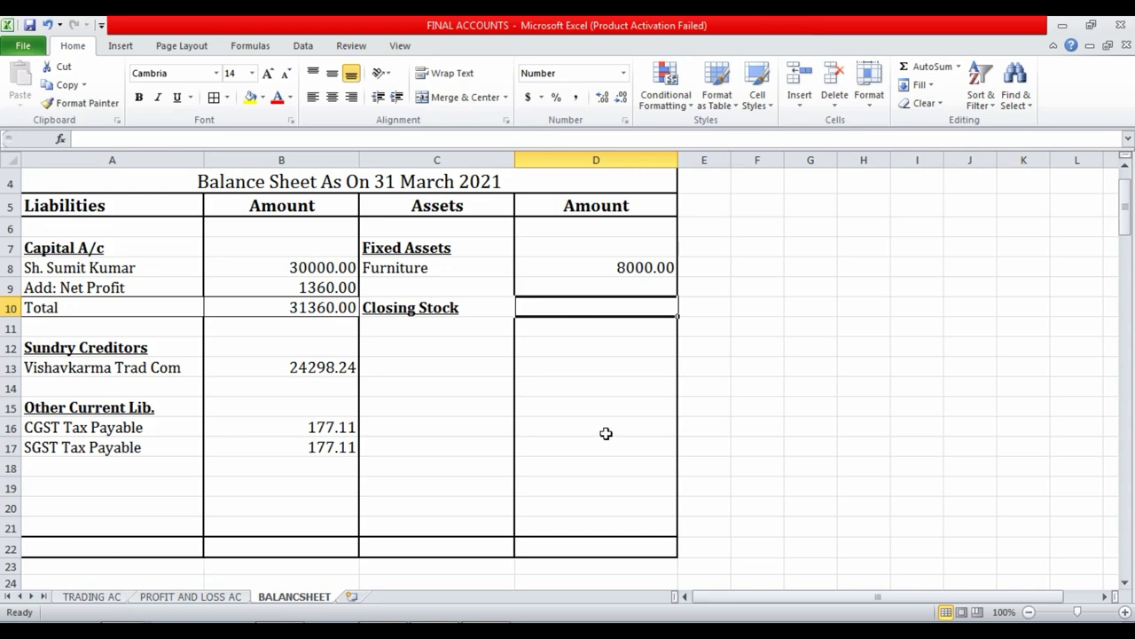
Enter ='TRADING AC'!D12+'TRADING AC'!D27 in D10, giving 9080.00.
text(=)
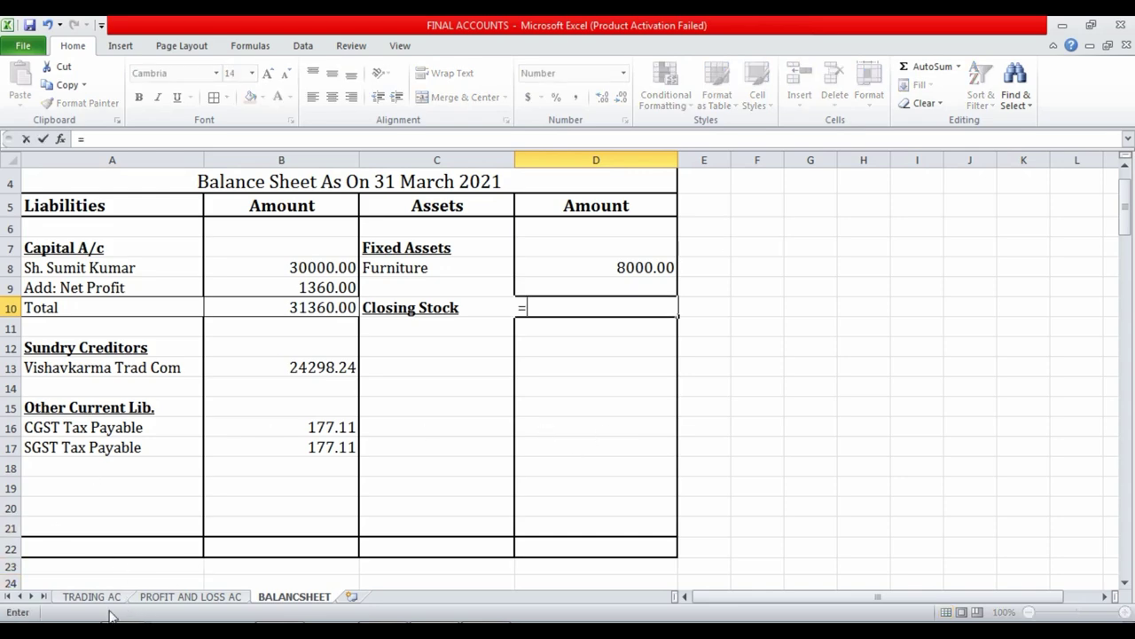
click(93, 597)
scroll(598, 337, up, 3)
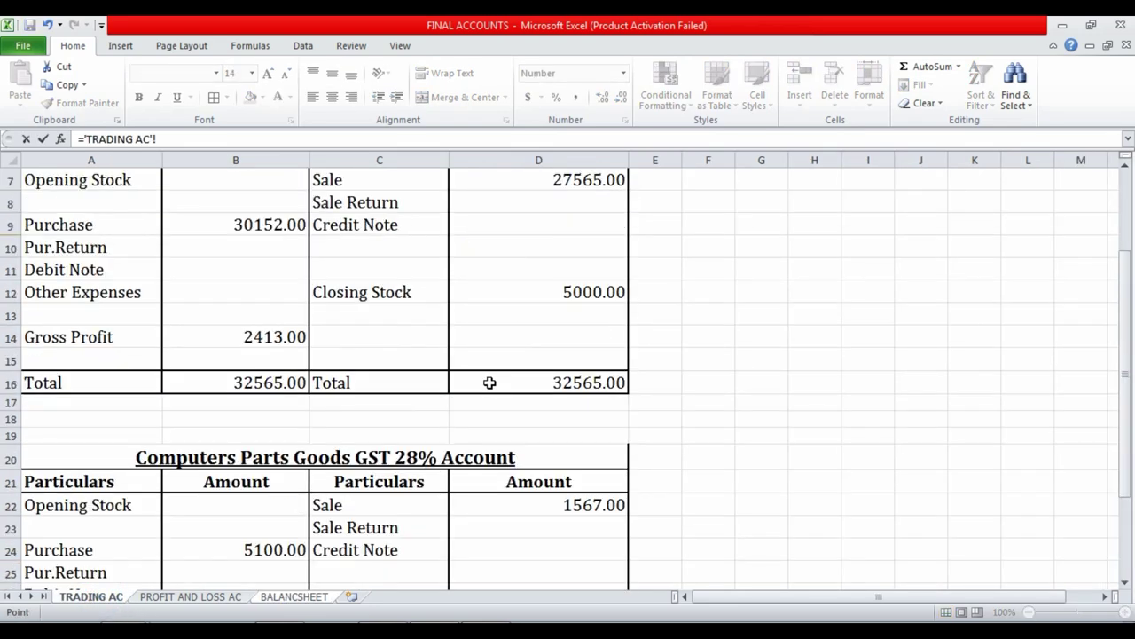
click(557, 298)
text(+)
scroll(562, 298, down, 1)
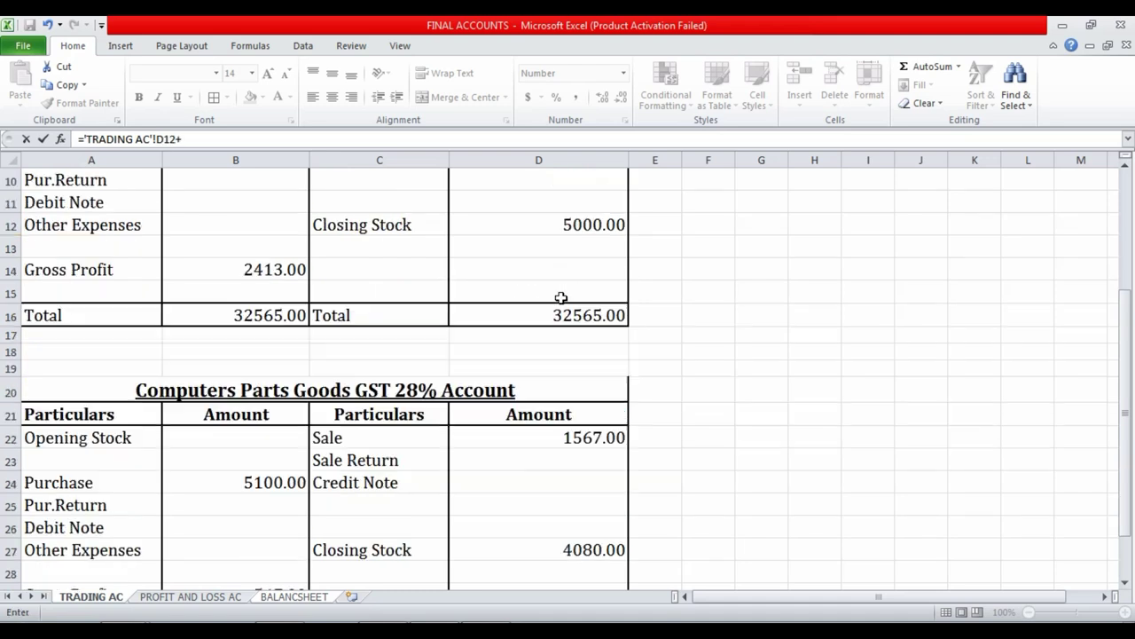
scroll(561, 298, down, 2)
click(567, 412)
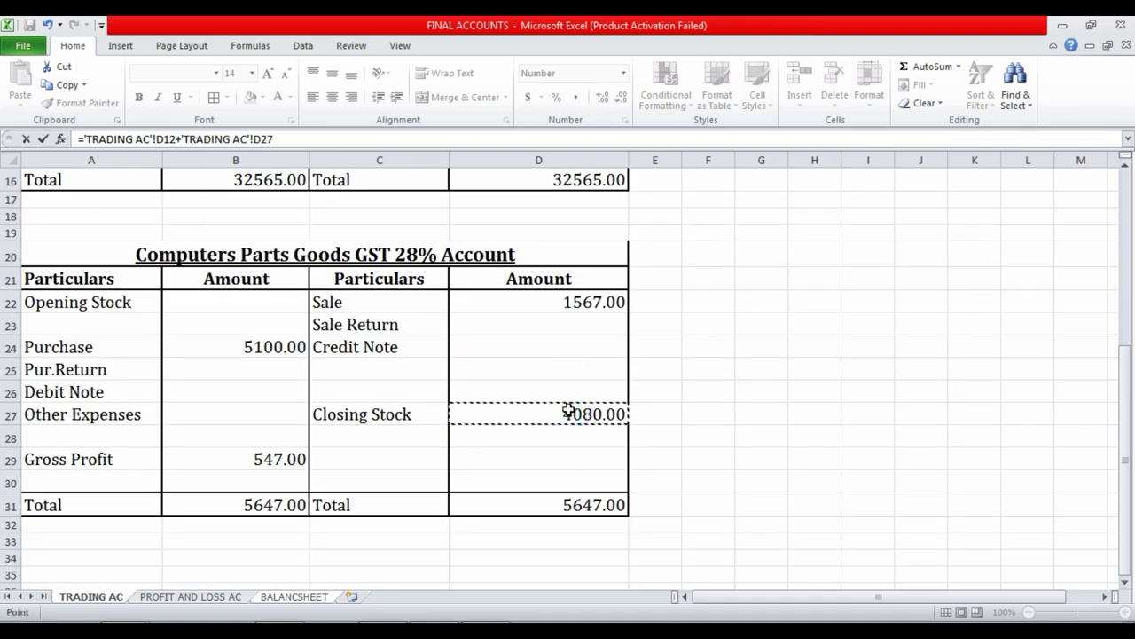
key(Return)
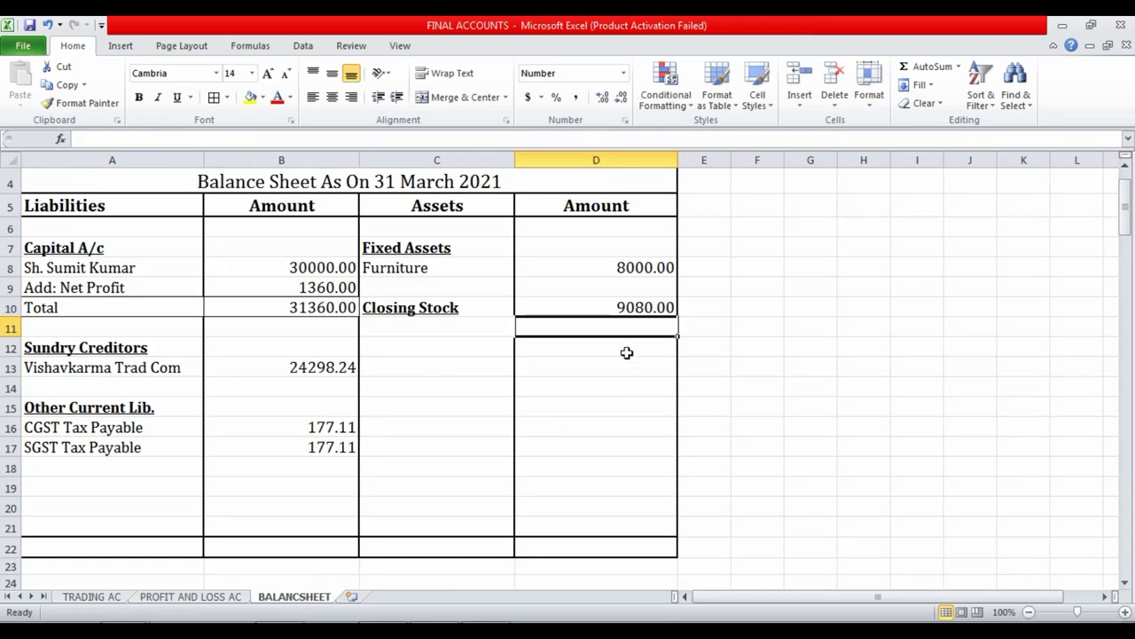
click(640, 308)
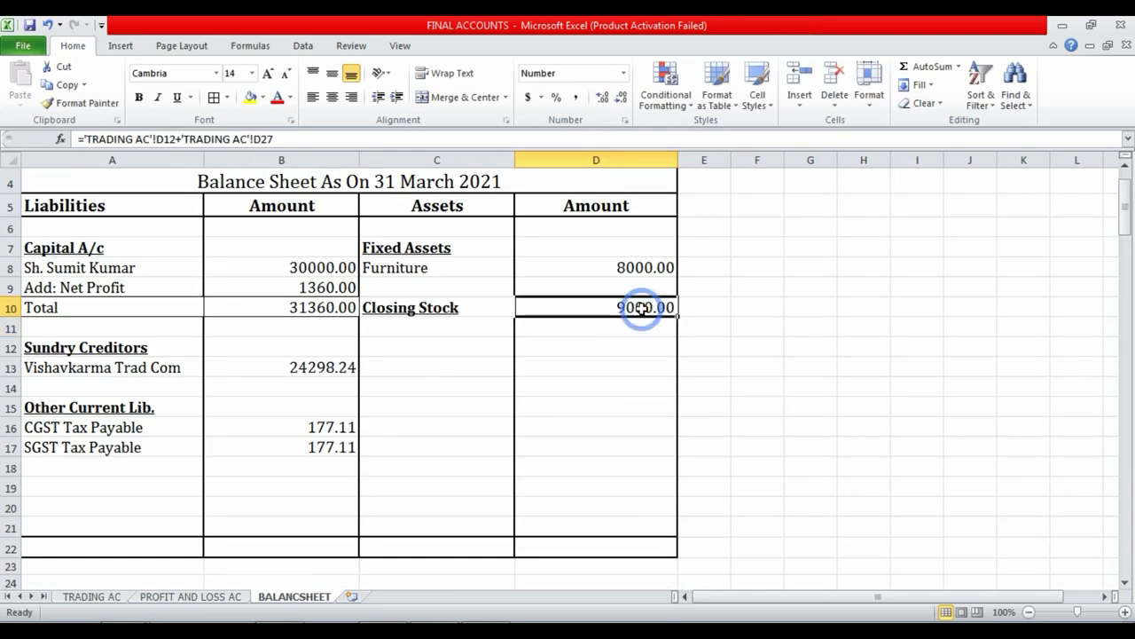
Add a 'Sundry Debtors' heading in C12, styled like the Closing Stock label.
click(435, 313)
key(ctrl+c)
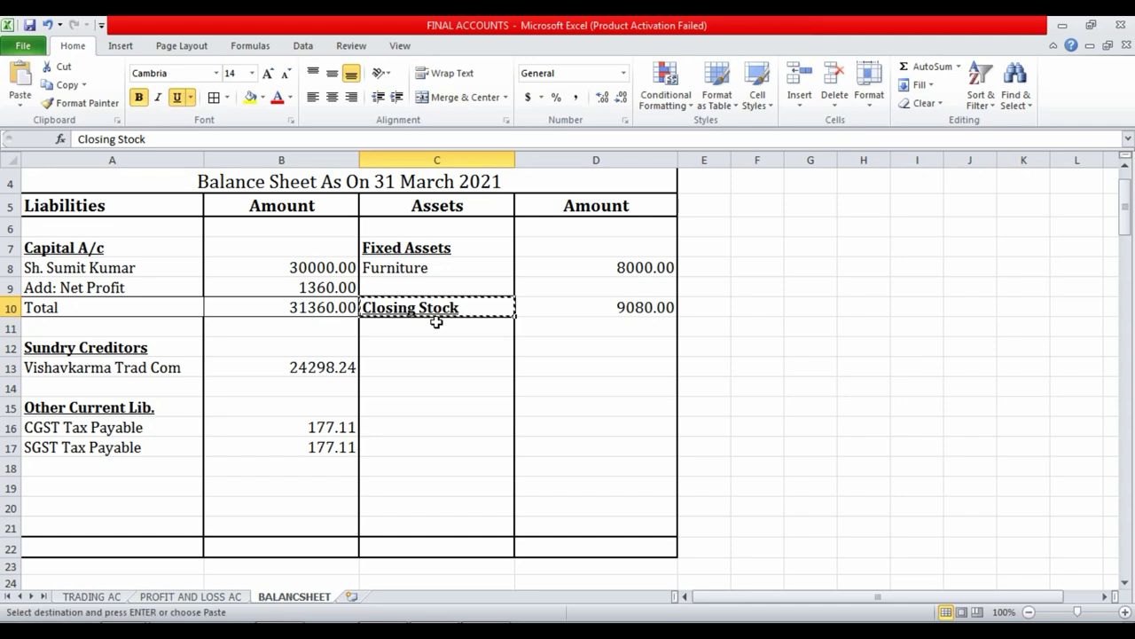
key(Down)
key(Down)
key(Return)
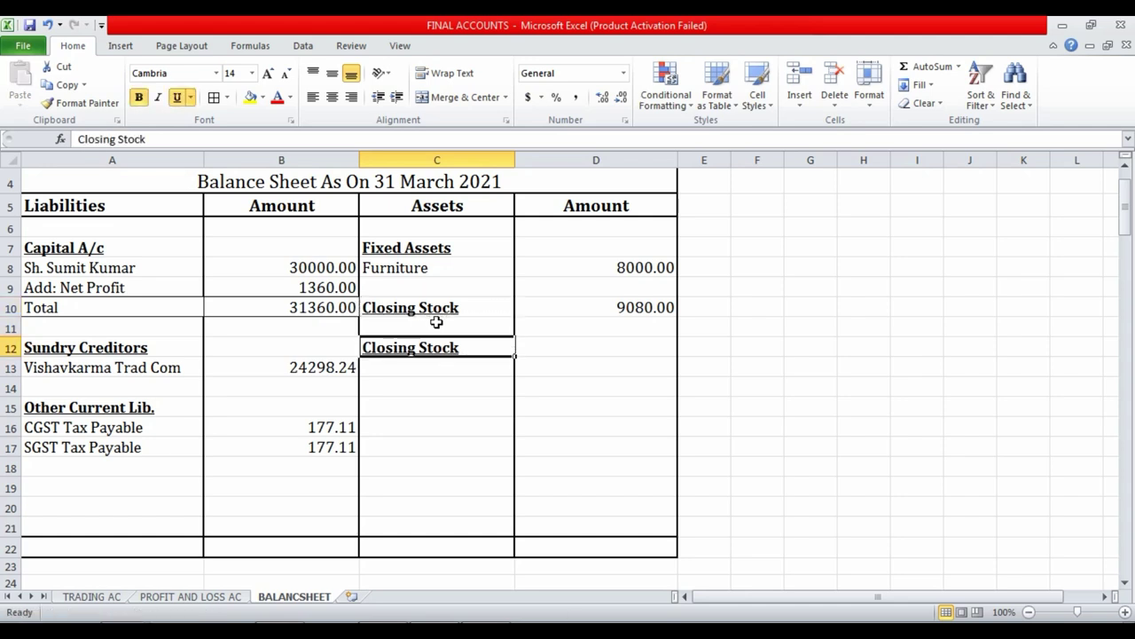
text(Sundry D)
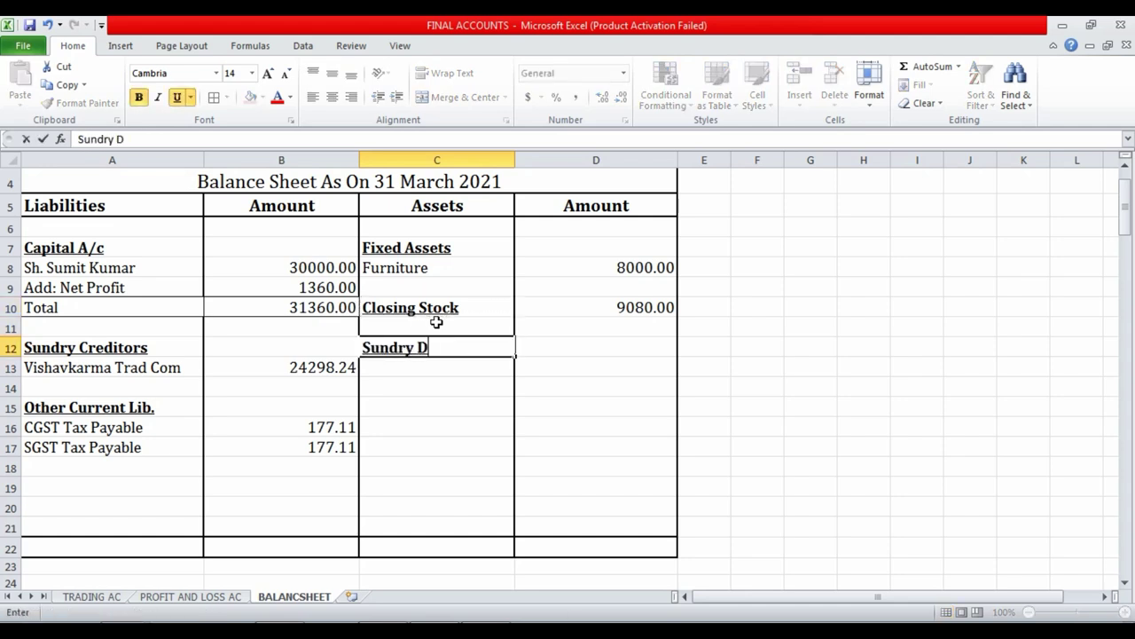
text(ebtors)
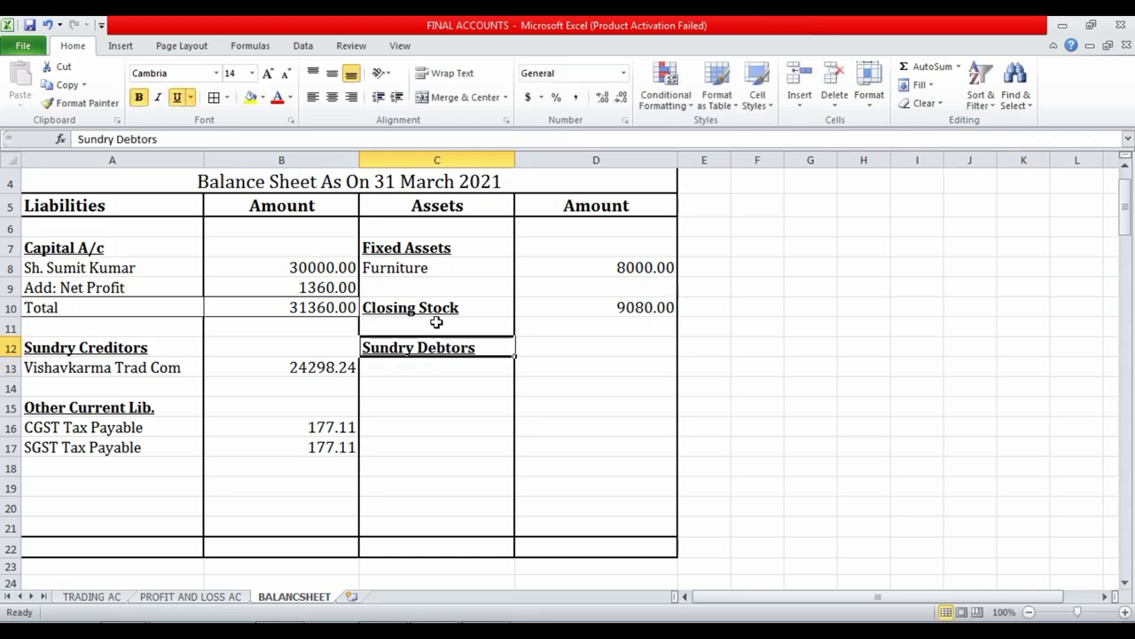
key(Right)
Look up the Sundry Debtors group summary in TallyPrime's Balance Sheet.
key(Left)
key(Down)
key(Down)
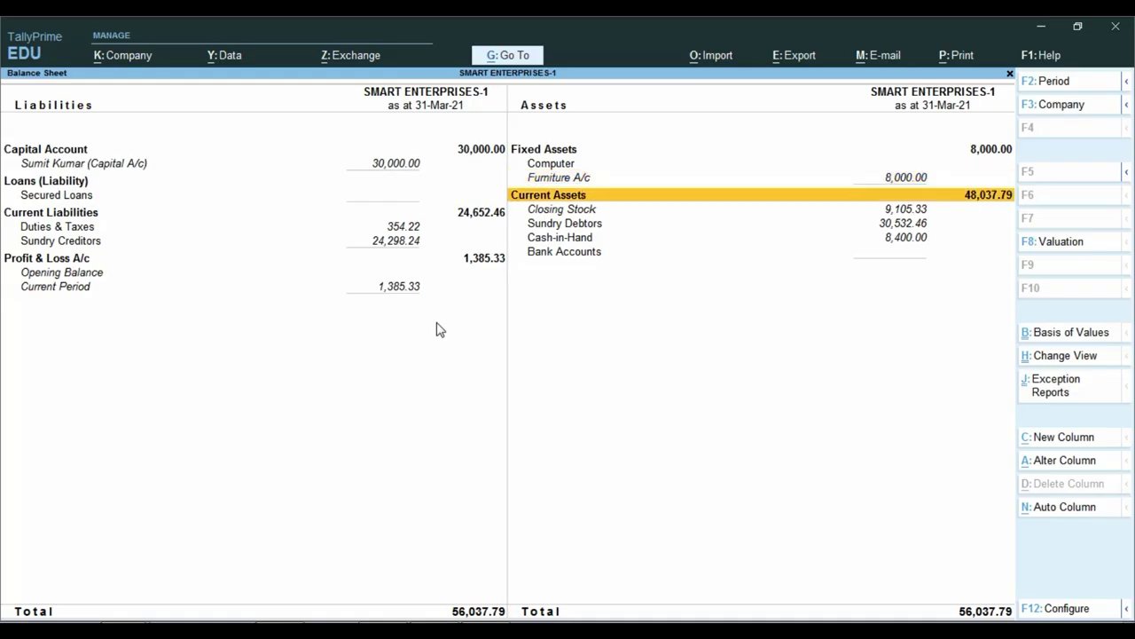
key(Down)
key(Down)
key(Return)
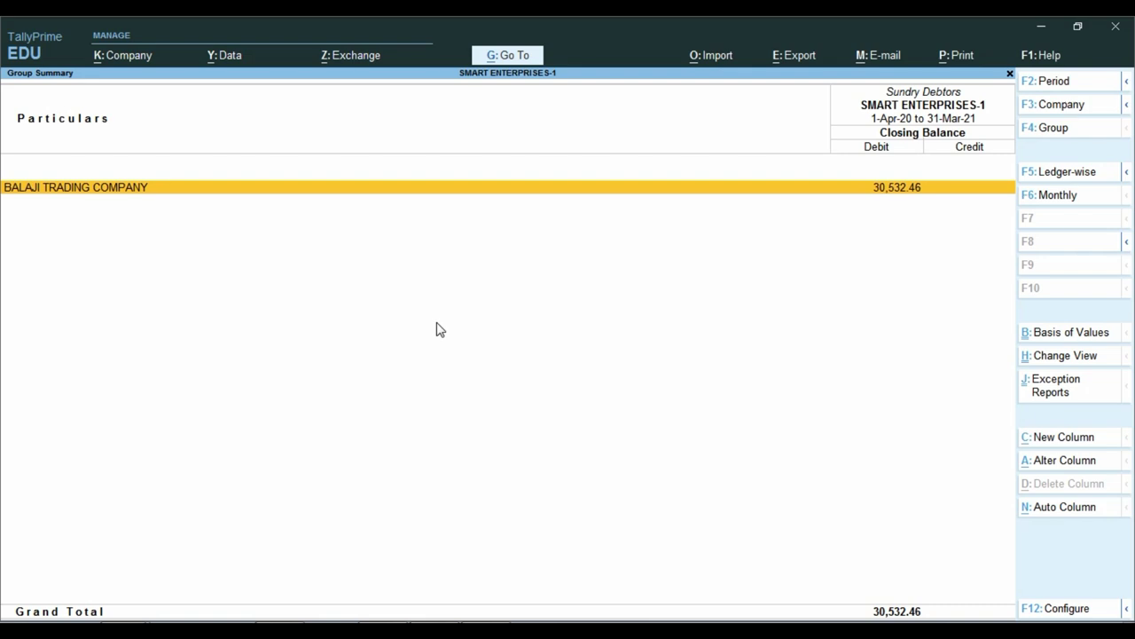
key(alt+Tab)
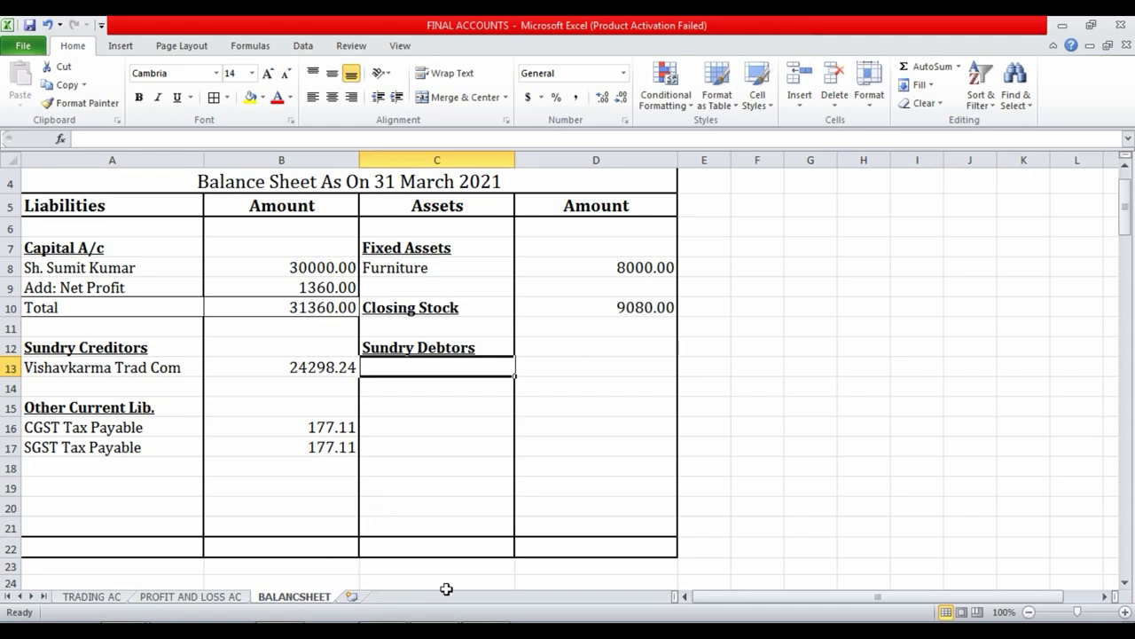
Enter the debtor 'Balaji Trading Com.' in C13 under the Sundry Debtors heading.
click(613, 342)
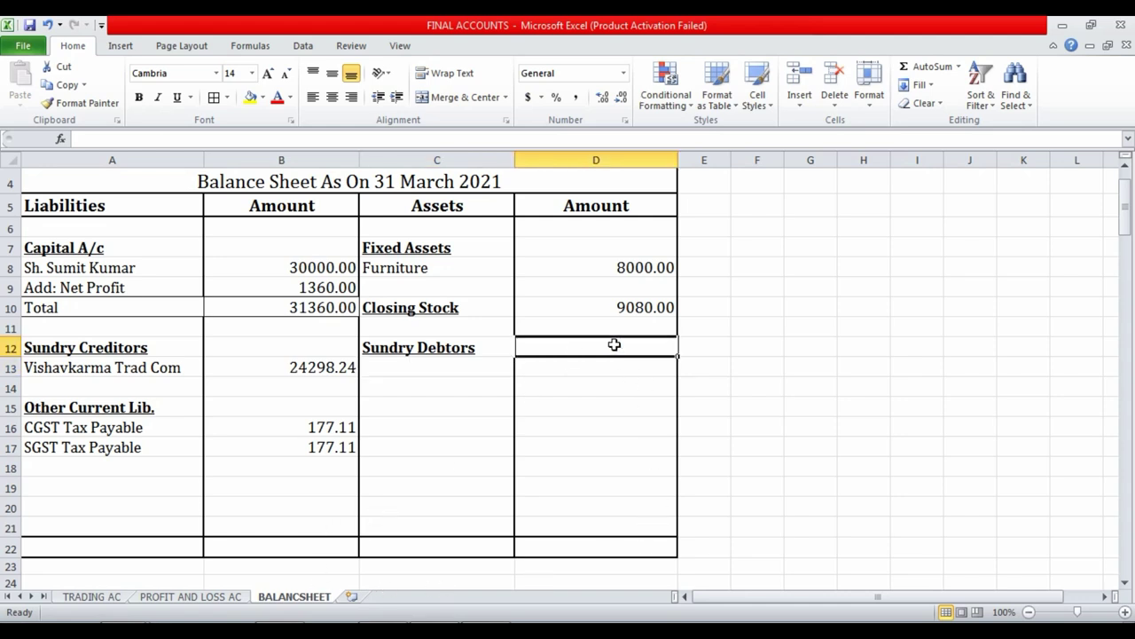
click(506, 367)
key(alt+Tab)
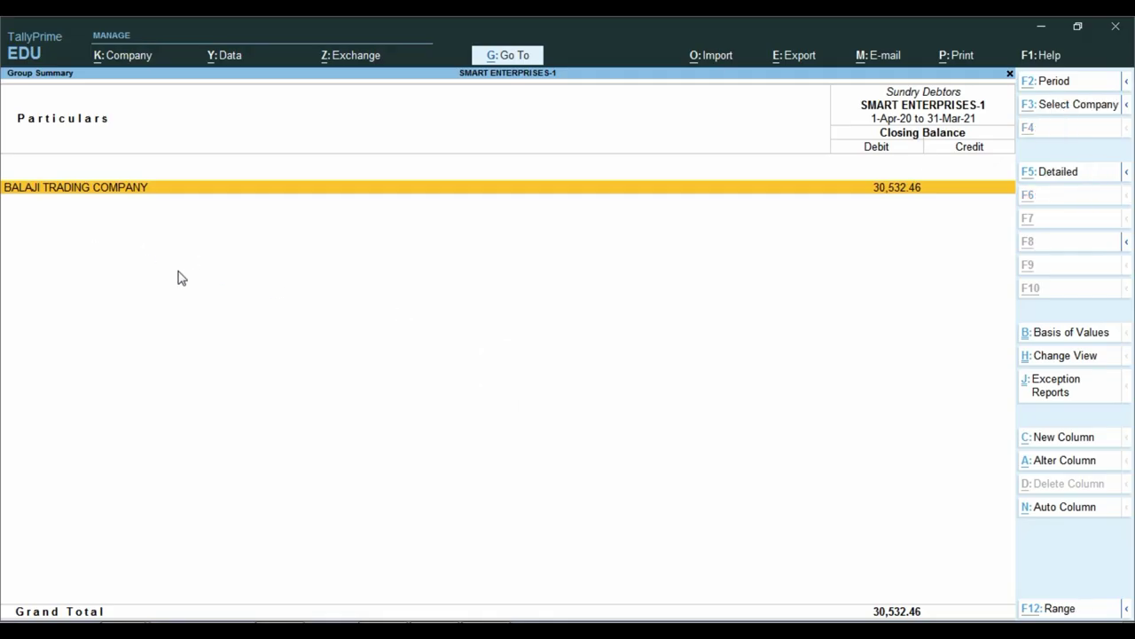
key(alt+Tab)
text(B)
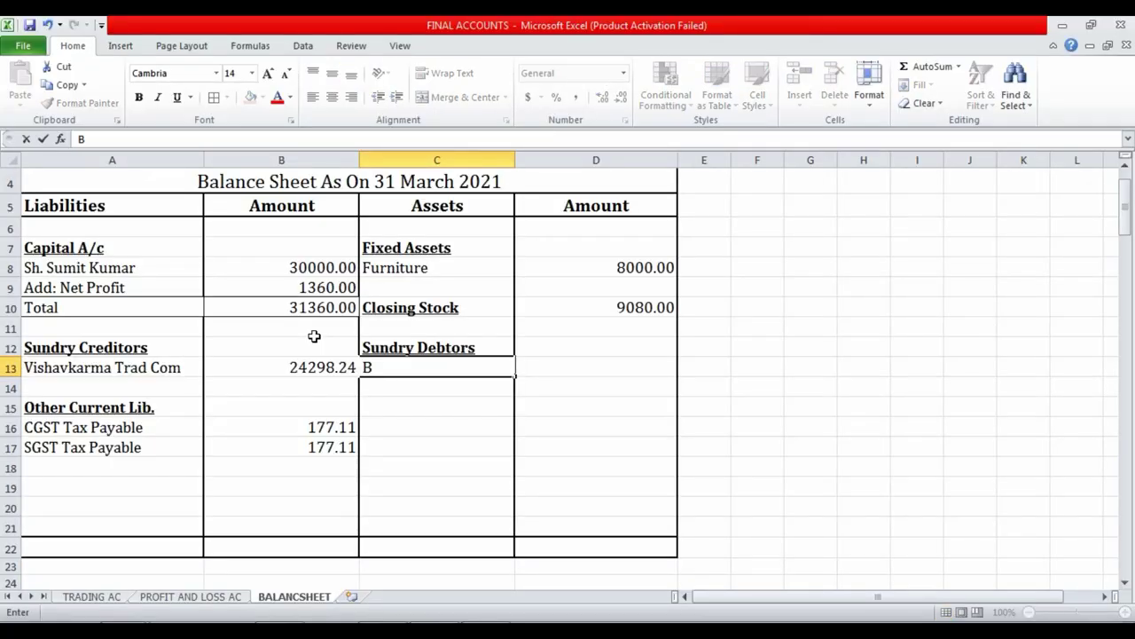
text(alaji Tra)
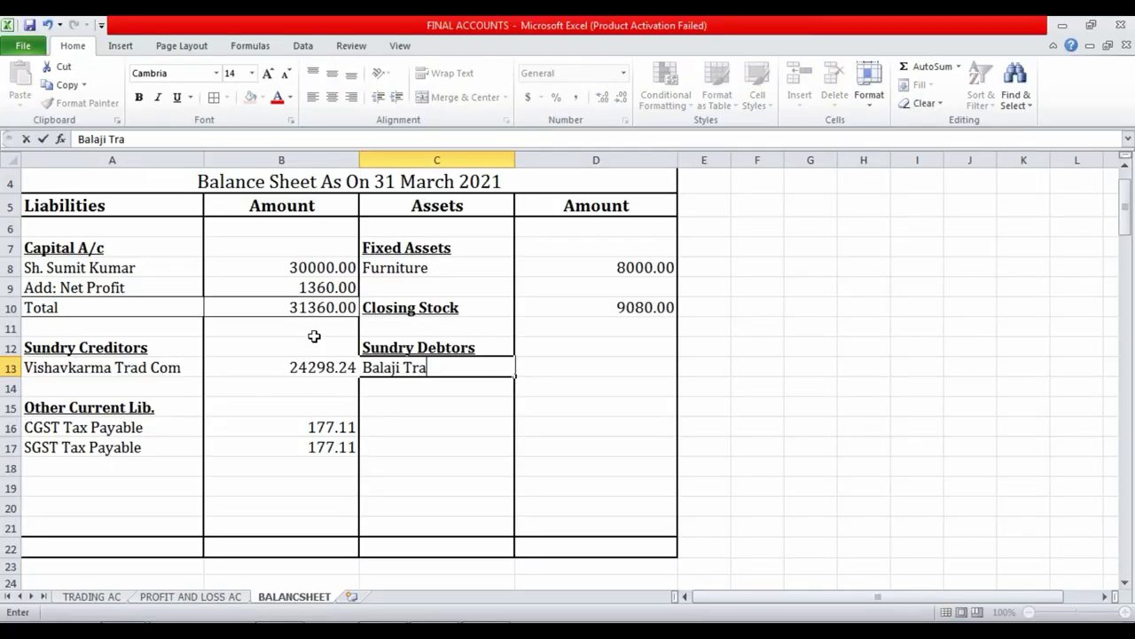
text(ding Com)
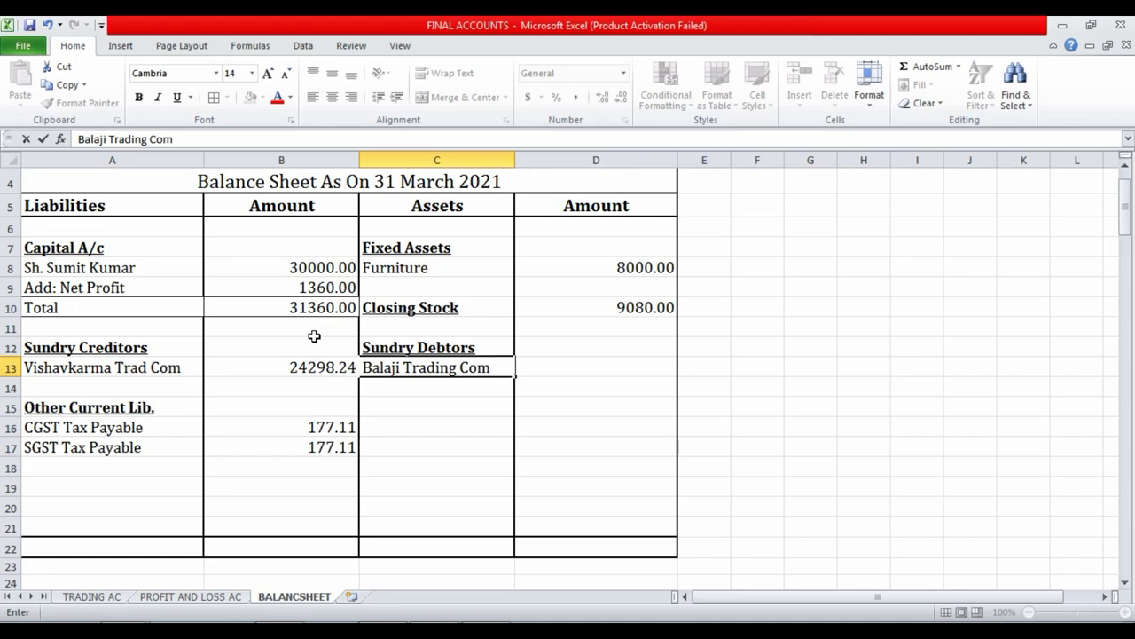
text(.)
key(Return)
key(Up)
key(Right)
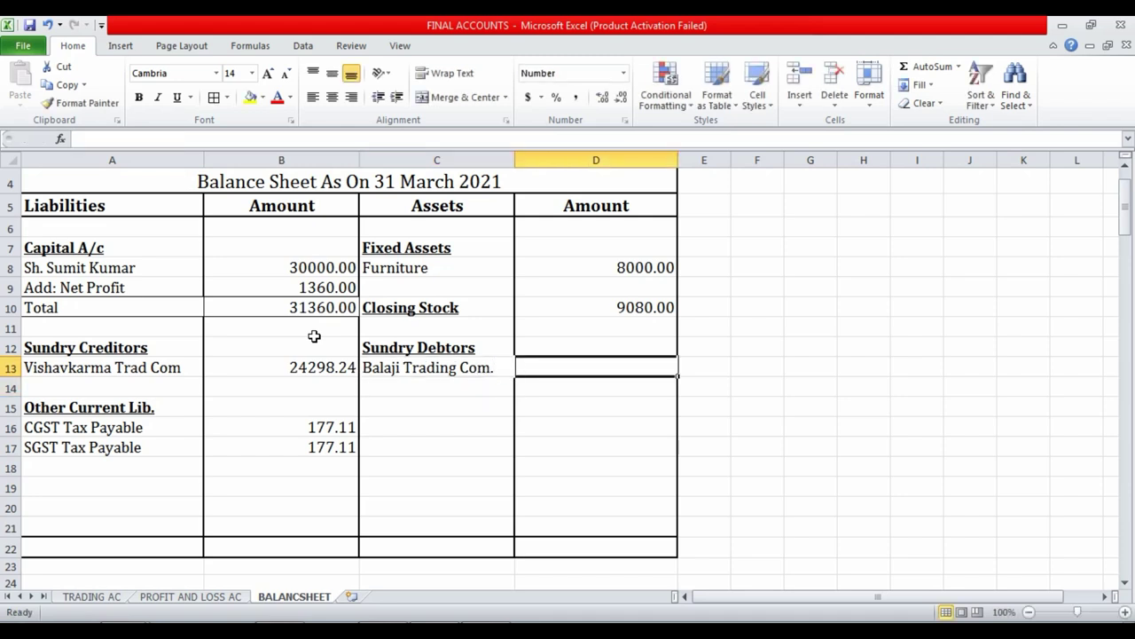
Enter the debtor balance 30532.46 in D13, checked against TallyPrime.
key(alt+Tab)
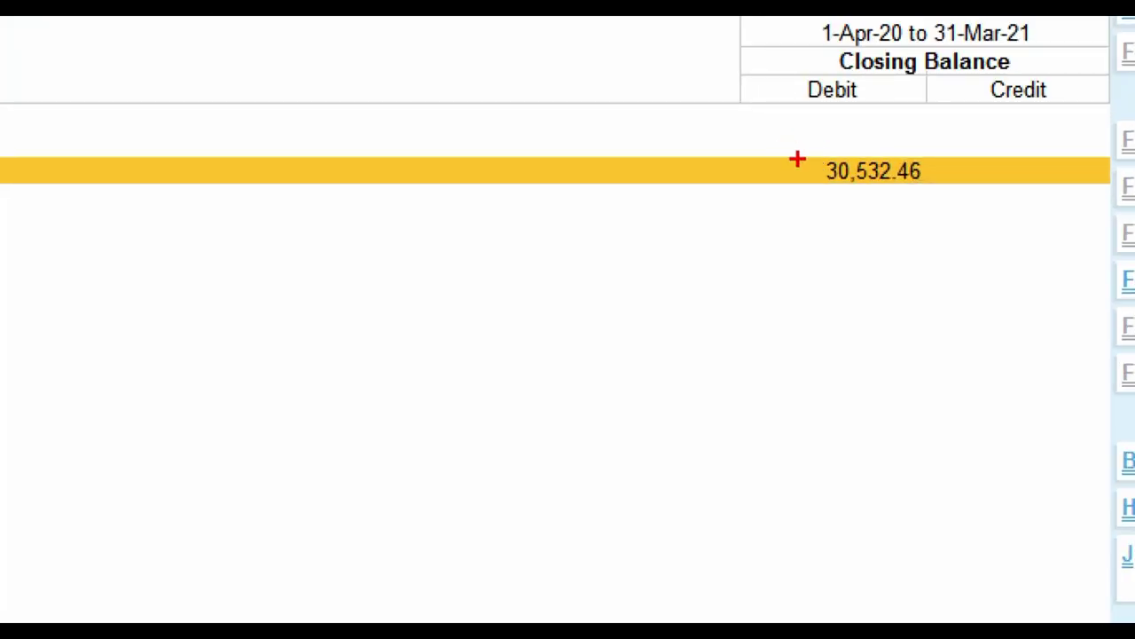
key(alt+Tab)
text(305)
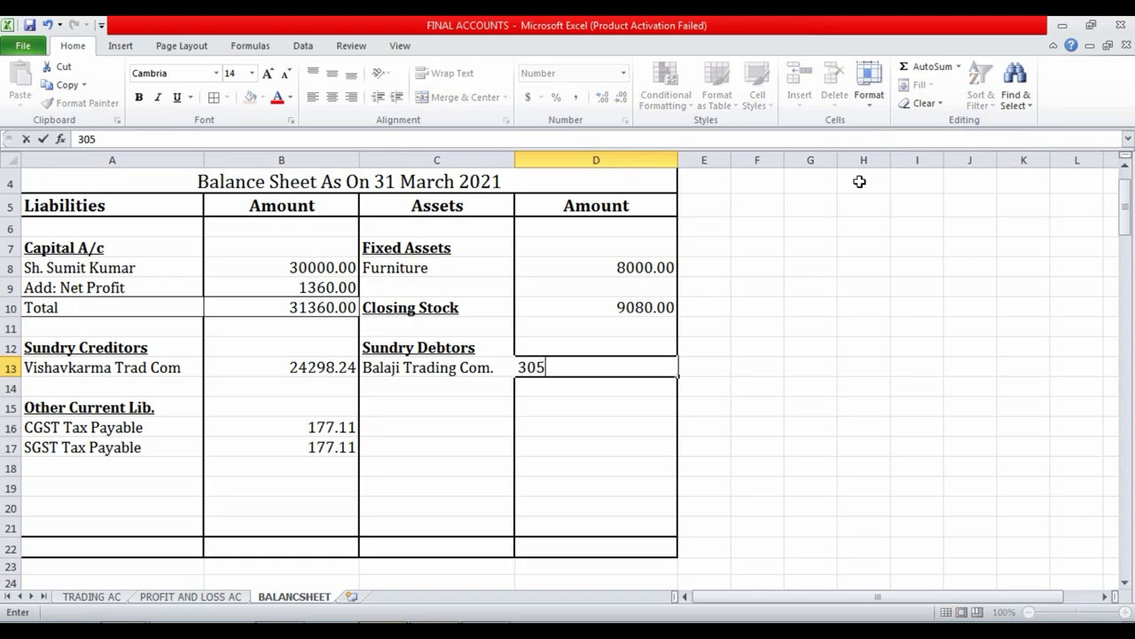
text(32.4)
key(alt+Tab)
key(alt+Tab)
text(6)
key(Return)
Start a 'Cash In Hand' heading in C15, copied from the Sundry Debtors heading style.
key(Up)
key(Left)
key(ctrl+c)
key(Down)
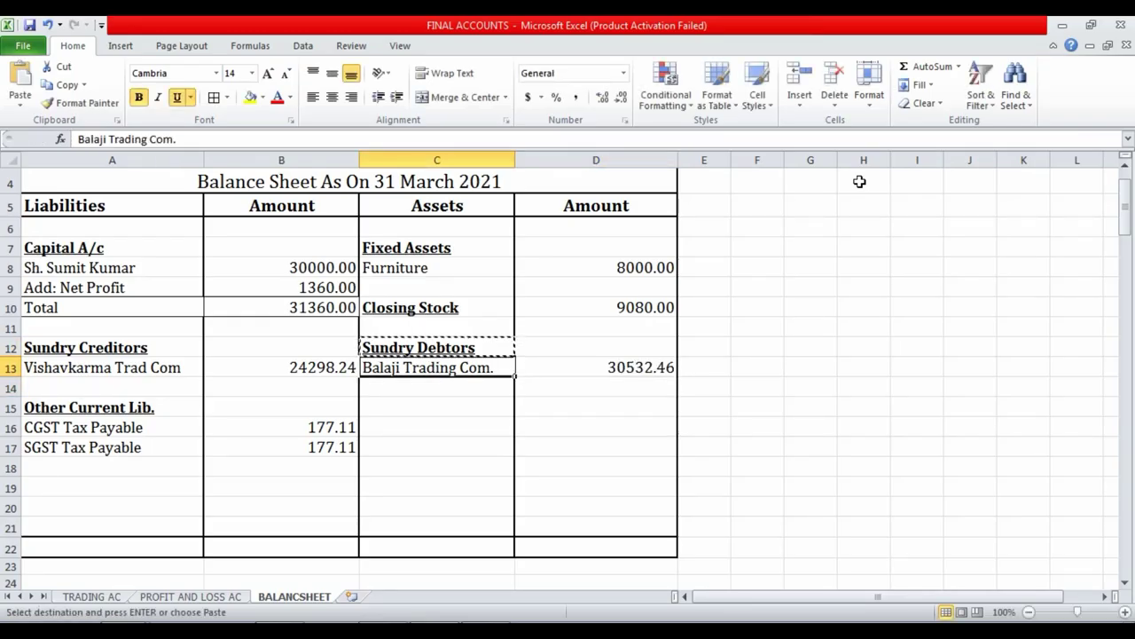
key(Down)
key(Down)
key(ctrl+v)
text(C)
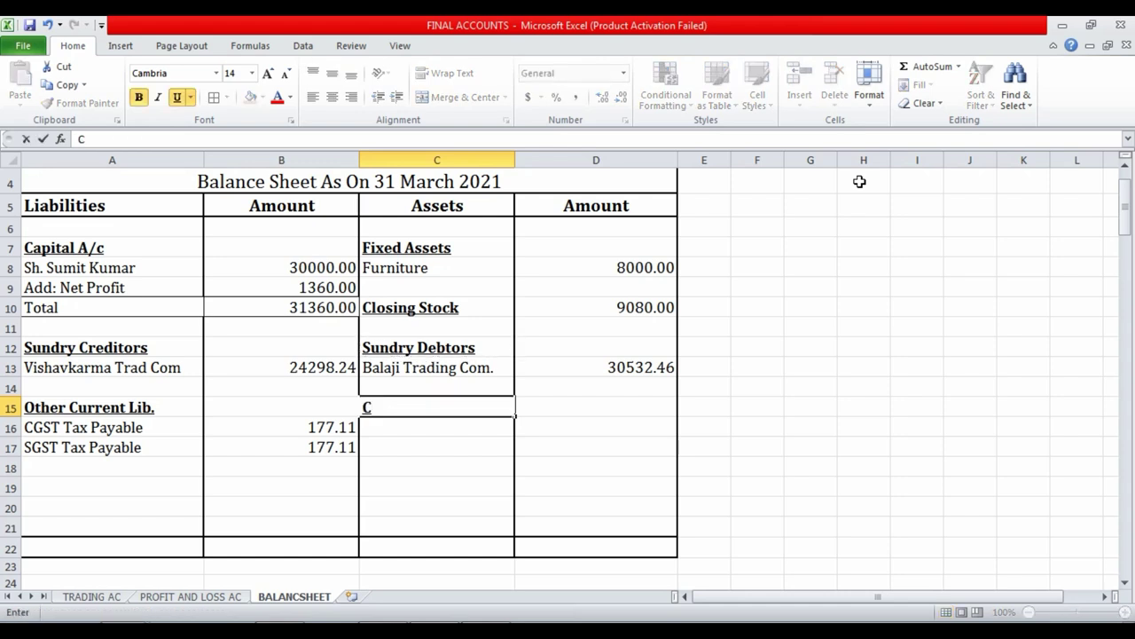
text(ash In)
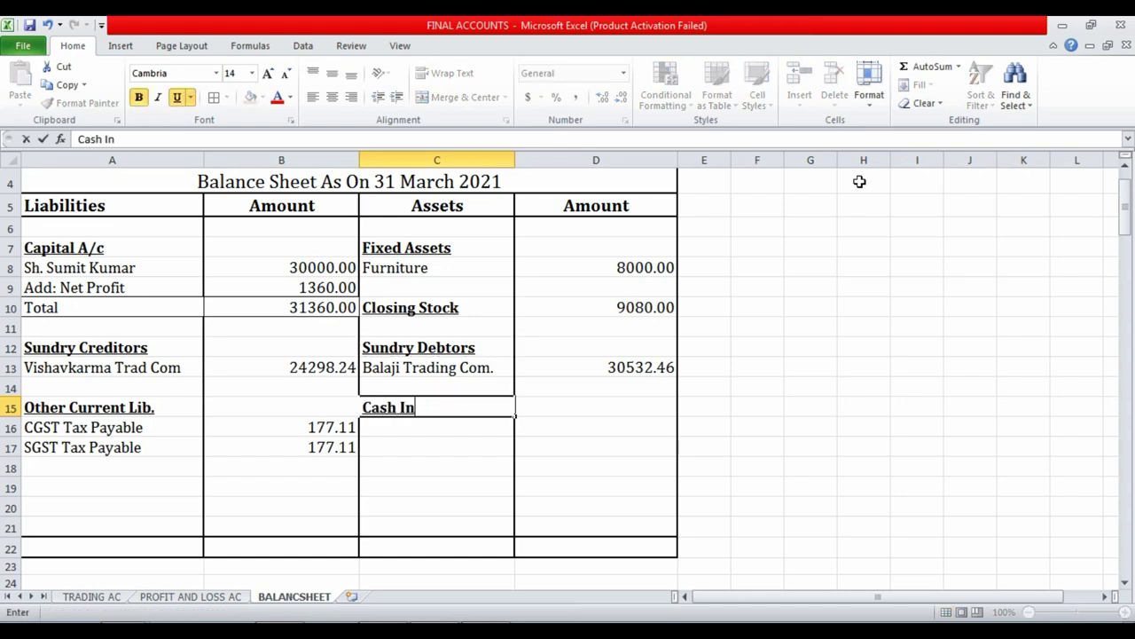
text( Hand)
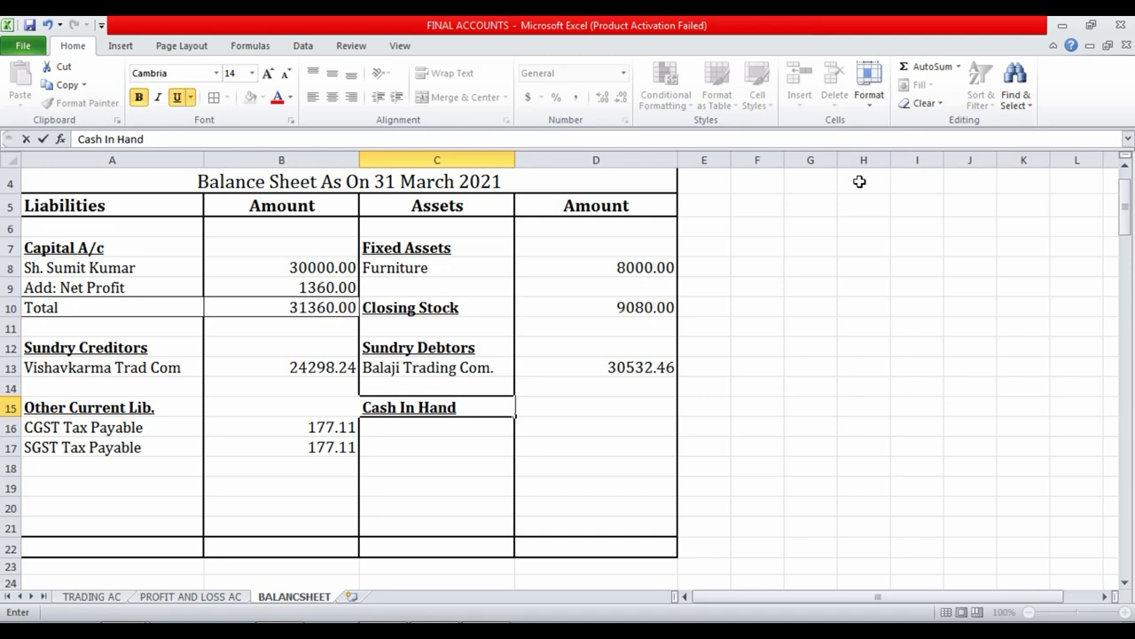
Commit the Cash In Hand heading and add the line 'Cash in hand' in C16.
key(Return)
text(Cas)
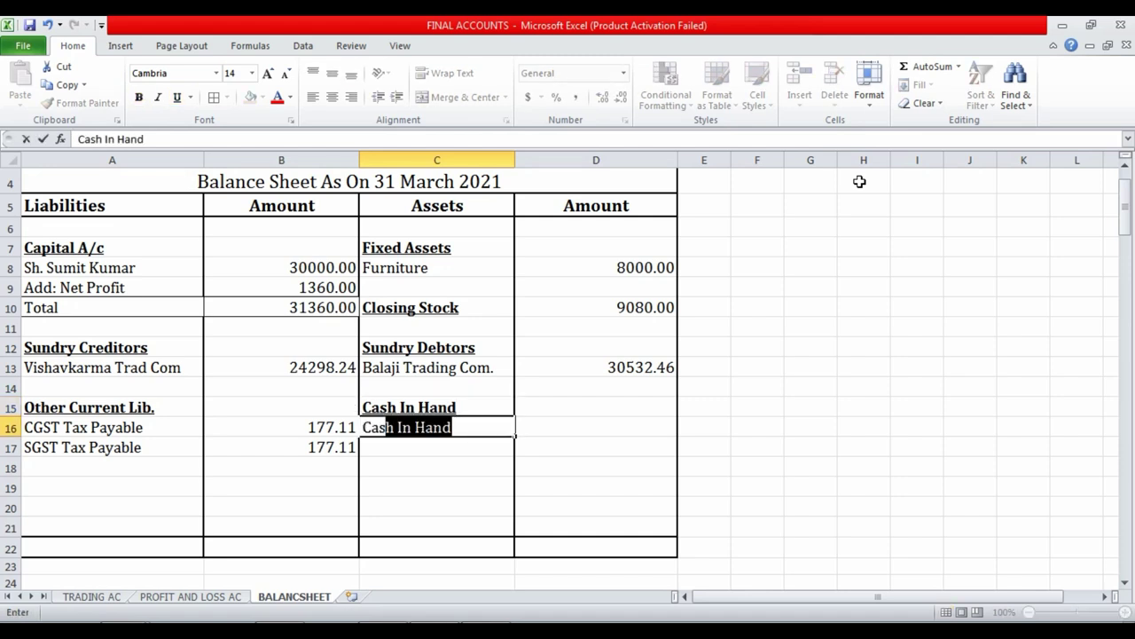
text(h i)
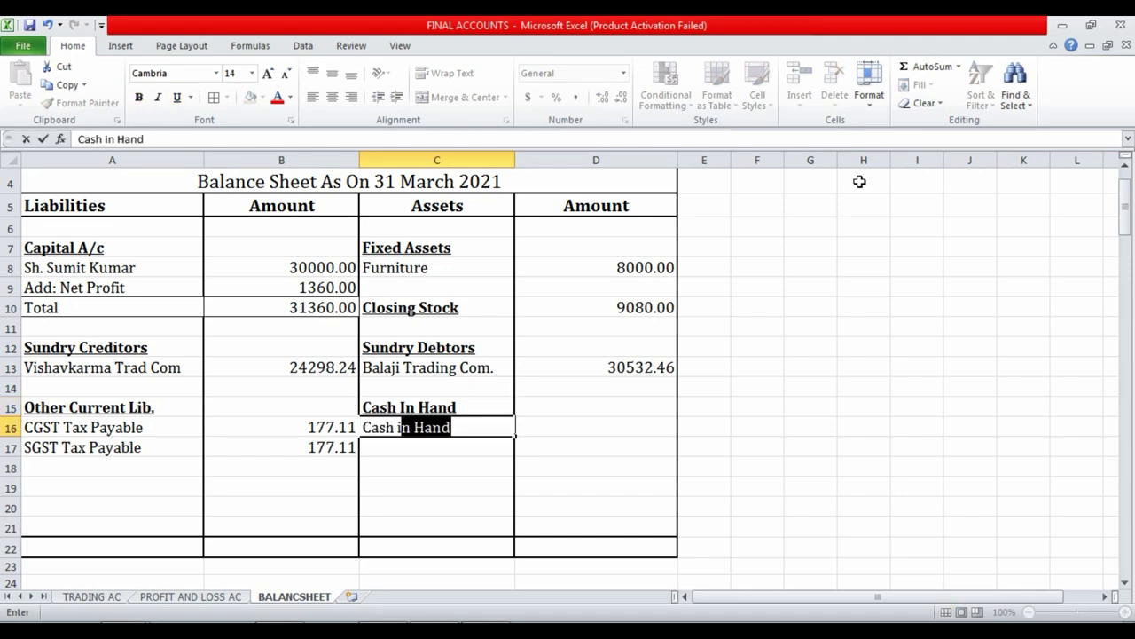
text(n hand)
key(Return)
key(Up)
key(Right)
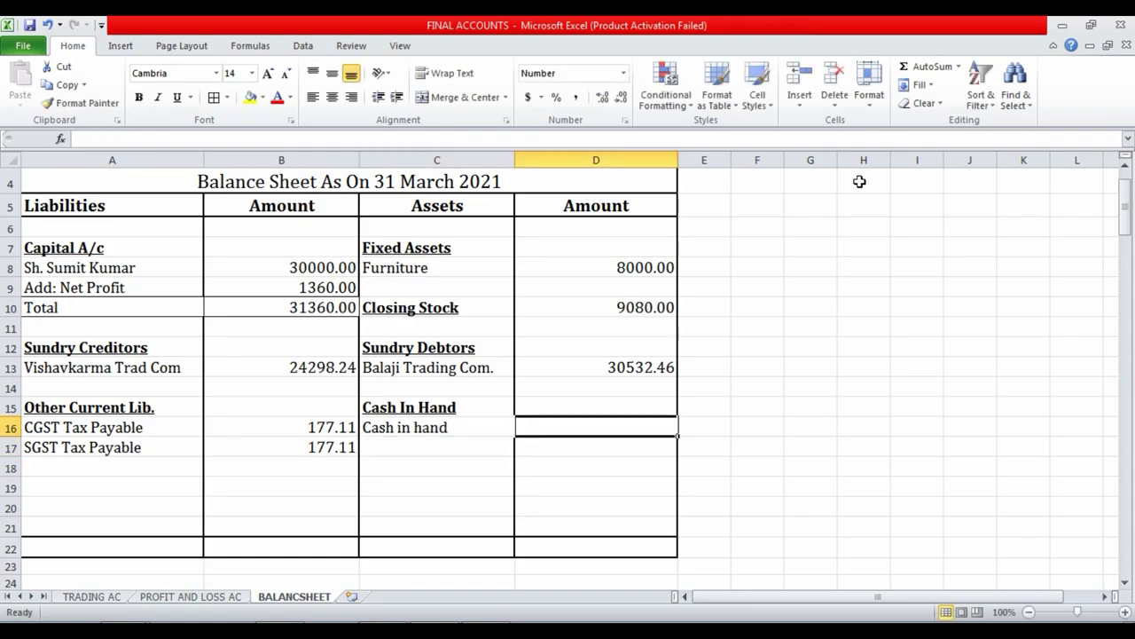
Enter 8400 beside Cash in hand after checking TallyPrime's Cash-in-Hand balance.
key(alt+Tab)
key(Escape)
key(Down)
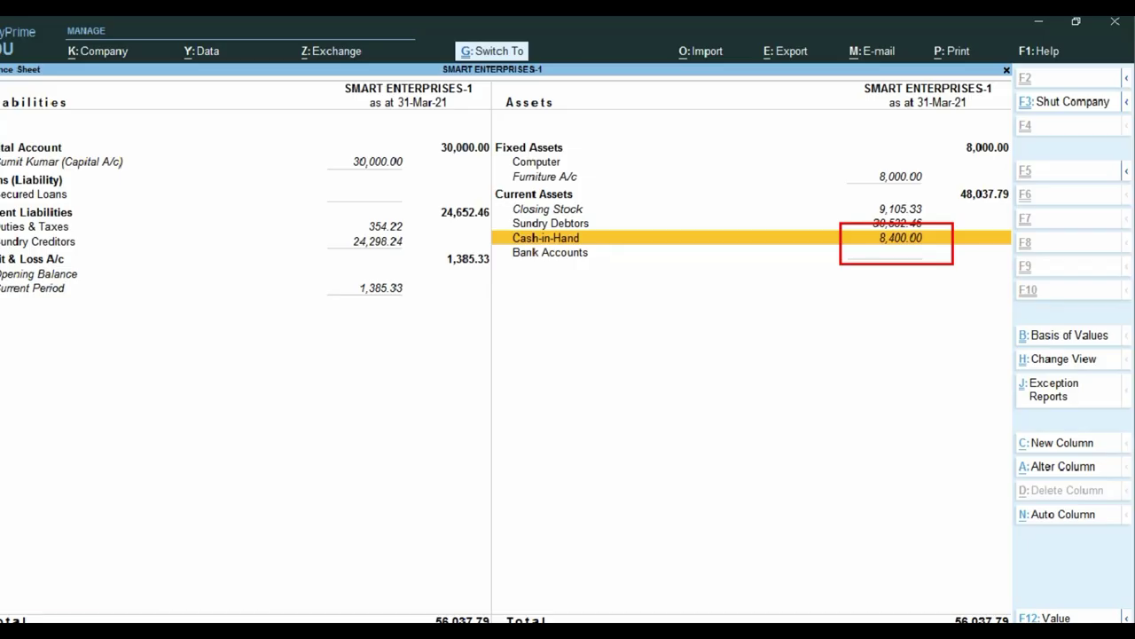
key(alt+Tab)
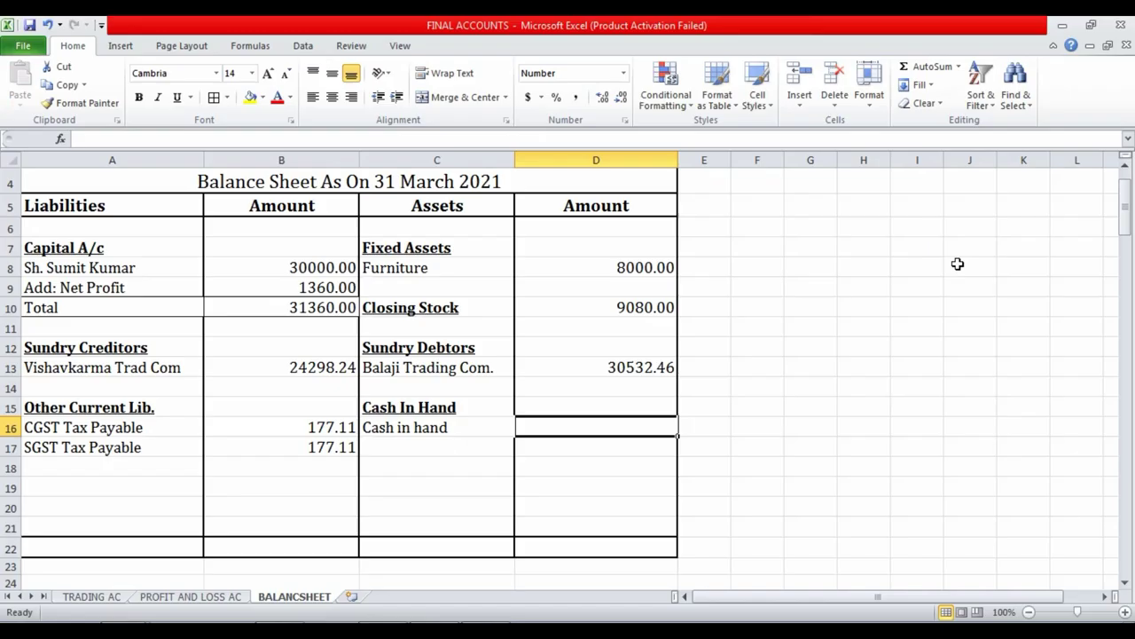
text(8400)
key(Return)
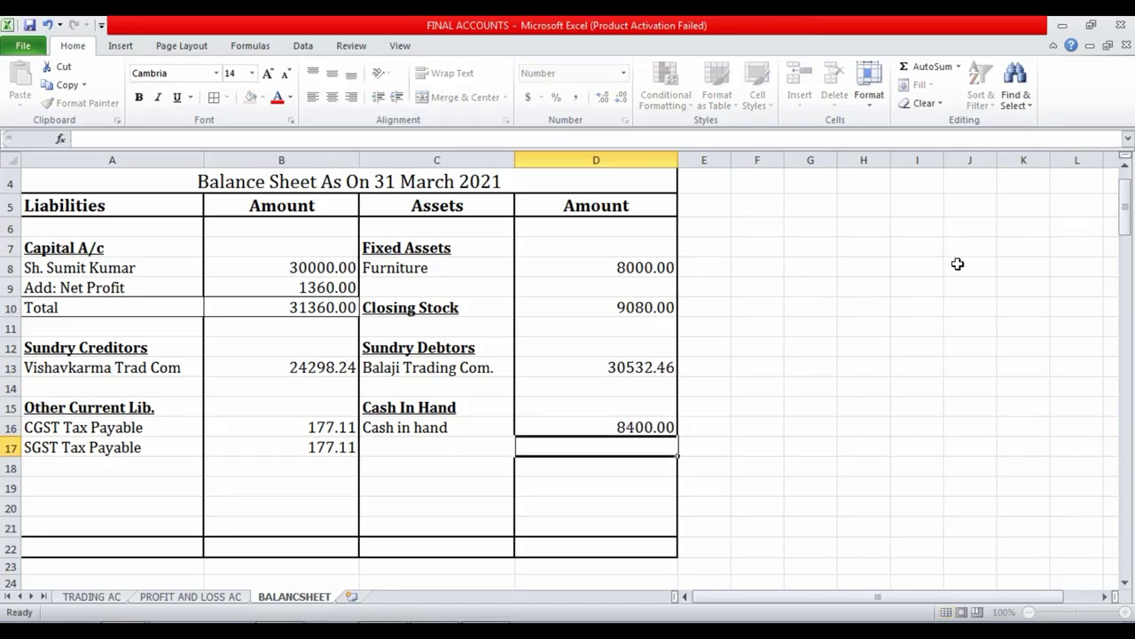
AutoSum the assets amounts D6:D22 and liabilities amounts B10:B22, both reaching 56012.46.
drag(631, 228, 641, 542)
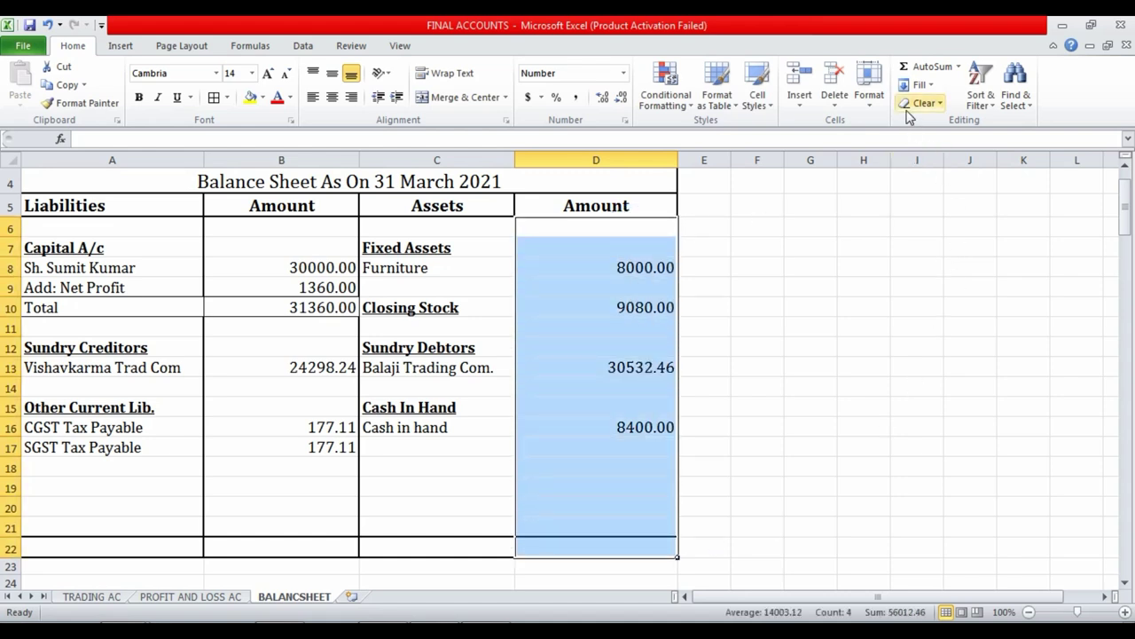
click(923, 67)
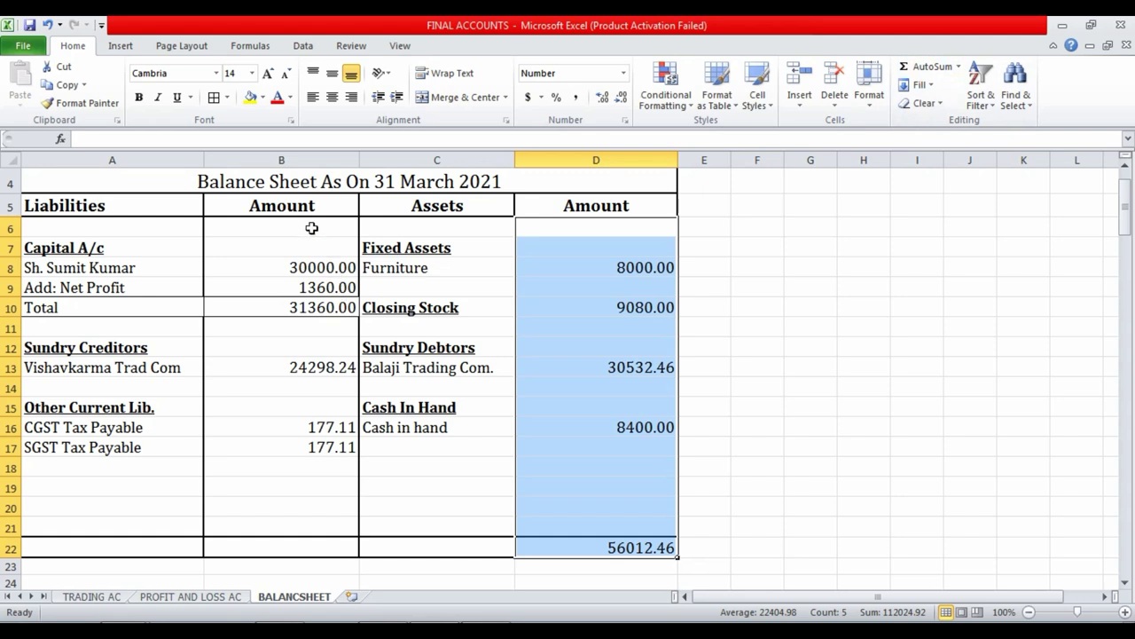
drag(307, 302, 263, 547)
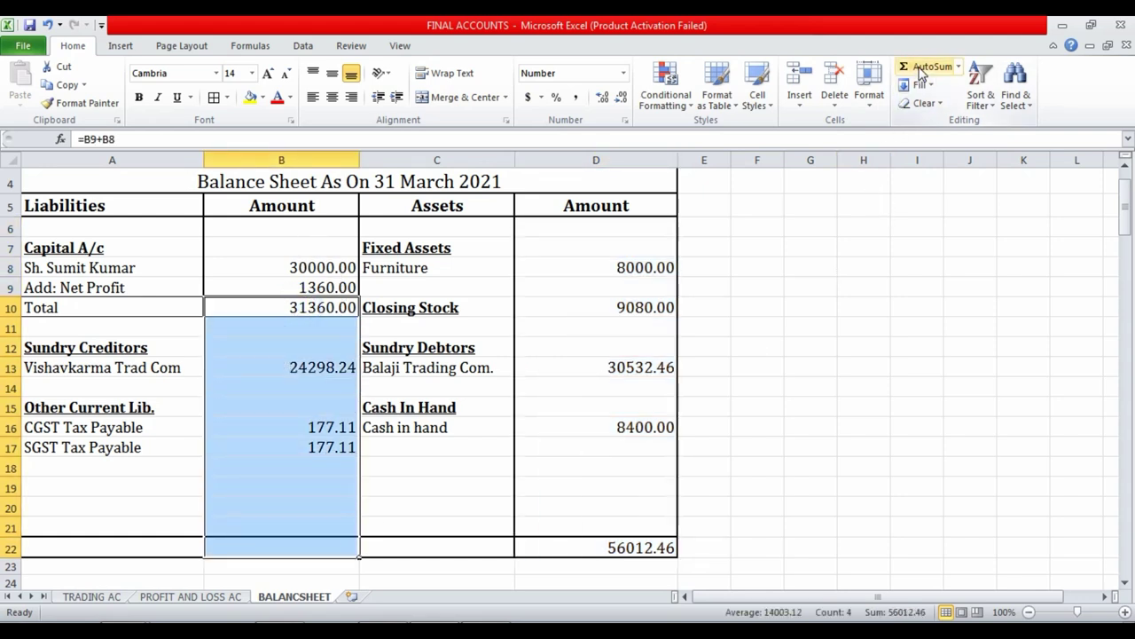
click(923, 67)
click(758, 488)
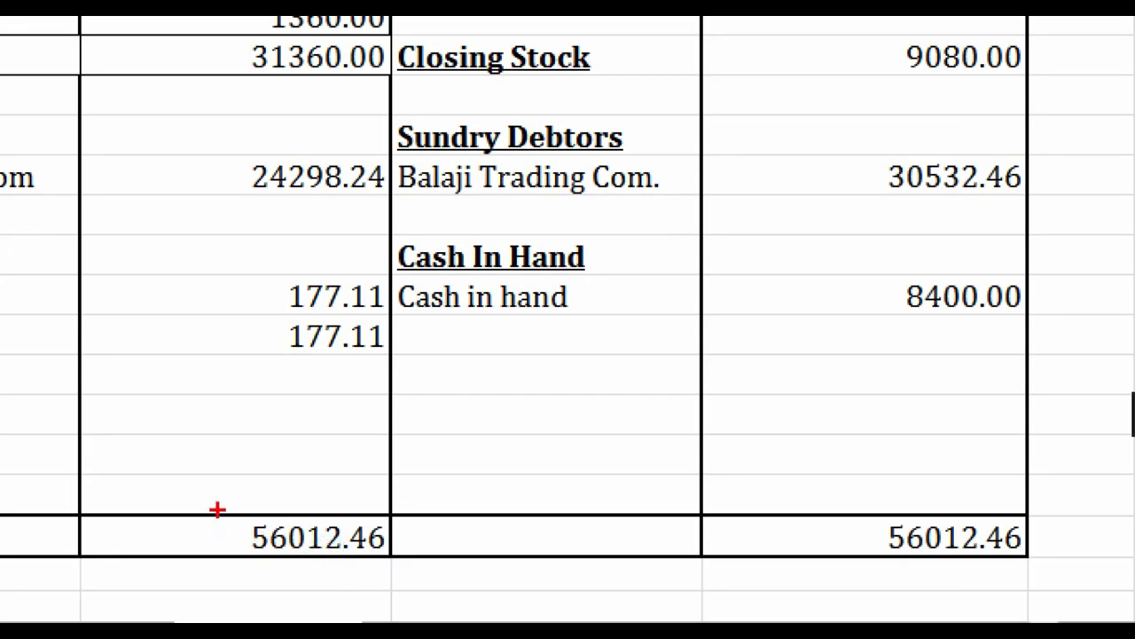
drag(207, 497, 412, 577)
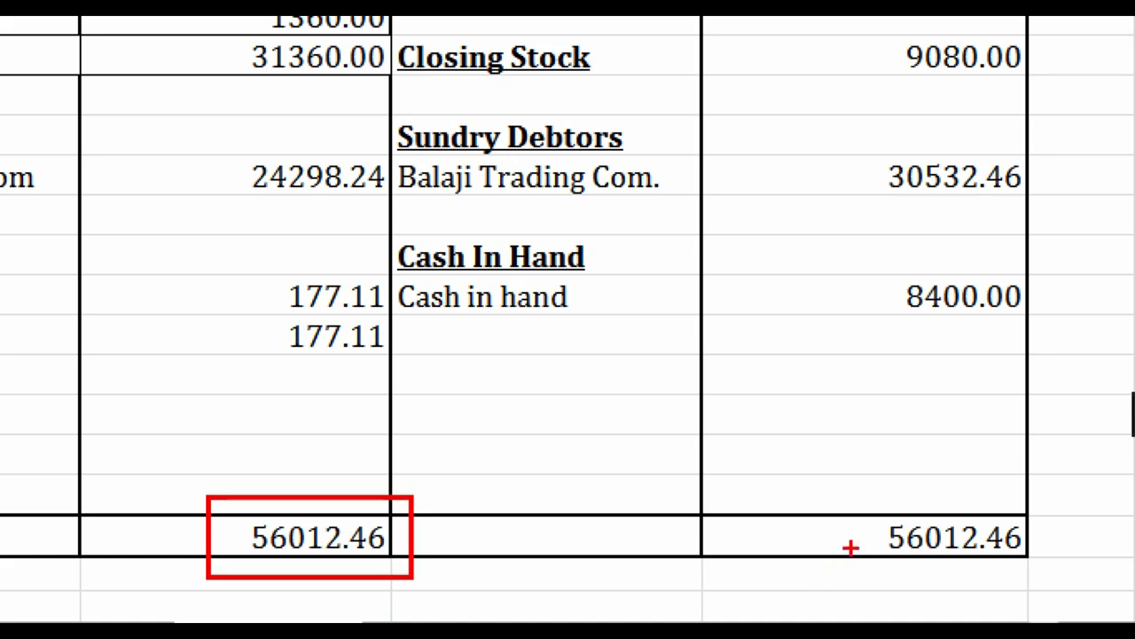
drag(846, 488, 1006, 574)
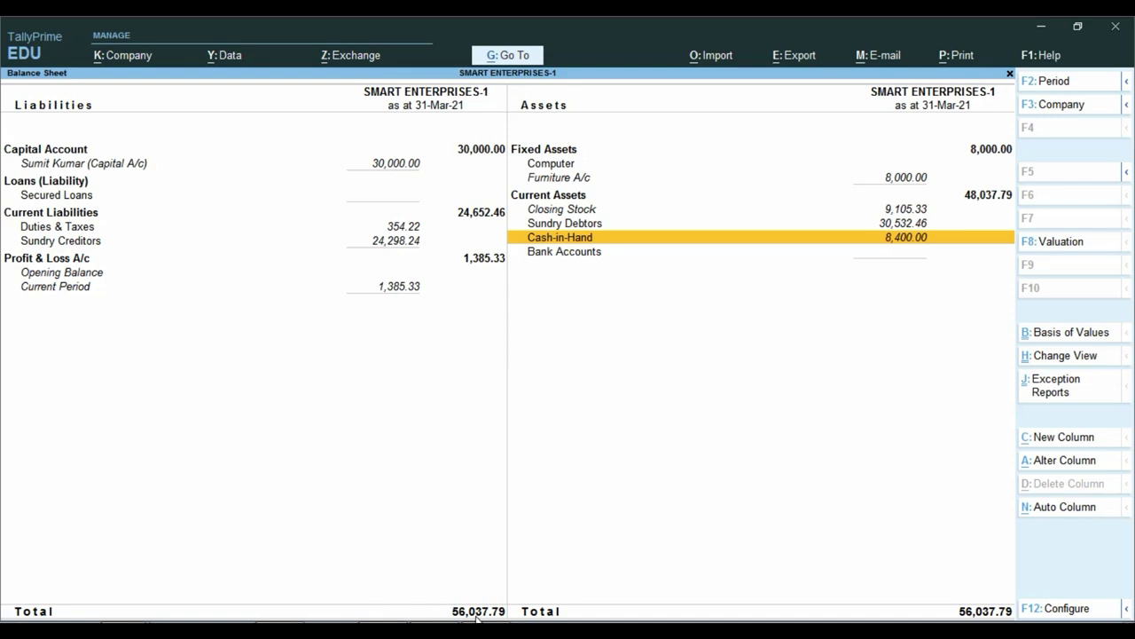
Open TallyPrime's Profit & Loss A/c in detailed view to check the net profit.
key(ctrl)
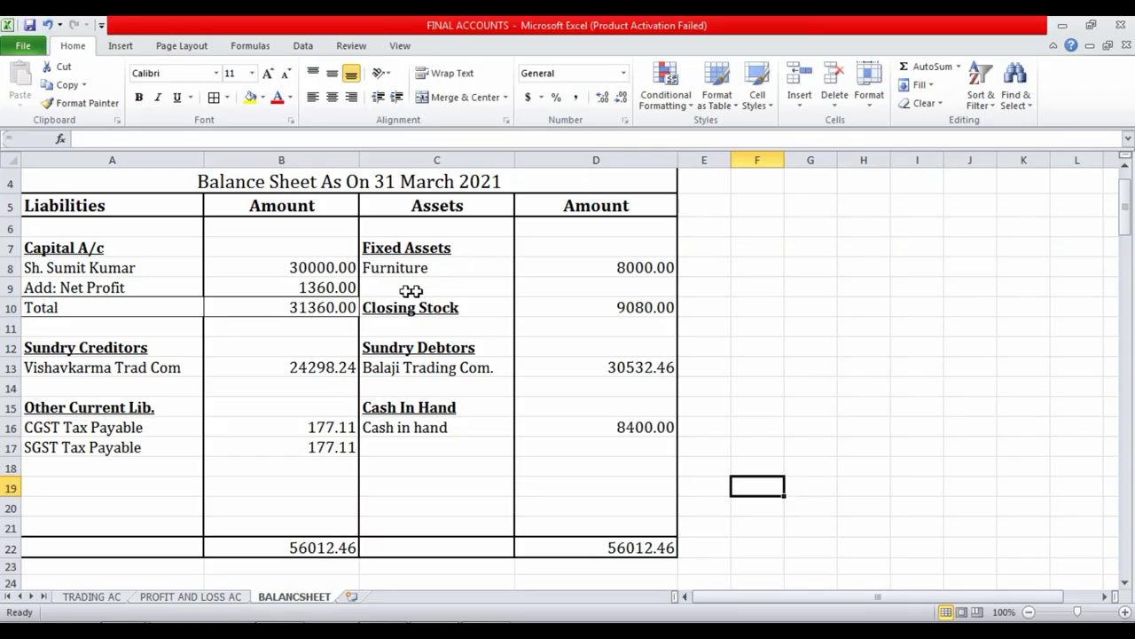
click(354, 290)
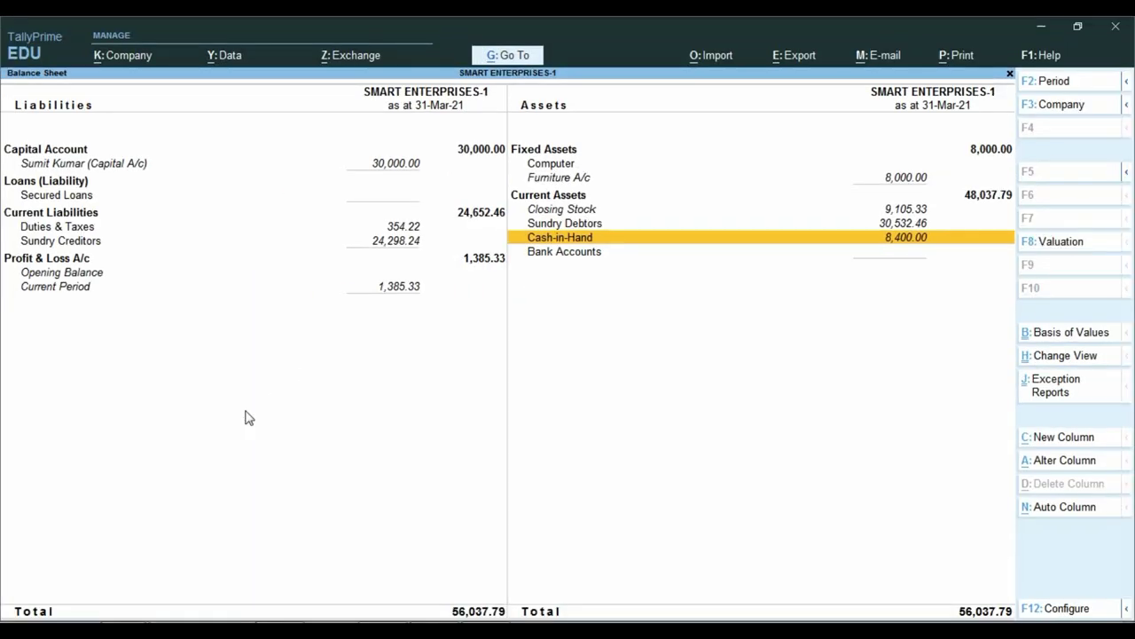
key(Left)
key(Down)
key(Return)
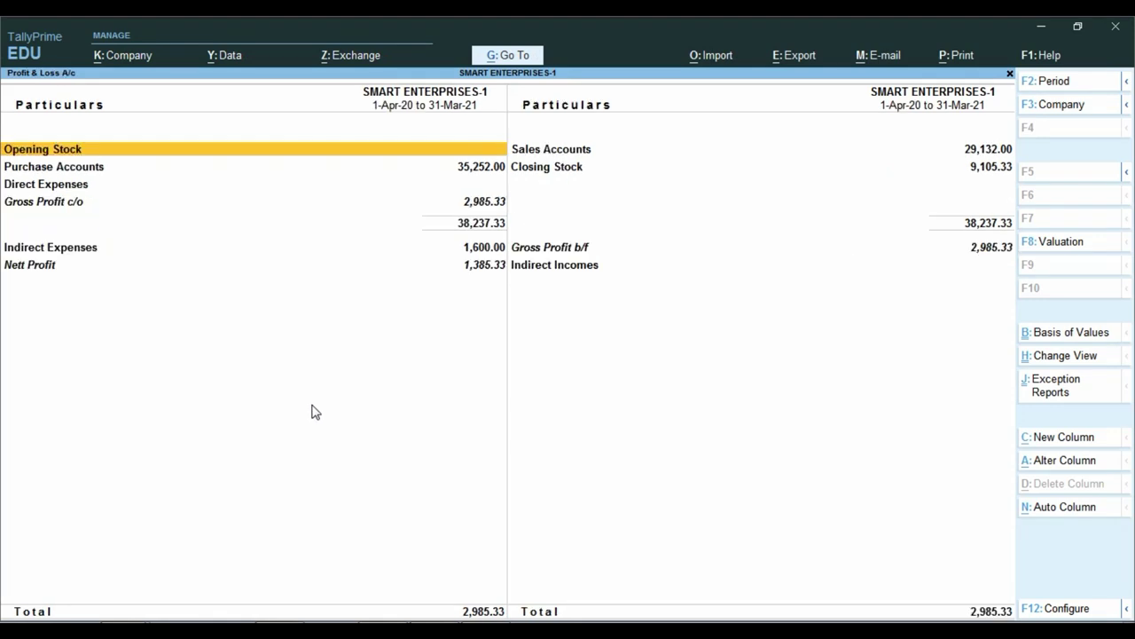
key(alt+F5)
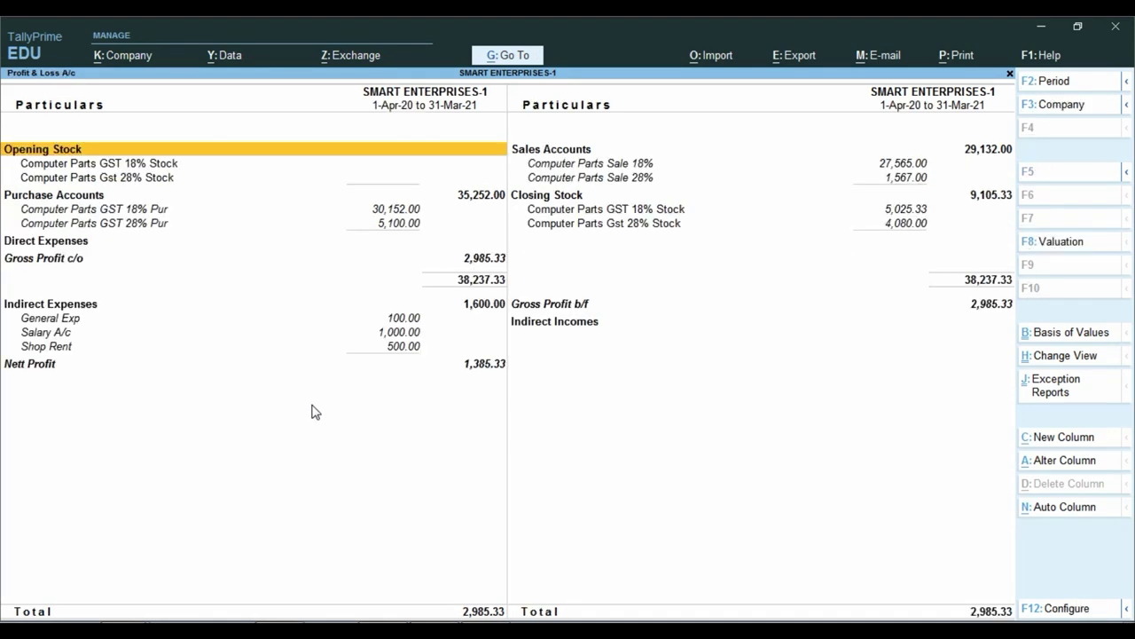
key(Down)
key(Down)
key(Down)
key(Right)
key(Up)
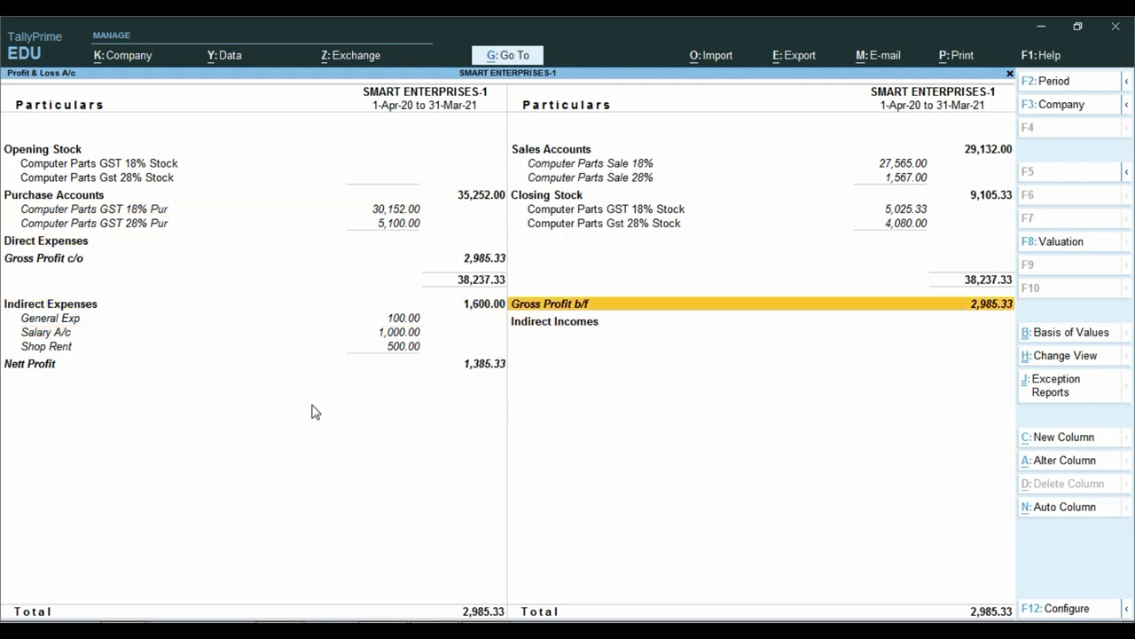
key(alt)
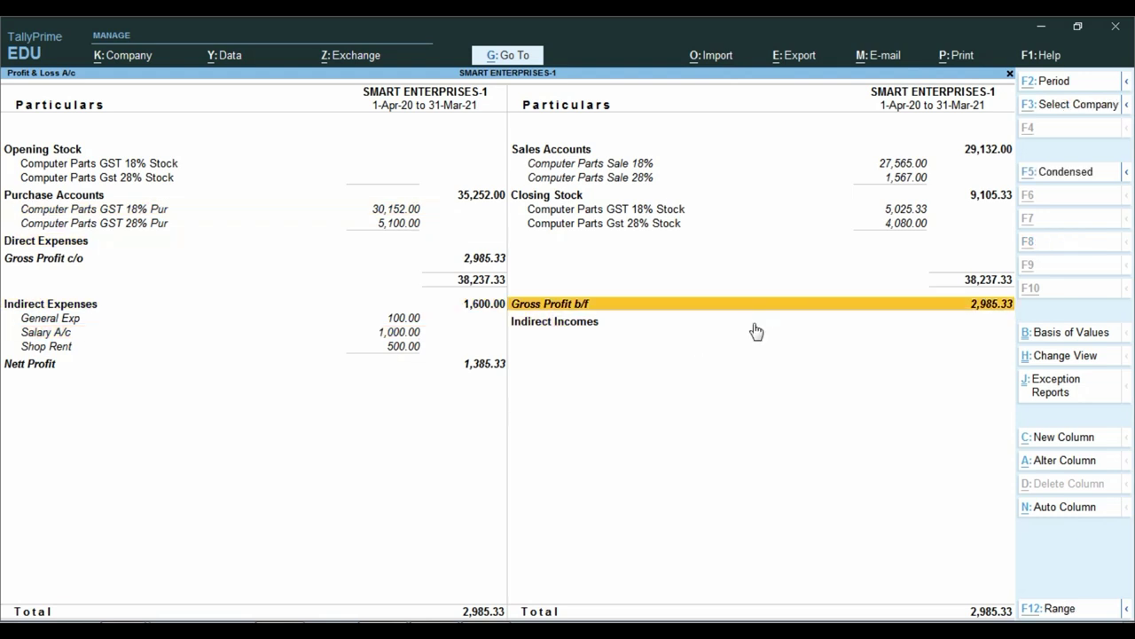
Compare the Profit & Loss stock figures with Excel's Closing Stock of 9080.00.
key(alt+Tab)
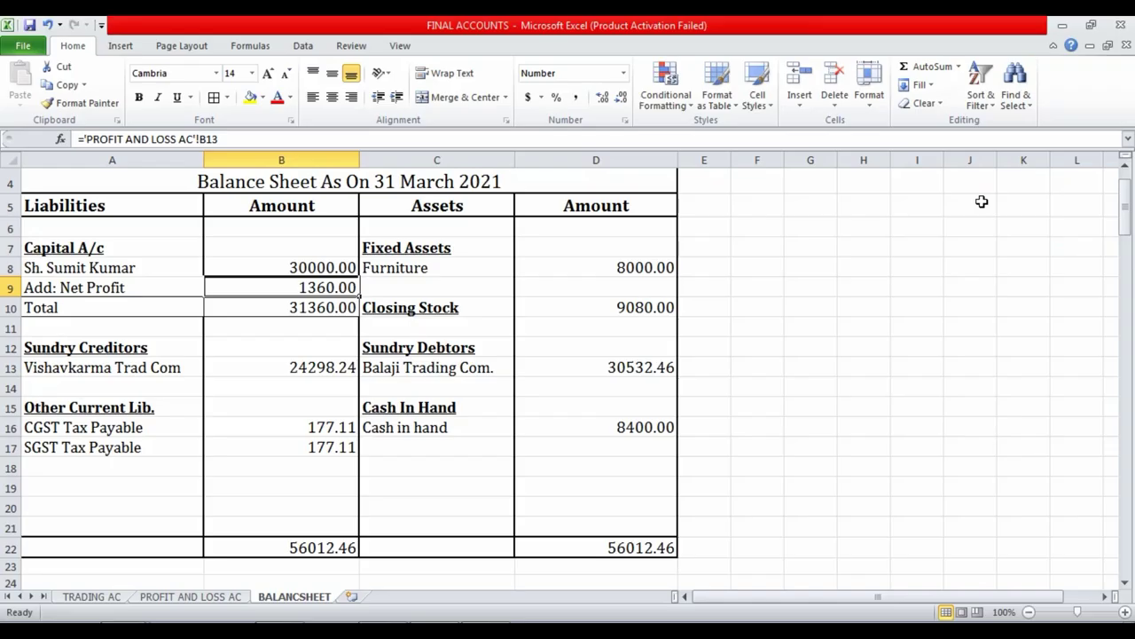
key(alt+Tab)
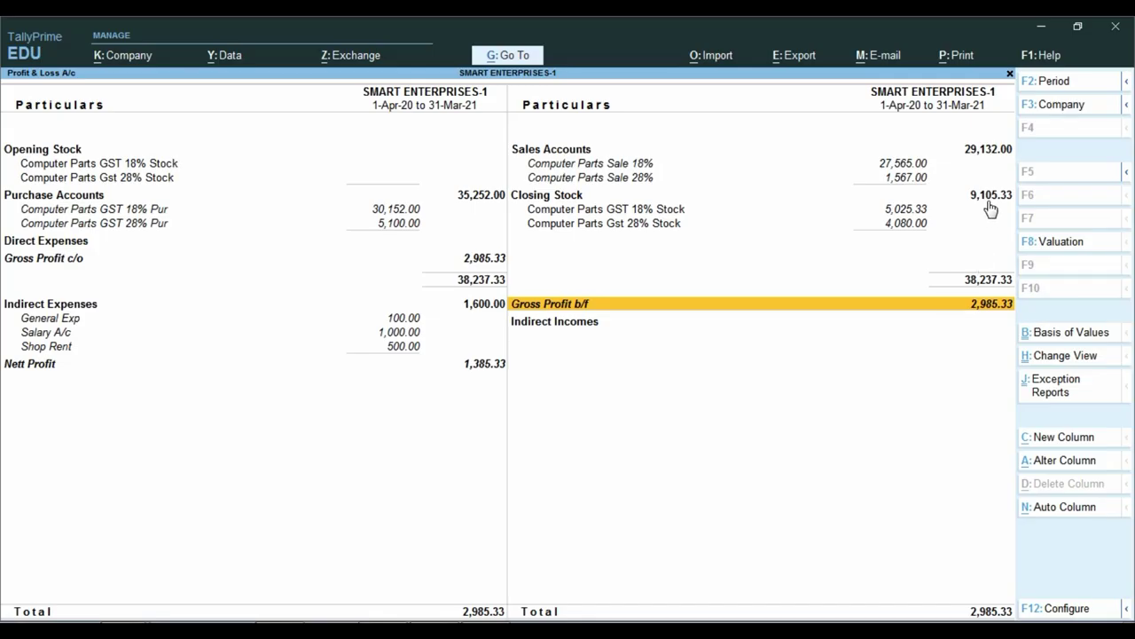
key(alt+Tab)
click(629, 303)
key(alt+Tab)
Value the Profit & Loss A/c stock at Last Purchase Cost.
click(1069, 243)
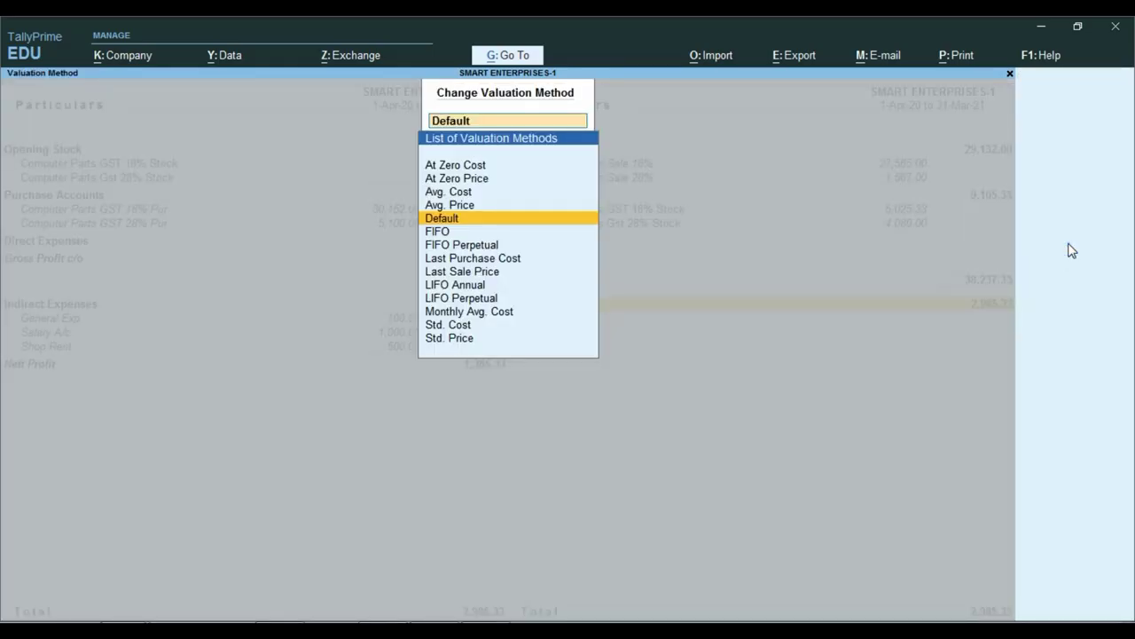
key(Down)
key(Down)
key(Down)
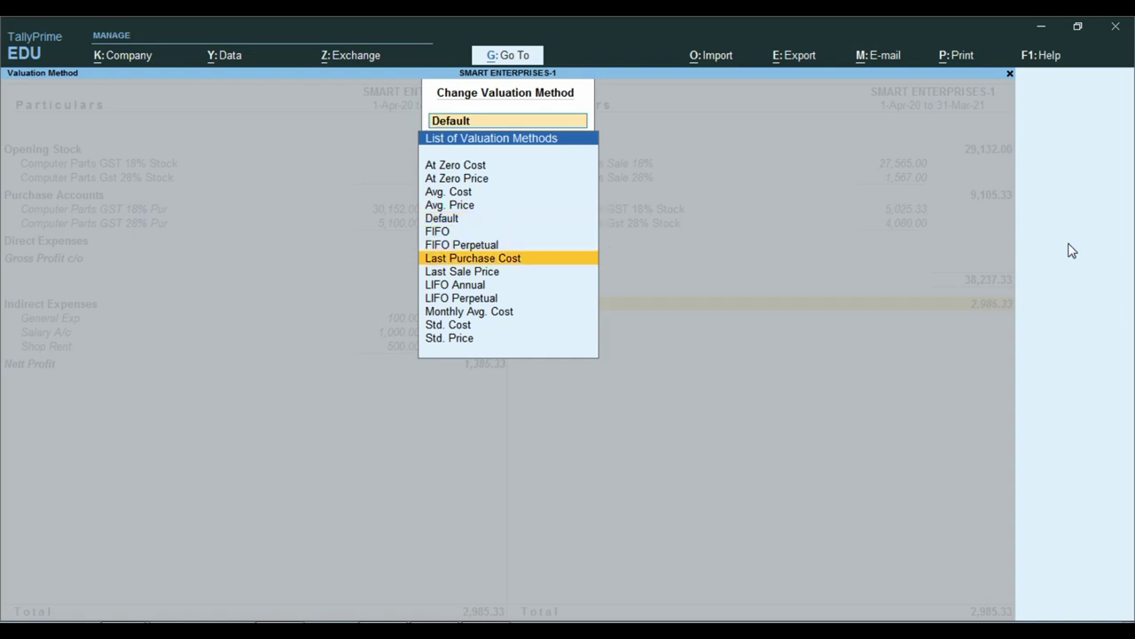
key(Return)
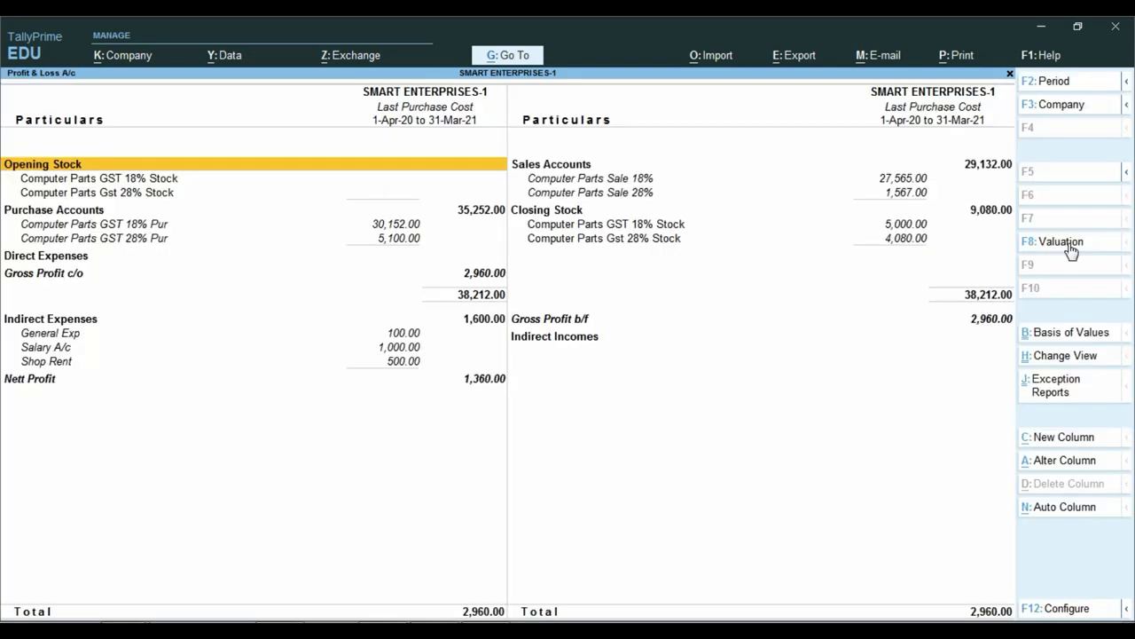
key(Escape)
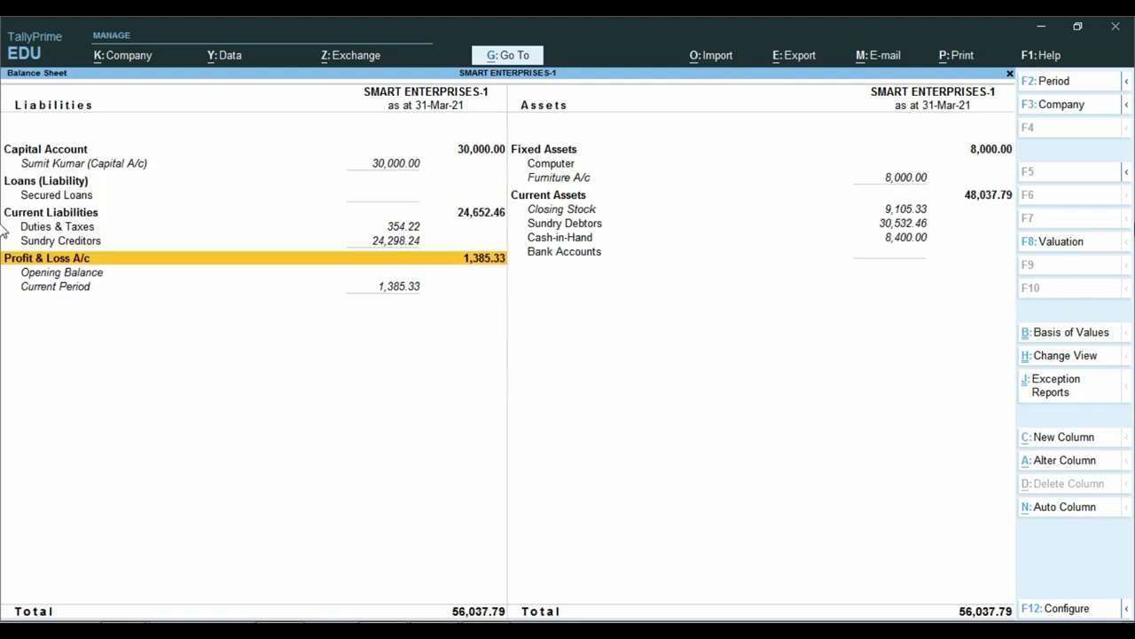
Apply Last Purchase Cost valuation to the Balance Sheet, bringing totals to 56,012.46.
click(1074, 252)
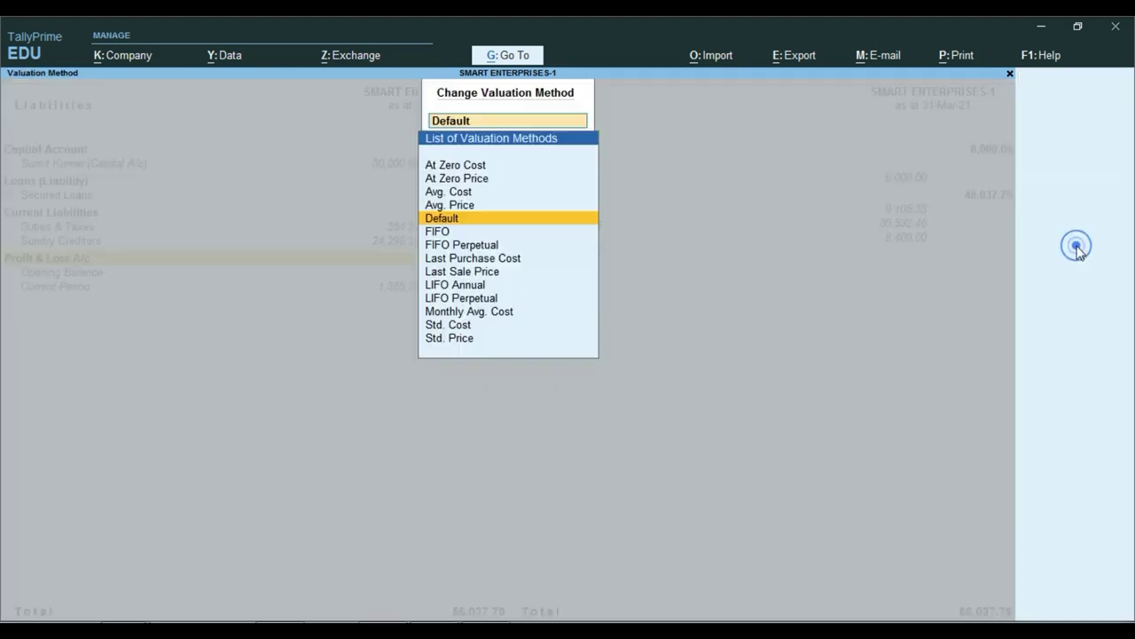
key(Down)
key(Down)
key(Down)
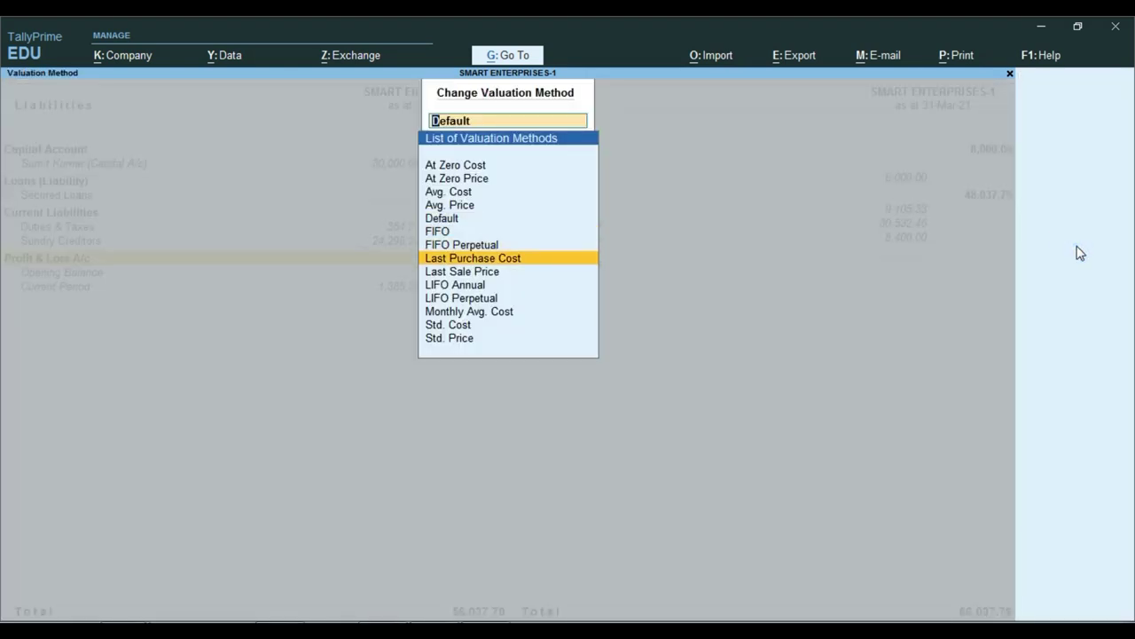
key(Return)
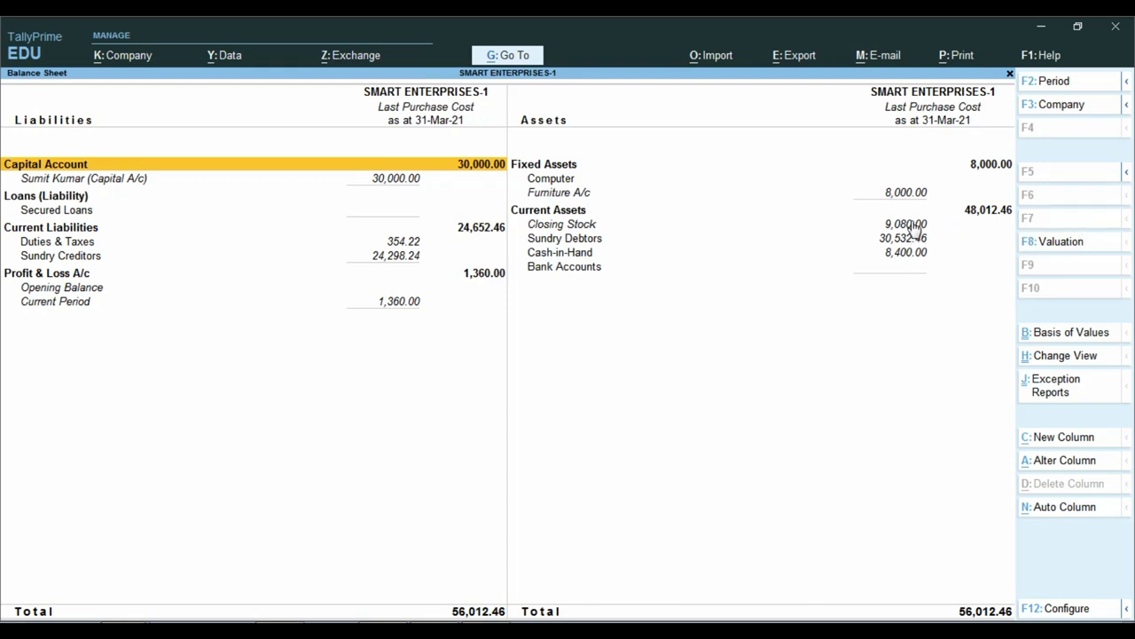
key(ctrl)
click(1084, 248)
click(539, 257)
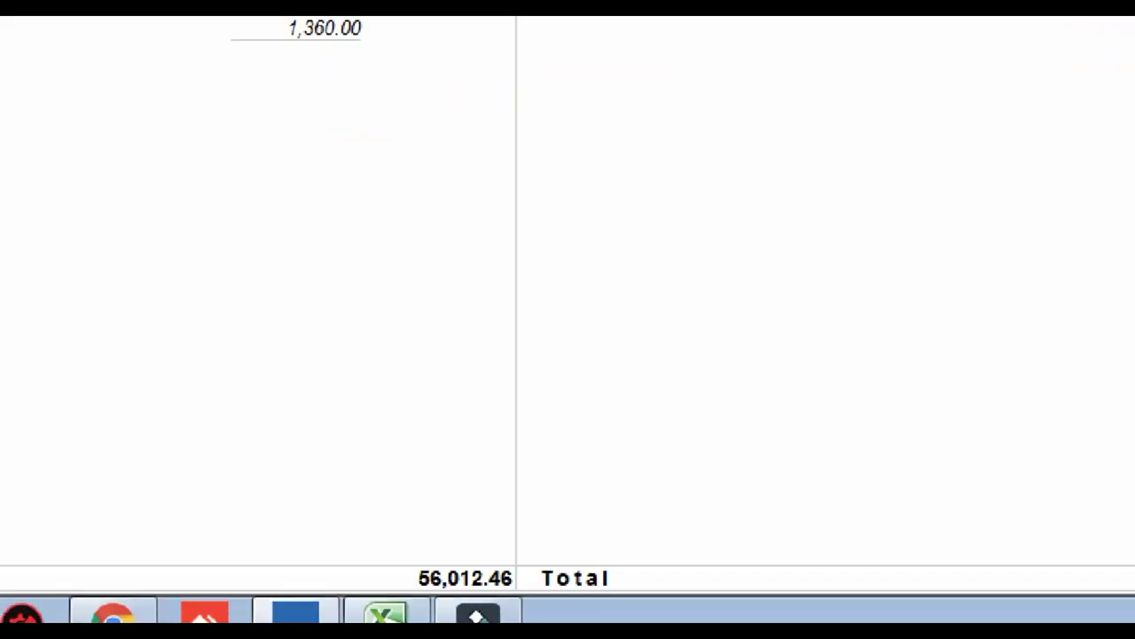
drag(330, 536, 519, 587)
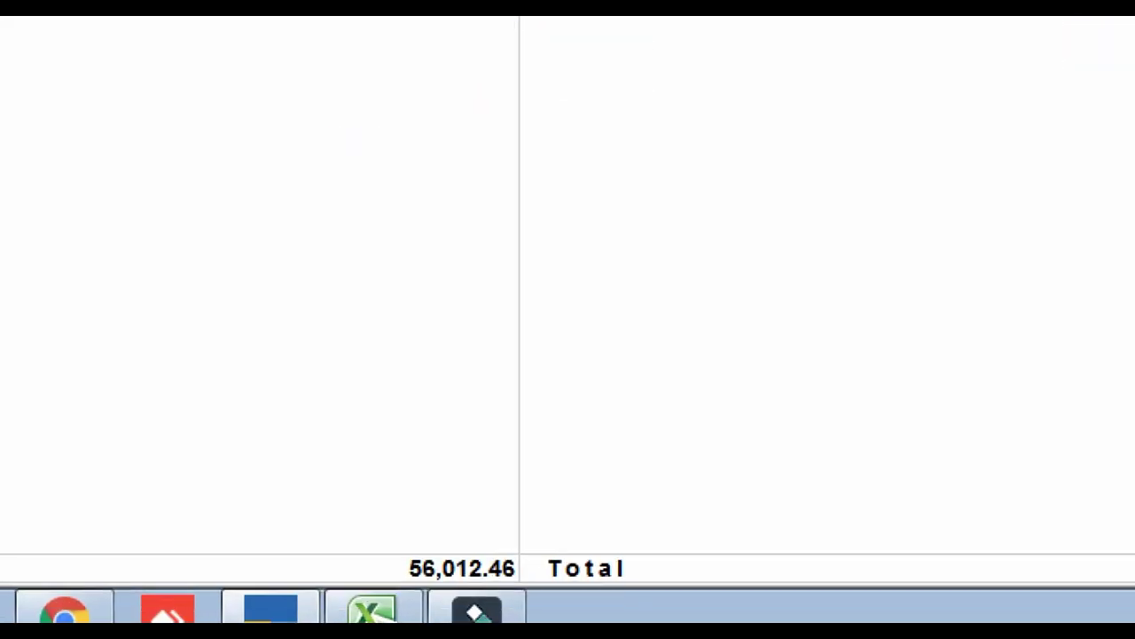
drag(391, 543, 547, 606)
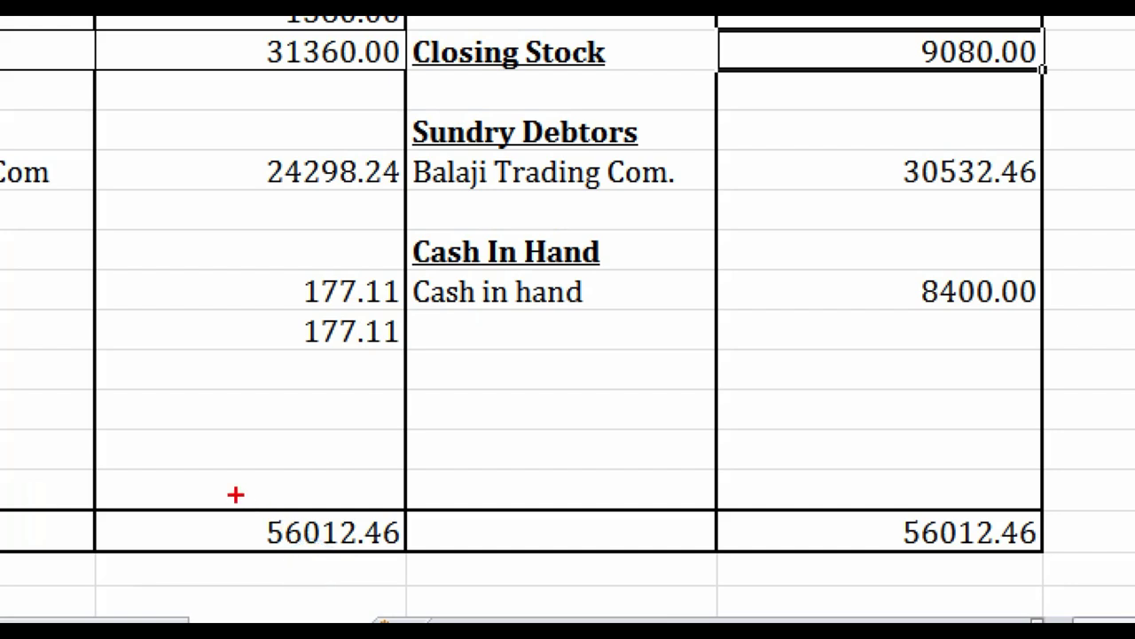
Type 'Total' in A22 and C22 beside the 56012.46 totals.
mouse_move(272, 529)
mouse_down()
mouse_move(363, 565)
mouse_move(411, 565)
mouse_up()
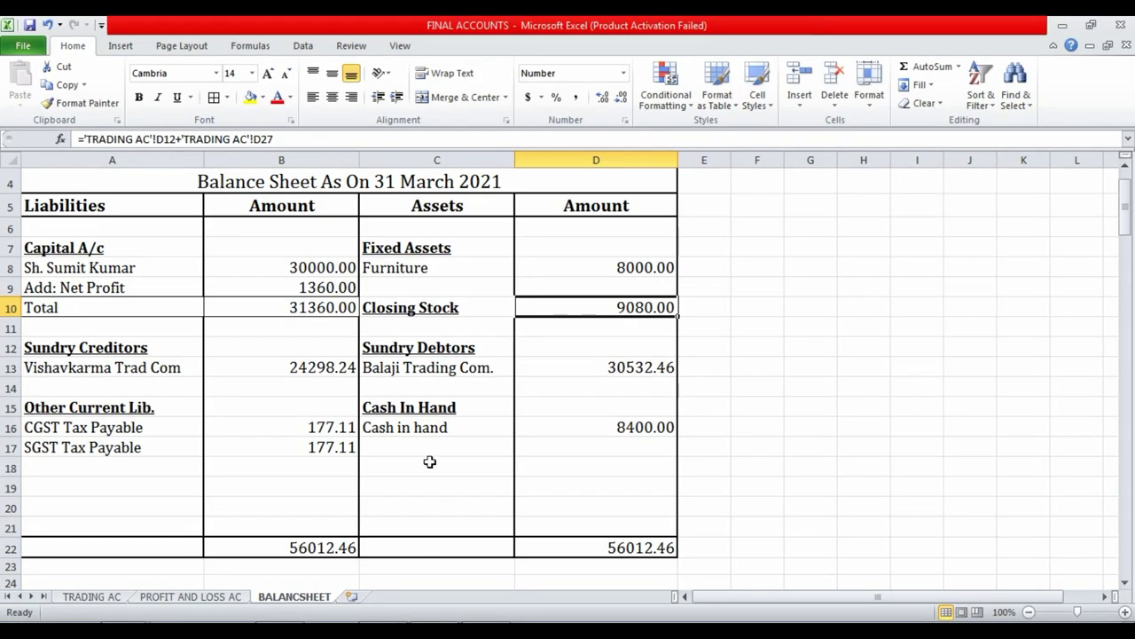
click(156, 549)
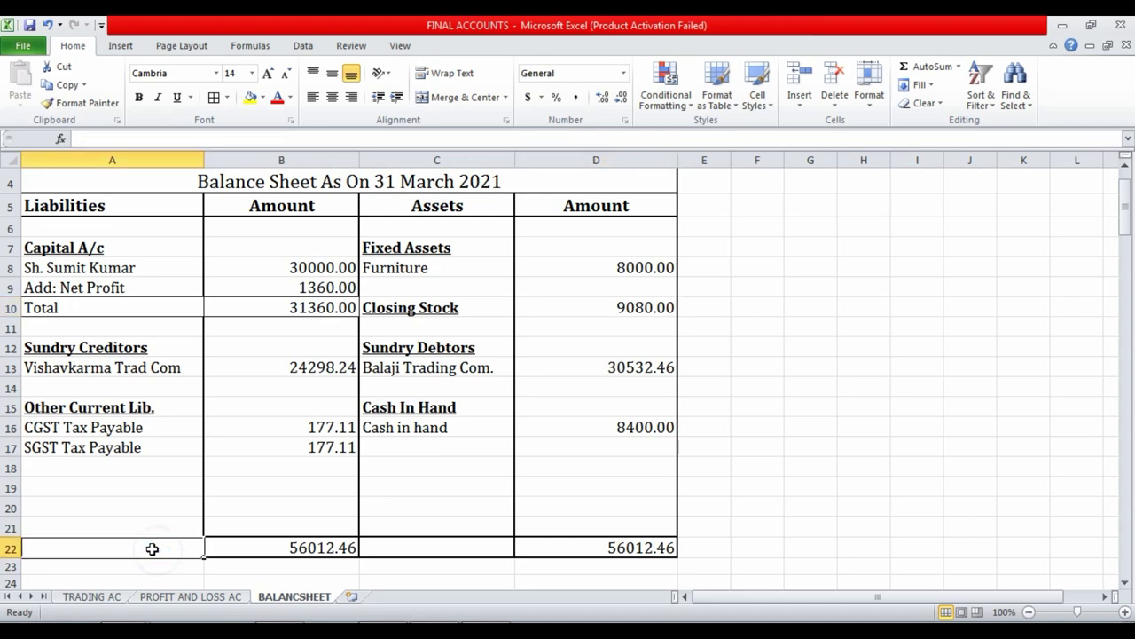
text(Total)
key(Tab)
key(Tab)
text(Total)
key(Return)
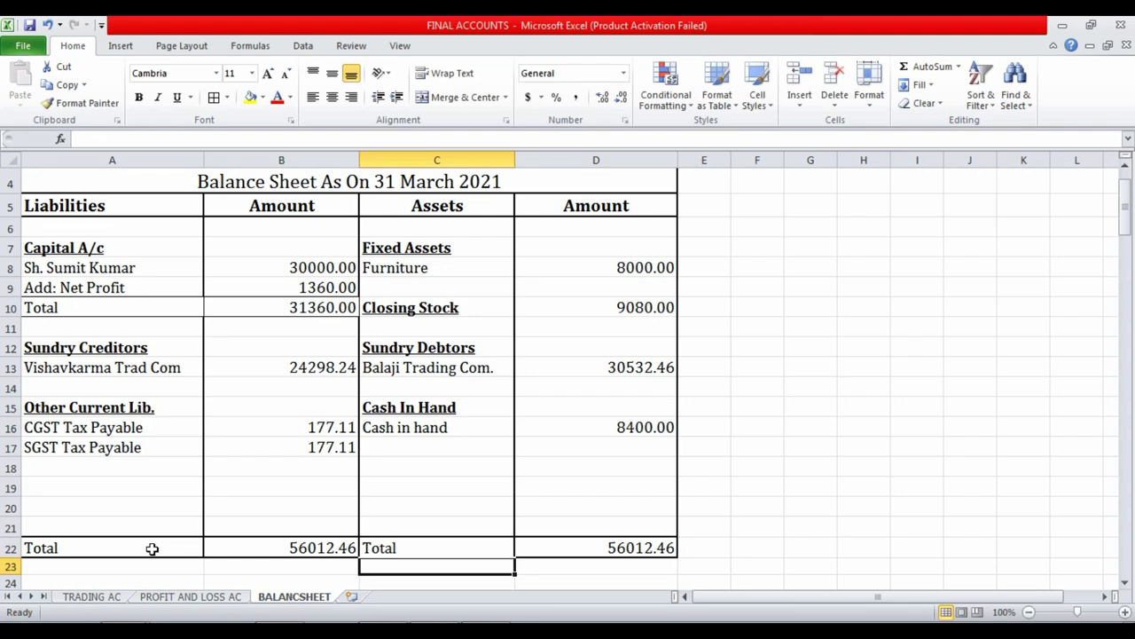
key(Up)
scroll(153, 549, up, 1)
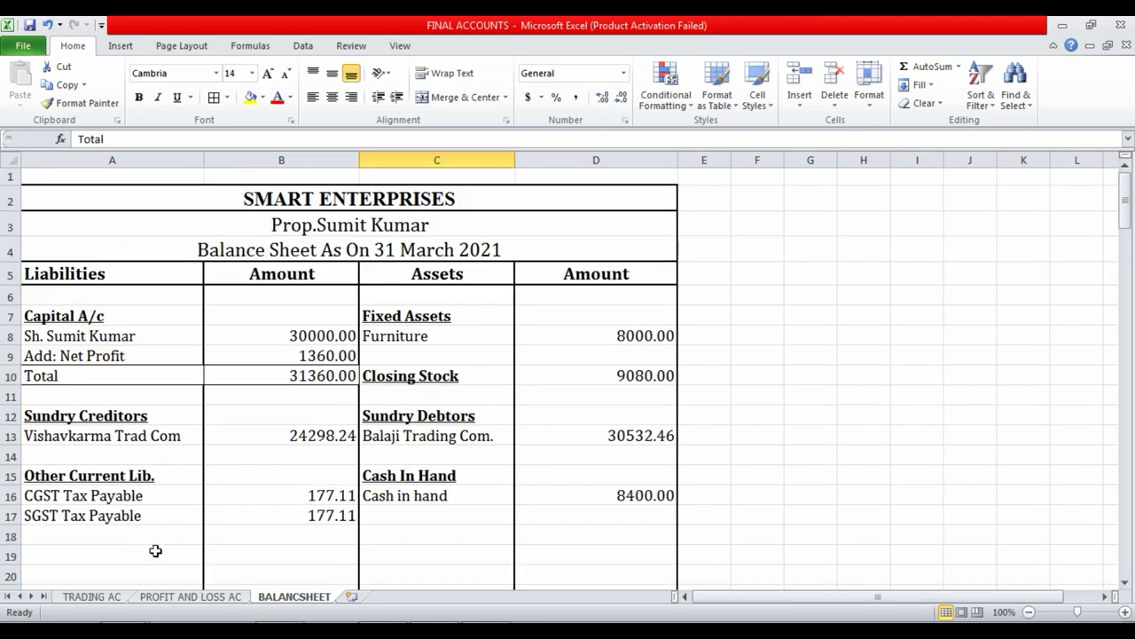